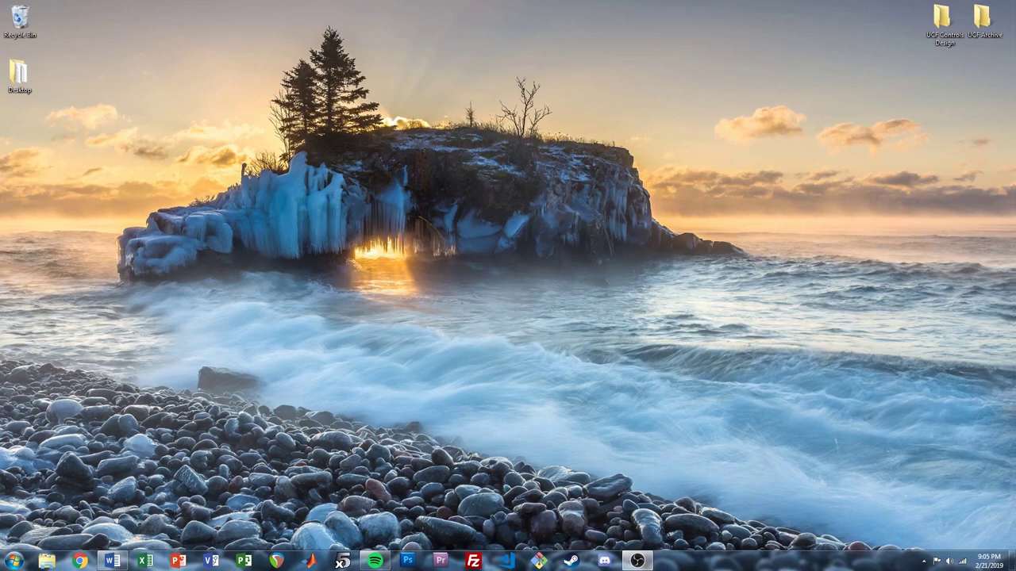
- Switch to Chrome and go to the airfoiltools.com website
click(75, 561)
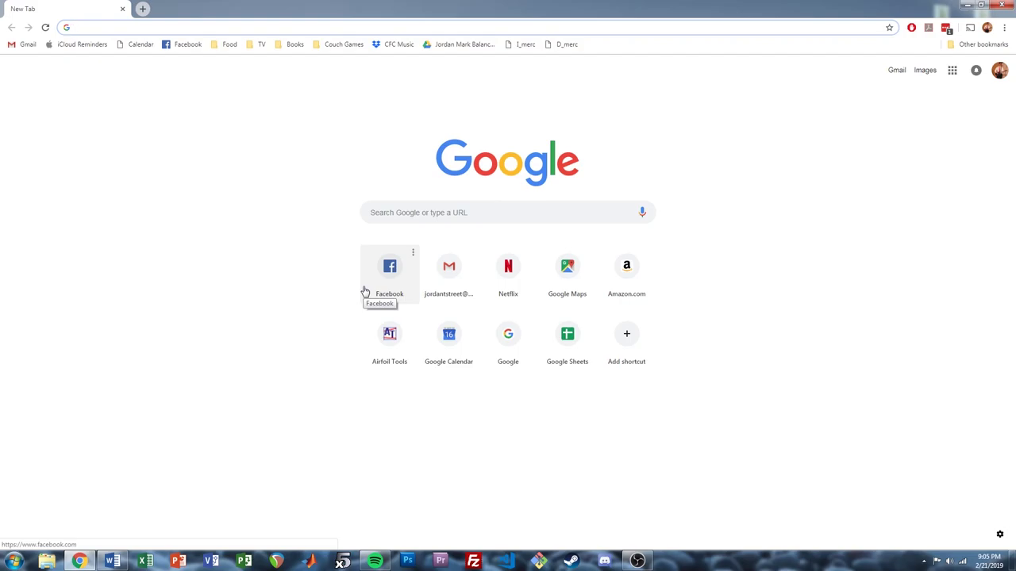
text(airfoi)
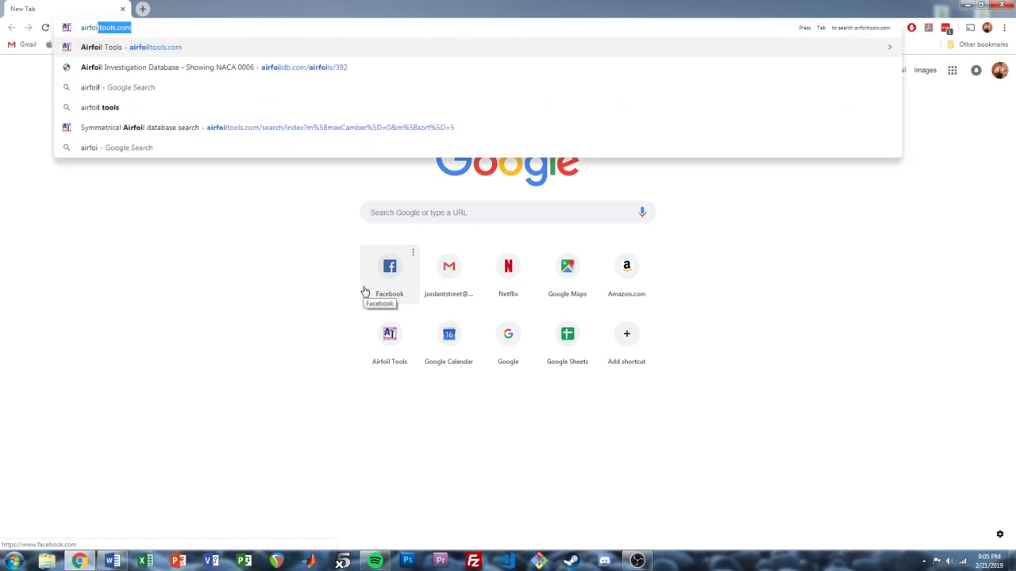
key(Return)
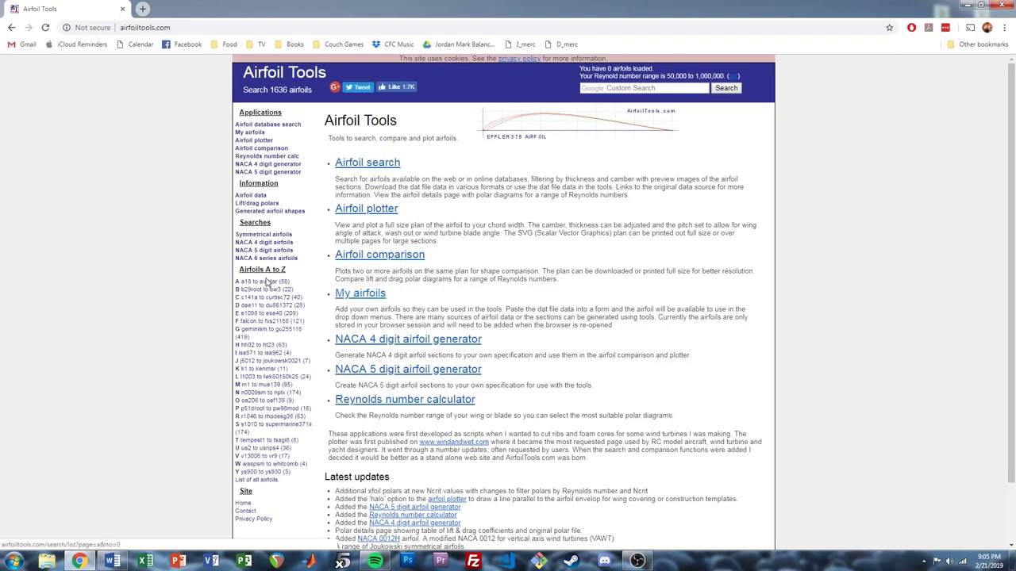
- Find AG03 (flat aft bottom) in the list of airfoils starting with A and open its source dat file
click(269, 283)
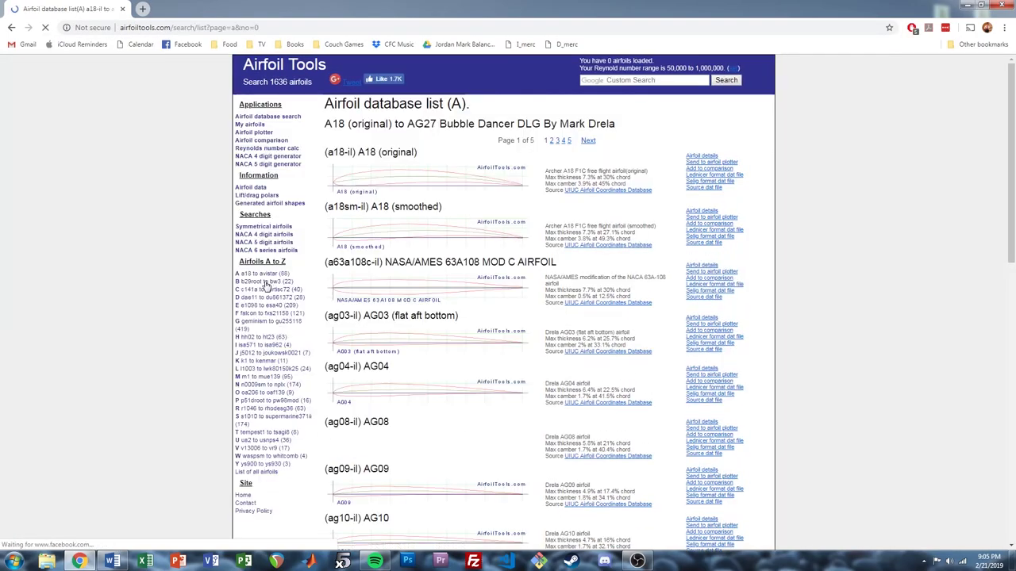
scroll(414, 182, down, 2)
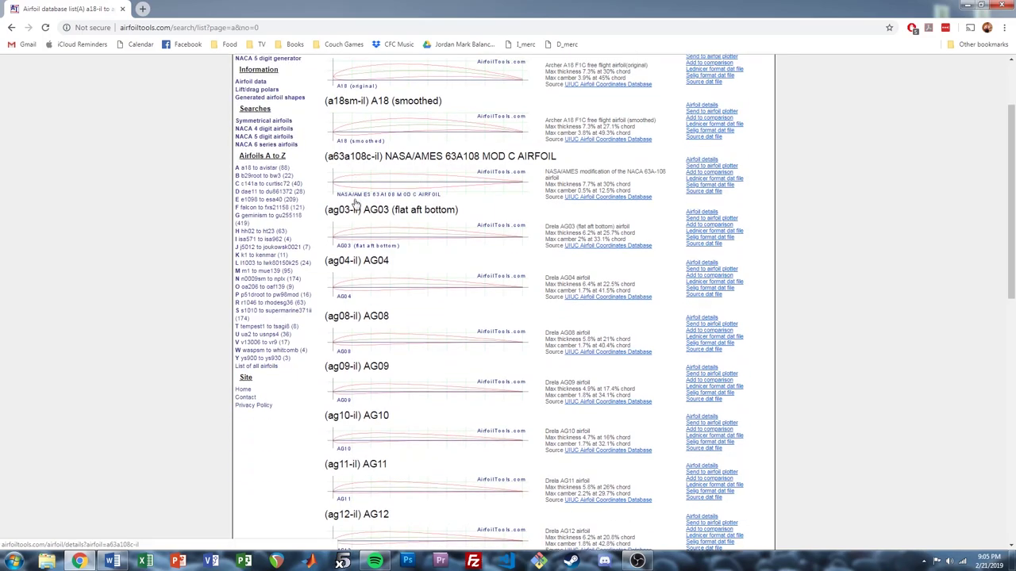
click(414, 232)
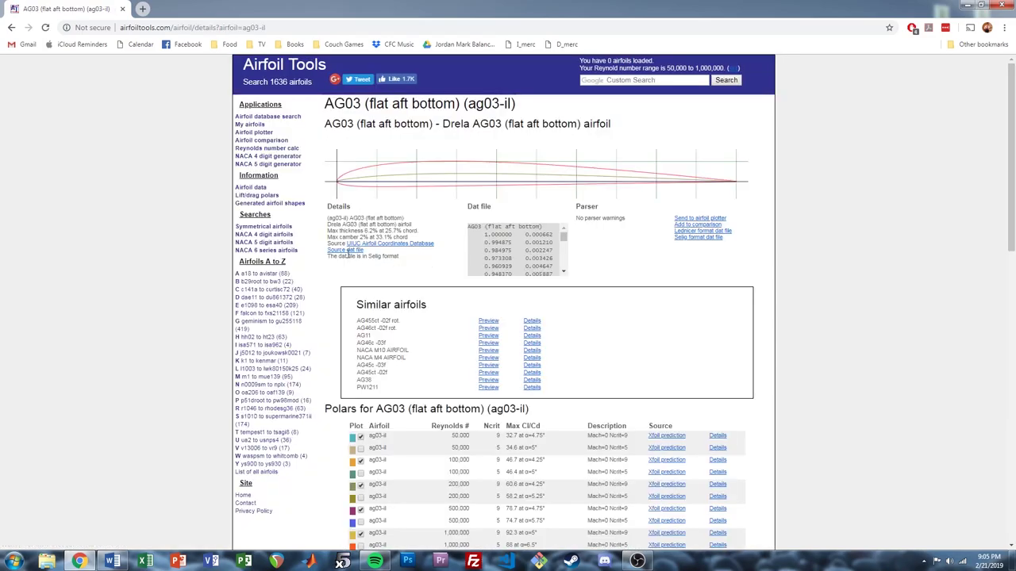
click(348, 254)
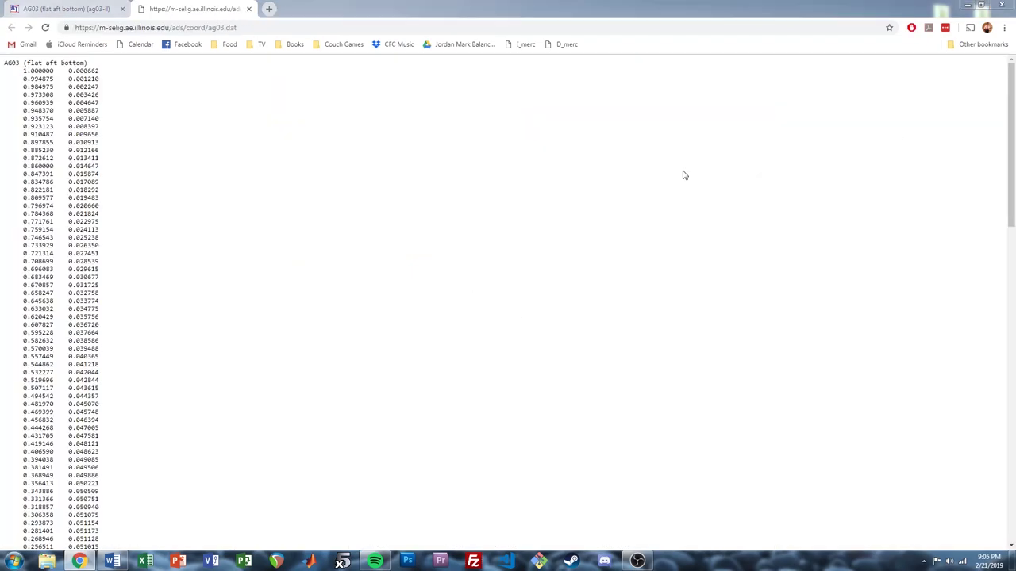
- Save the AG03 coordinates as ag03.dat in the desktop folder UCF Controls Design, and close the coordinate page
key(ctrl+s)
click(101, 84)
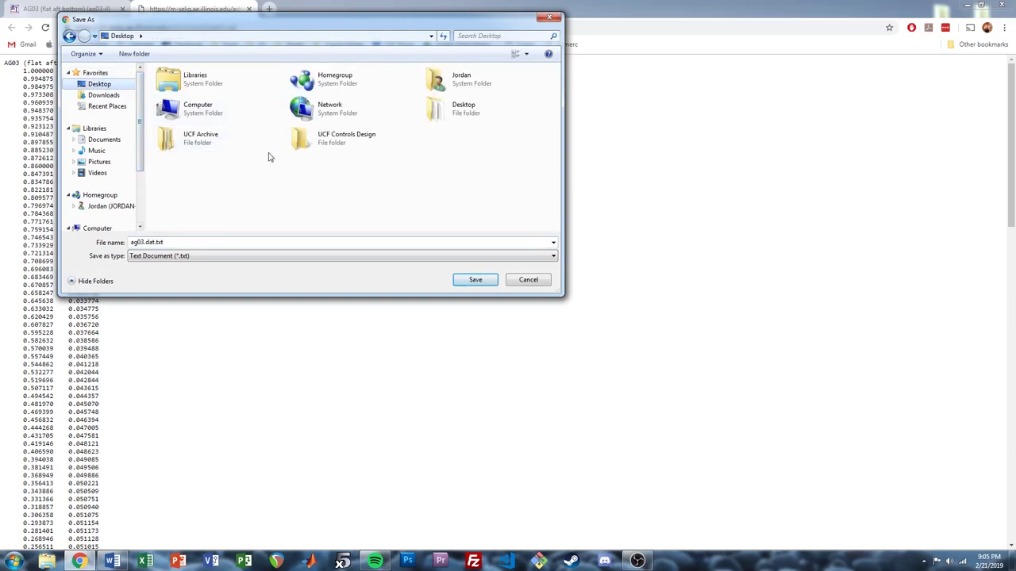
double_click(340, 139)
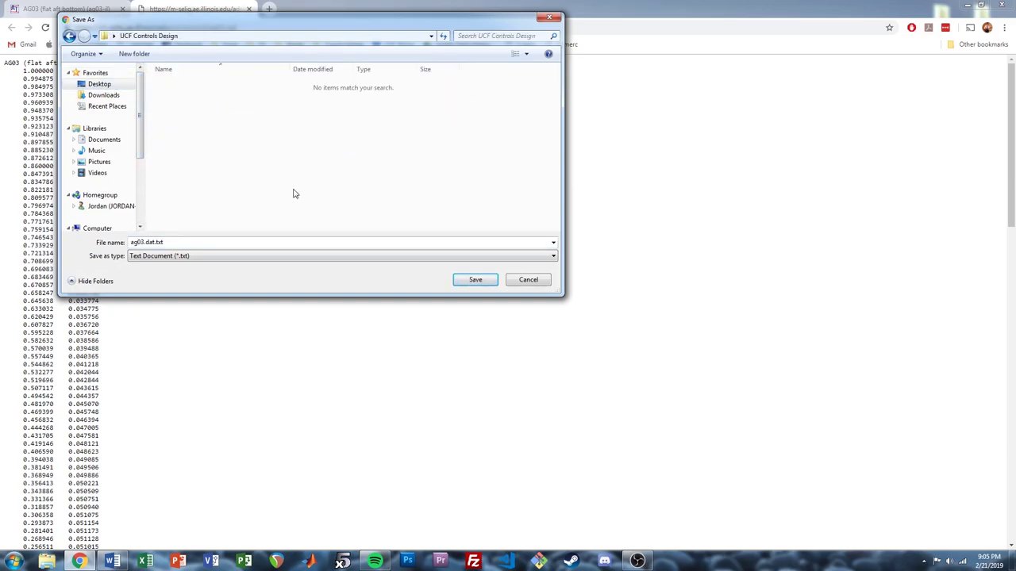
click(256, 244)
key(BackSpace)
key(BackSpace)
key(BackSpace)
key(BackSpace)
key(Return)
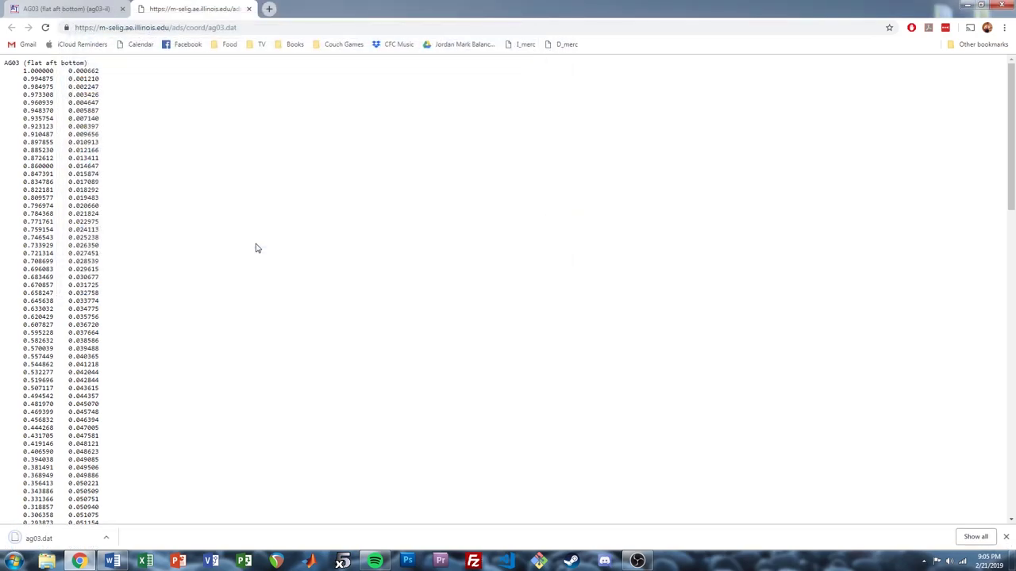
middle_click(222, 8)
key(super+d)
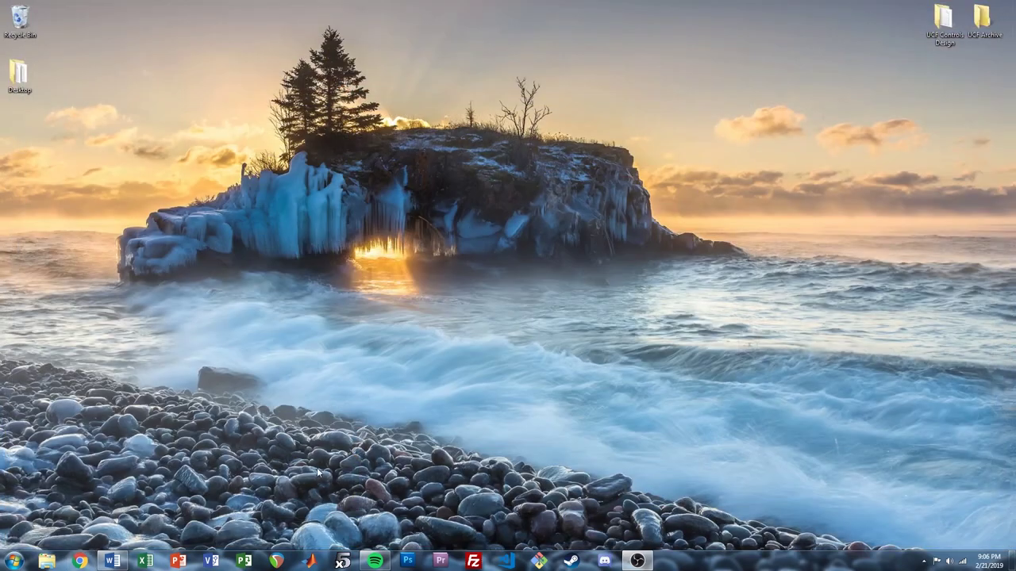
- Switch to xflr5 and accept project units of in, in², ft/s, g, lbf, lbf.in, psi and lbm.ft² in the preferences
click(342, 561)
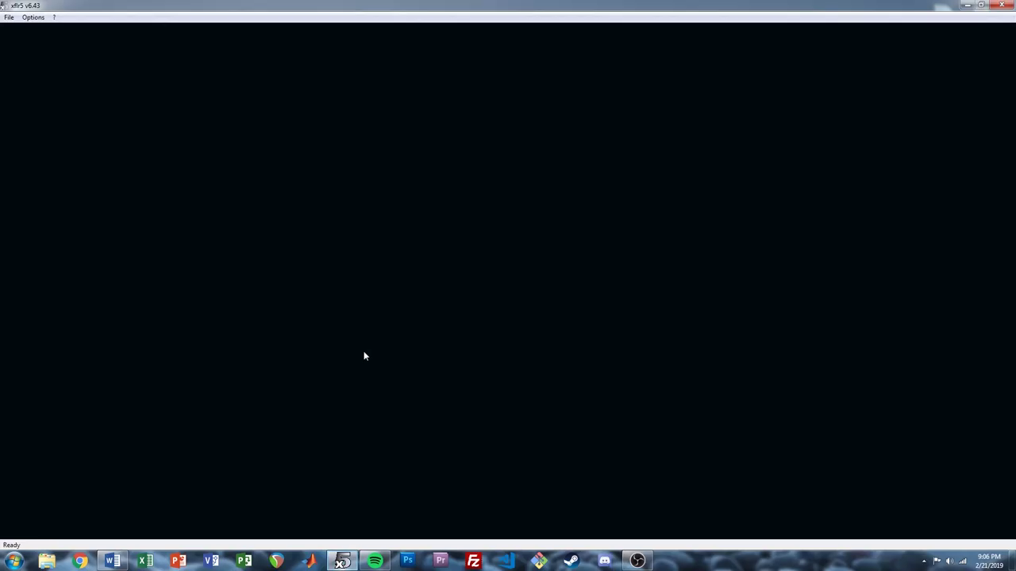
click(33, 19)
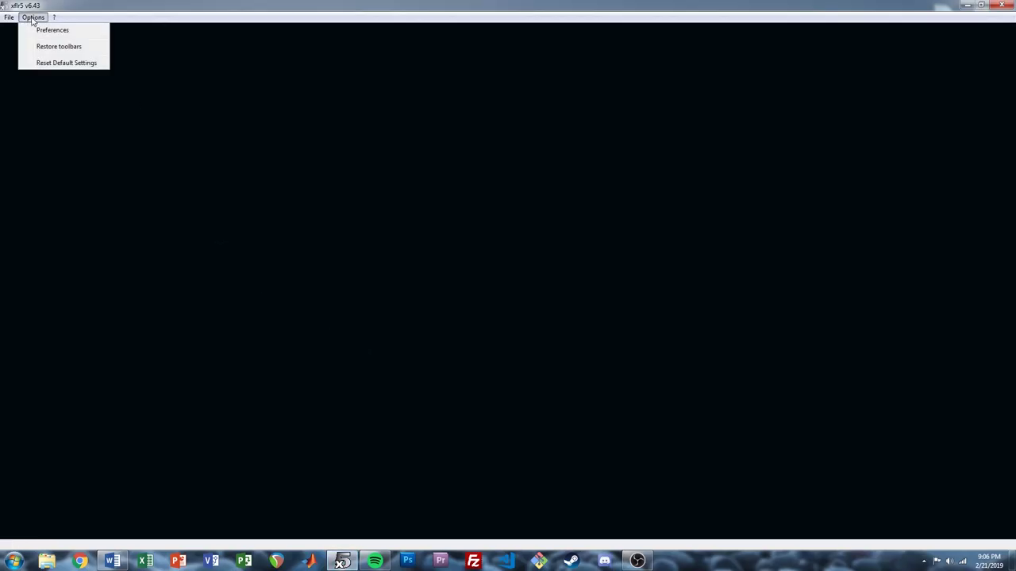
click(66, 31)
click(323, 205)
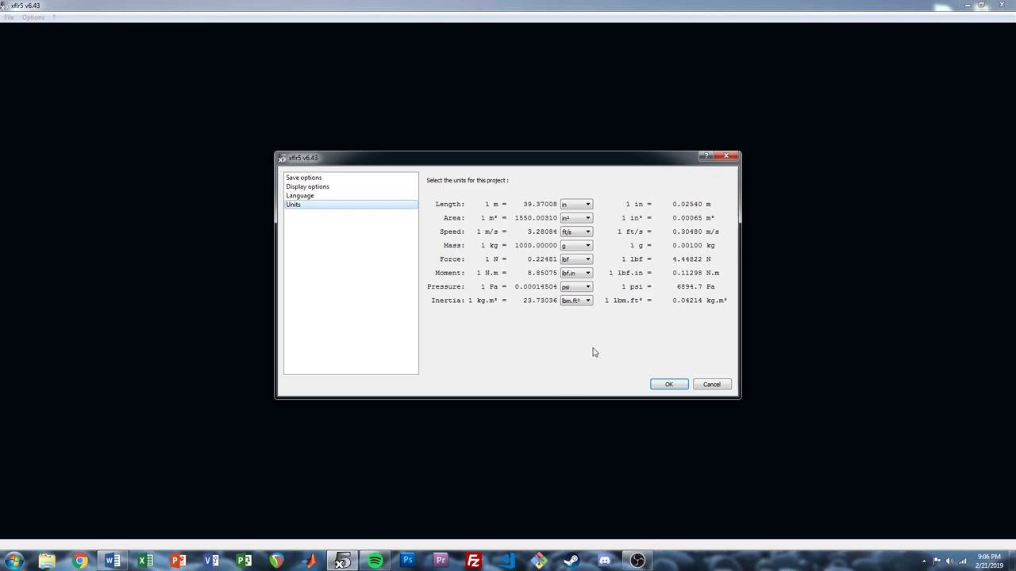
click(665, 385)
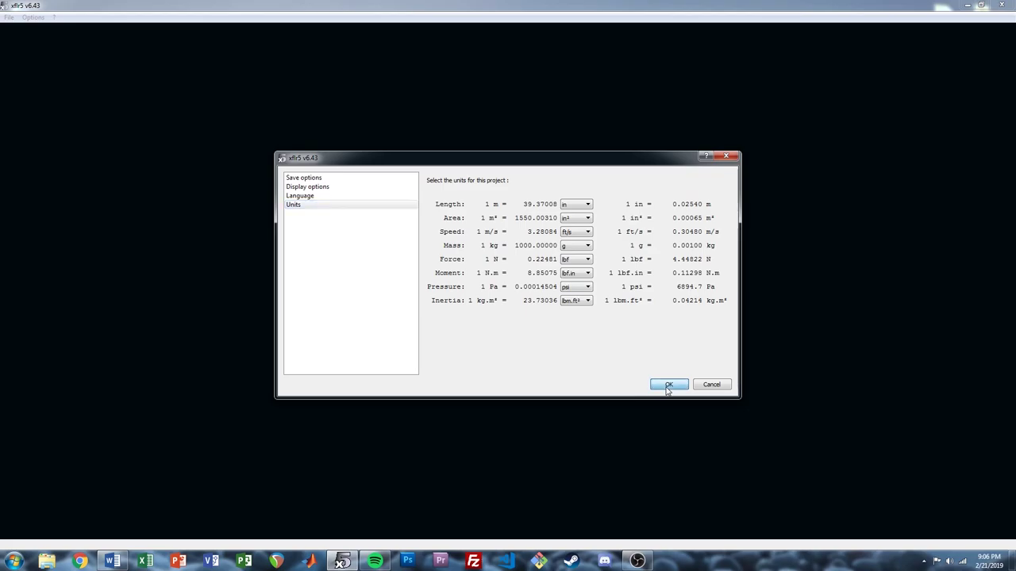
- Open ag03.dat from the UCF Controls Design folder and switch to Direct Foil Design
click(8, 16)
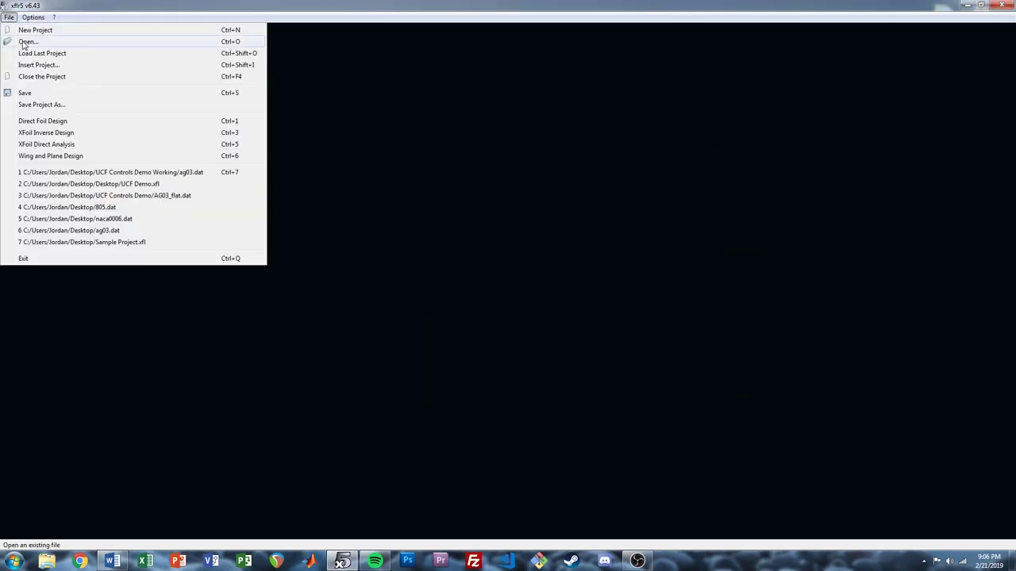
click(28, 42)
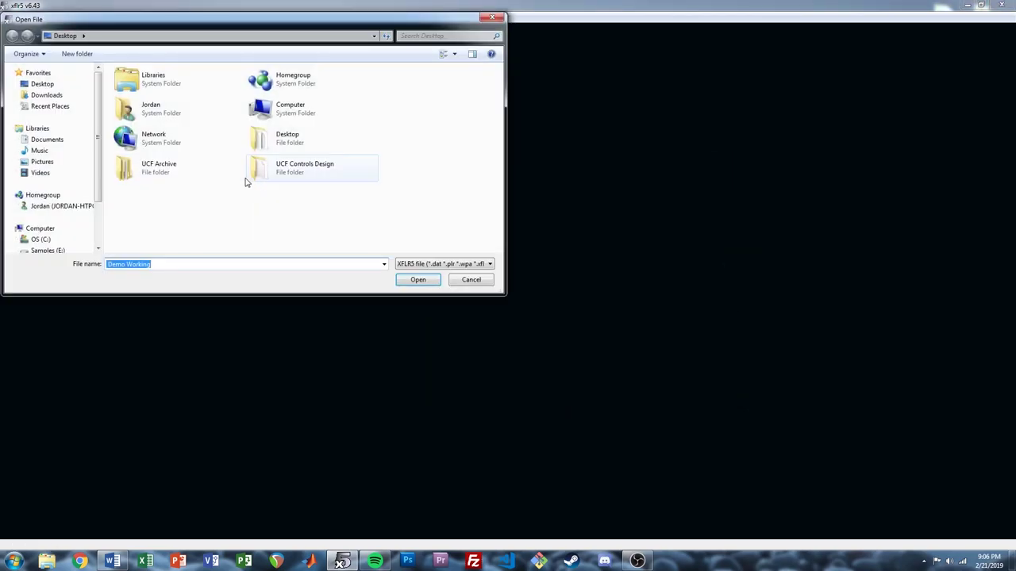
double_click(301, 171)
click(143, 88)
double_click(144, 87)
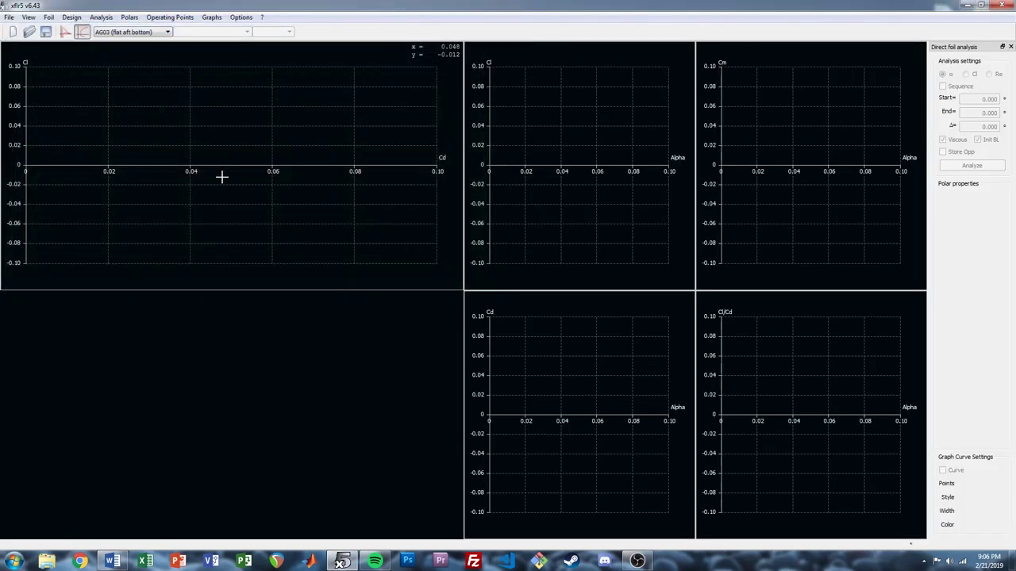
click(9, 17)
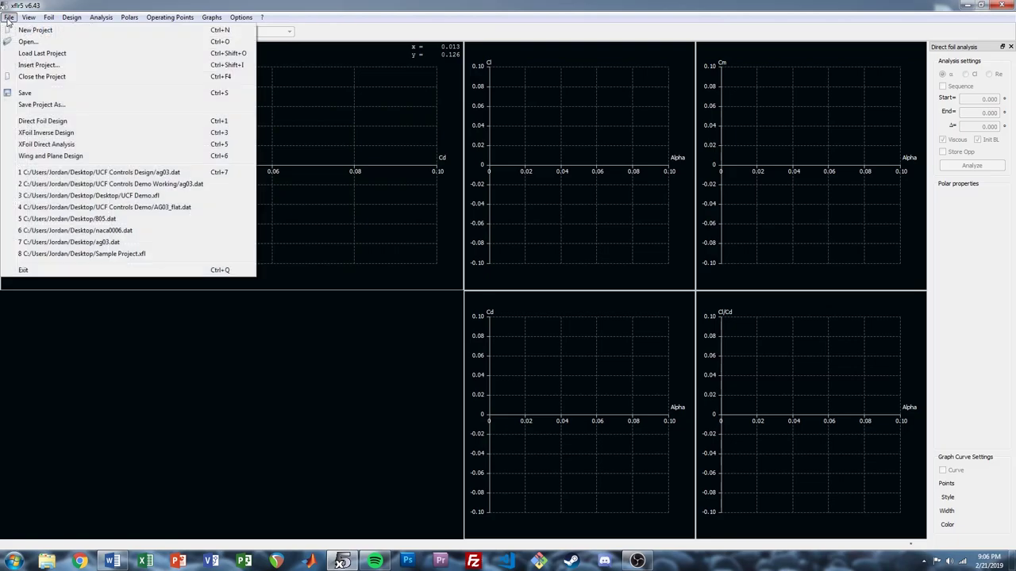
click(61, 121)
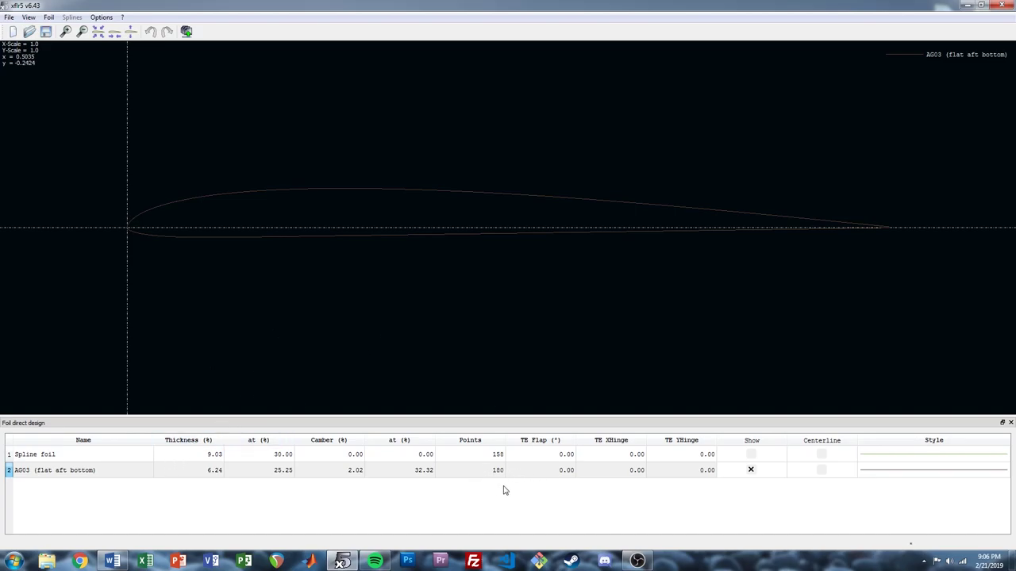
- Refine the AG03 foil globally to 100 panels and overwrite the existing foil
right_click(239, 284)
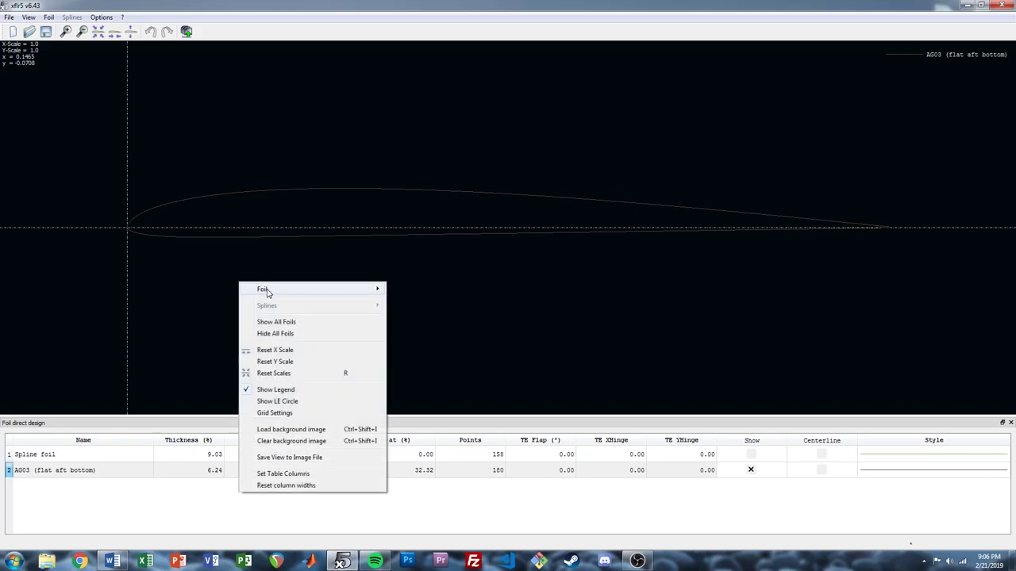
mouse_move(262, 290)
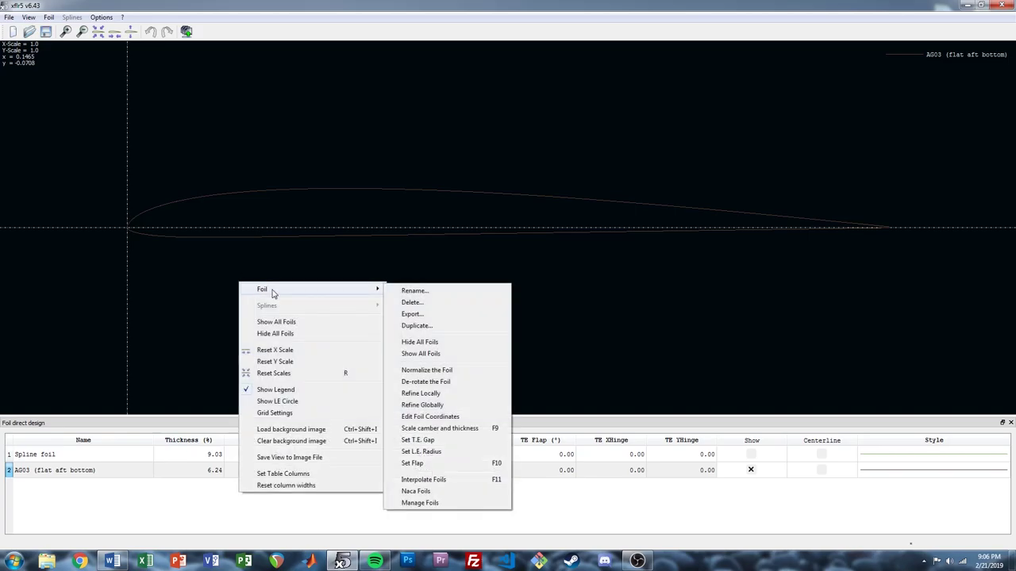
click(423, 405)
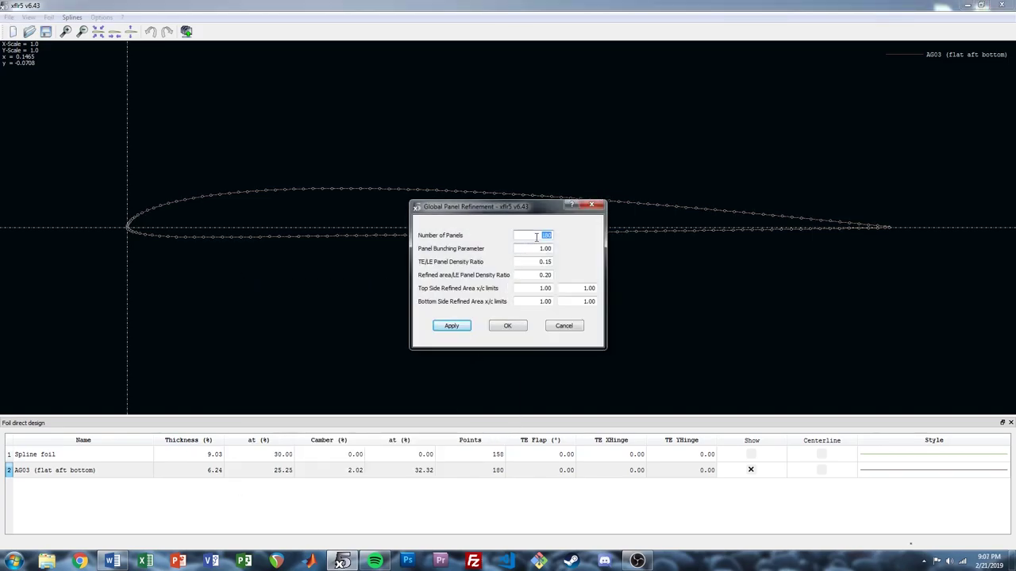
text(1)
click(465, 330)
click(517, 331)
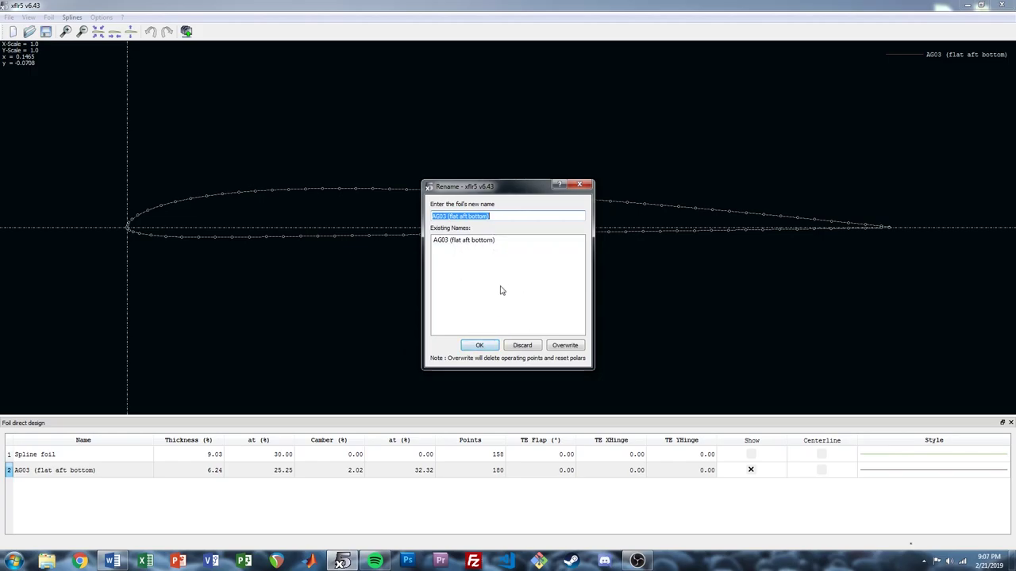
click(566, 348)
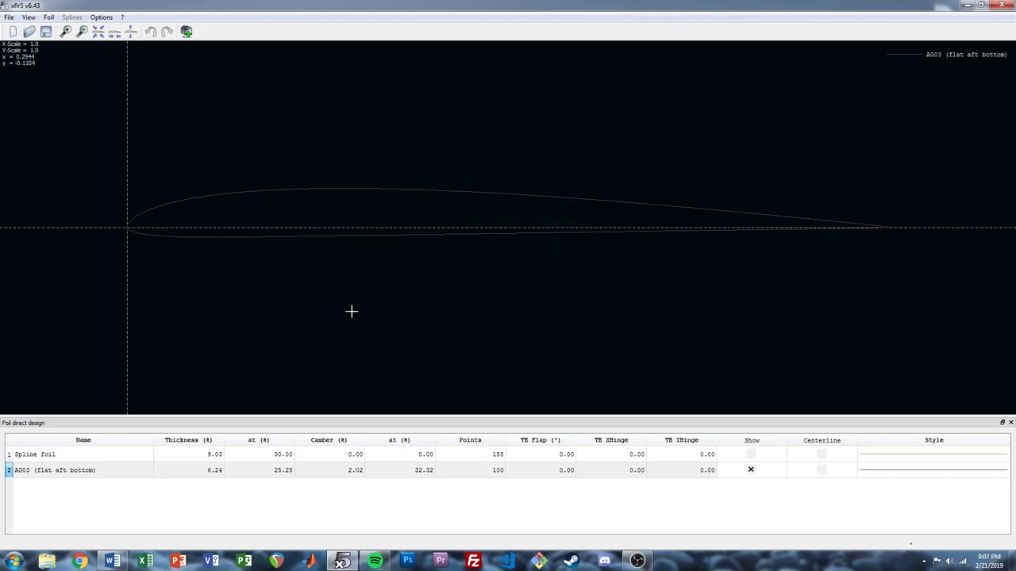
- Generate a NACA 0006 foil and name it NACA Neutral
click(48, 17)
click(94, 232)
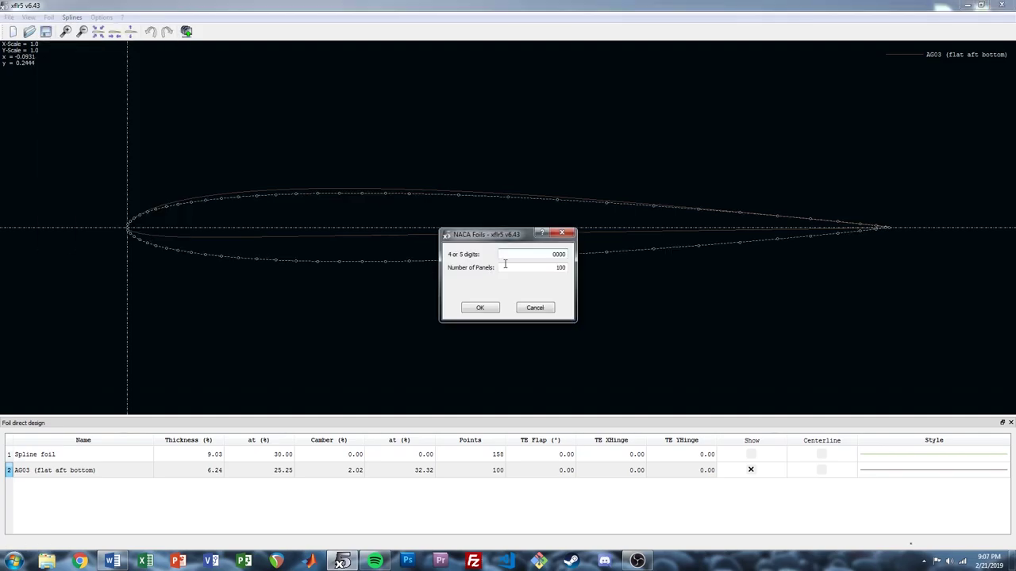
text(0006)
click(482, 310)
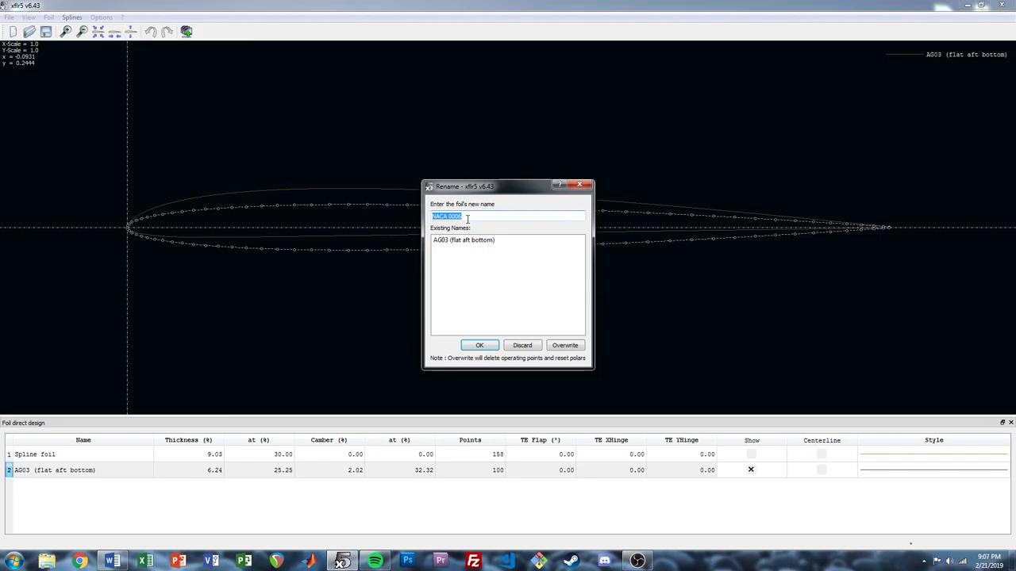
text(NACA Neur)
key(BackSpace)
key(BackSpace)
key(BackSpace)
text(E)
key(BackSpace)
text(eutral)
click(476, 346)
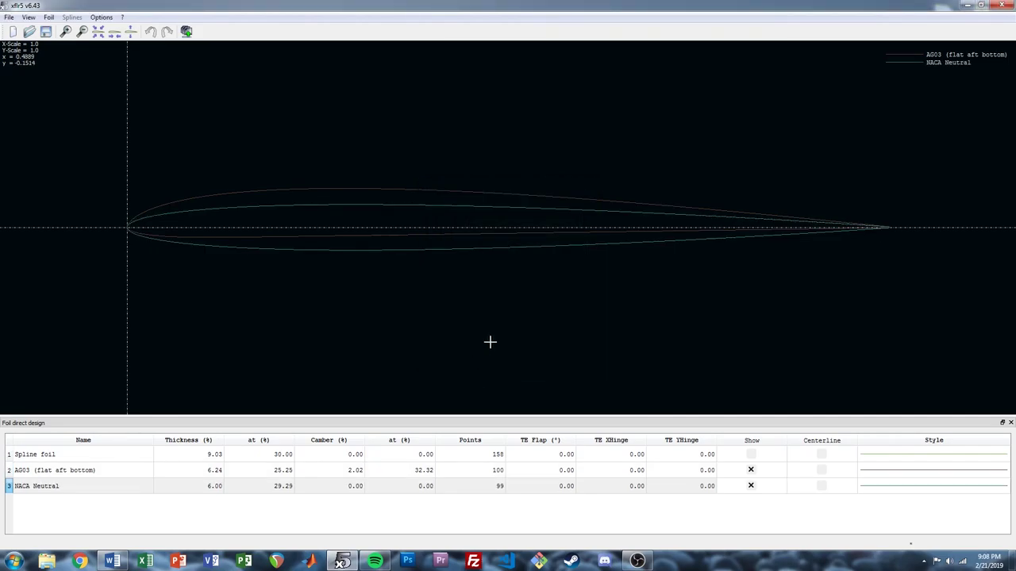
- Refine the NACA Neutral foil globally to 100 panels and overwrite the existing foil
click(113, 489)
right_click(113, 492)
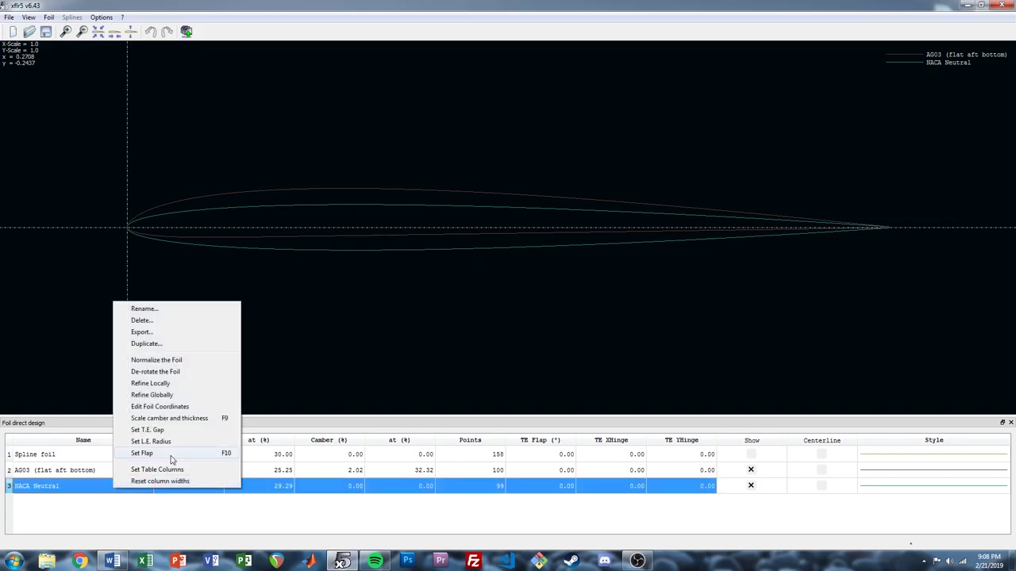
click(191, 397)
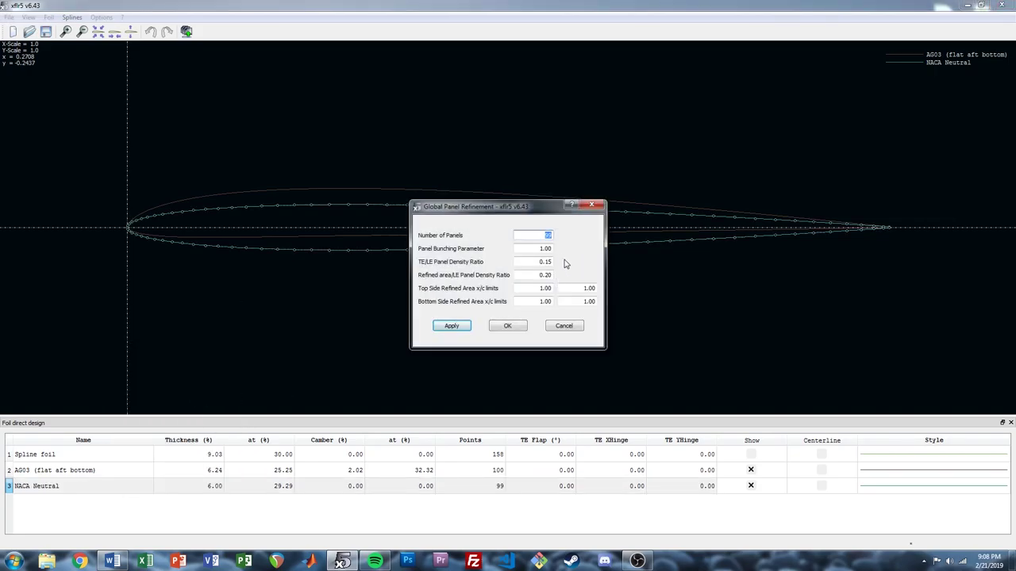
click(553, 236)
click(461, 330)
click(514, 329)
click(572, 350)
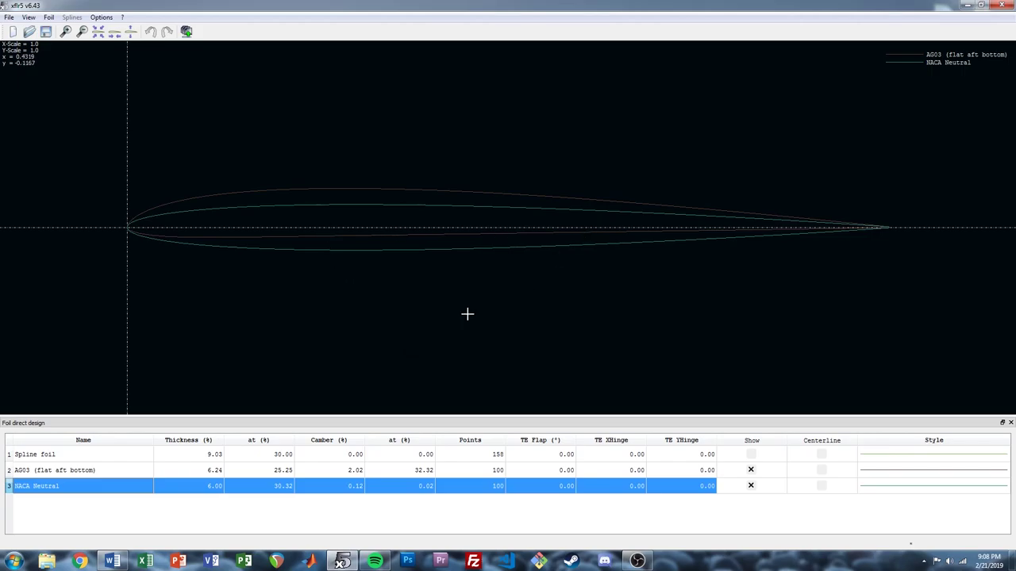
- Add a 10° downward trailing-edge flap to the NACA Neutral foil and save the result as a new foil named NACA Down
right_click(369, 280)
mouse_move(399, 290)
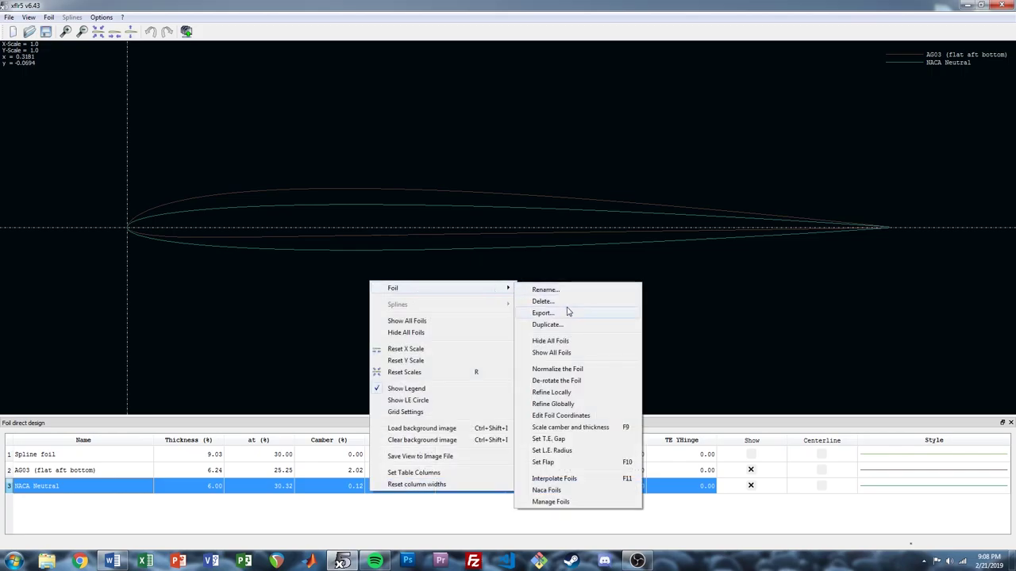
click(588, 465)
click(516, 254)
drag(534, 268, 582, 272)
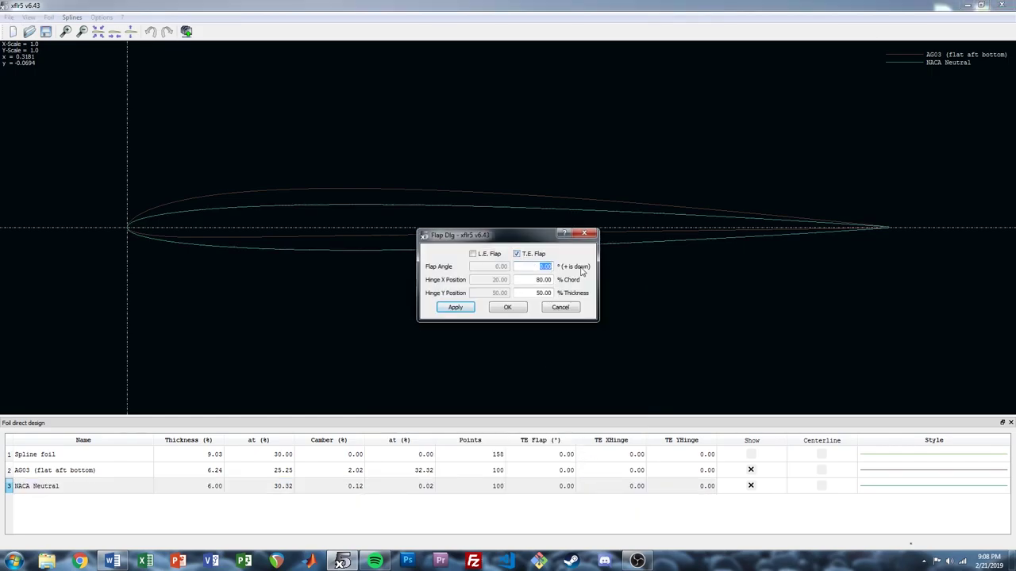
text(10)
click(506, 308)
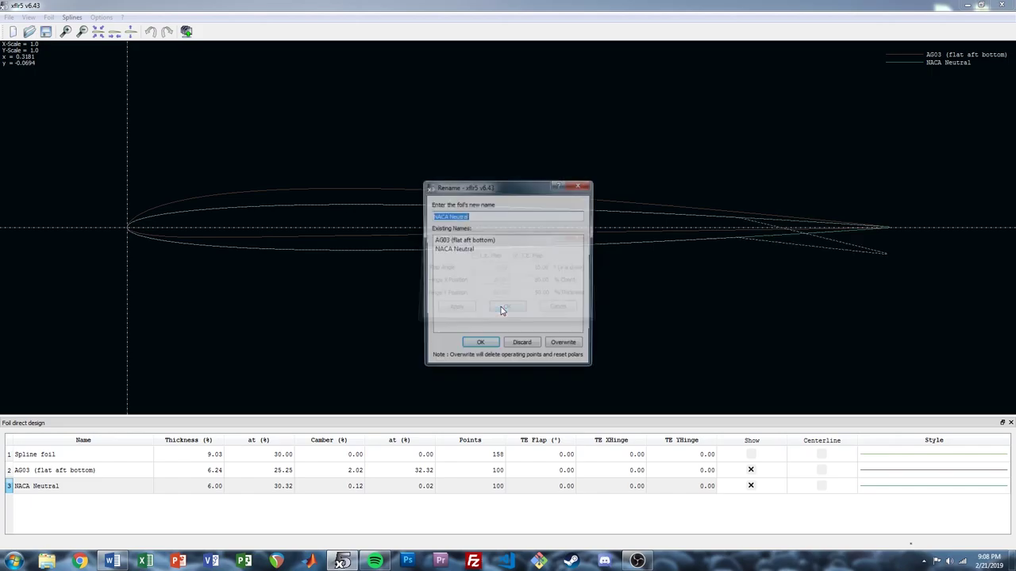
click(485, 216)
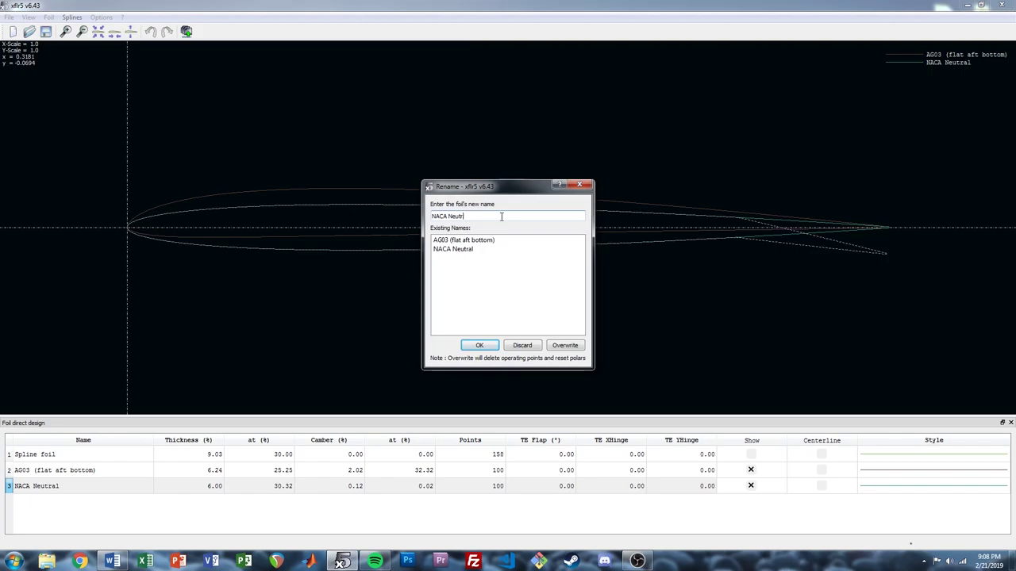
key(BackSpace)
text(Down)
click(479, 345)
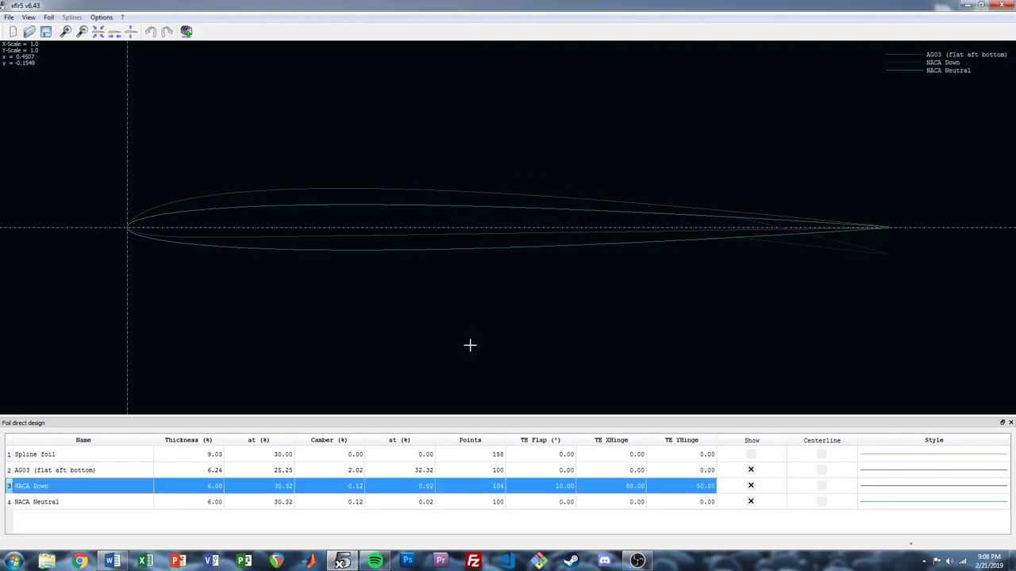
- Refine the NACA Down foil globally with 100 panels and overwrite the existing foil
right_click(219, 363)
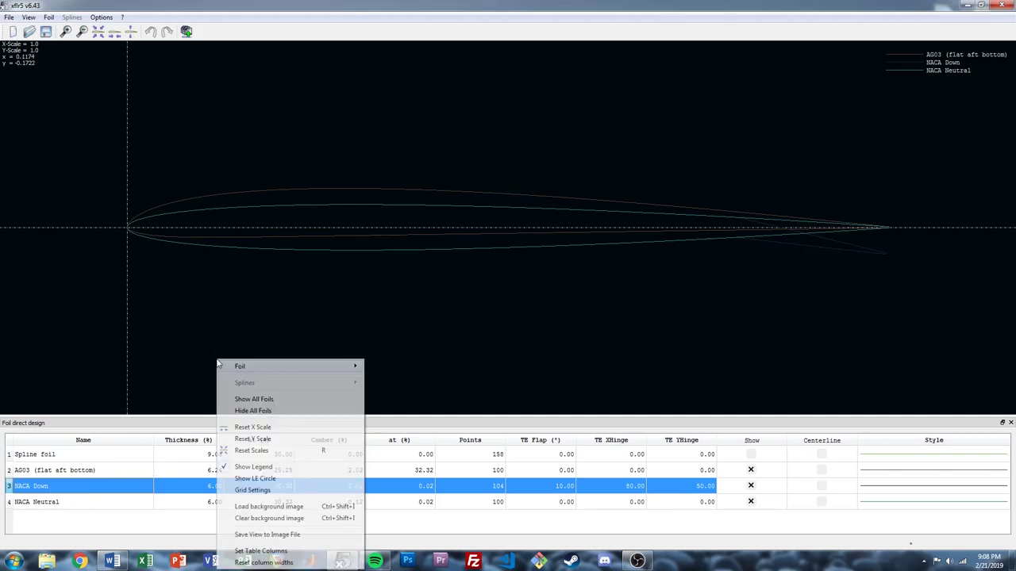
mouse_move(320, 366)
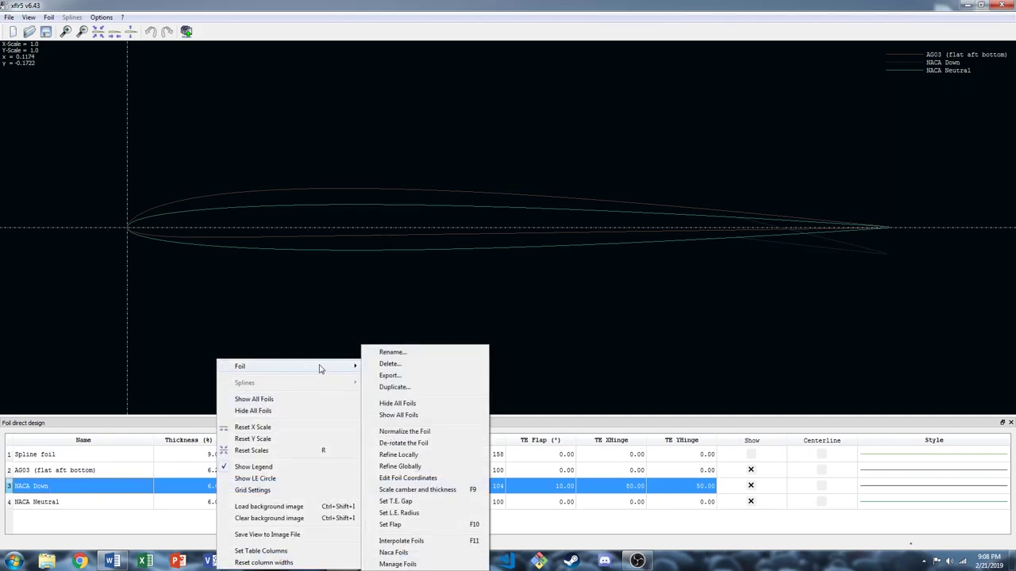
click(428, 473)
click(463, 327)
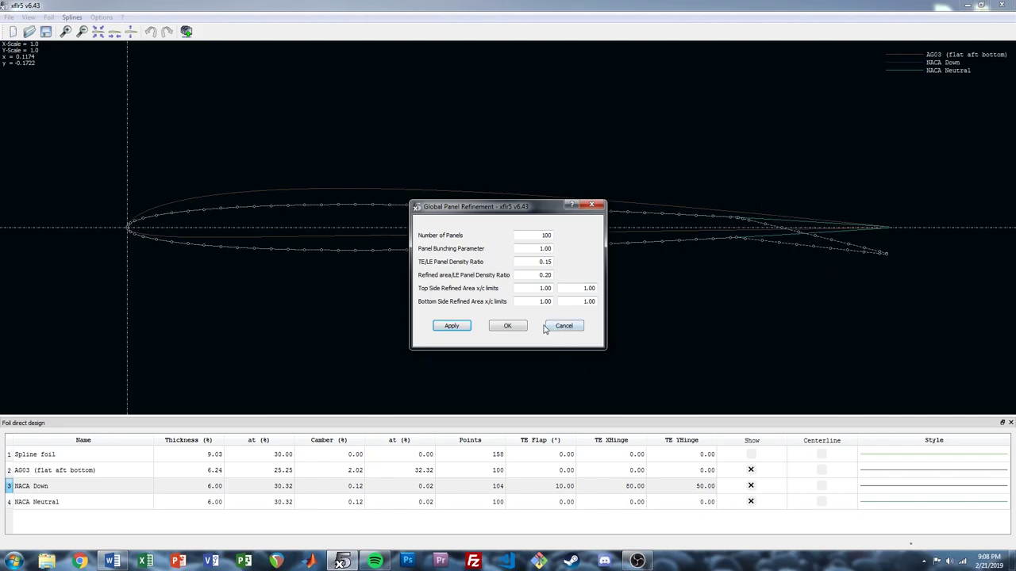
click(504, 333)
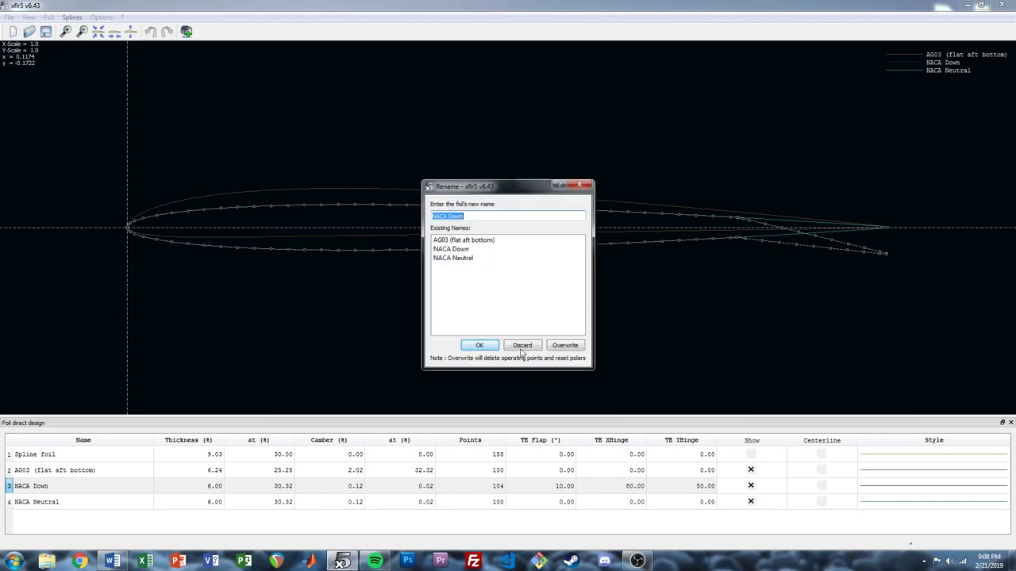
click(565, 346)
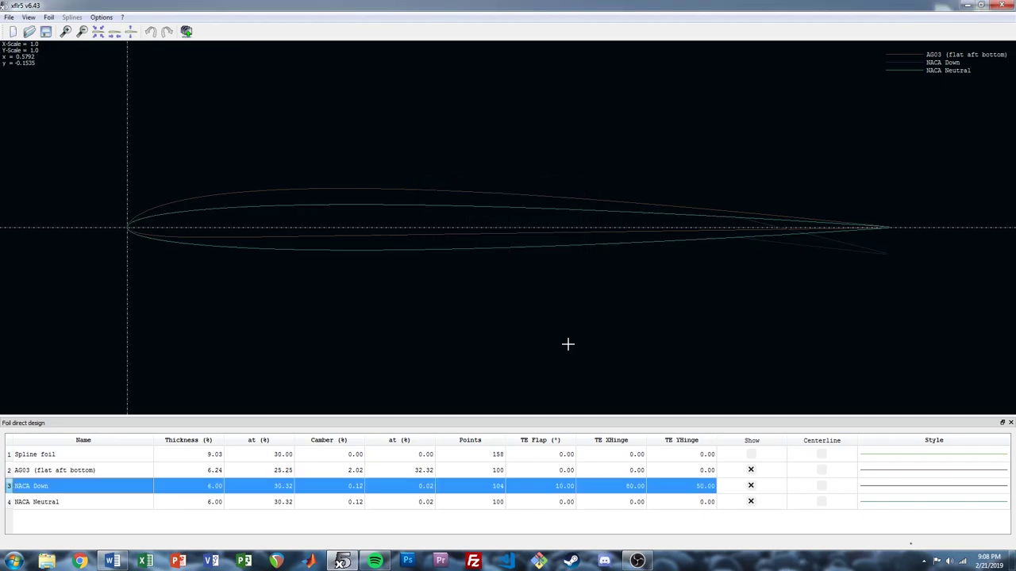
- Apply a -10° trailing-edge flap to the NACA Neutral foil and save the result as a new foil named NACA Up
click(85, 502)
right_click(261, 310)
mouse_move(294, 319)
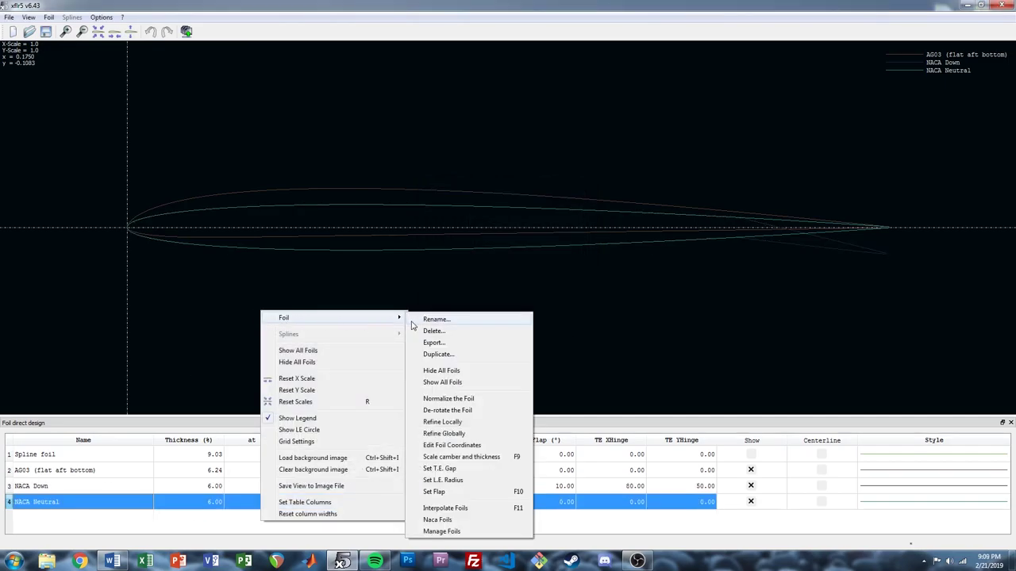
click(464, 493)
click(532, 254)
drag(530, 266, 592, 268)
text(-10)
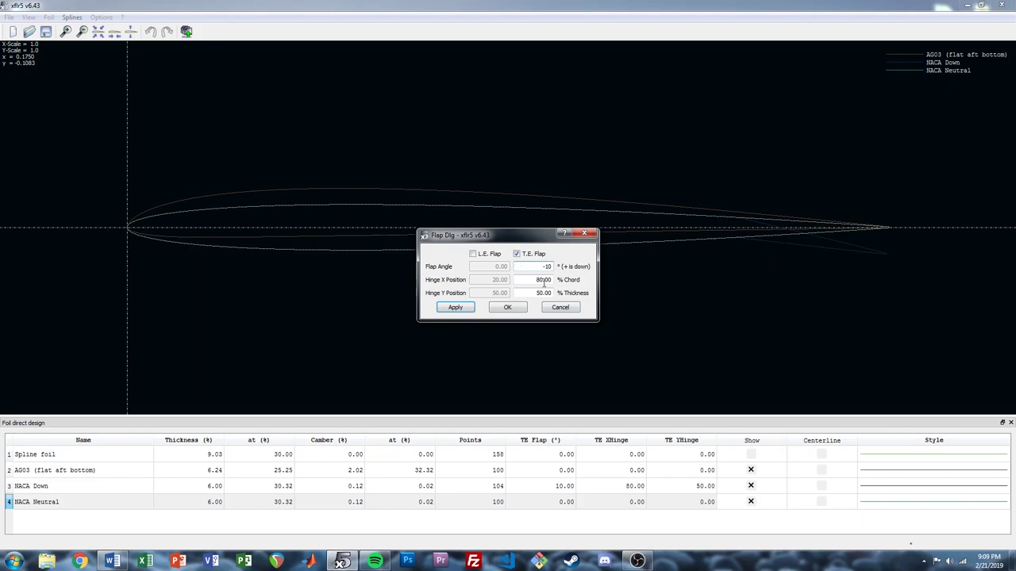
click(511, 308)
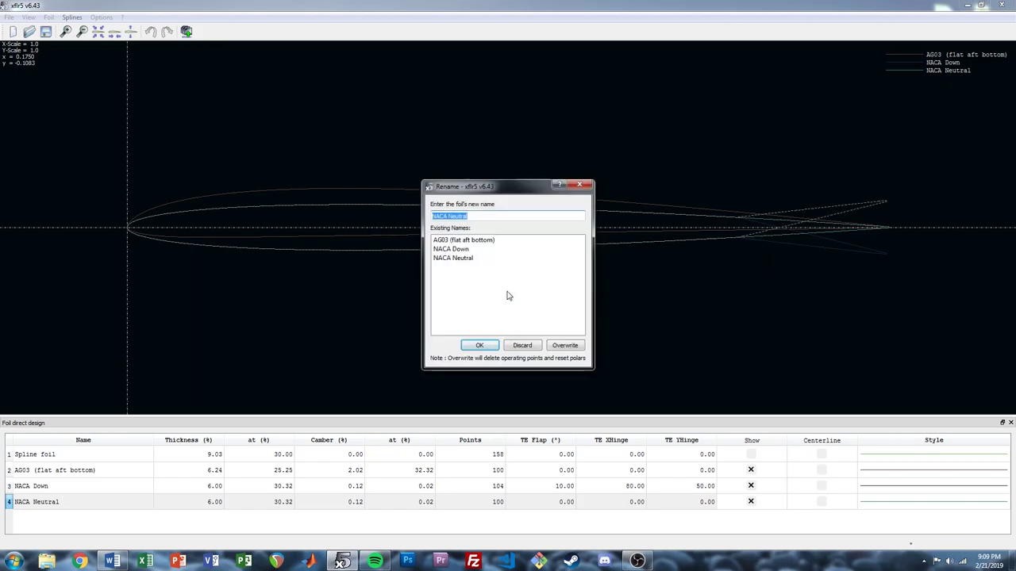
double_click(464, 216)
text(Up)
click(480, 346)
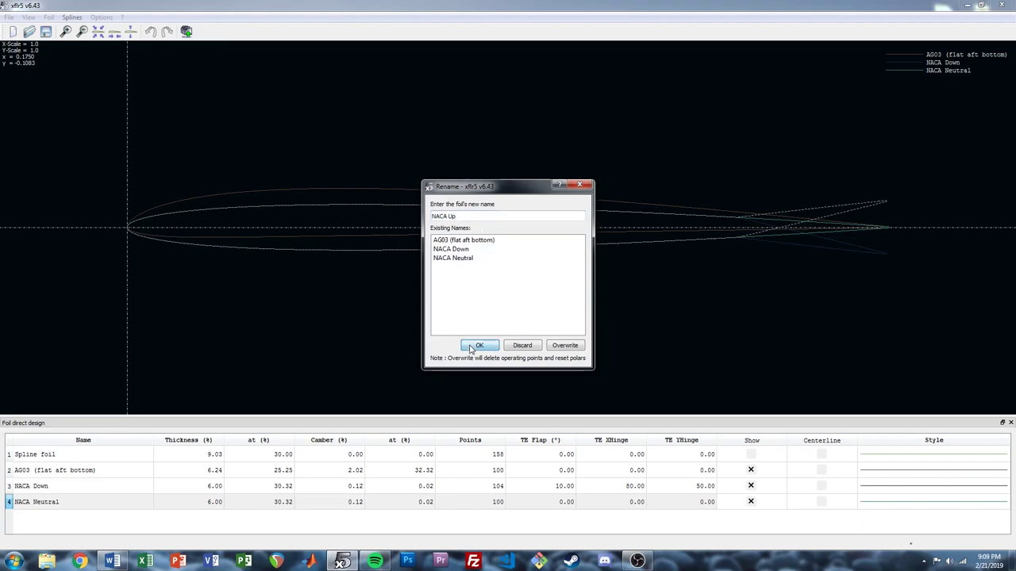
- Refine the NACA Up foil globally with 100 panels and overwrite the existing foil
right_click(416, 313)
mouse_move(436, 320)
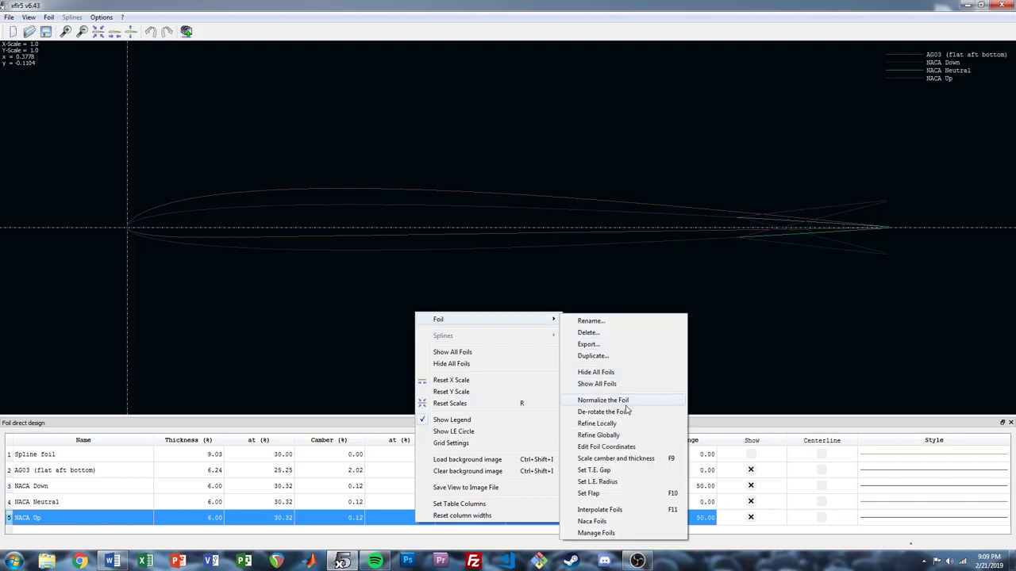
click(631, 441)
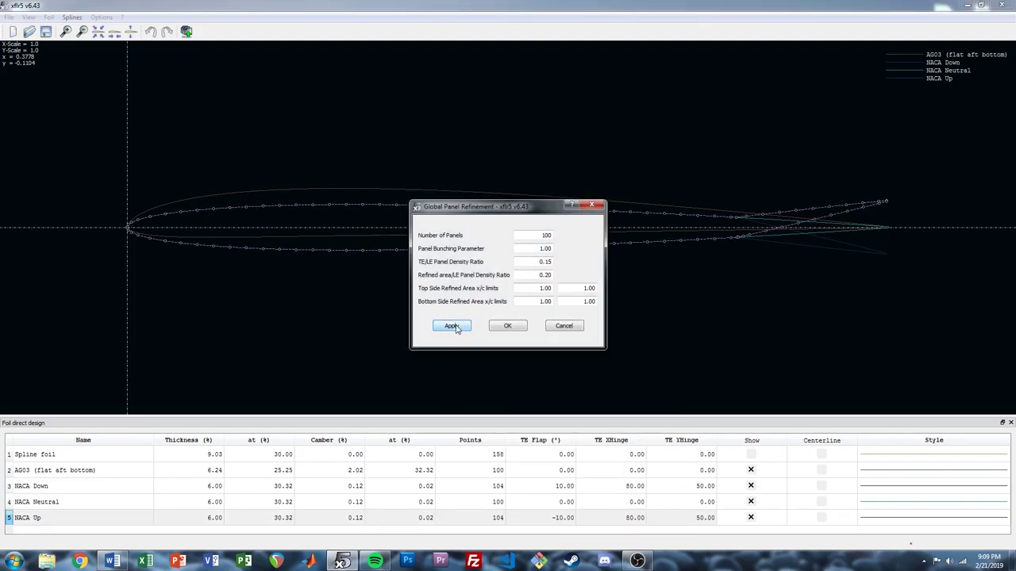
click(507, 328)
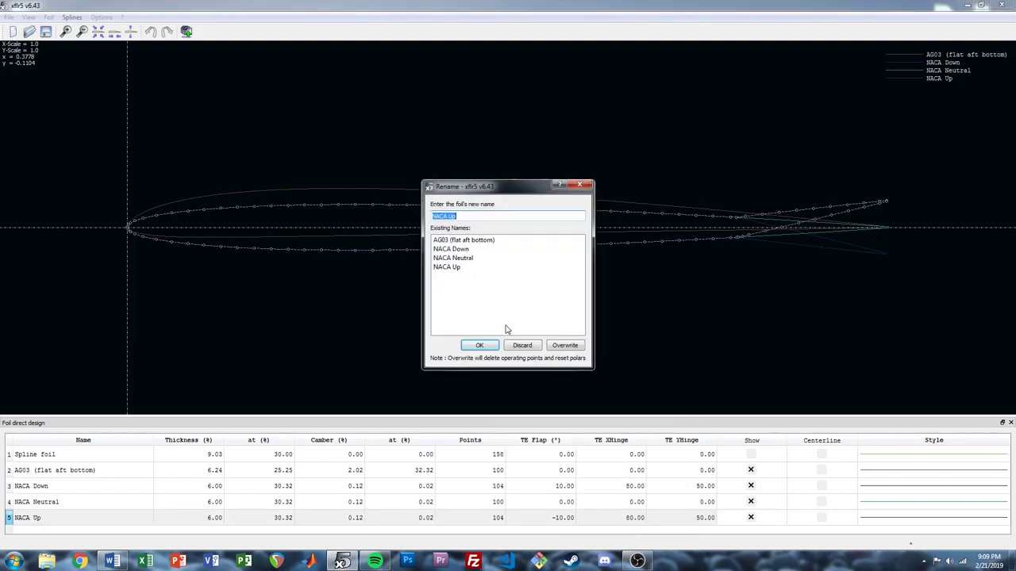
click(563, 344)
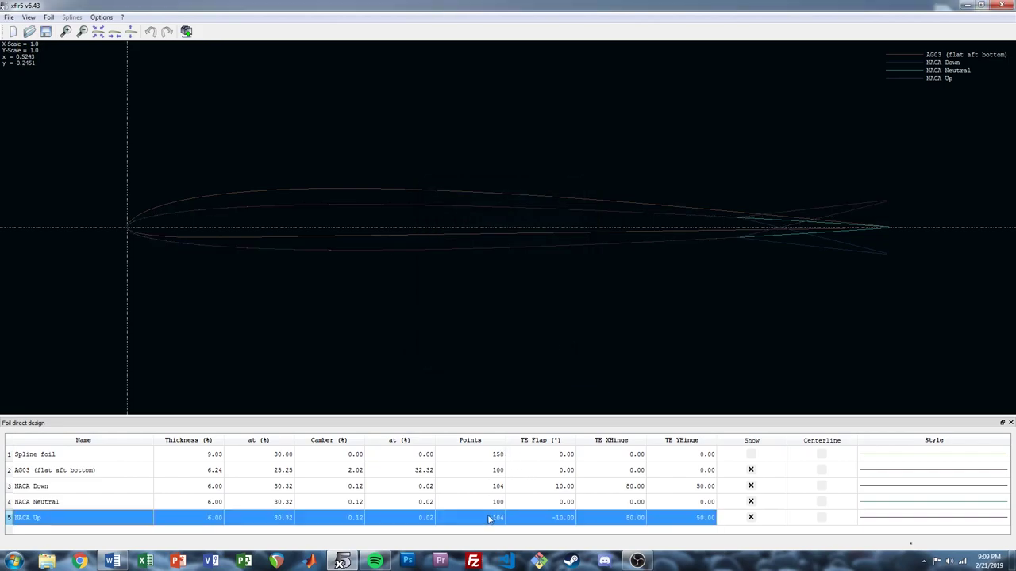
- Hide the NACA Up, NACA Neutral and NACA Down foils to display AG03 alone
click(751, 518)
click(751, 503)
click(751, 487)
click(751, 502)
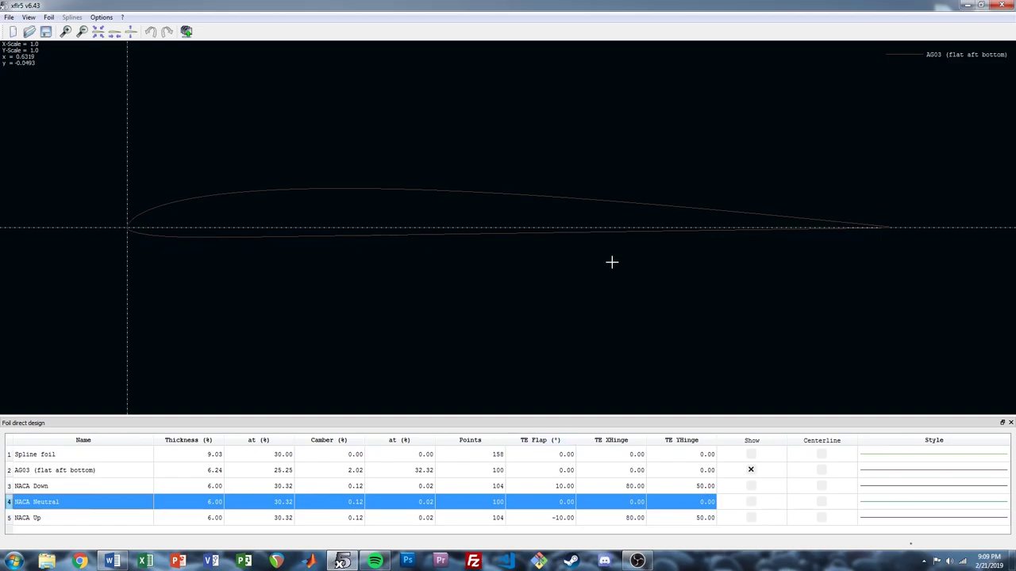
- Hide the AG03 foil and show the NACA Down, NACA Neutral and NACA Up foils together
click(751, 471)
click(751, 486)
click(750, 502)
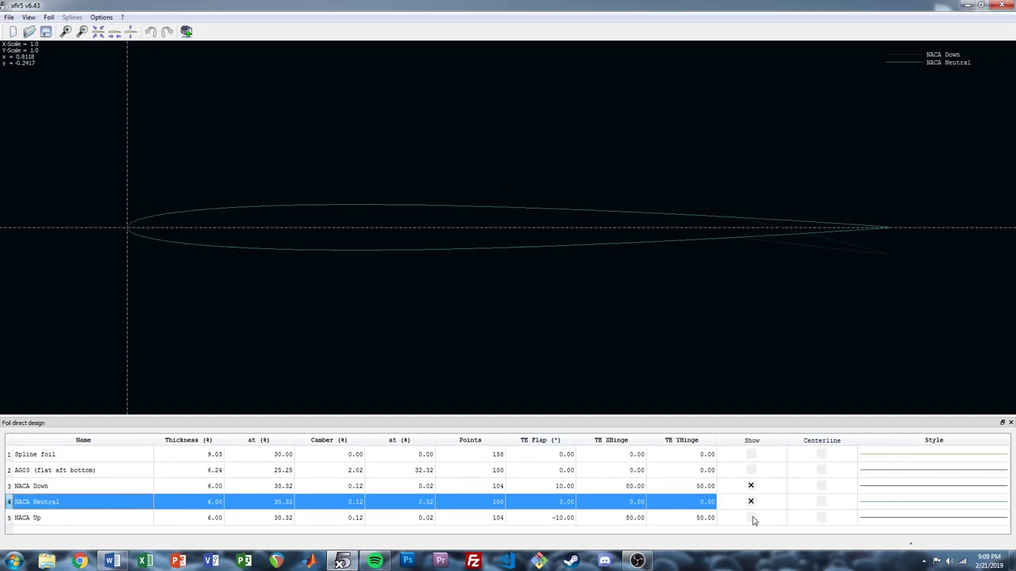
click(751, 517)
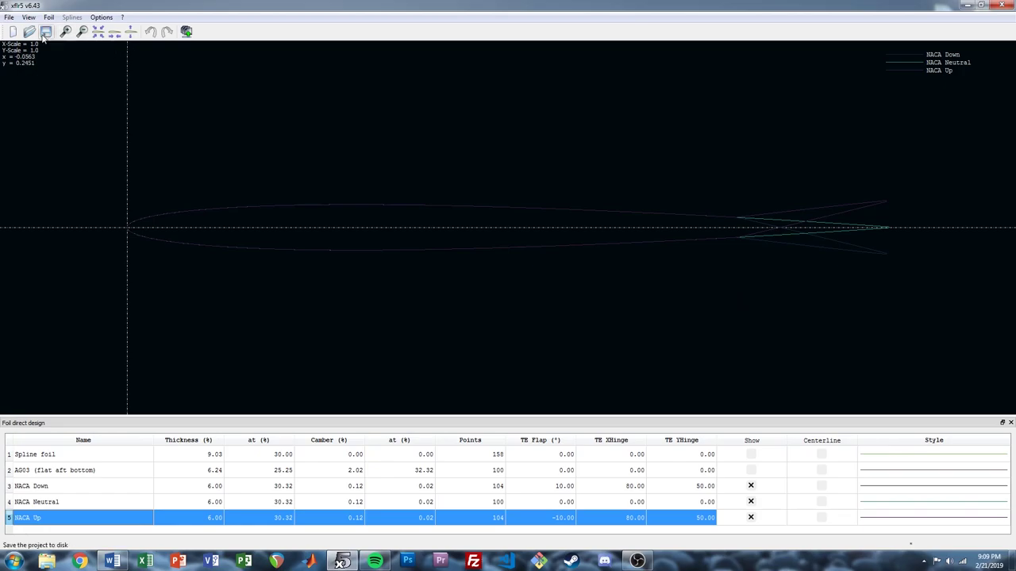
- Switch from foil design to XFoil Direct Analysis
click(9, 16)
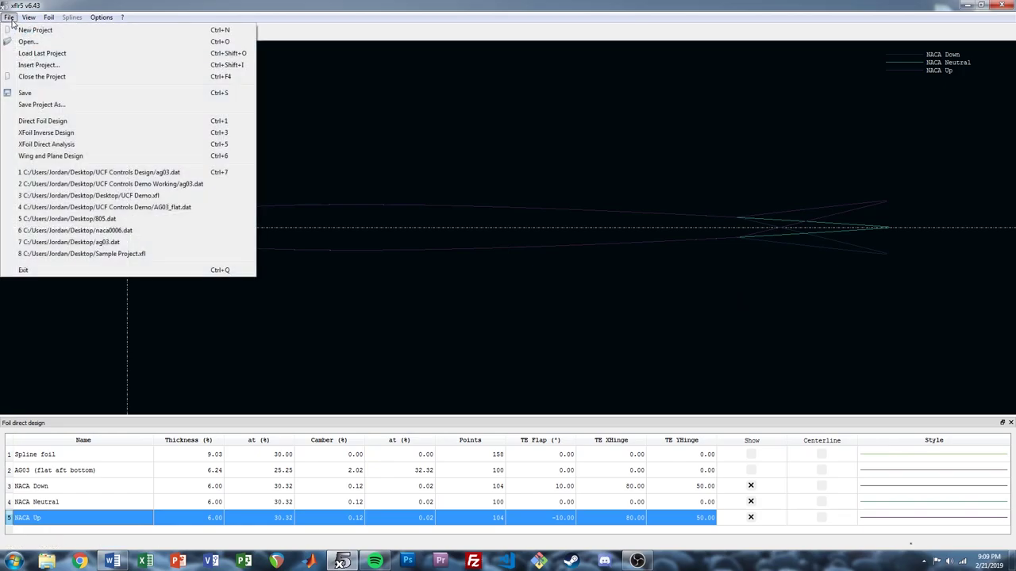
click(95, 144)
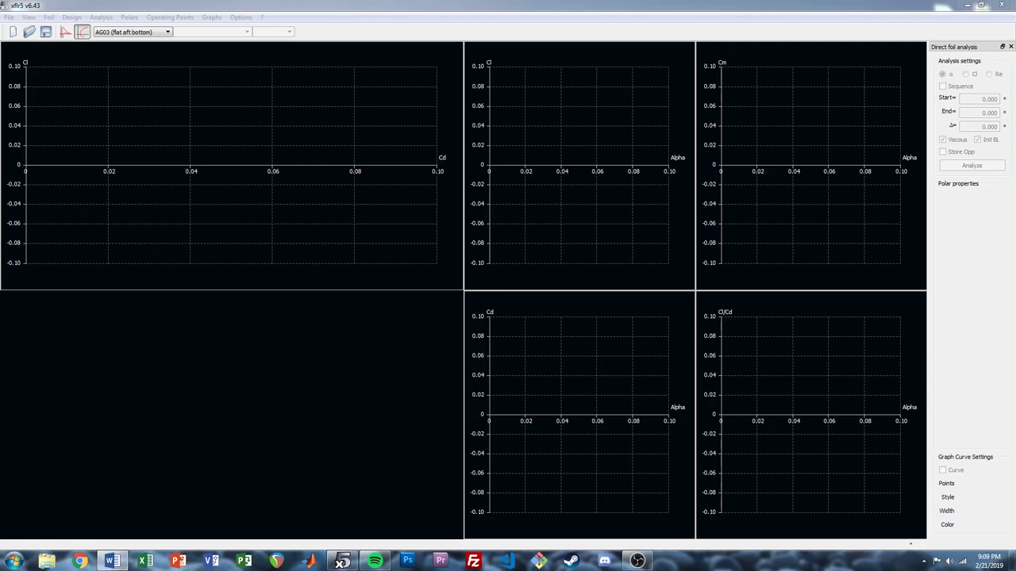
click(150, 5)
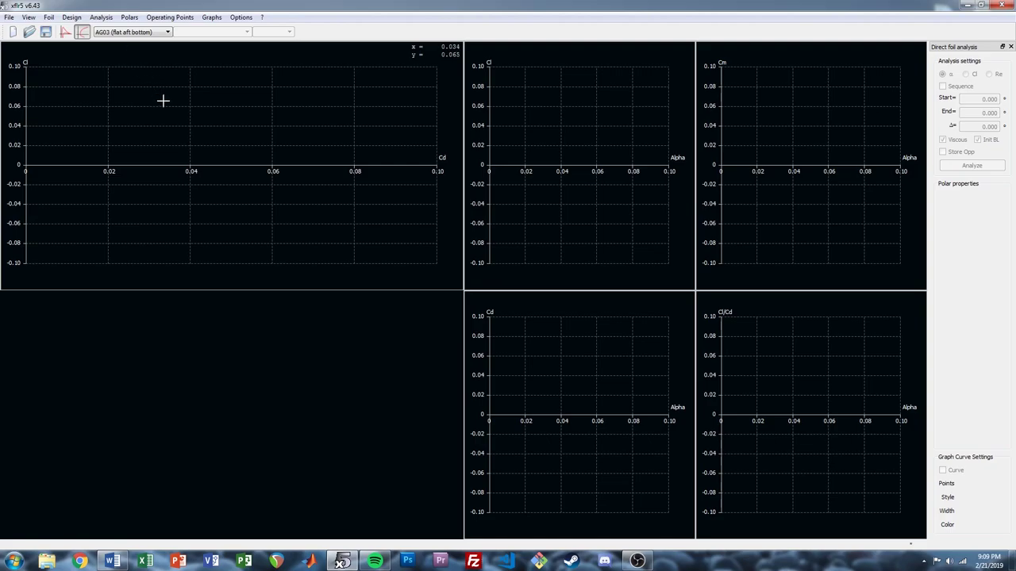
- Start a multi-threaded batch analysis and include all foils, AG03, NACA Down, NACA Neutral and NACA Up, through the foil list
click(102, 18)
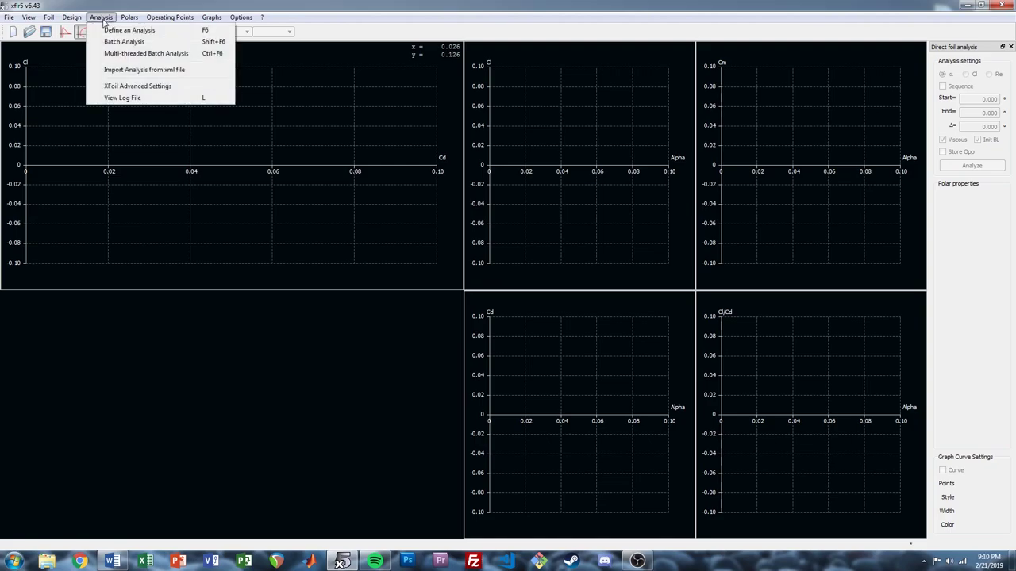
click(131, 54)
drag(222, 13, 383, 89)
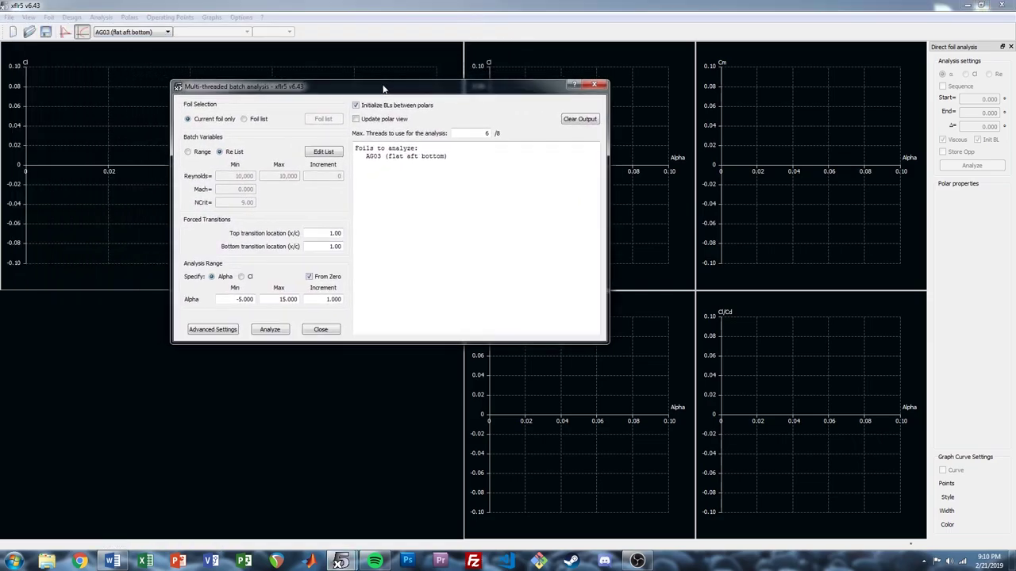
click(246, 120)
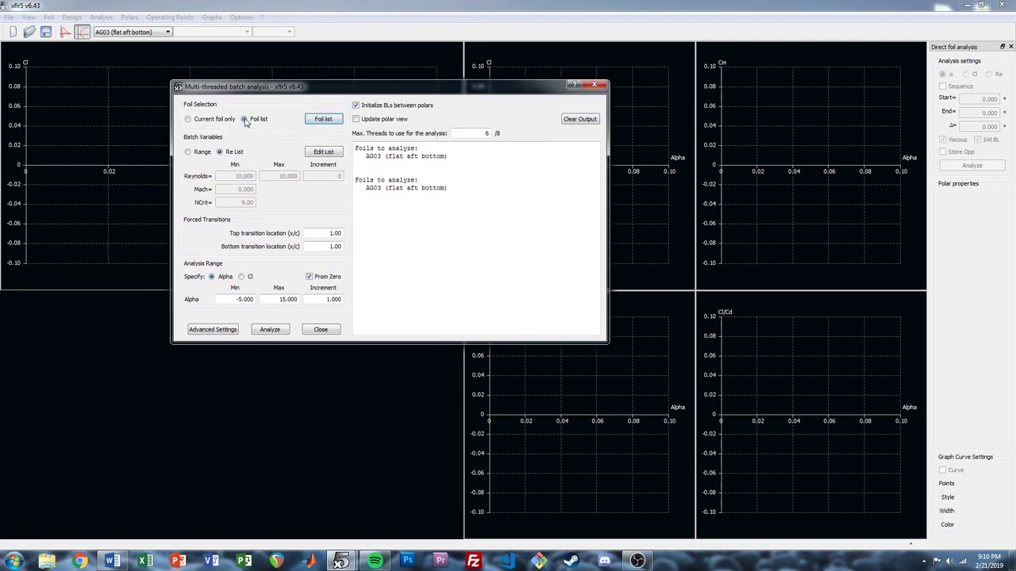
click(323, 119)
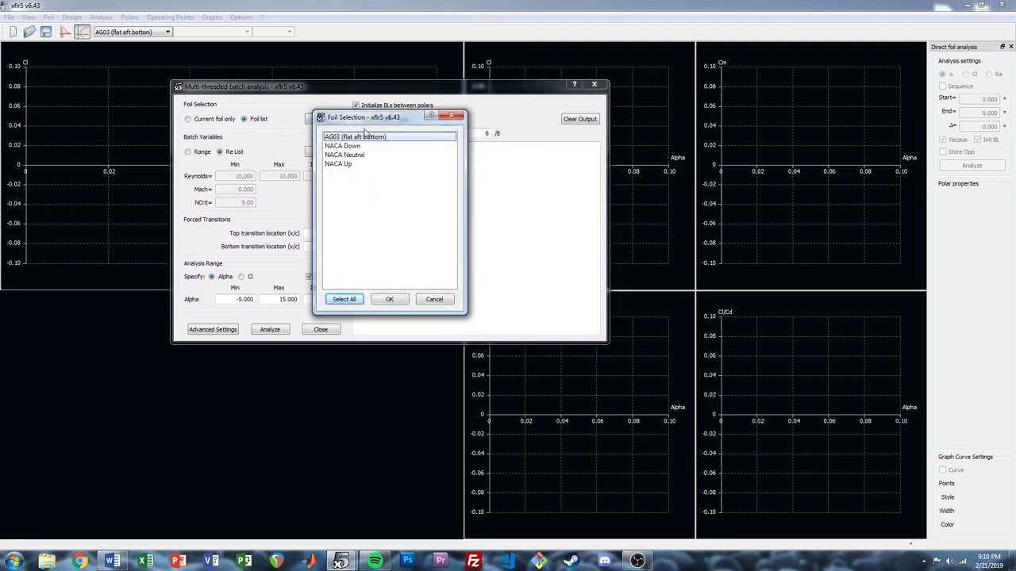
click(357, 300)
click(395, 300)
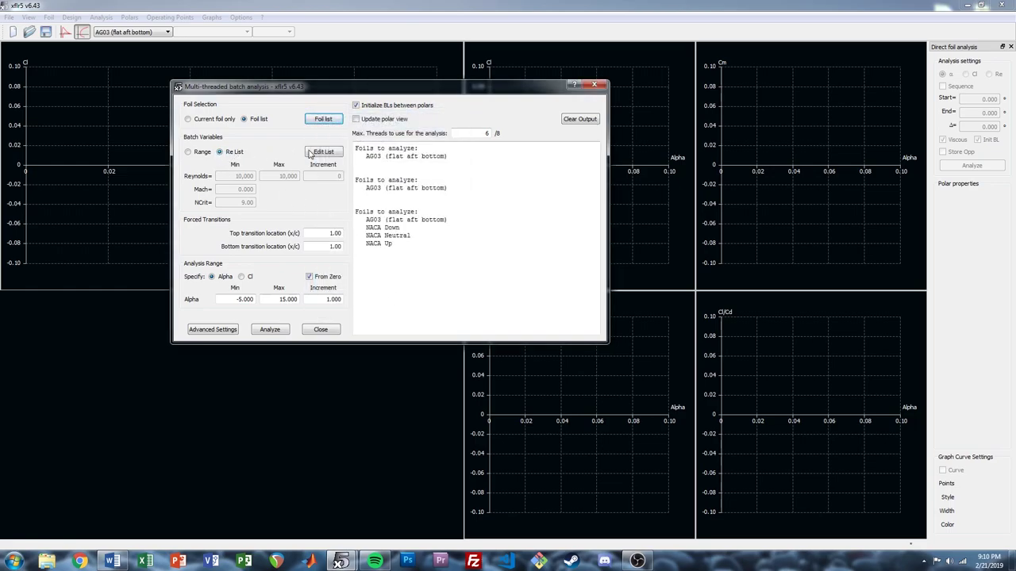
- Check the Reynolds number list and the advanced XFoil settings for the batch analysis
click(323, 152)
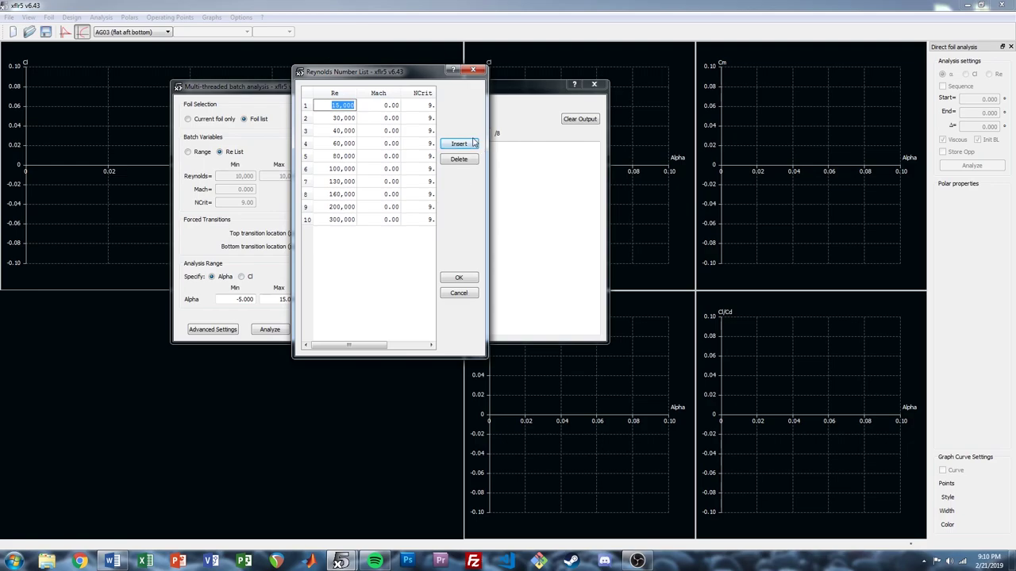
click(465, 279)
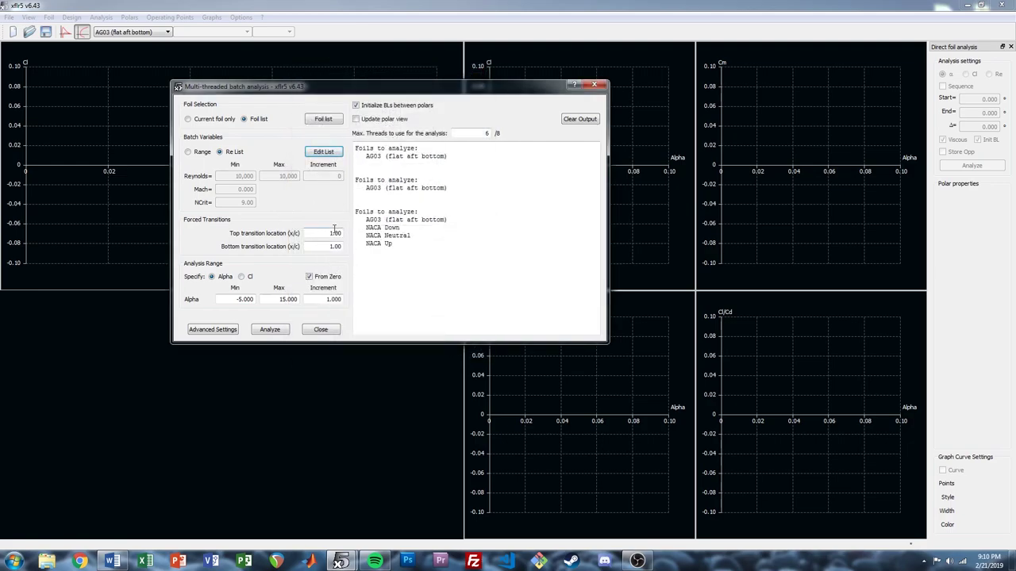
key(shift+Tab)
click(209, 331)
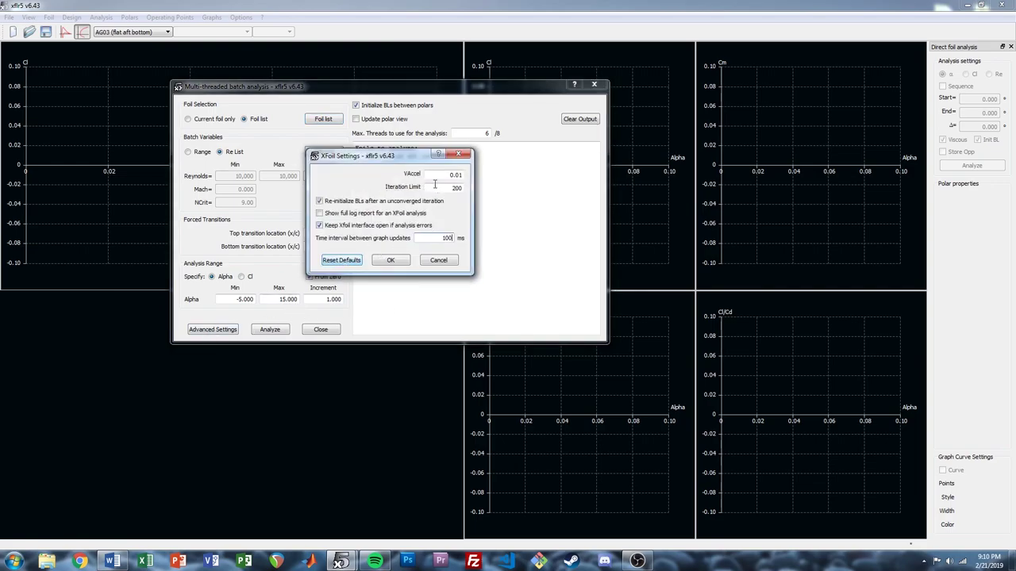
click(465, 154)
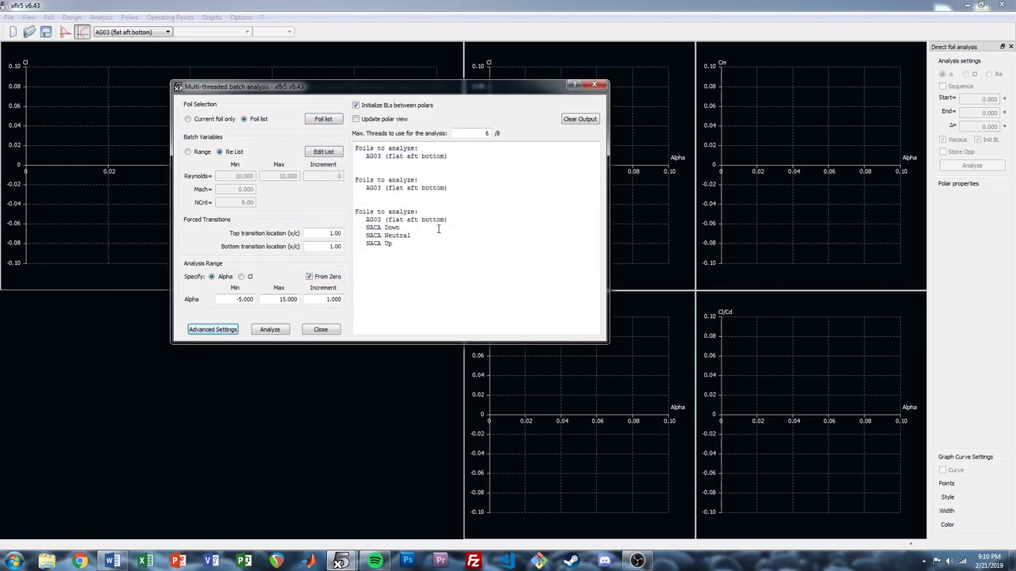
- Run the batch analysis of the selected foils over the Reynolds number list for alpha -5 to 15 in increments of 1
double_click(486, 133)
click(442, 229)
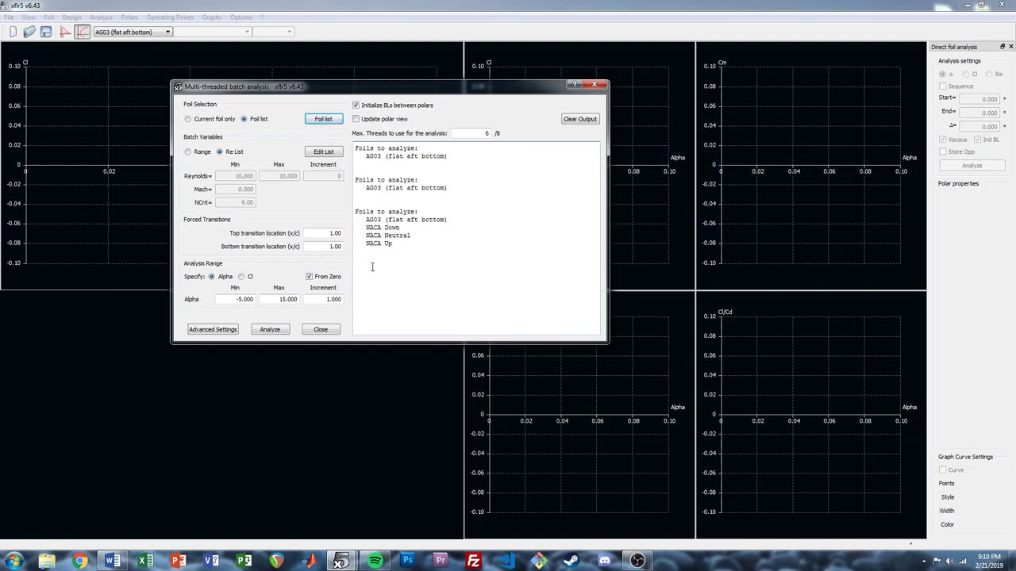
click(270, 332)
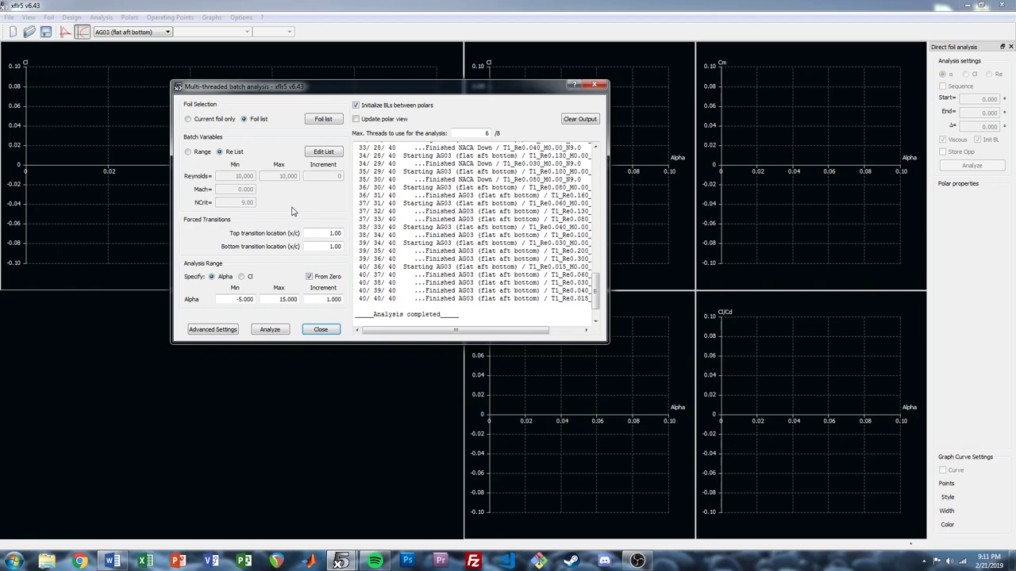
- Close the finished batch analysis and switch to Wing and Plane Design, showing the 3D view
click(321, 330)
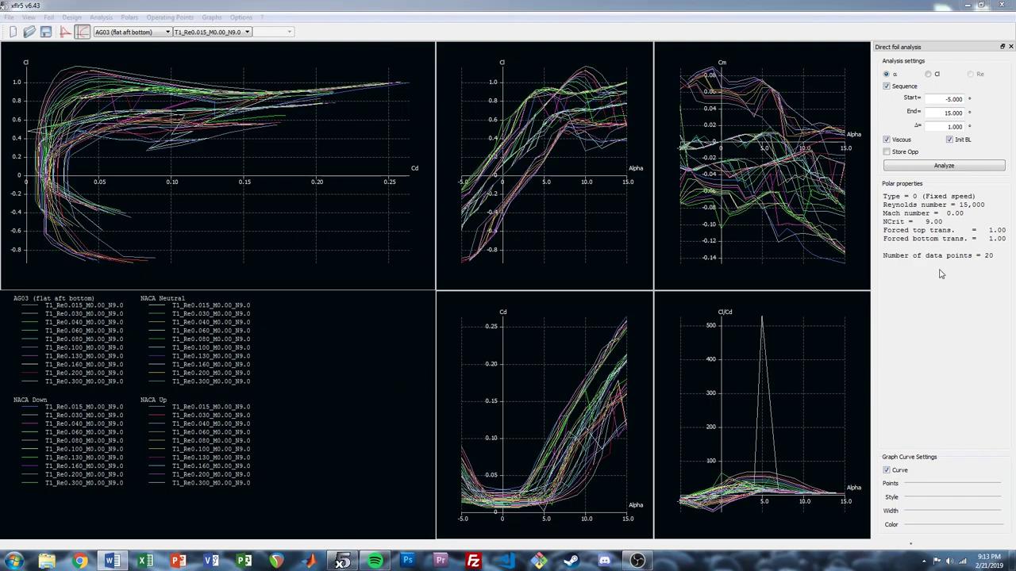
click(486, 7)
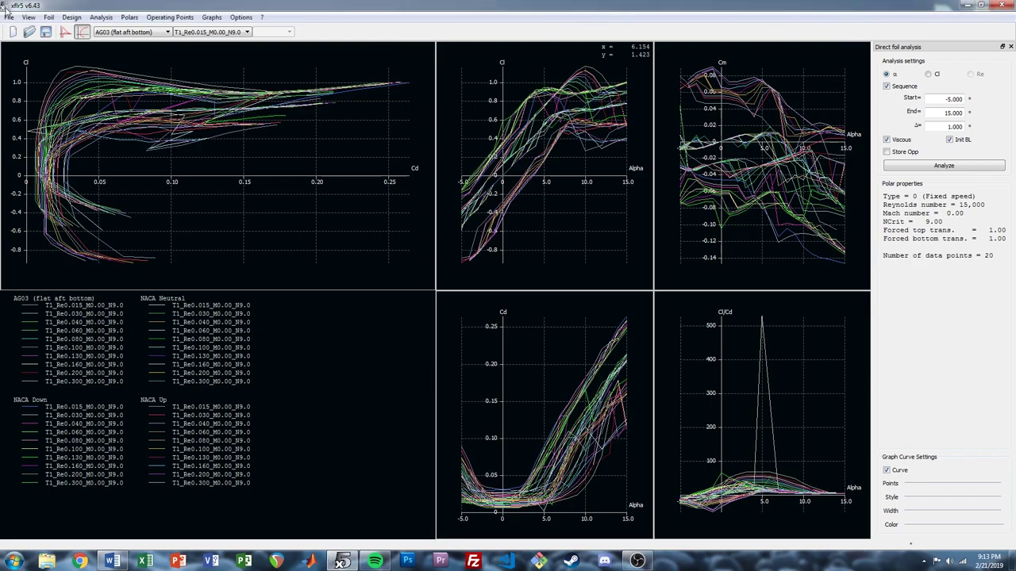
click(8, 17)
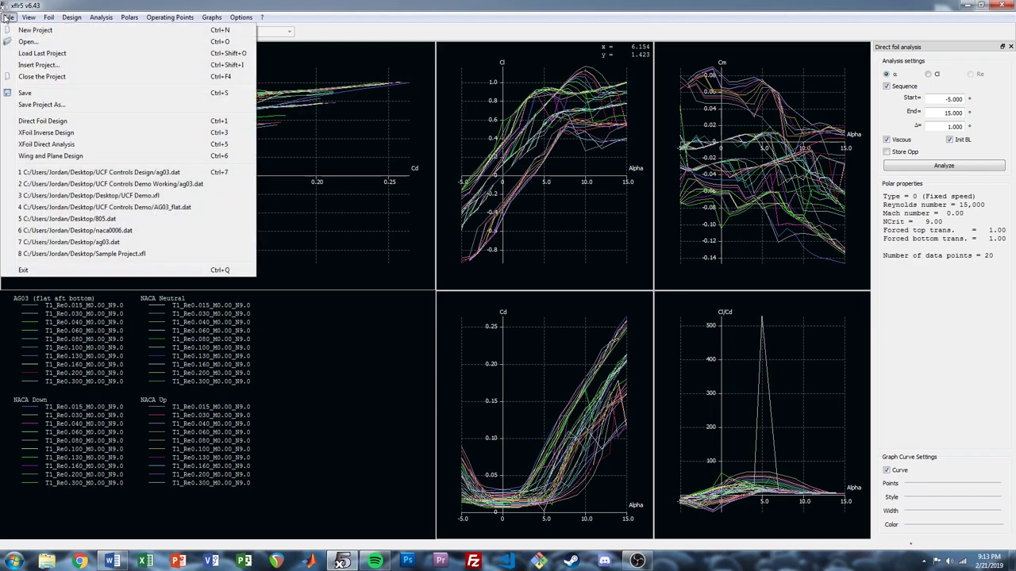
click(75, 158)
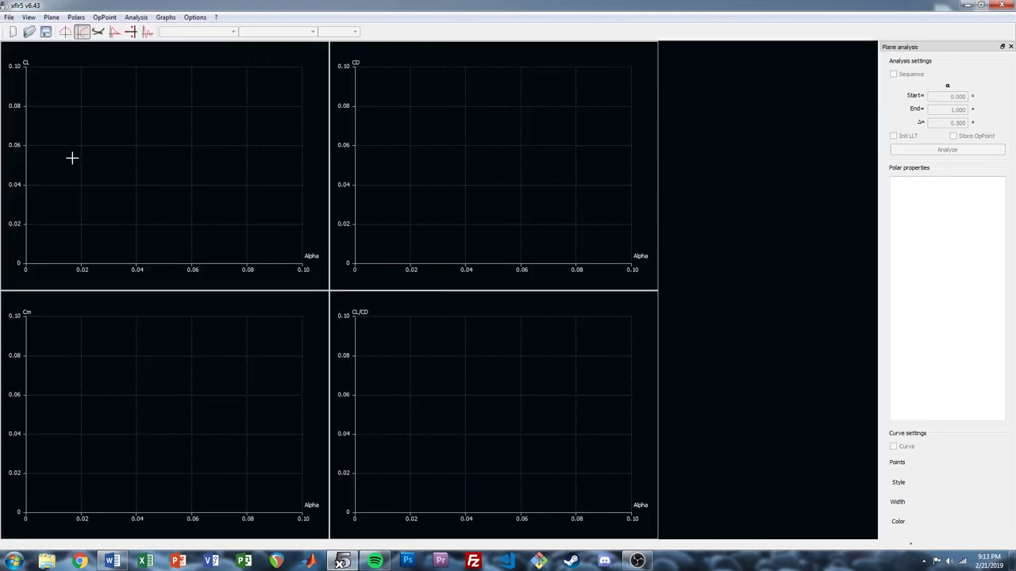
click(100, 32)
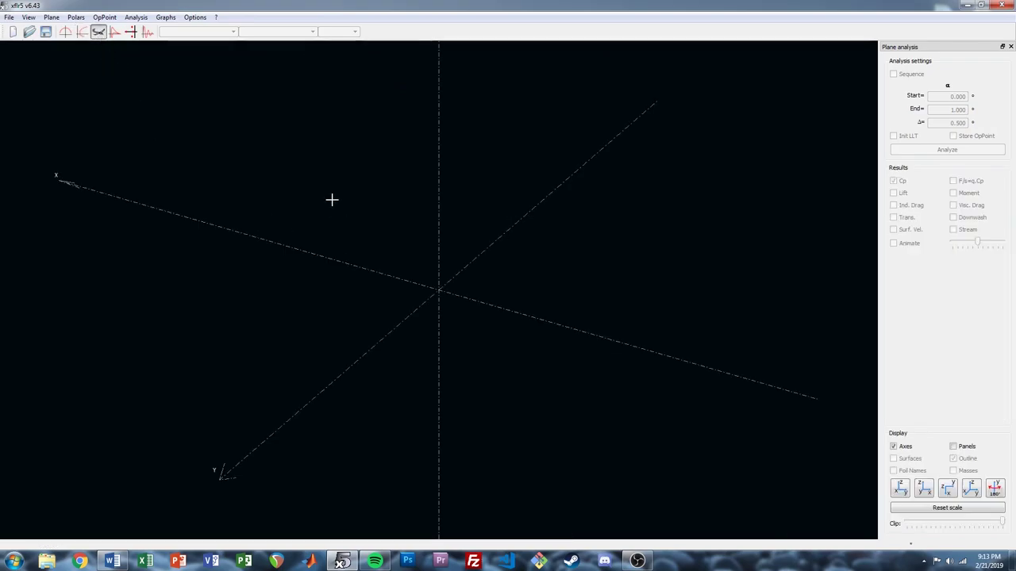
- Define a new plane and assign the AG03 (flat aft bottom) foil to both sections of its main wing
right_click(331, 199)
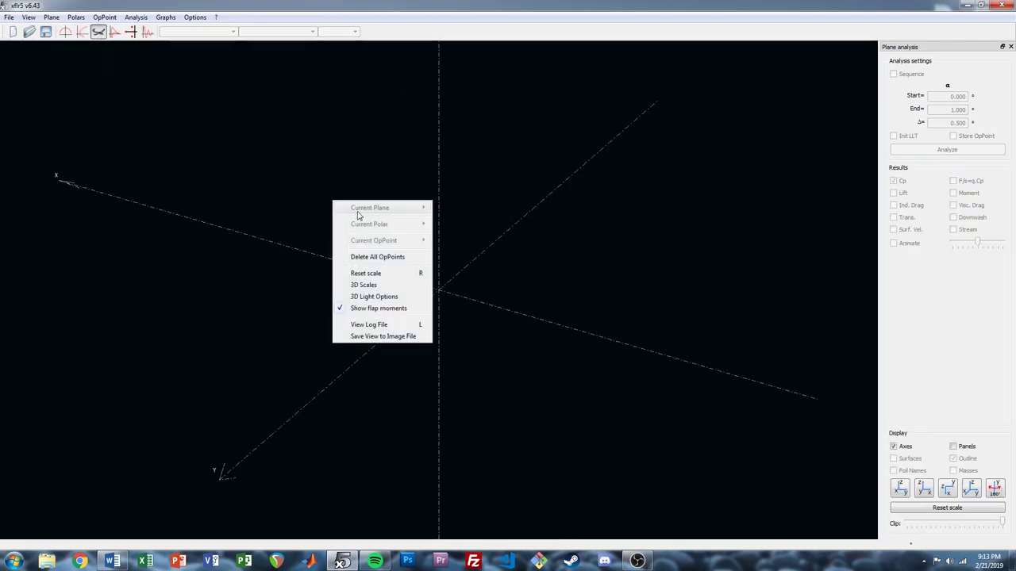
click(234, 149)
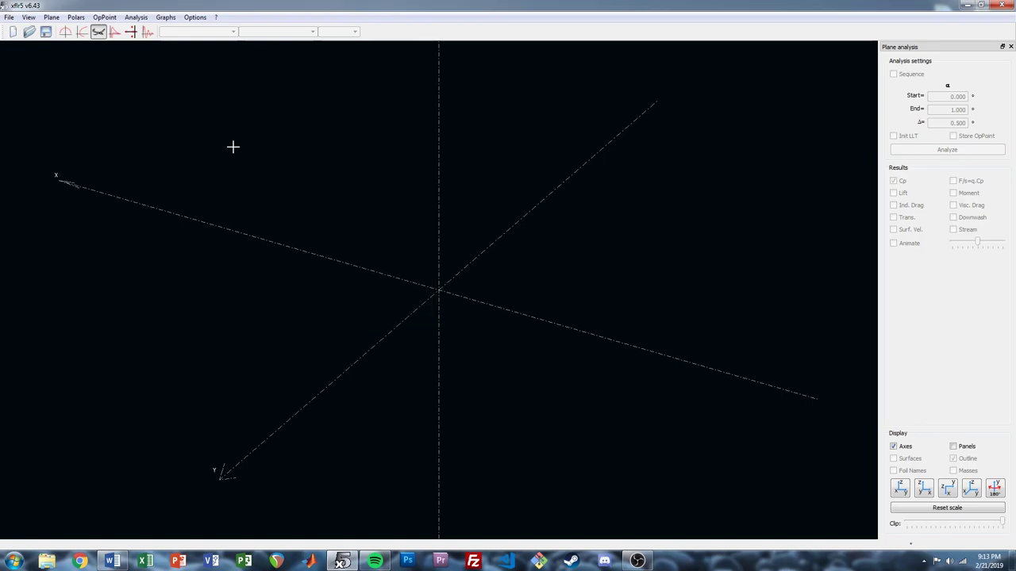
click(50, 19)
click(59, 29)
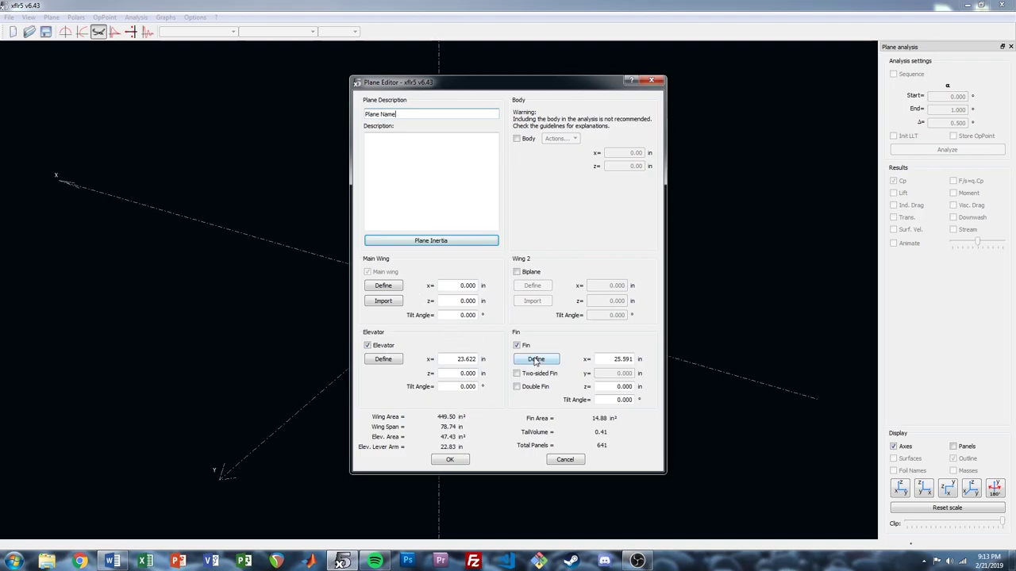
click(384, 286)
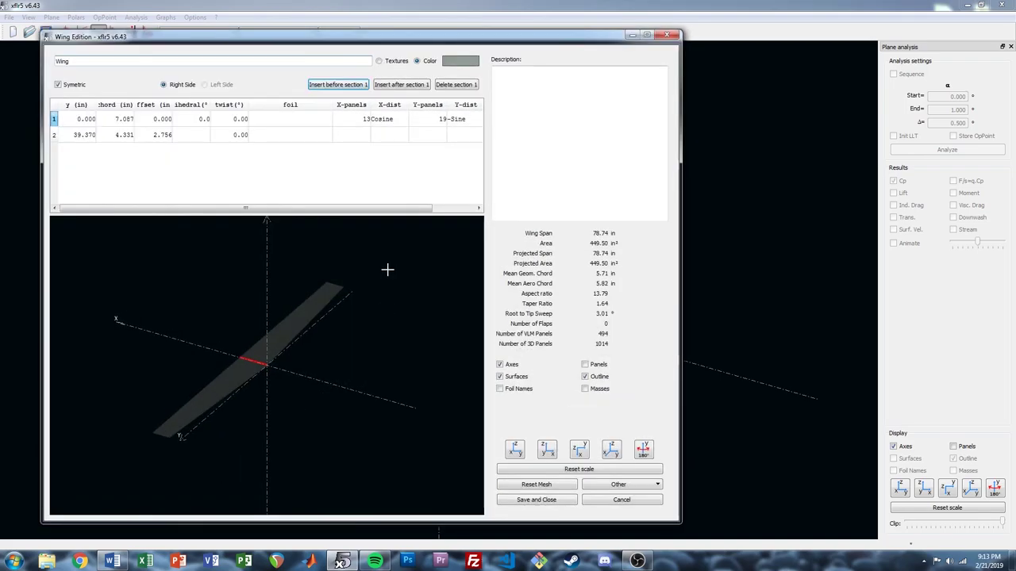
drag(346, 37, 406, 38)
click(386, 121)
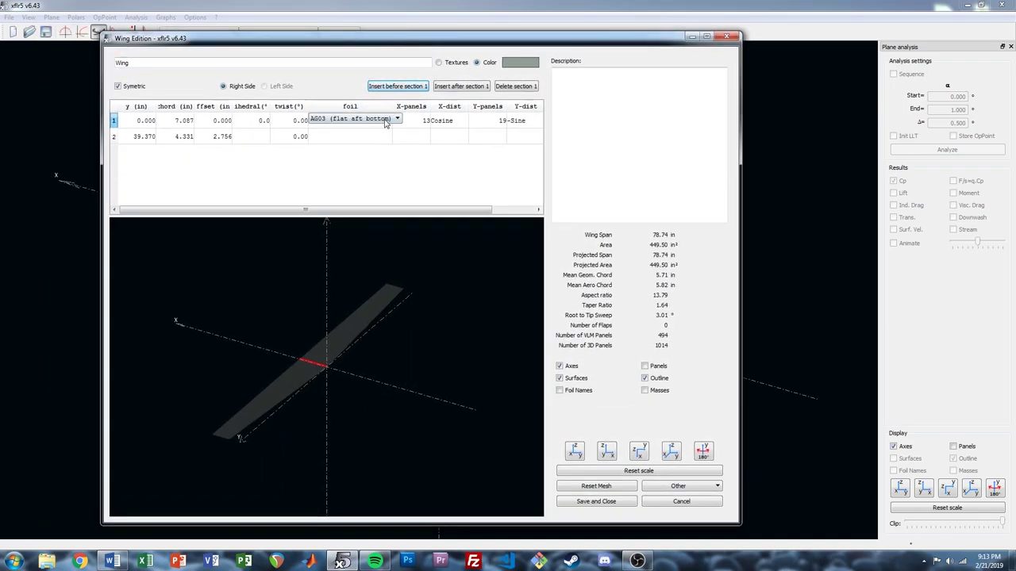
click(386, 121)
click(348, 135)
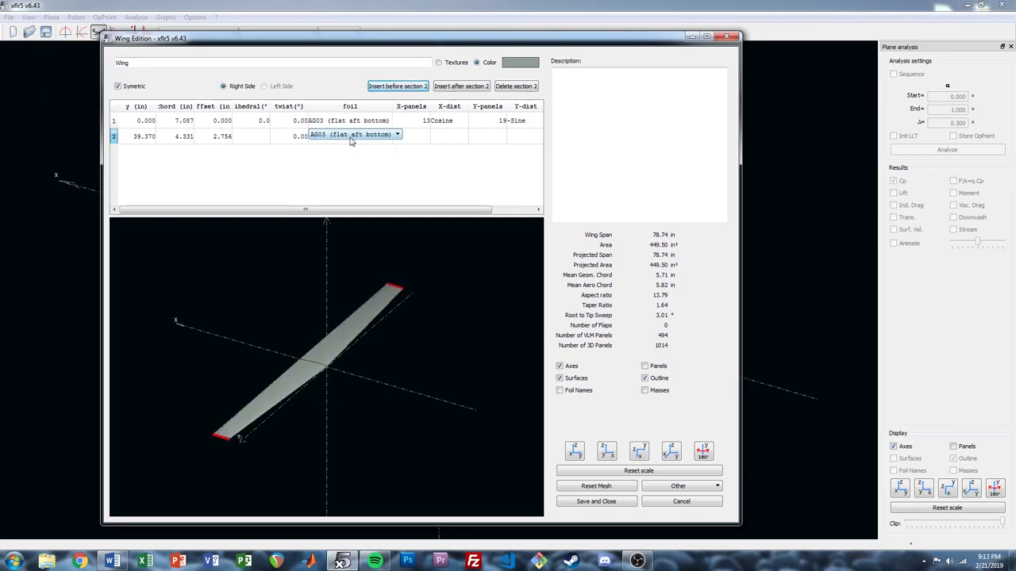
click(339, 169)
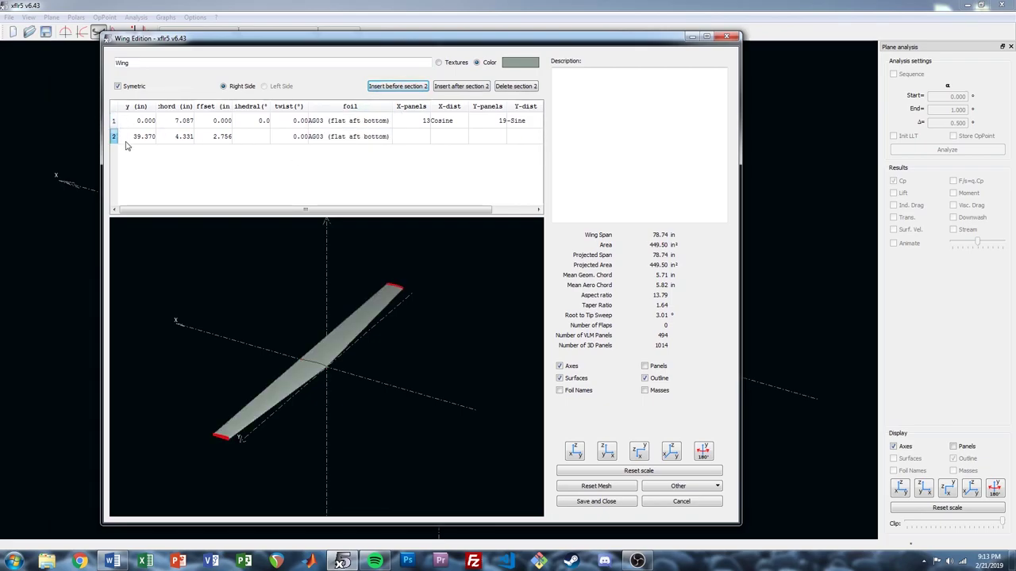
- Set the main wing's tip position to y = 24 in and both section chords to 4 in
double_click(133, 137)
text(24)
key(Return)
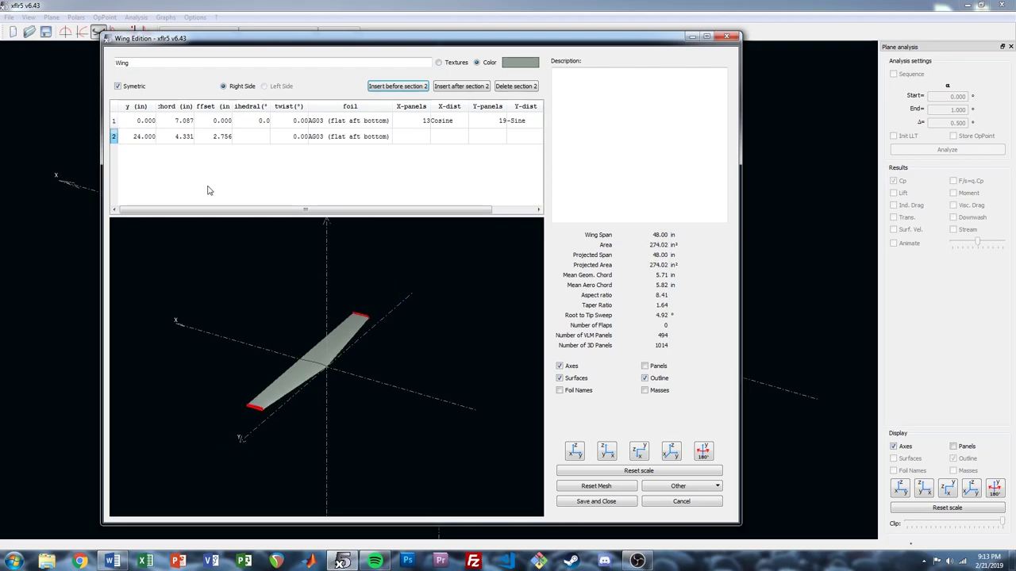
double_click(191, 127)
text(4)
key(Return)
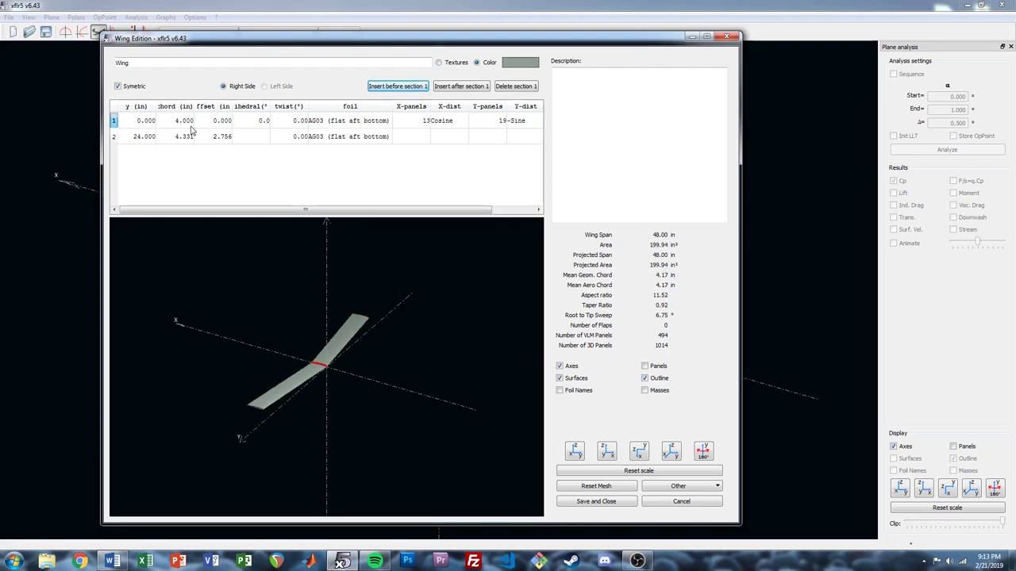
double_click(183, 138)
text(4)
key(Return)
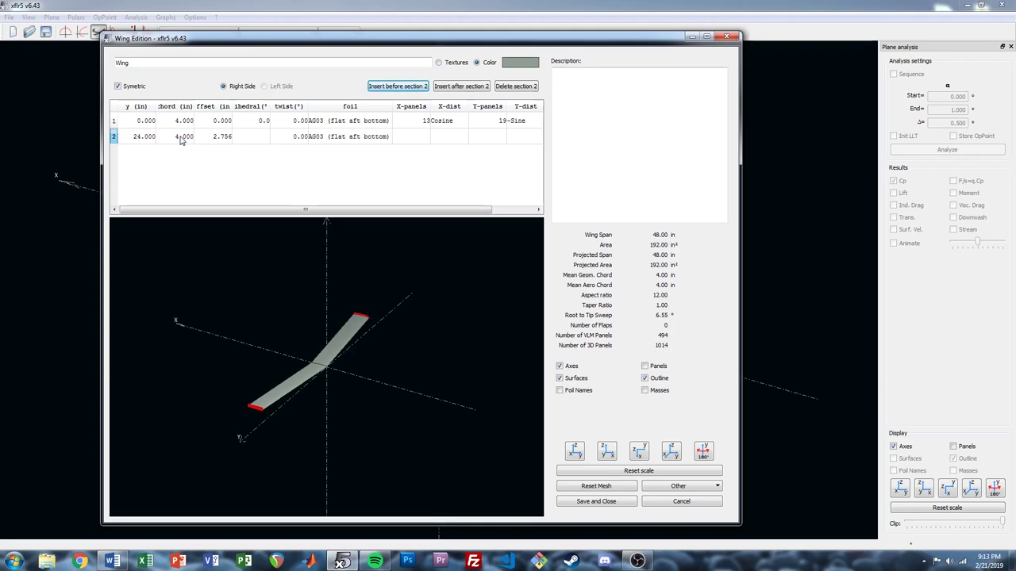
- Set the main wing's tip offset to 0 and its root dihedral to 10°, and save the wing
double_click(216, 138)
text(0)
key(Return)
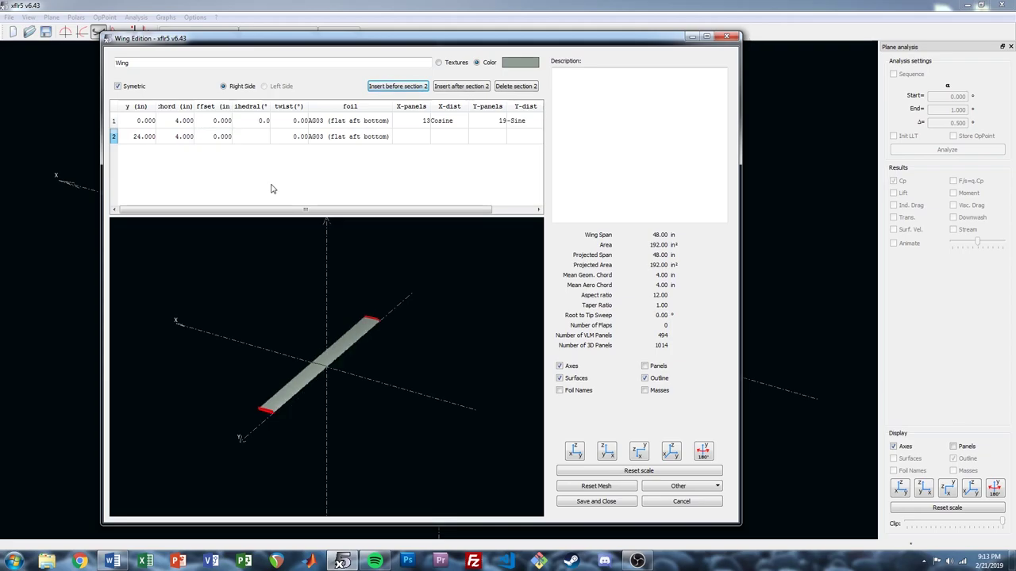
double_click(262, 120)
text(10)
key(Return)
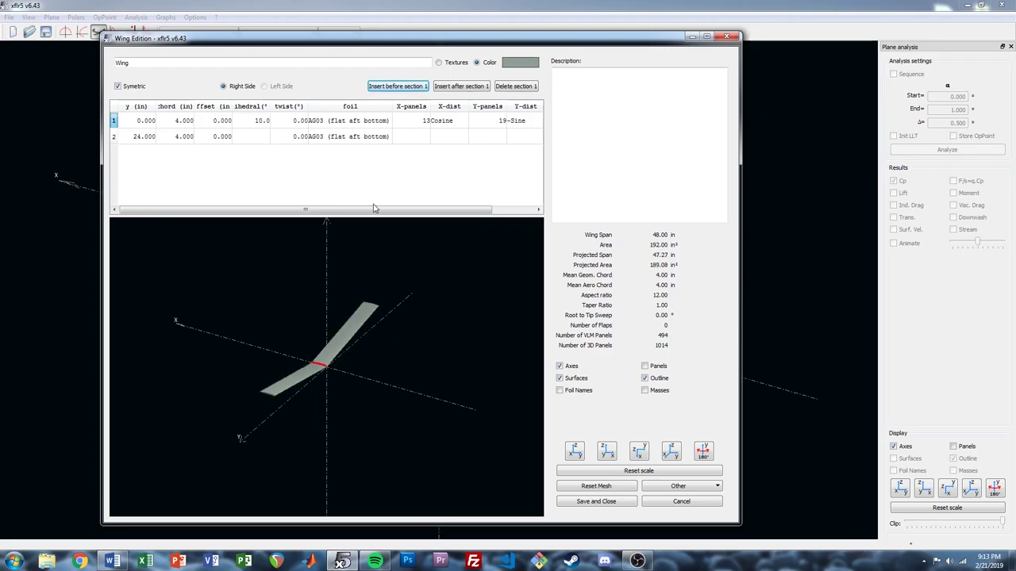
click(596, 502)
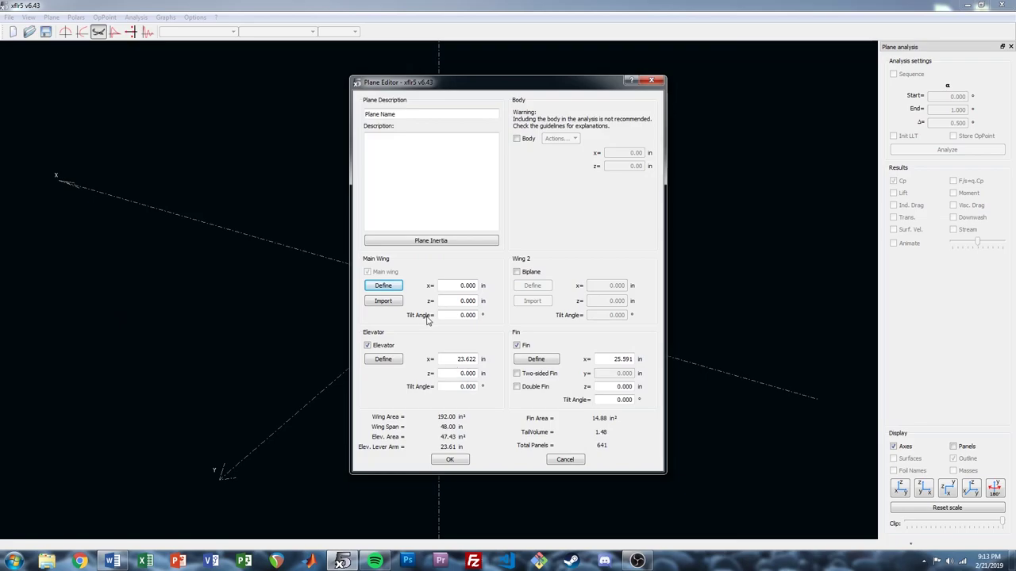
- Edit the elevator definition and assign the NACA Neutral foil to both of its sections
click(383, 359)
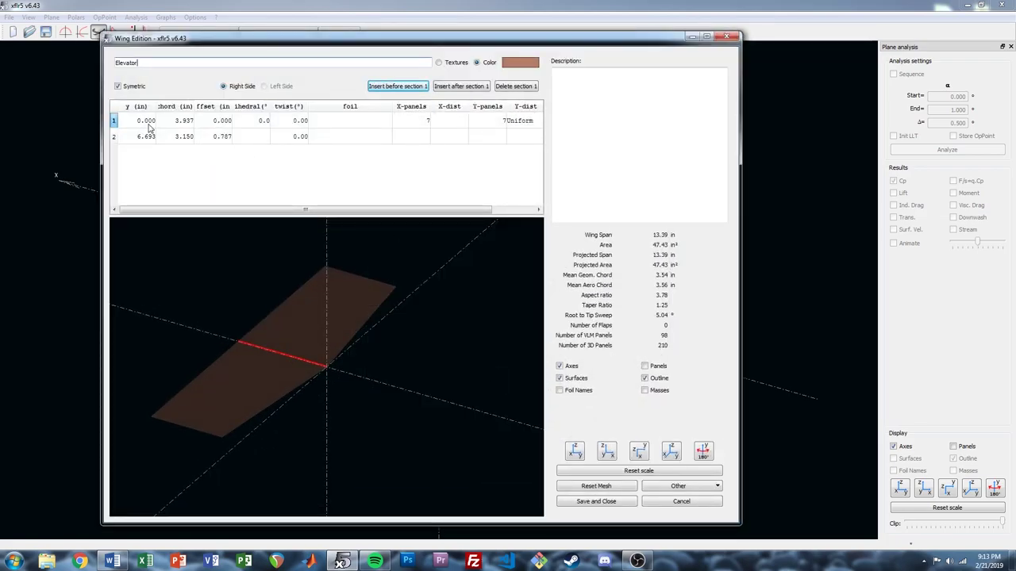
double_click(342, 121)
click(348, 121)
click(360, 149)
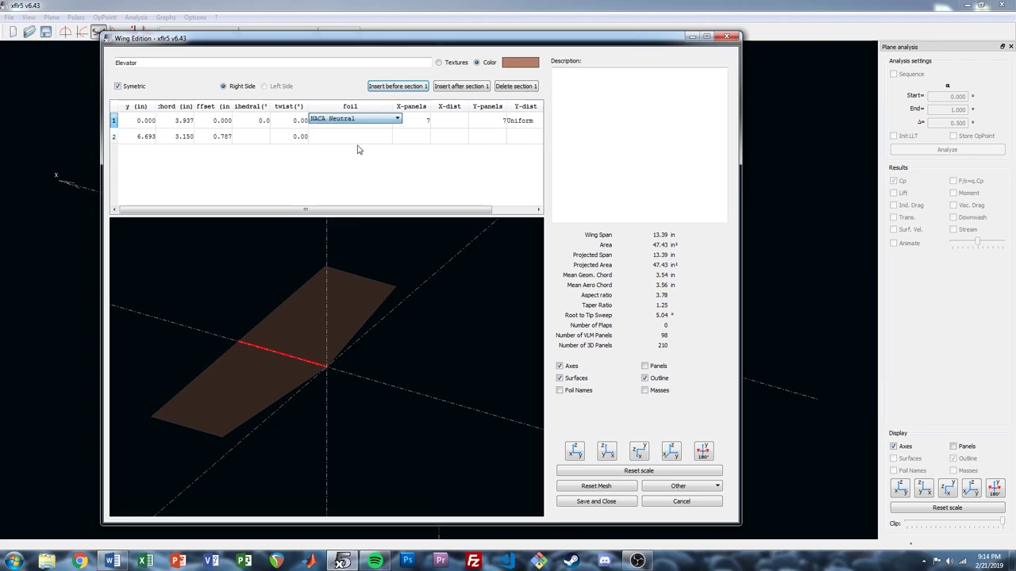
click(354, 171)
double_click(354, 139)
click(354, 142)
click(355, 165)
- Set the elevator's tip position to y = 6 in and both section chords to 4 in
double_click(141, 136)
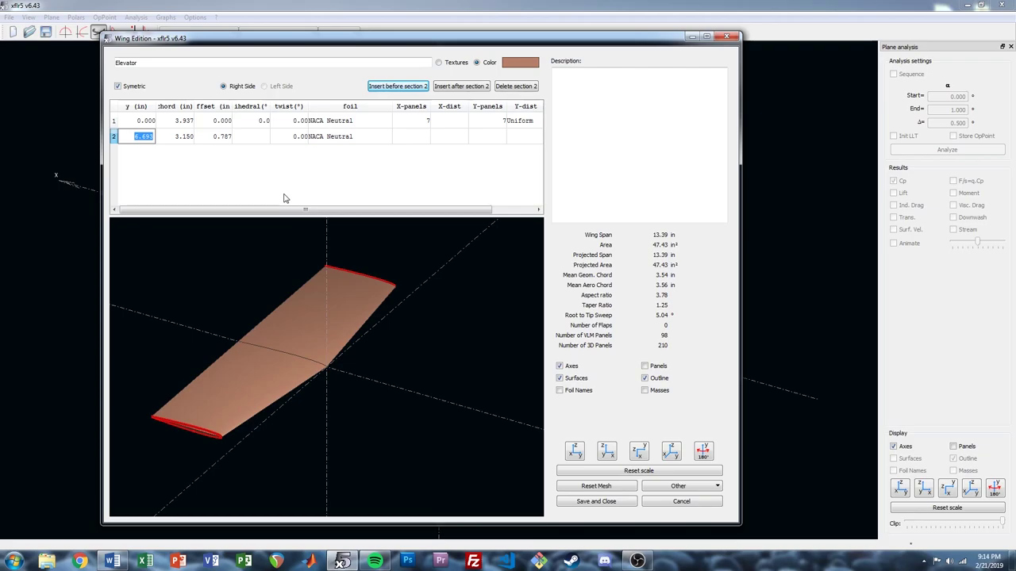
text(6)
key(Return)
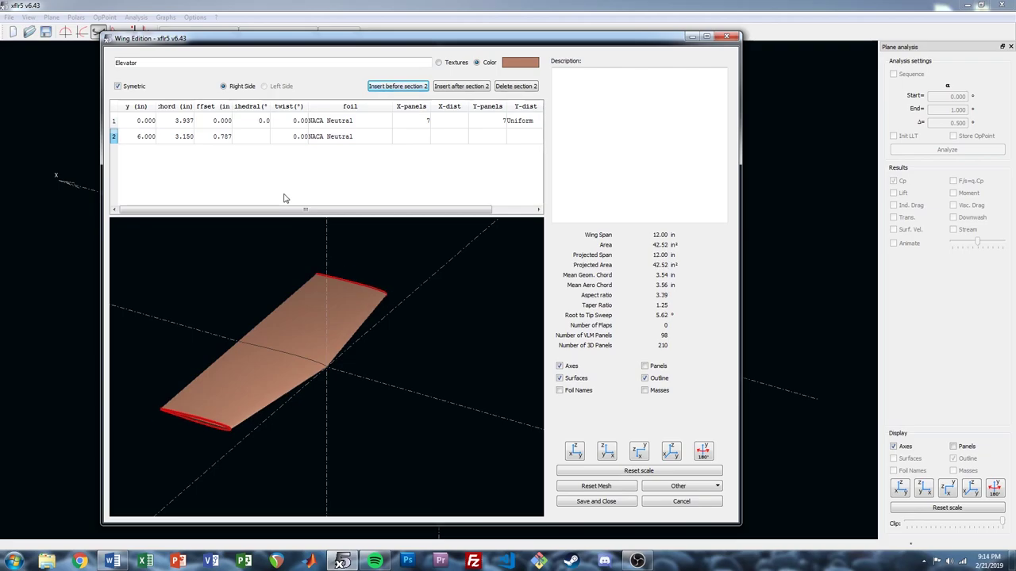
double_click(180, 120)
text(4)
key(Return)
double_click(186, 138)
text(4)
key(Return)
- Save the elevator with a tip offset of 0 and position it at x = 24 in on the plane
double_click(202, 137)
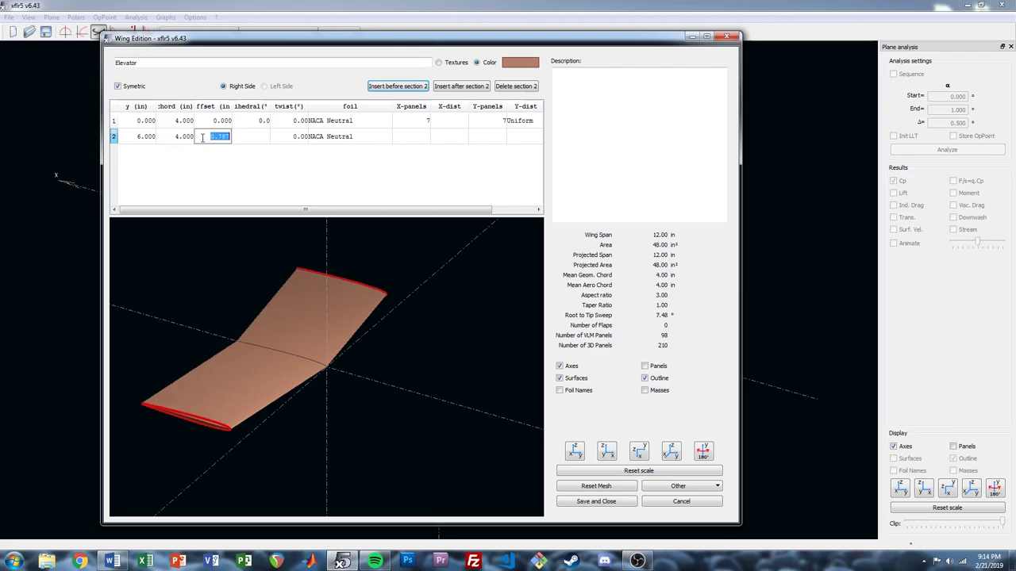
text(0)
key(Return)
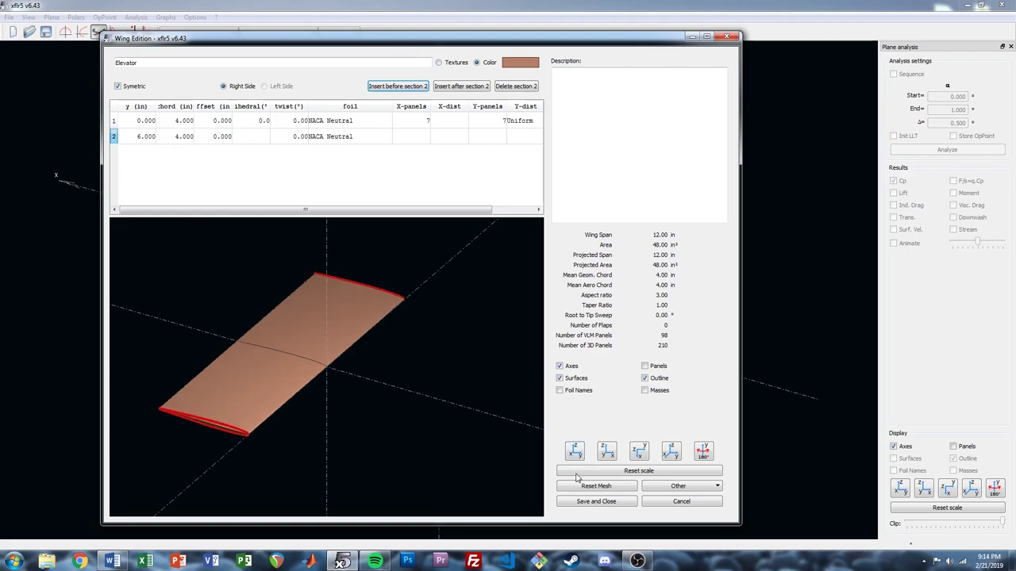
click(595, 502)
double_click(467, 358)
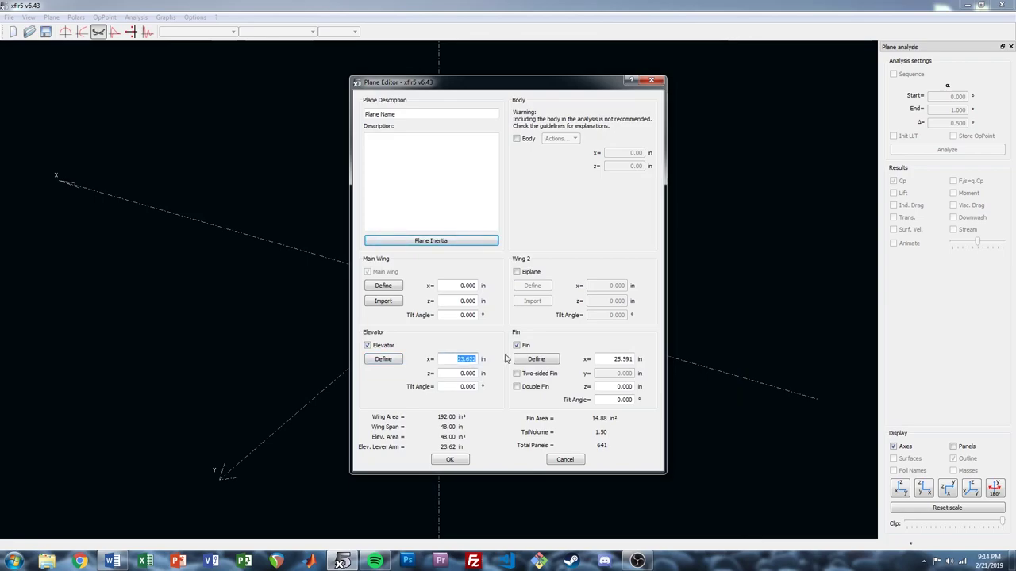
text(24)
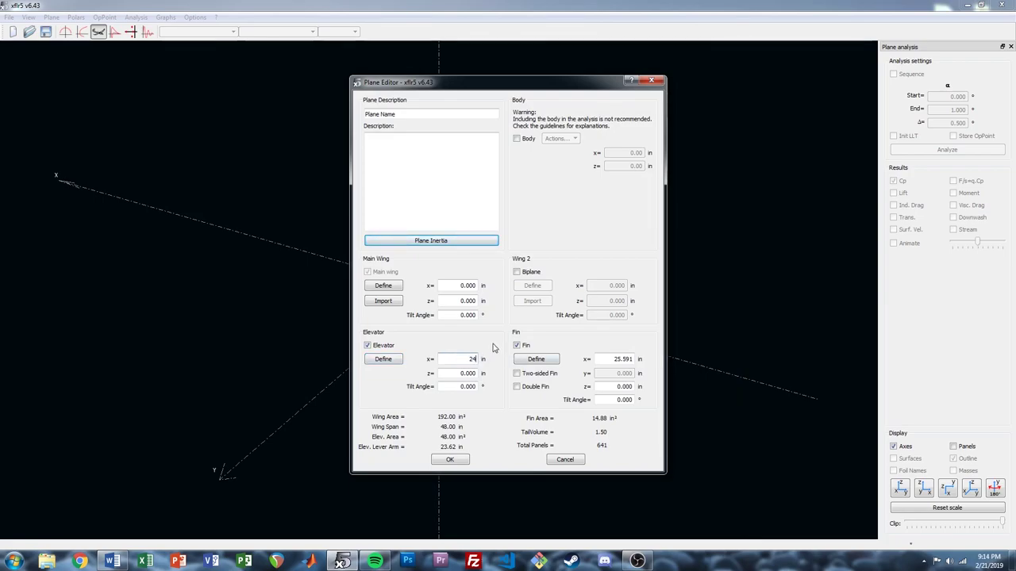
- Edit the fin definition and assign the NACA Neutral foil to both of its sections
click(536, 358)
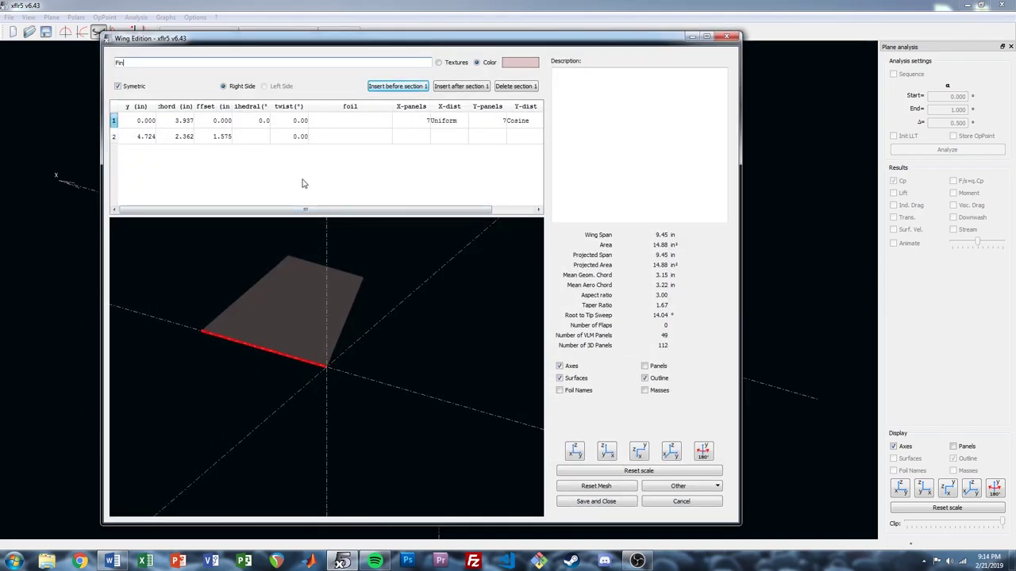
click(357, 125)
click(357, 126)
click(358, 146)
click(354, 142)
click(355, 137)
click(349, 169)
- Set the fin's tip position to y = 6 in and both section chords to 4 in
click(140, 124)
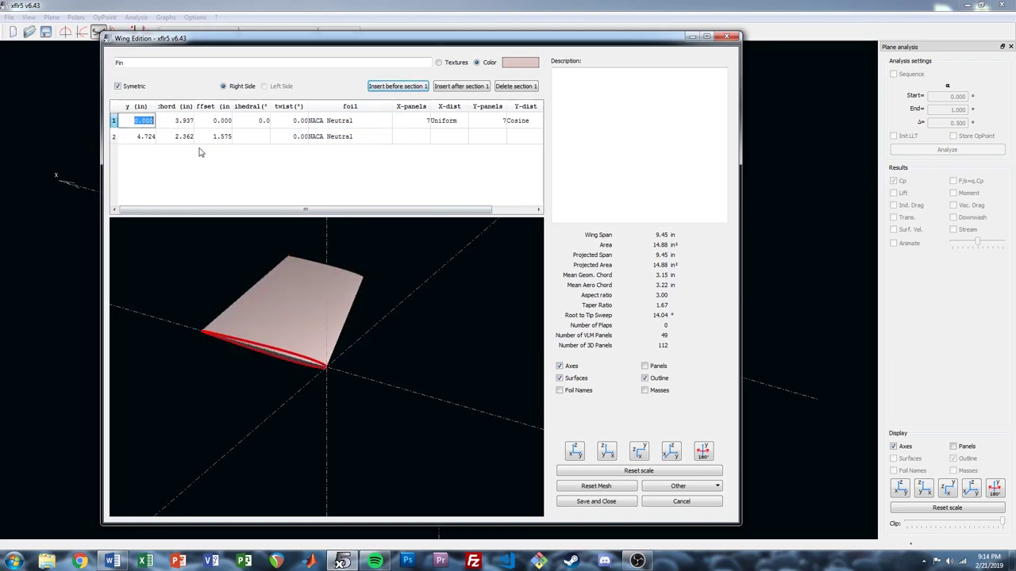
double_click(146, 136)
text(6)
key(Return)
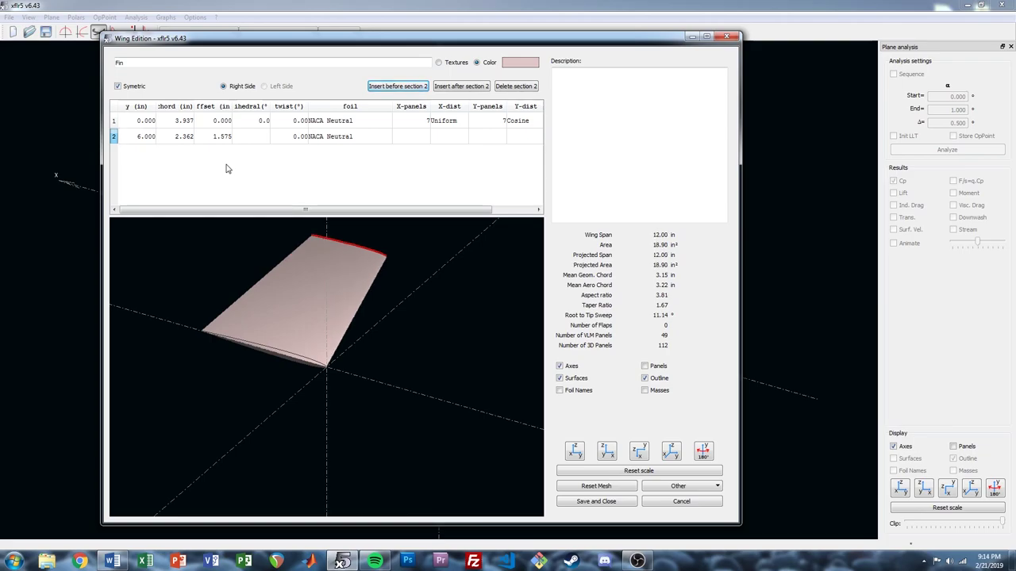
double_click(181, 122)
text(4)
key(Return)
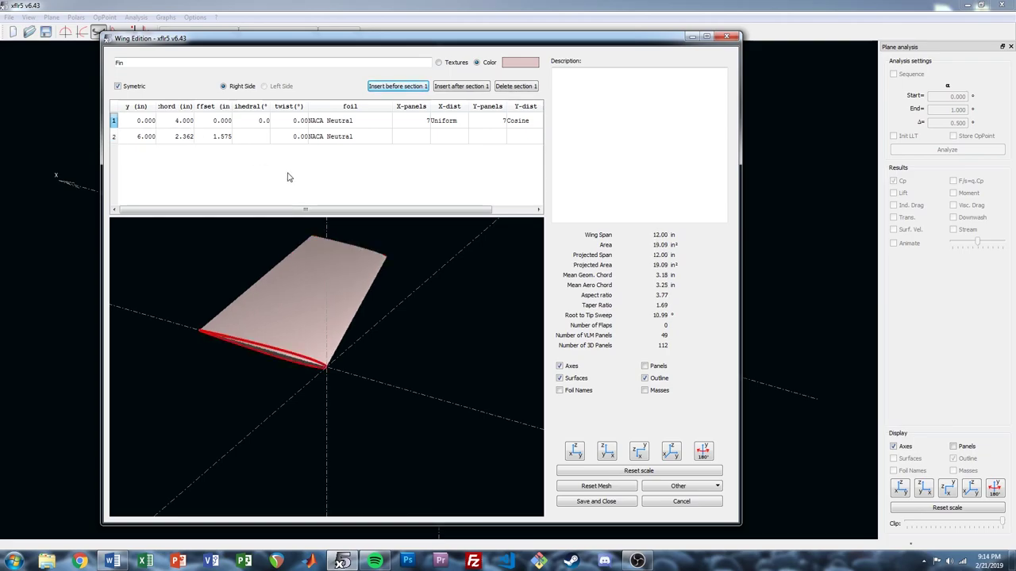
double_click(177, 141)
text(4)
key(Return)
- Save the fin with a tip offset of 0 and position it at x = 24 in on the plane
double_click(215, 138)
text(0)
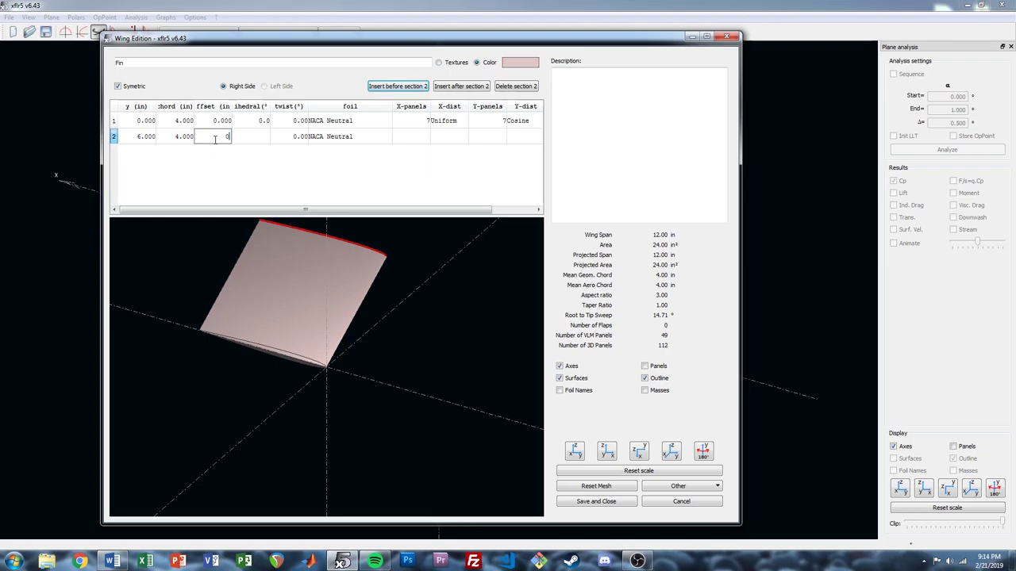
key(Return)
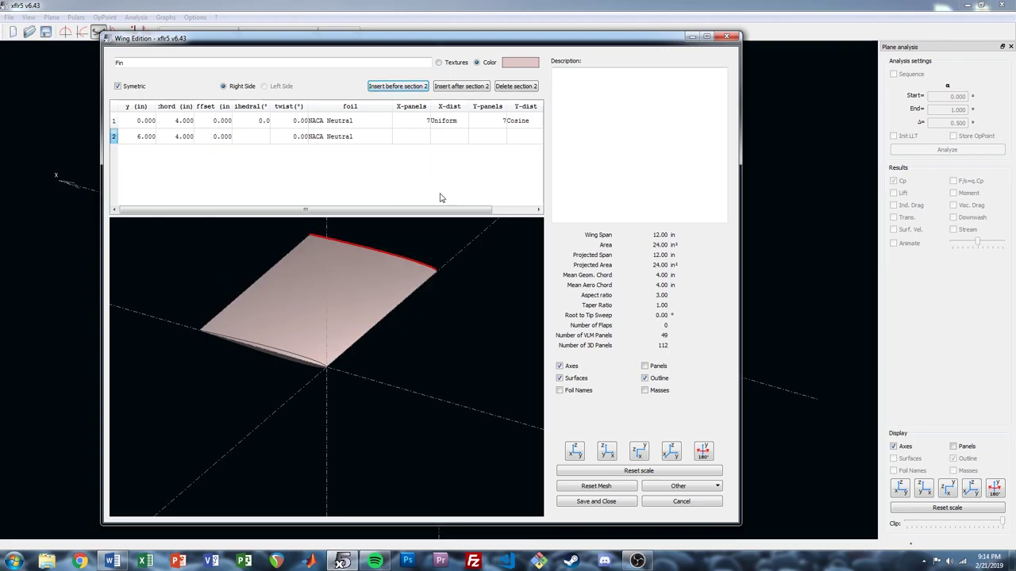
click(600, 502)
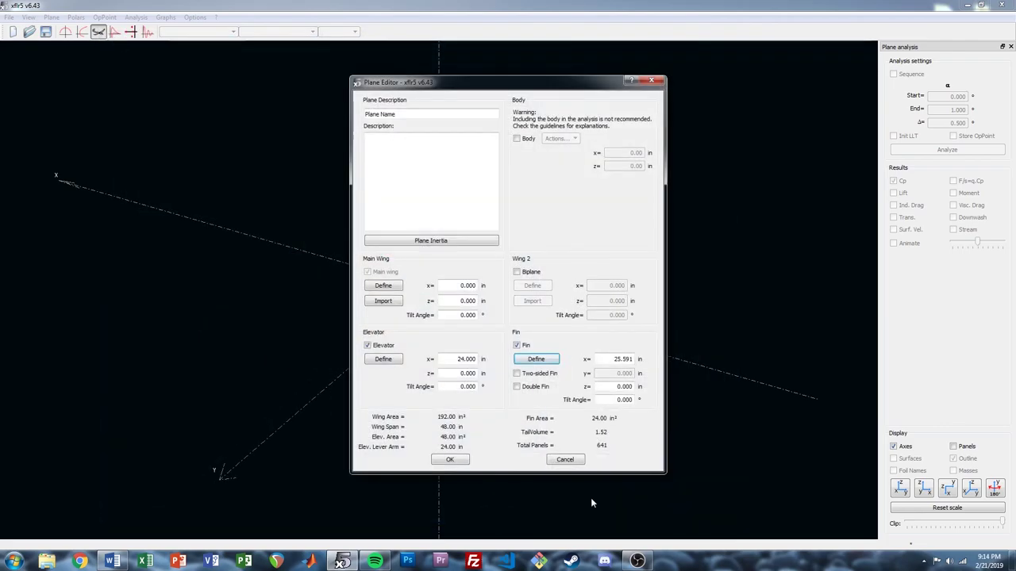
key(Tab)
text(24)
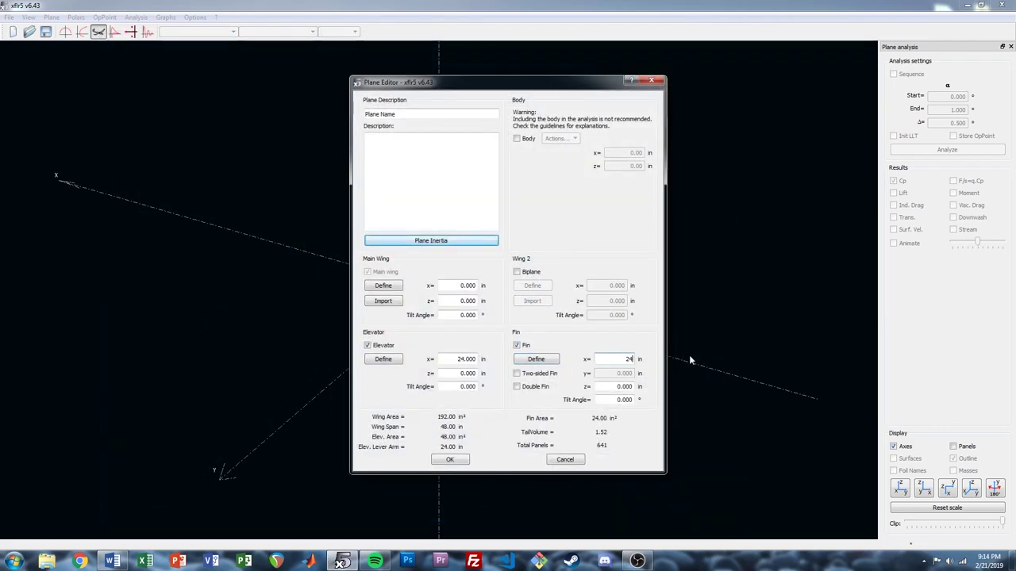
key(Return)
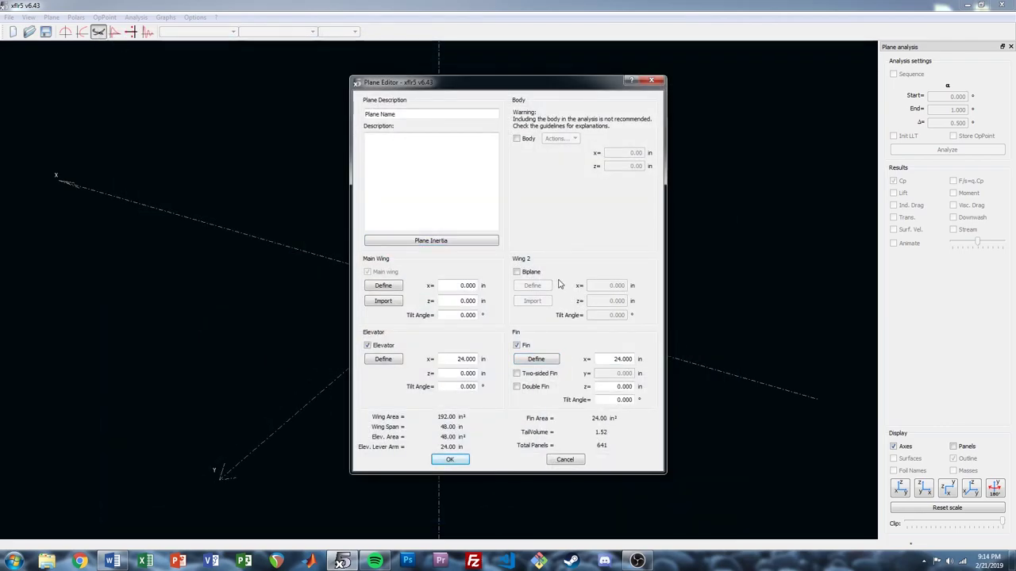
- Save the plane definition and inspect its wing, elevator and fin with the surfaces temporarily shaded
click(450, 461)
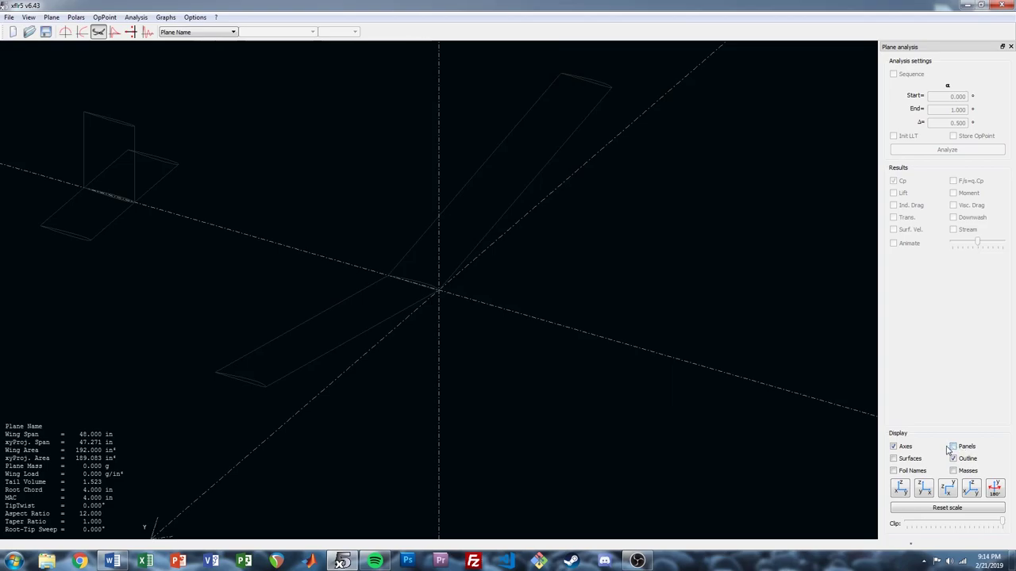
click(894, 459)
mouse_move(580, 286)
mouse_down()
mouse_move(521, 281)
mouse_move(469, 248)
mouse_move(495, 225)
mouse_move(306, 275)
mouse_move(405, 295)
mouse_move(515, 297)
mouse_move(483, 308)
mouse_move(297, 294)
mouse_move(492, 283)
mouse_move(471, 291)
mouse_up()
click(967, 511)
click(971, 488)
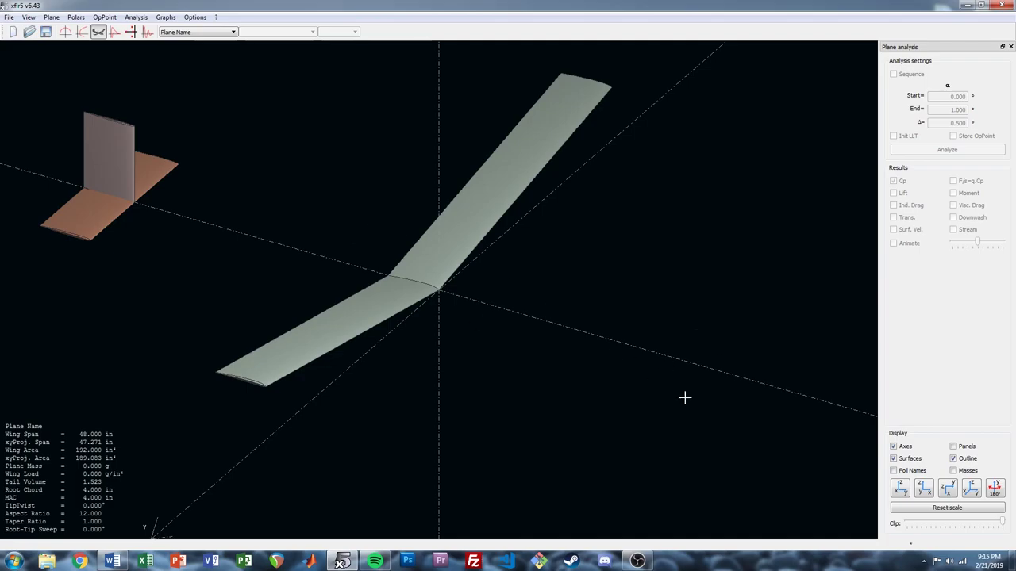
click(893, 459)
- Edit the current plane's inertia properties and set the main wing's mass to 50 g
right_click(327, 206)
mouse_move(383, 218)
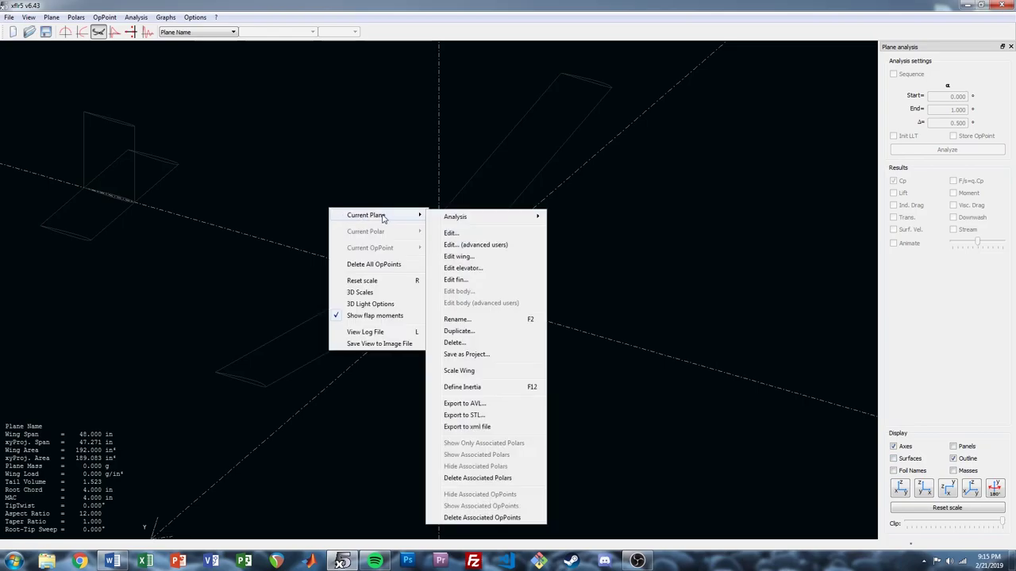
click(457, 232)
click(441, 242)
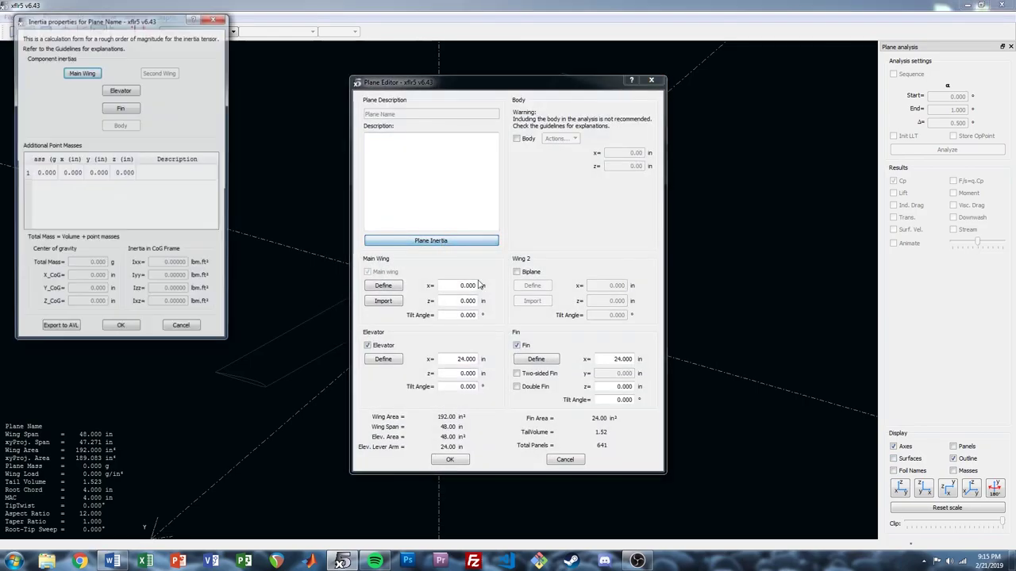
drag(147, 21, 488, 85)
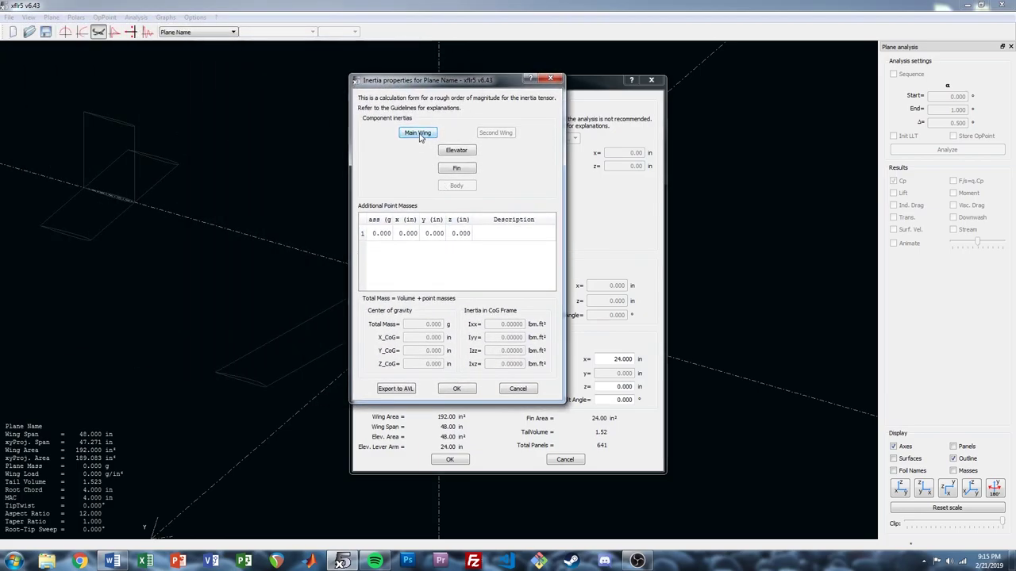
click(418, 134)
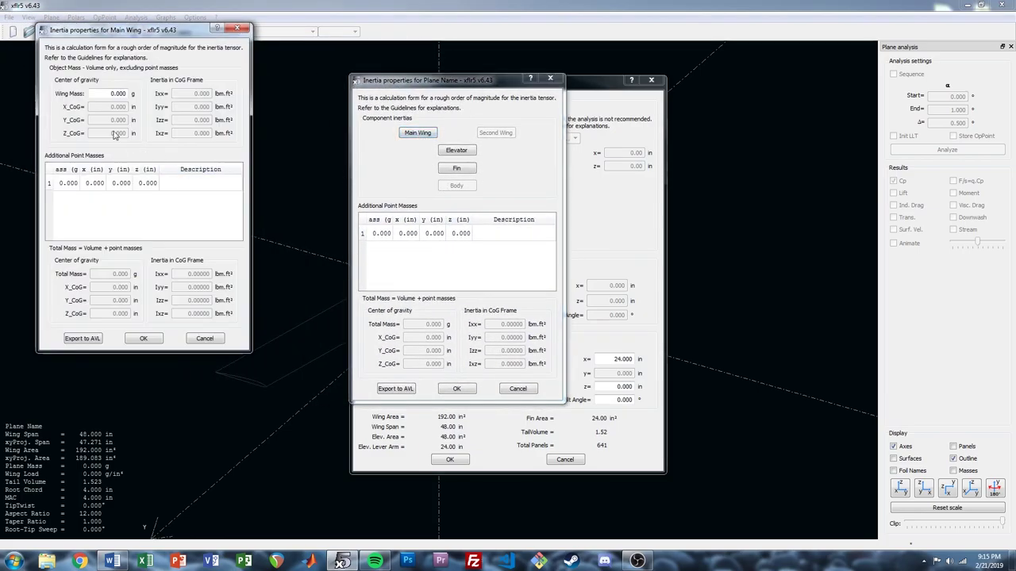
double_click(111, 93)
text(50)
key(Return)
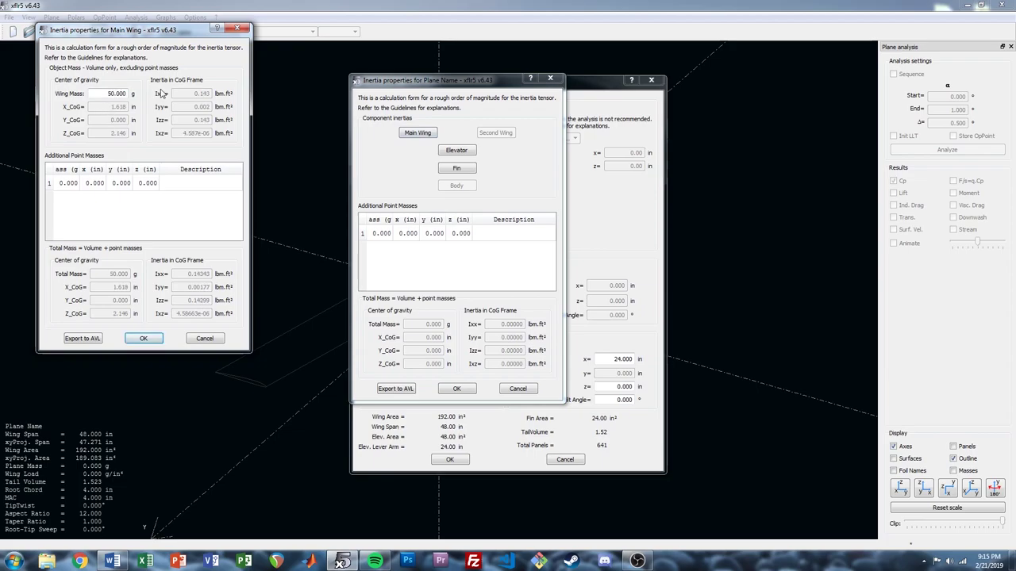
click(143, 338)
- Set the elevator's mass to 10 g in the plane's inertia properties
click(457, 150)
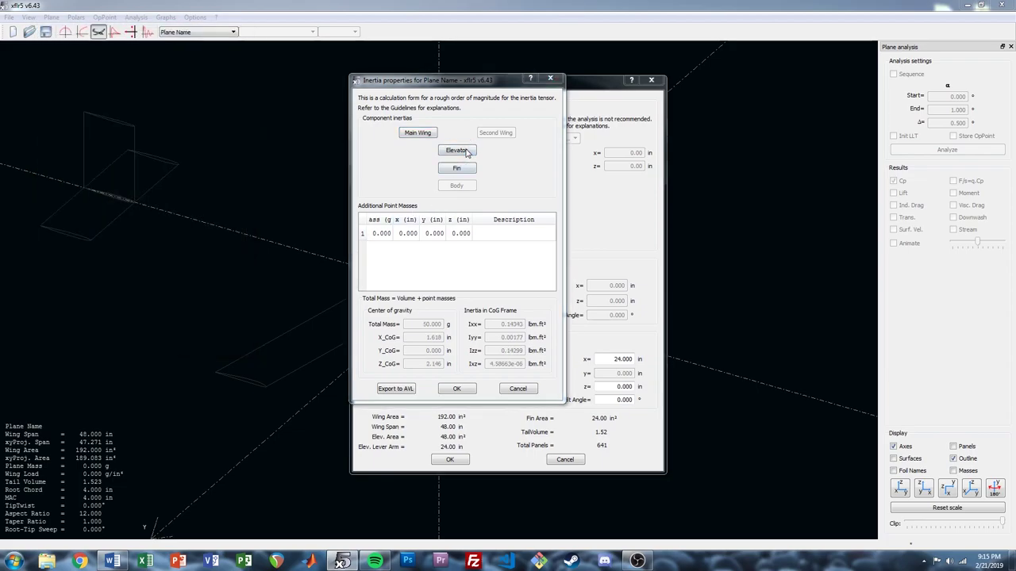
key(ctrl+a)
text(10)
key(Return)
click(479, 399)
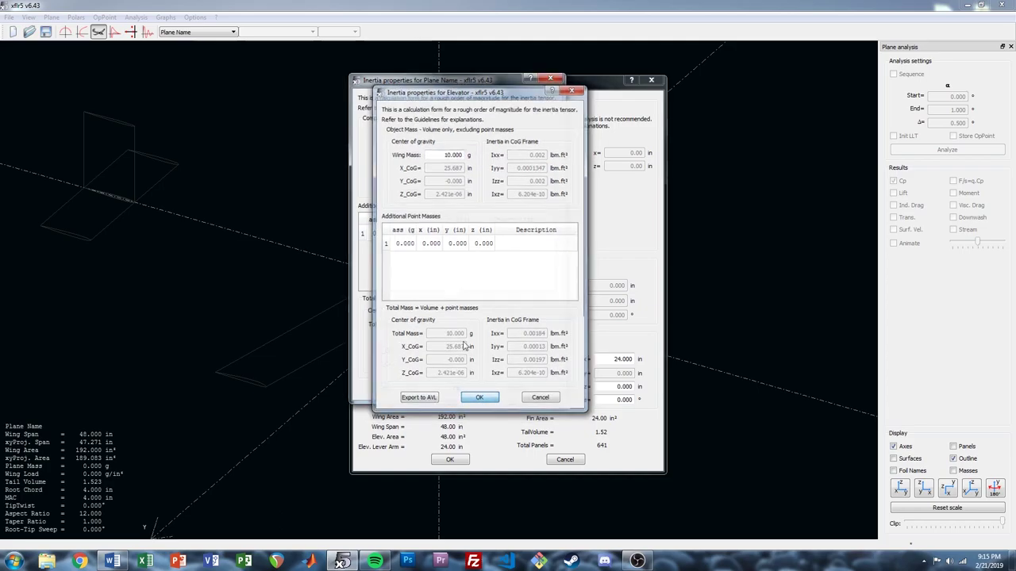
- Set the fin's mass to 10 g in the plane's inertia properties
click(456, 168)
key(ctrl+a)
text(10)
key(Return)
click(479, 398)
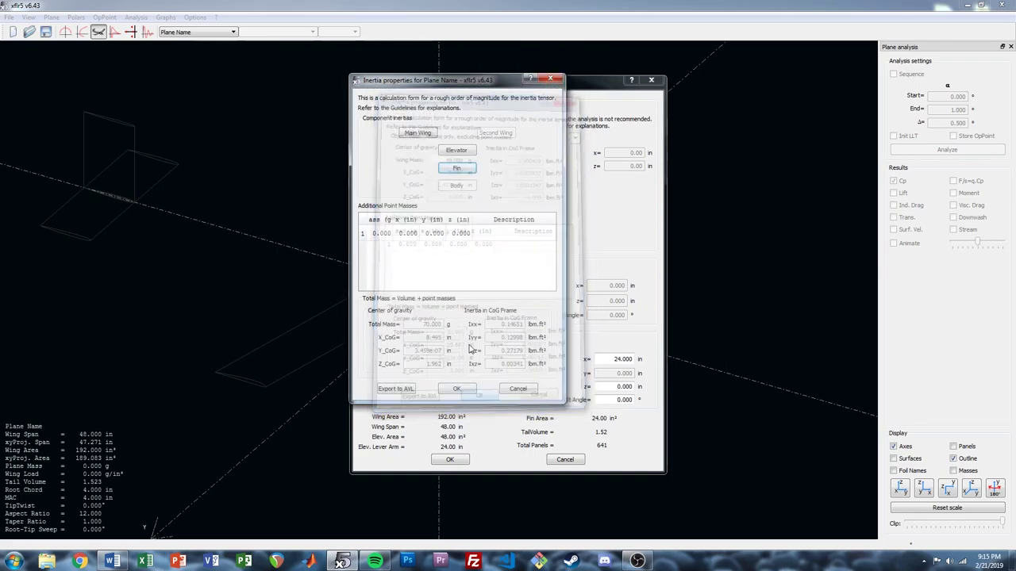
- Add two additional point masses of 50 g each to the plane's inertia
click(376, 235)
text(50)
key(Return)
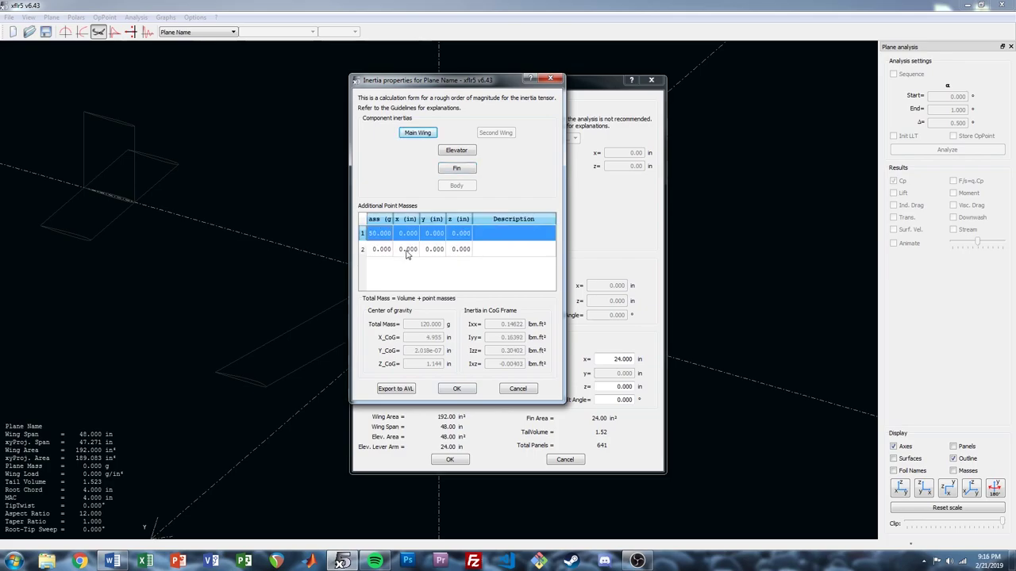
click(382, 251)
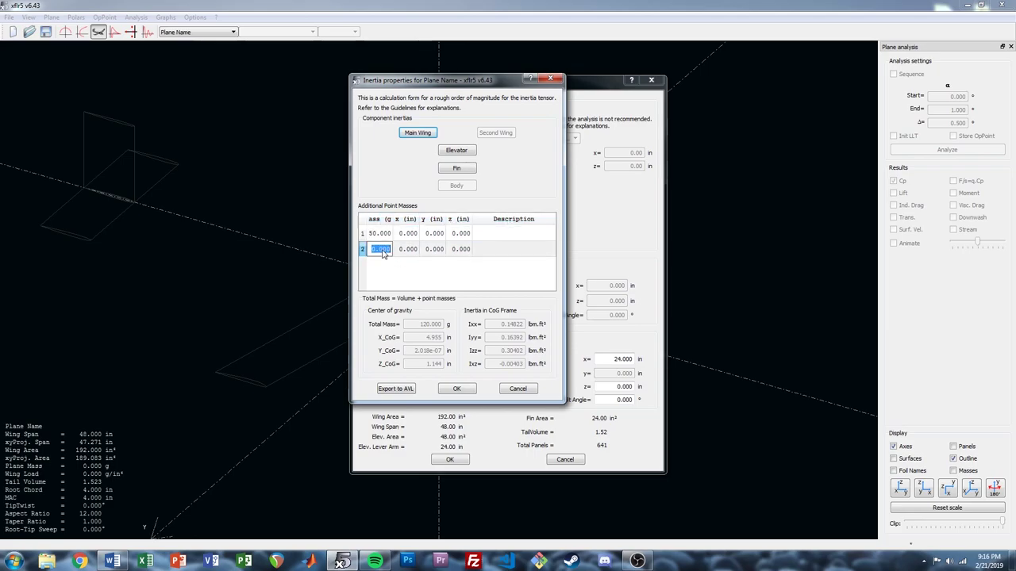
text(50)
key(Return)
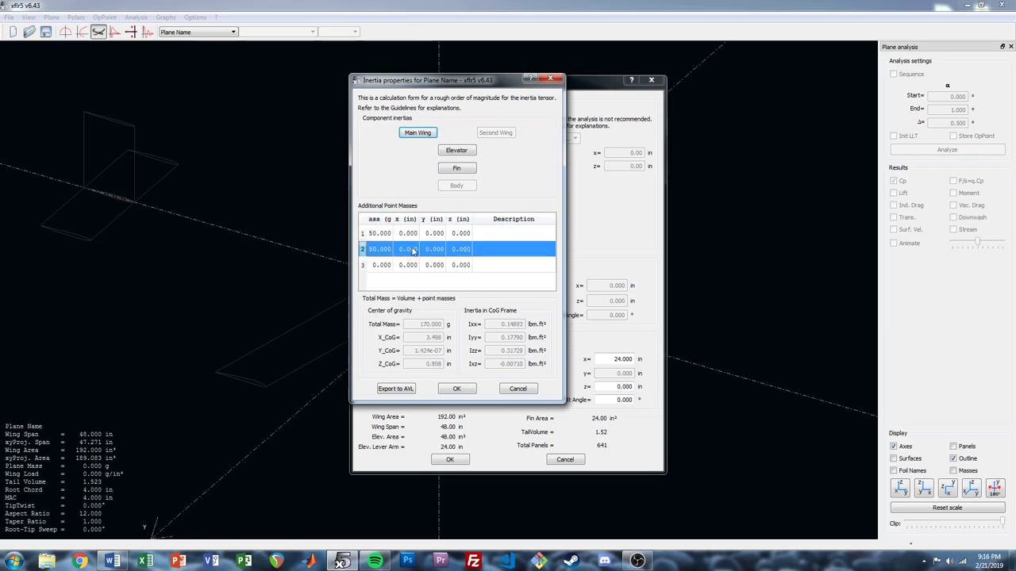
- Set the second point mass's position to x = -5 in and save the inertia and plane
double_click(409, 250)
text(-)
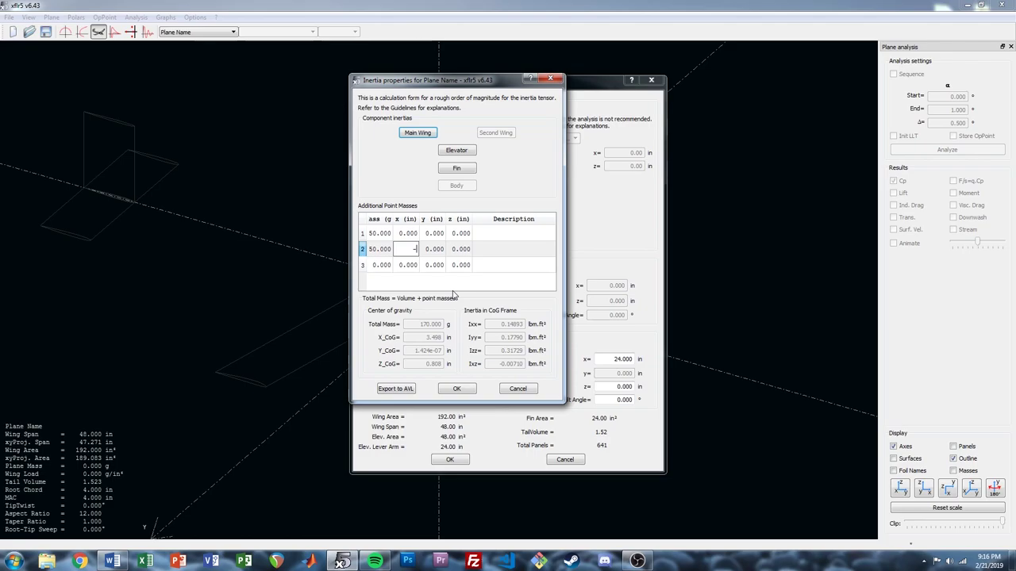
text(5)
key(Return)
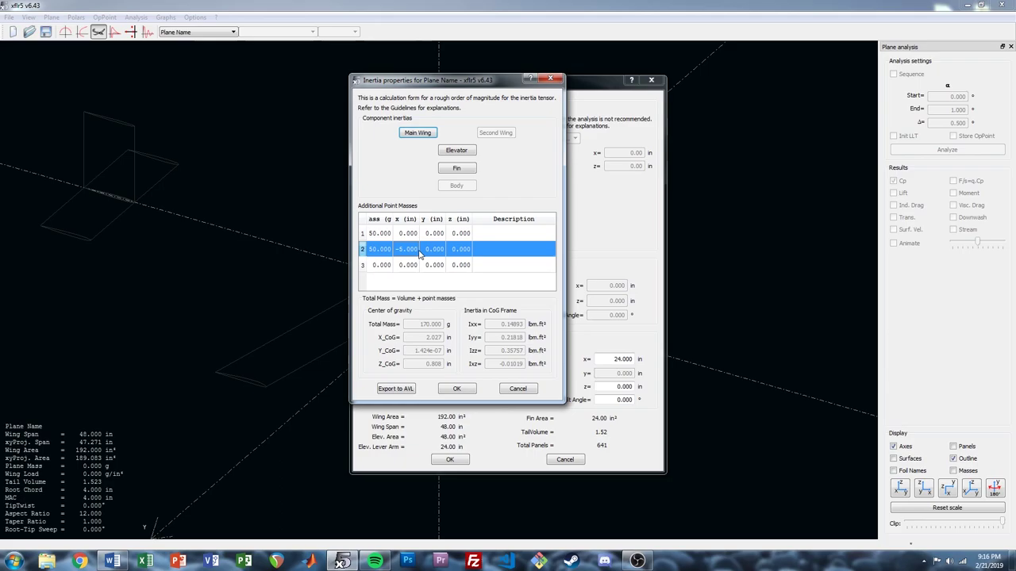
click(457, 388)
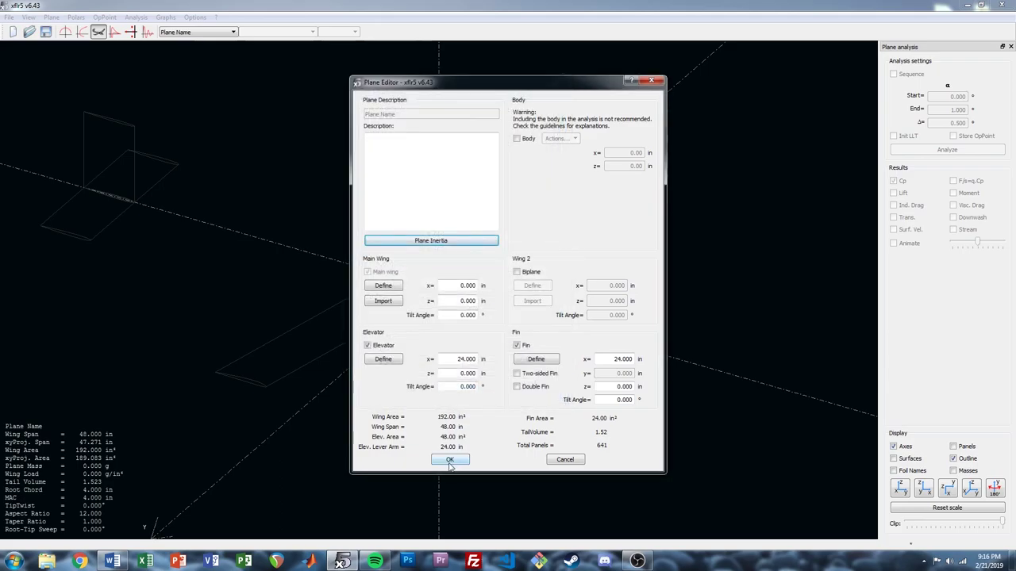
click(450, 458)
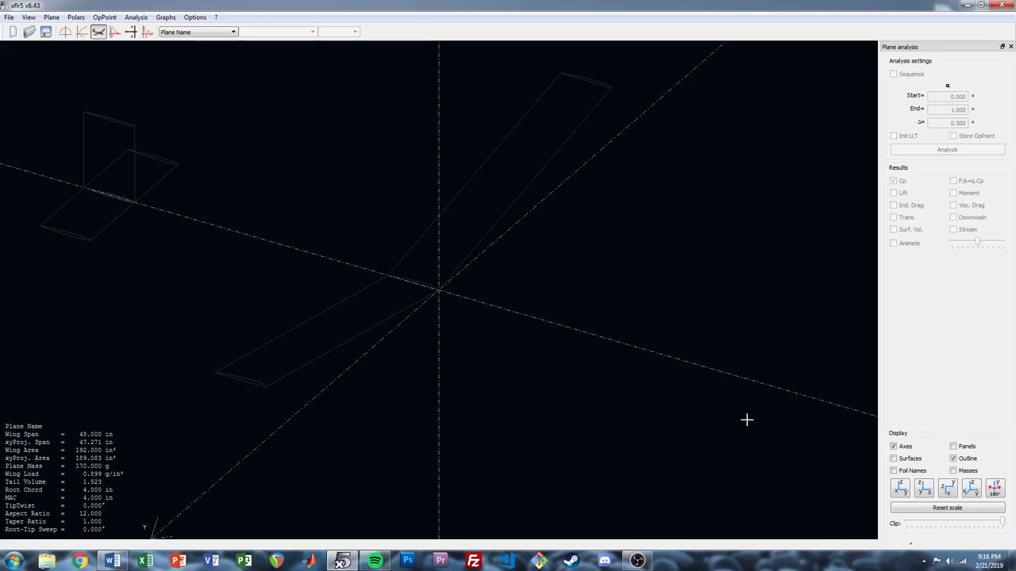
- Show the masses on the plane model and examine where the point masses and center of gravity lie
click(954, 471)
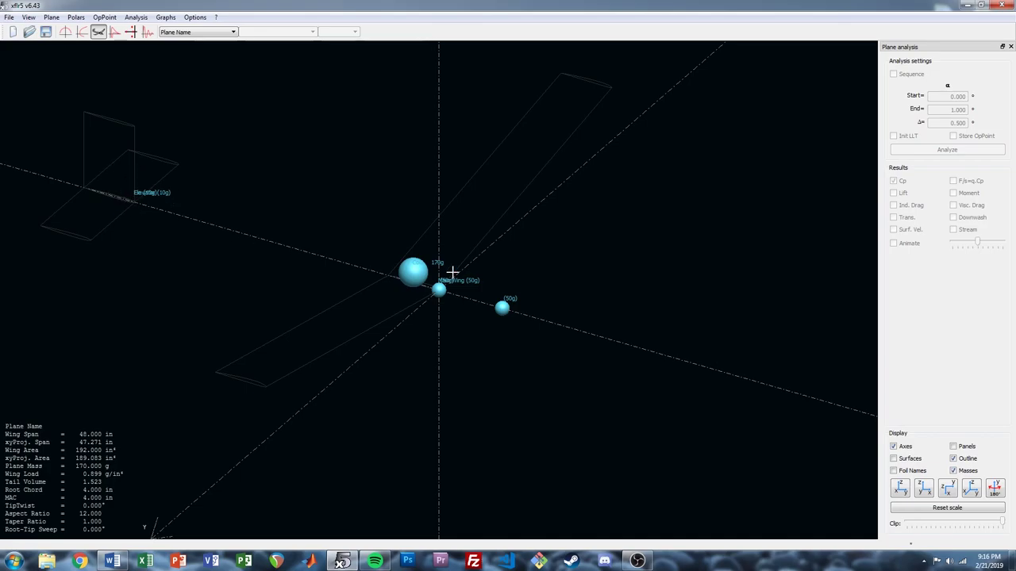
drag(469, 277, 463, 269)
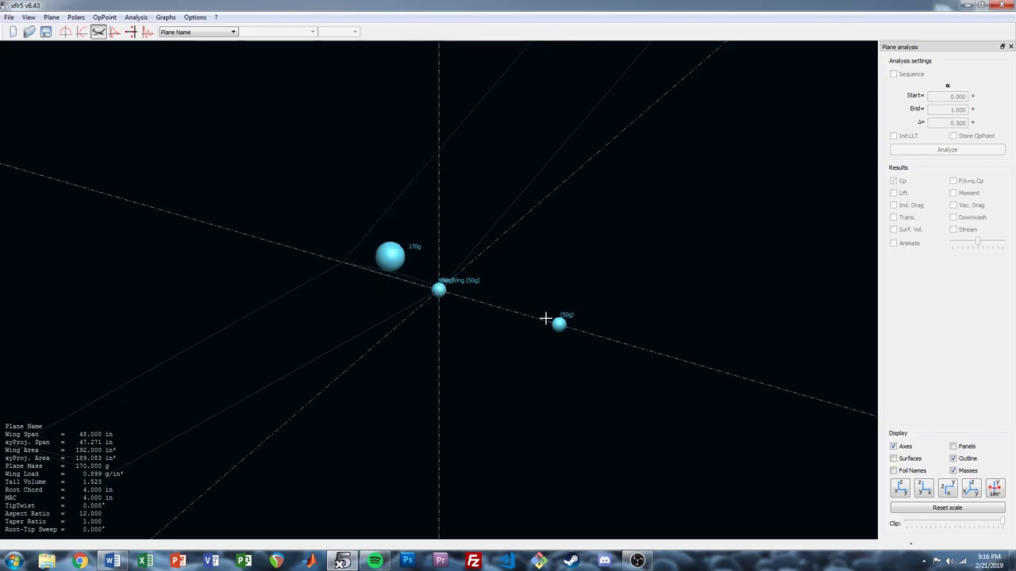
mouse_move(390, 258)
mouse_down()
mouse_move(399, 270)
mouse_move(409, 259)
mouse_up()
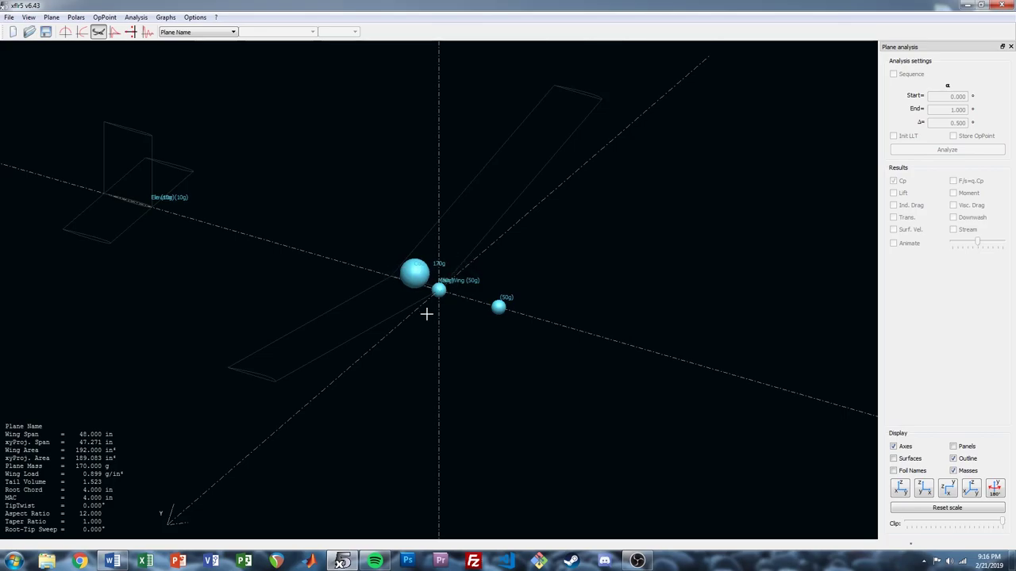
drag(403, 320, 507, 313)
drag(596, 361, 552, 329)
drag(623, 353, 469, 373)
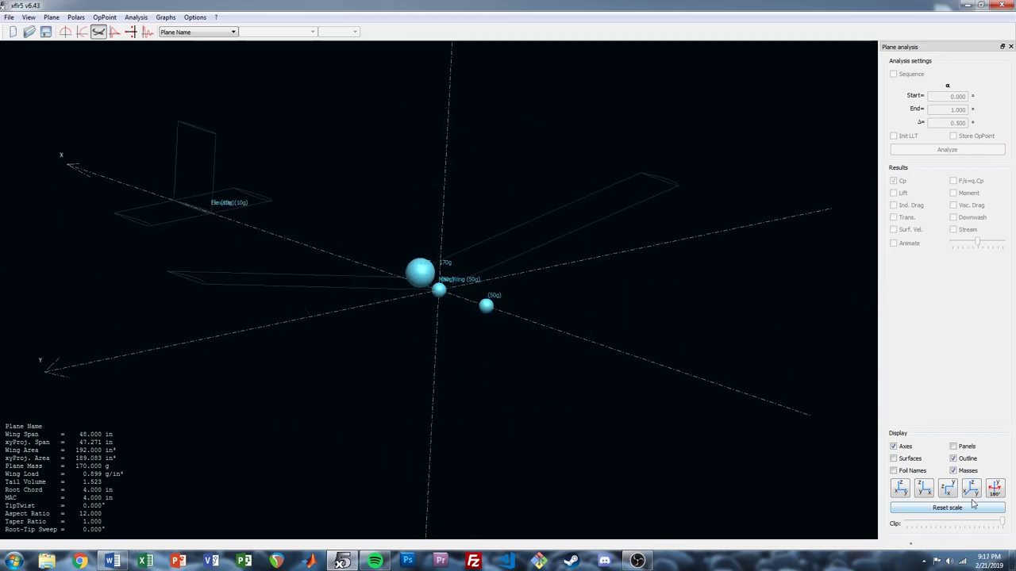
click(963, 511)
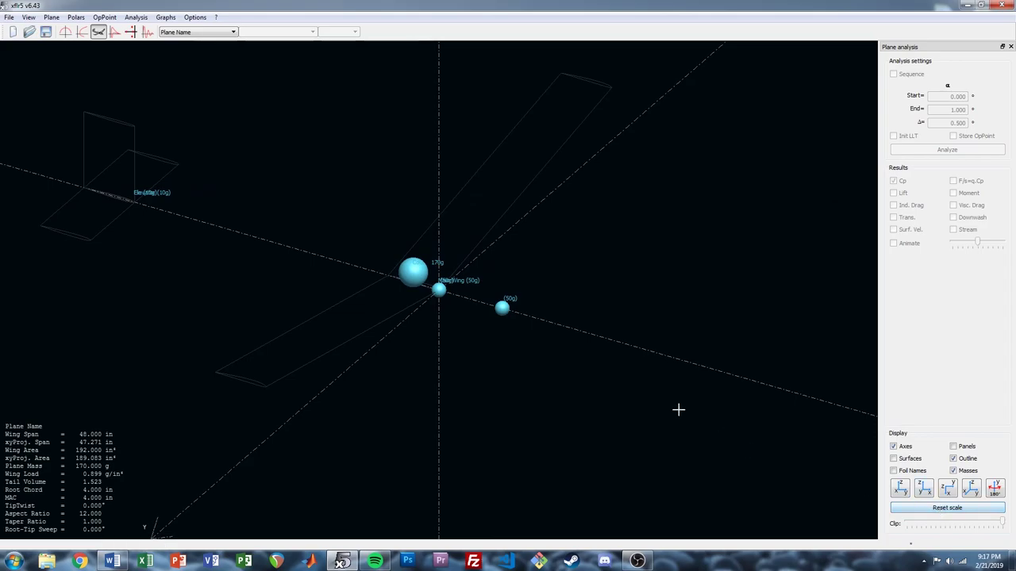
- Define a Type 1 fixed-speed analysis at 30 ft/s using ring vortex (VLM2), the plane inertia and wing planform reference dimensions
click(136, 20)
click(159, 30)
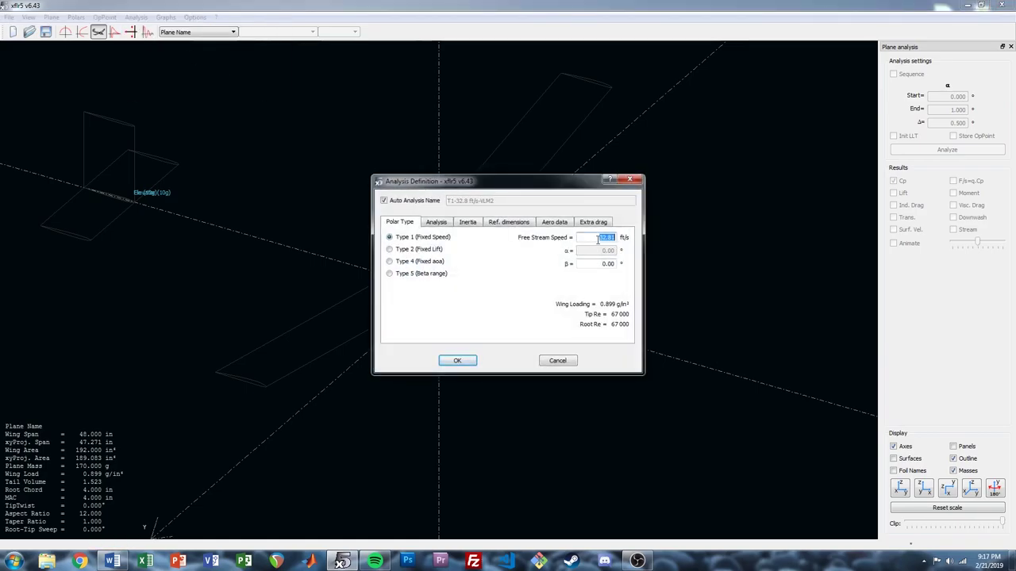
text(30)
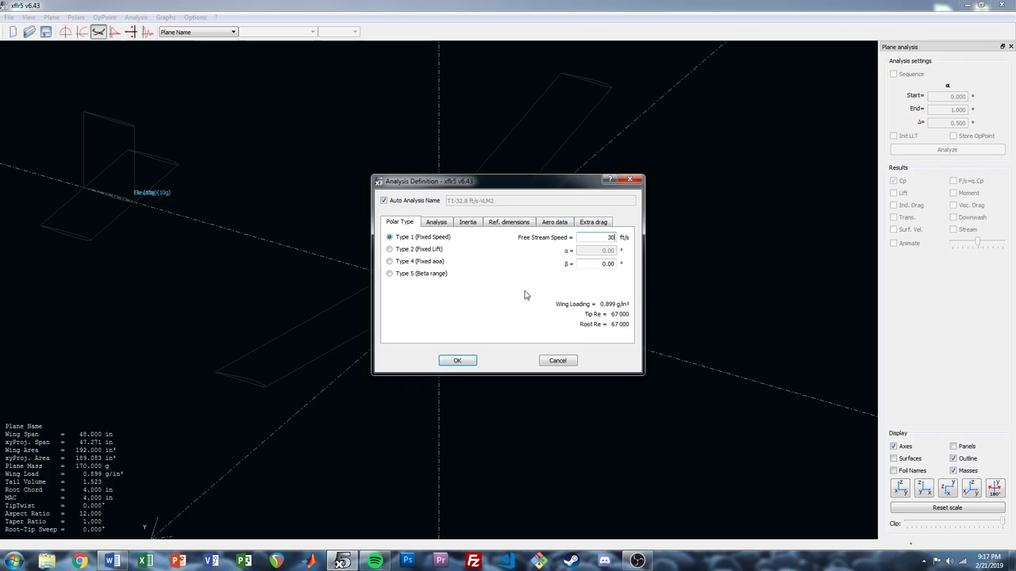
click(437, 225)
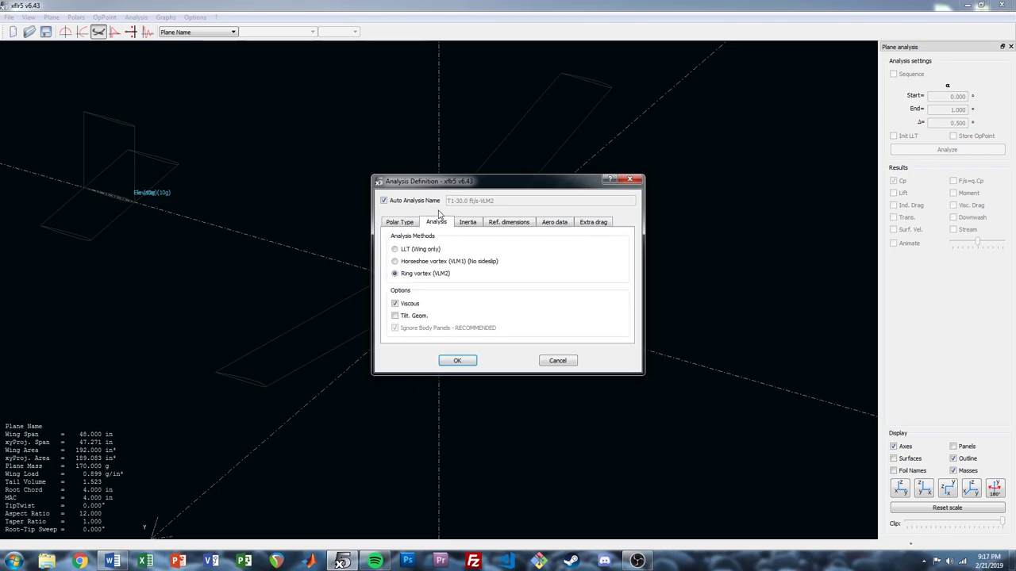
click(469, 224)
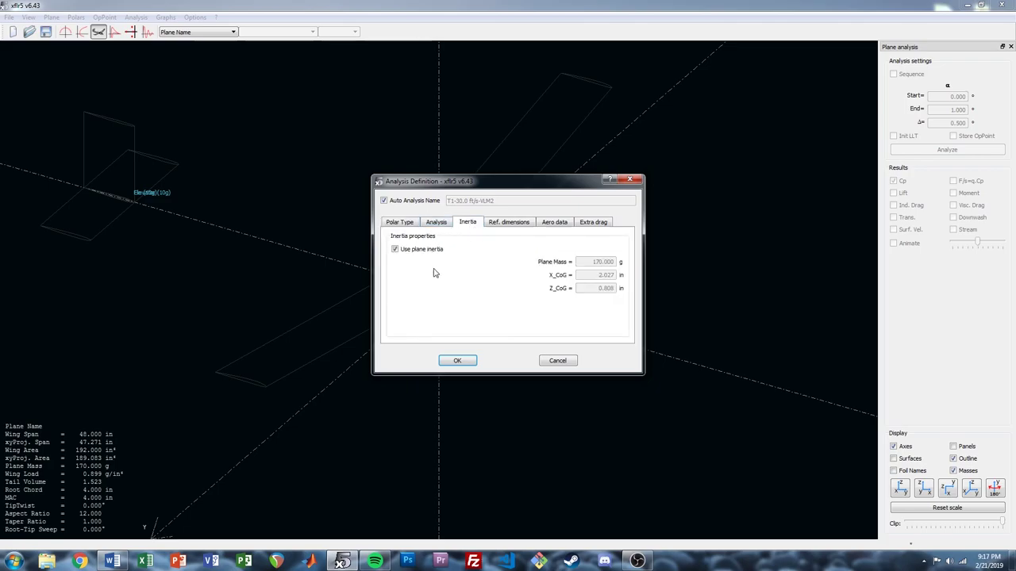
click(512, 225)
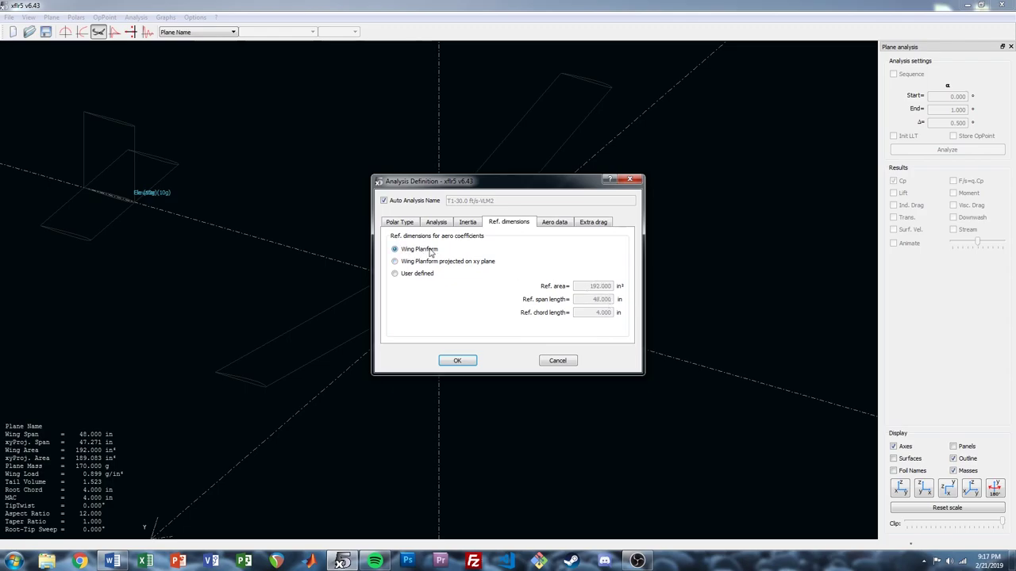
click(560, 223)
click(593, 223)
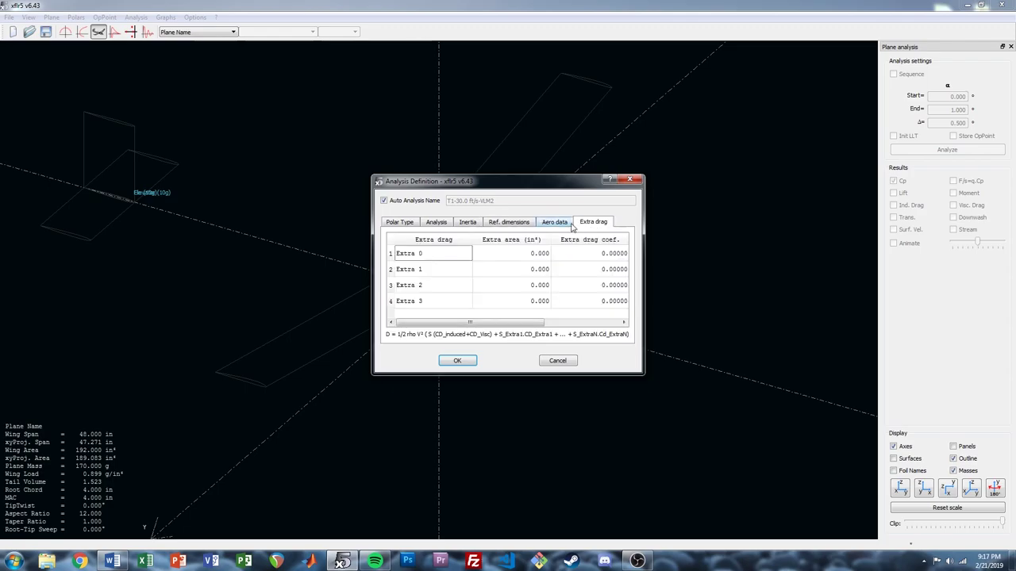
click(402, 225)
click(458, 361)
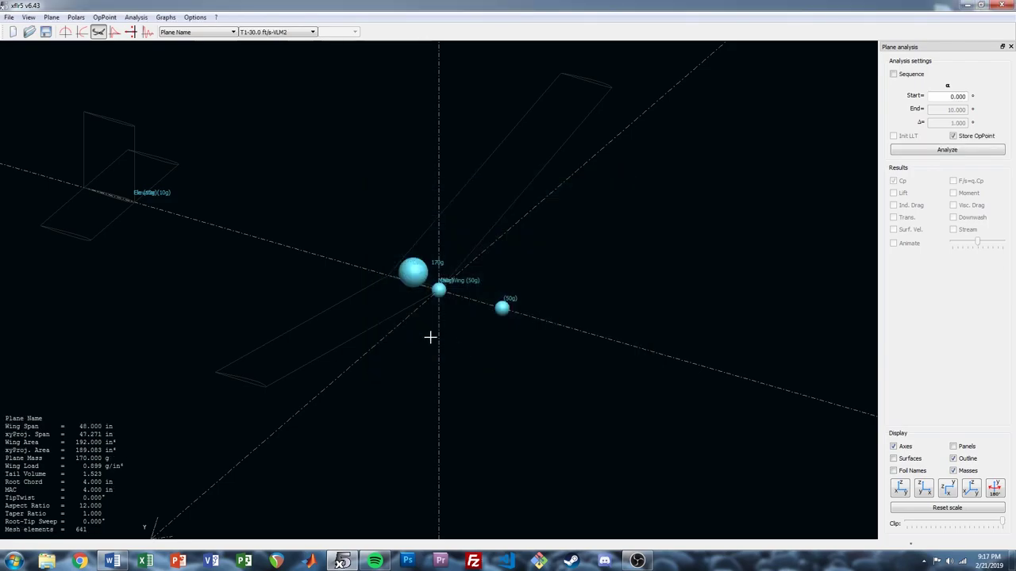
- Run the plane analysis as an alpha sequence from 0° to 10° in 1° increments
click(894, 74)
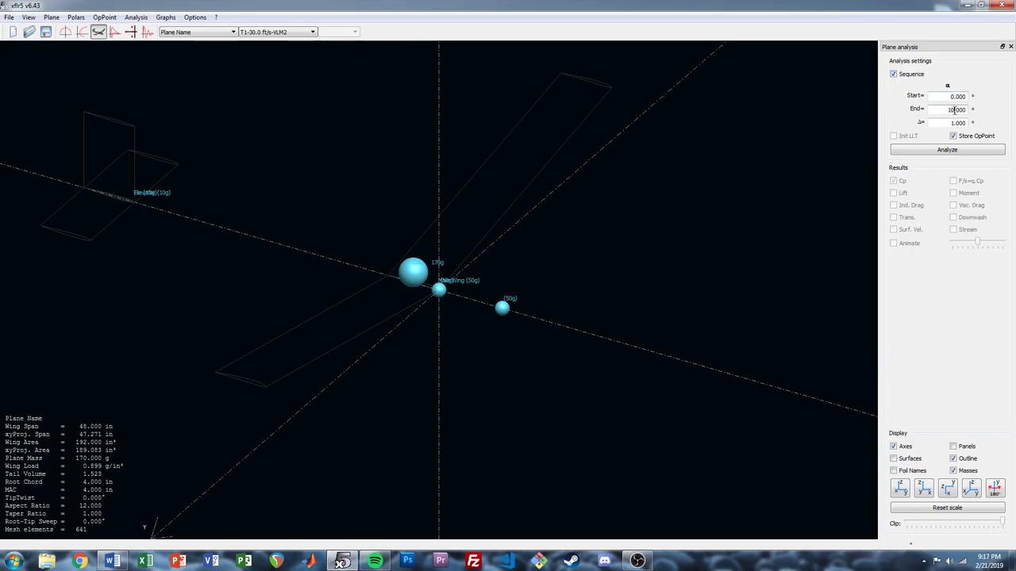
click(952, 151)
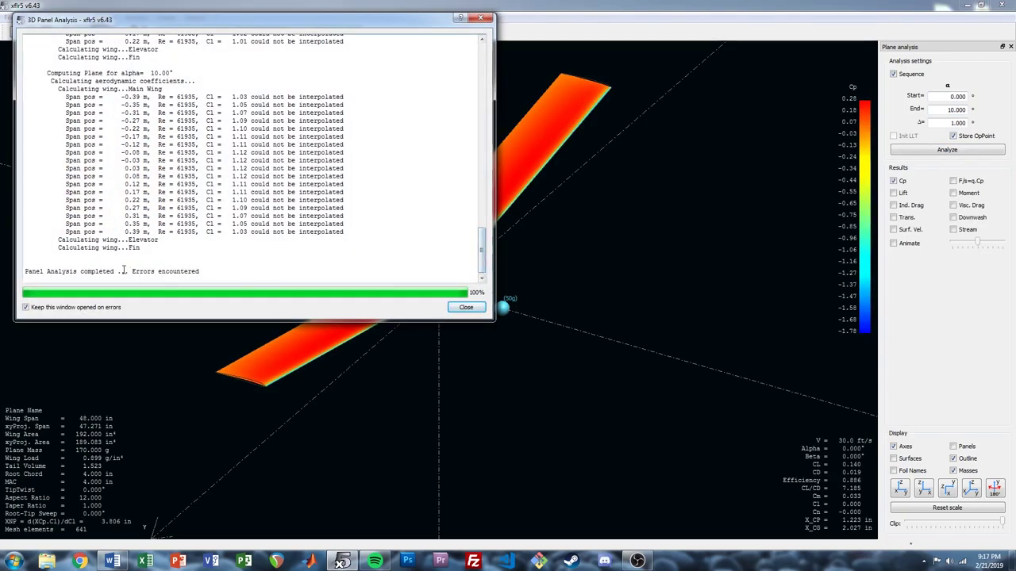
- Examine the 3D panel analysis log for interpolation errors across the computed angles of attack
drag(362, 229, 32, 97)
scroll(303, 210, up, 5)
drag(360, 173, 25, 94)
click(270, 147)
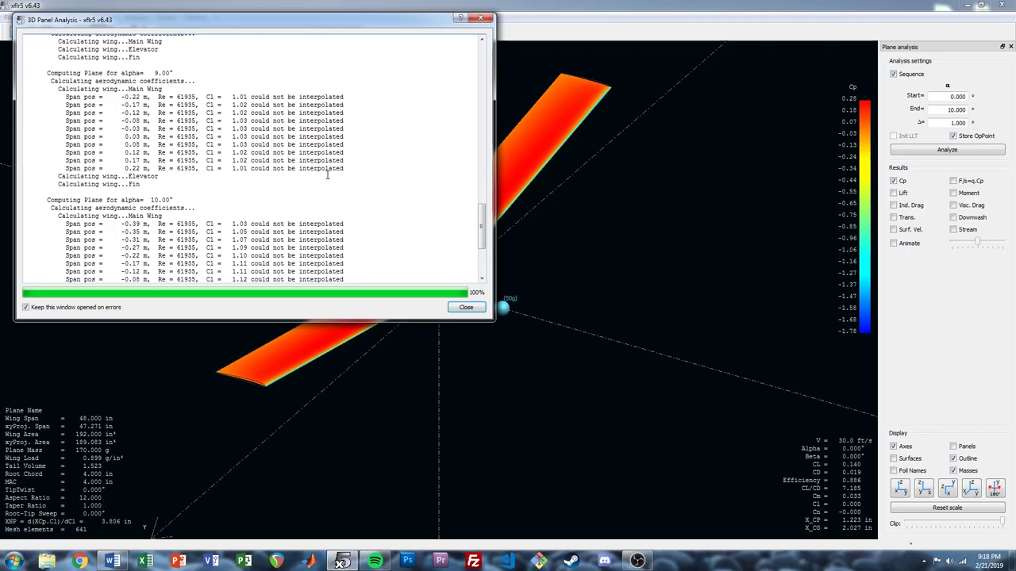
drag(324, 138, 345, 138)
scroll(369, 138, up, 12)
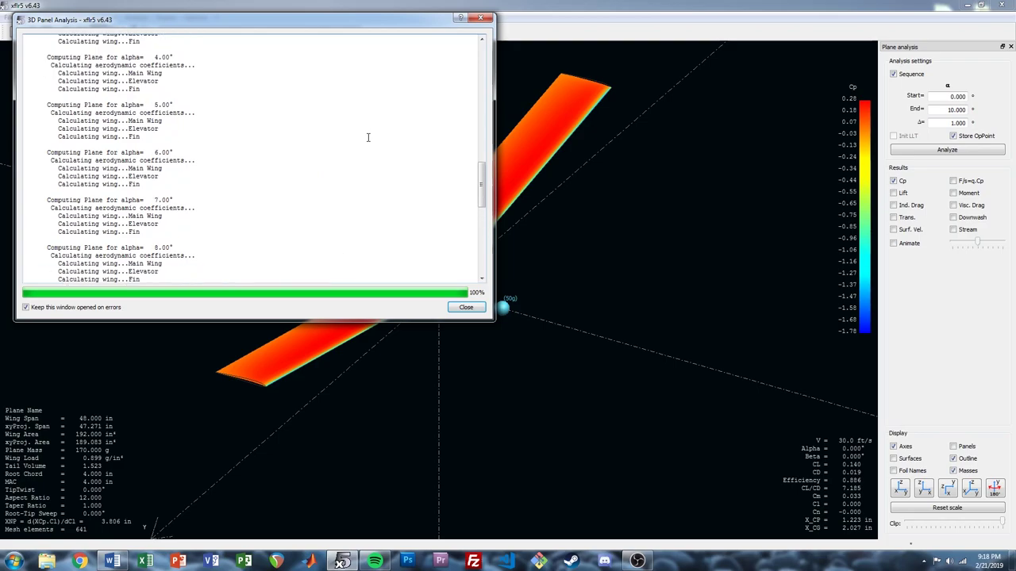
scroll(220, 145, up, 4)
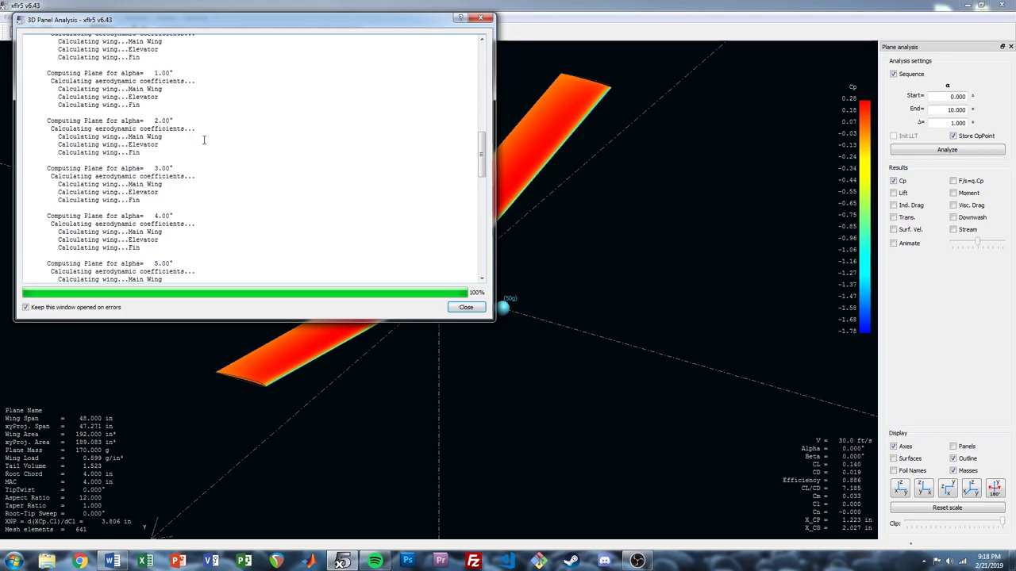
scroll(204, 141, down, 8)
drag(157, 215, 47, 137)
click(175, 150)
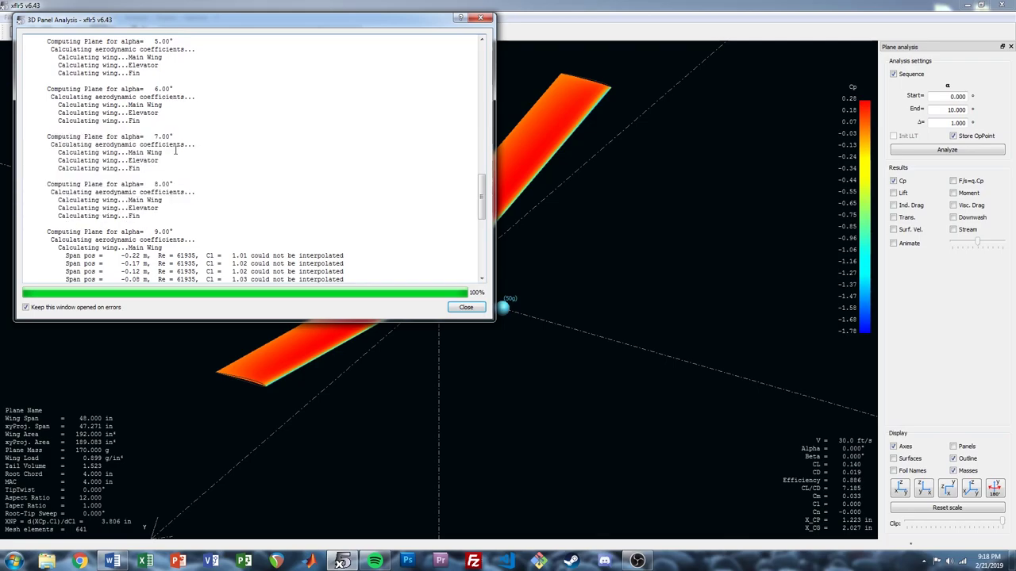
- Dismiss the analysis log, display the plane's polar graphs, and examine the CL graph's axis variables and the pitching moment curve
scroll(175, 150, down, 10)
click(465, 307)
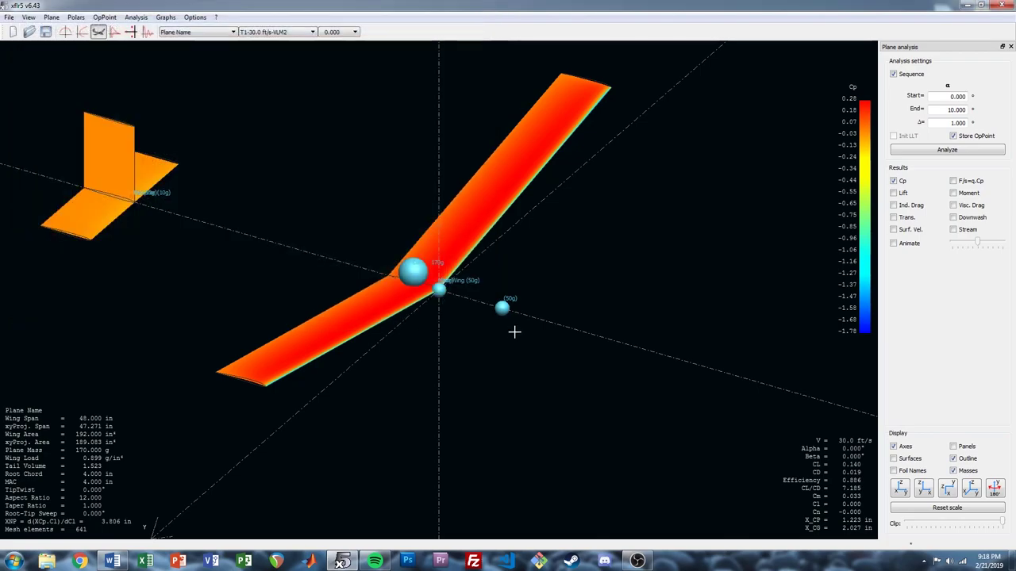
click(82, 35)
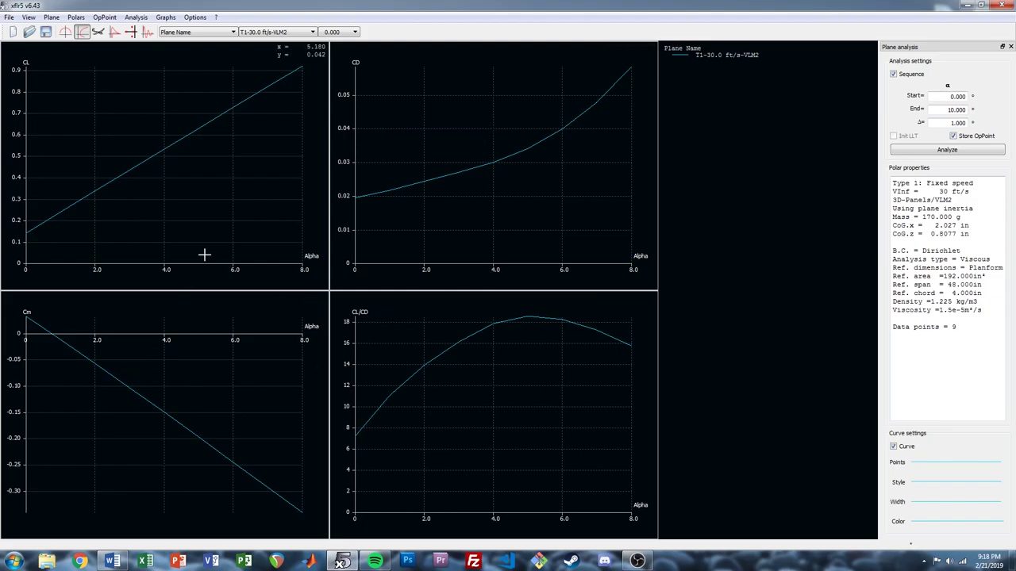
right_click(187, 196)
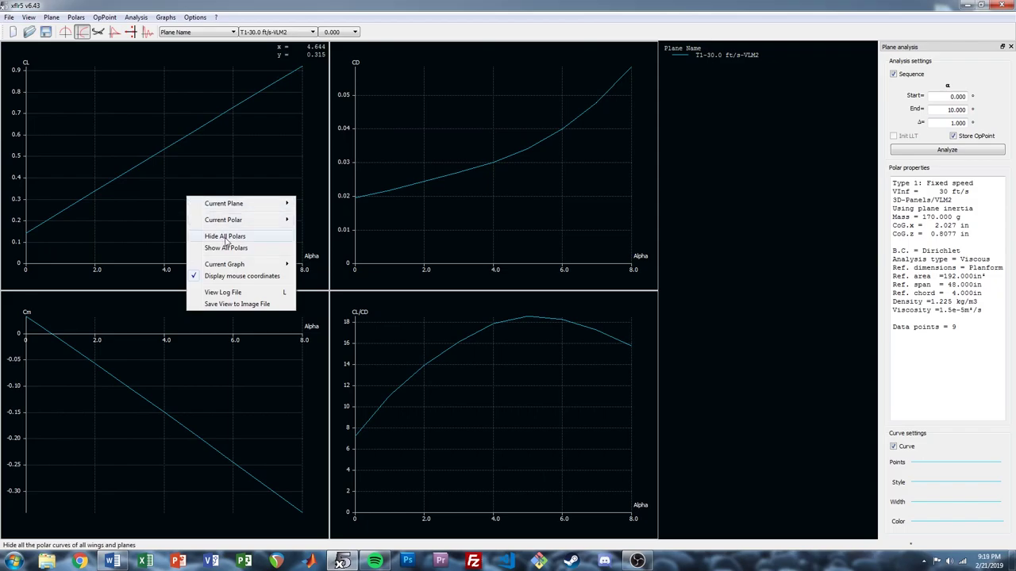
mouse_move(238, 265)
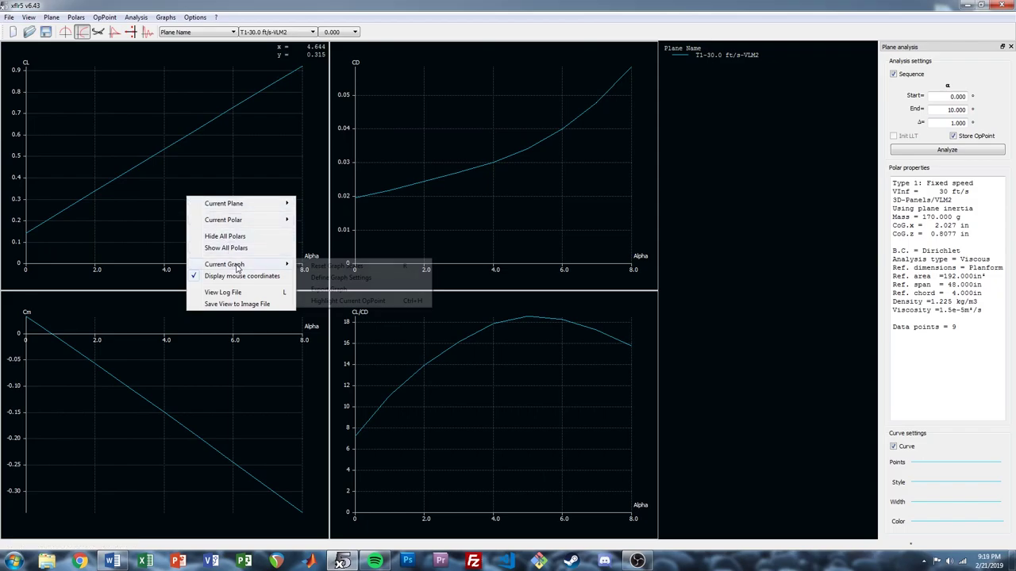
click(367, 279)
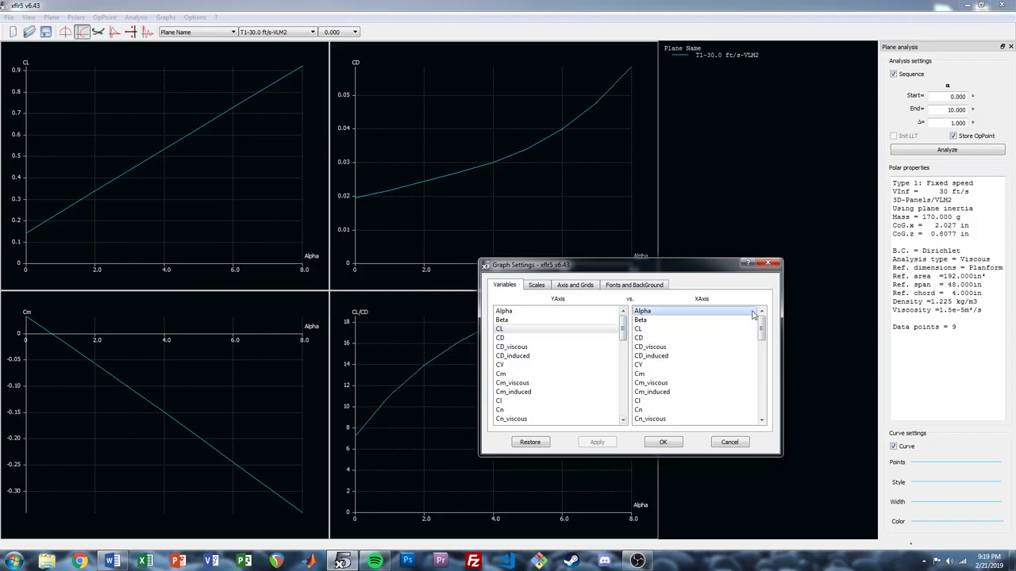
click(767, 263)
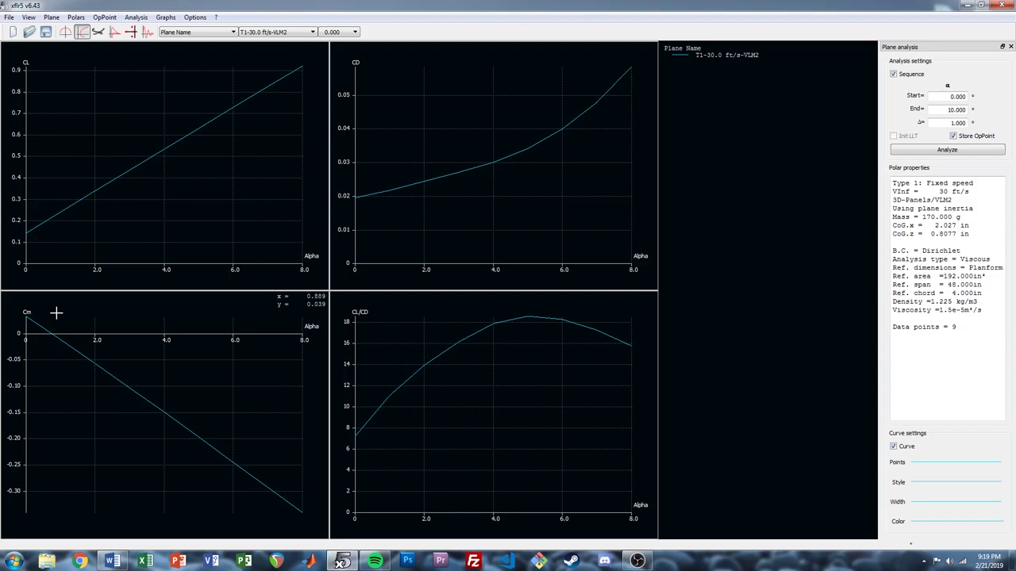
click(99, 32)
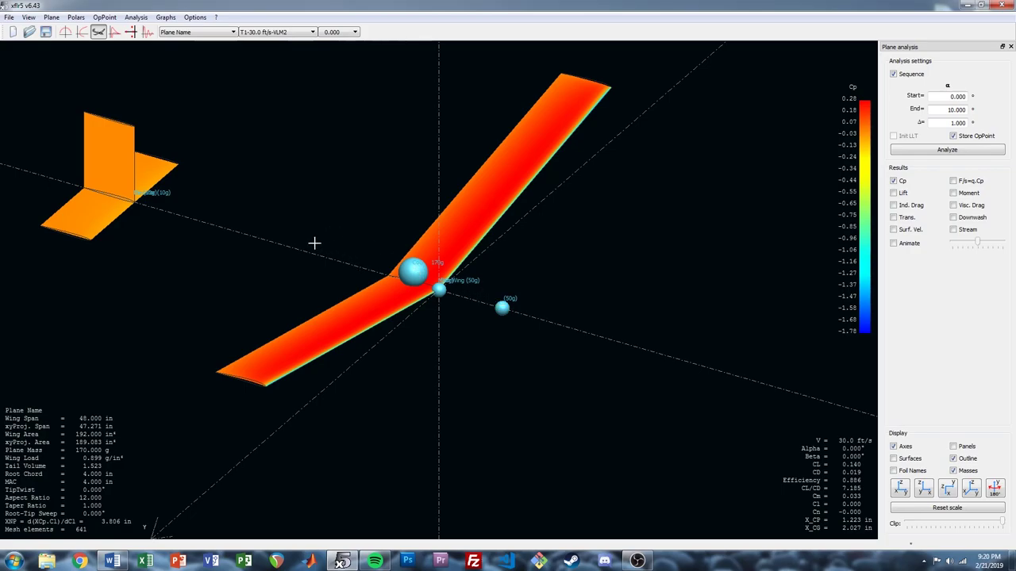
right_click(325, 175)
mouse_move(350, 186)
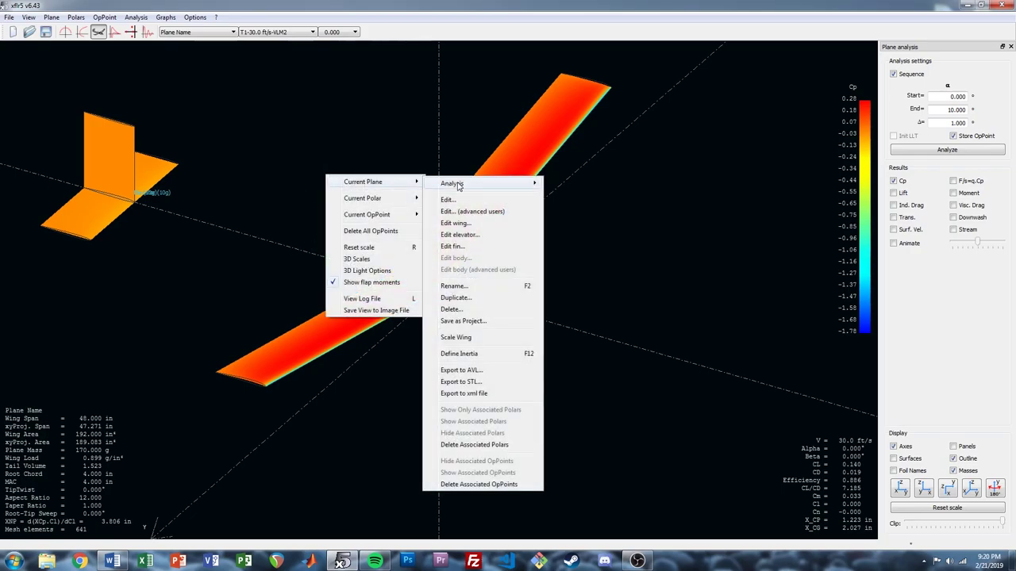
click(466, 203)
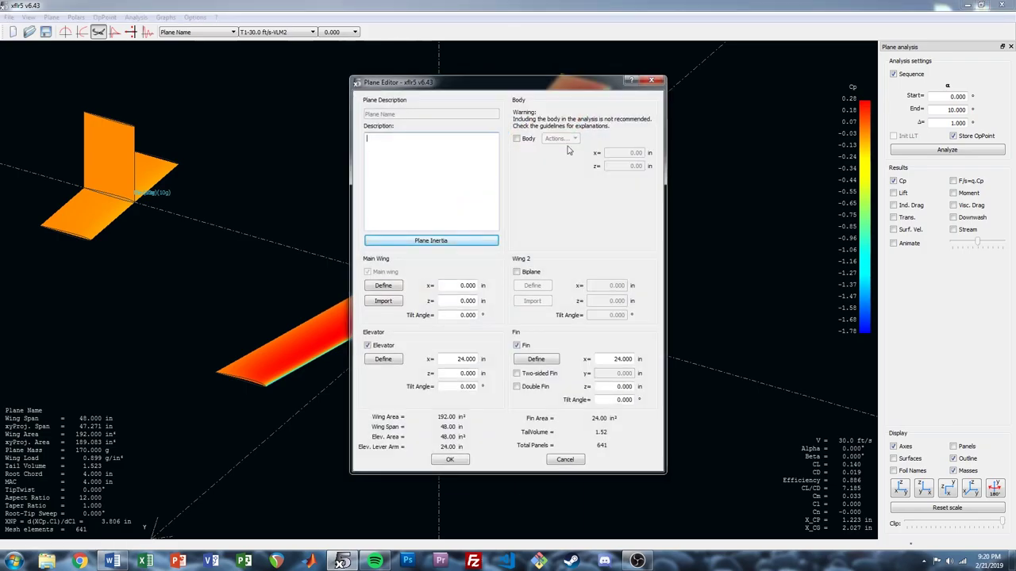
click(650, 80)
- Delete the second point mass, the 50 g one at x = -5 in, from the plane inertia, accepting erasure of the existing results
right_click(325, 183)
mouse_move(349, 193)
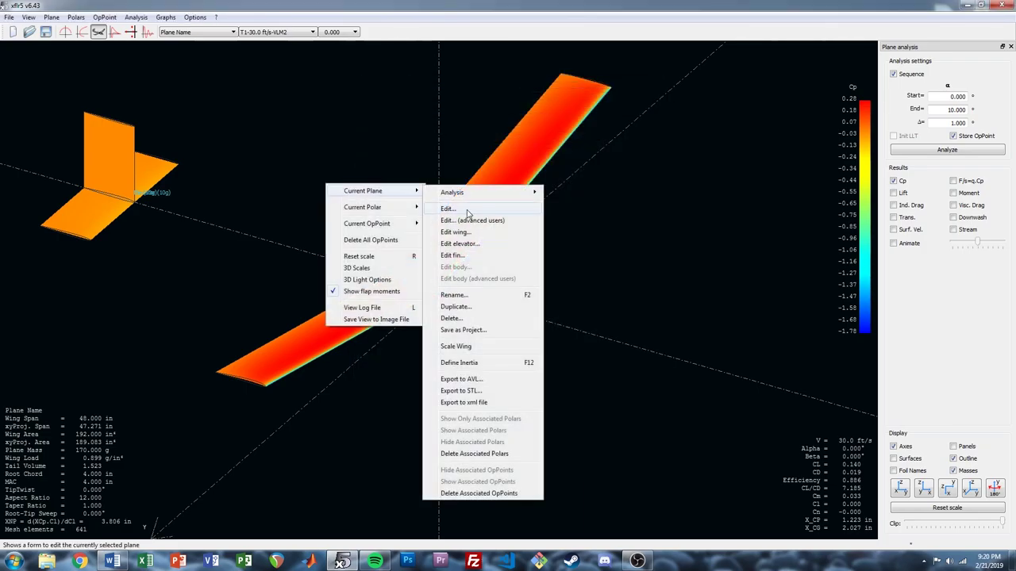
click(466, 210)
click(448, 243)
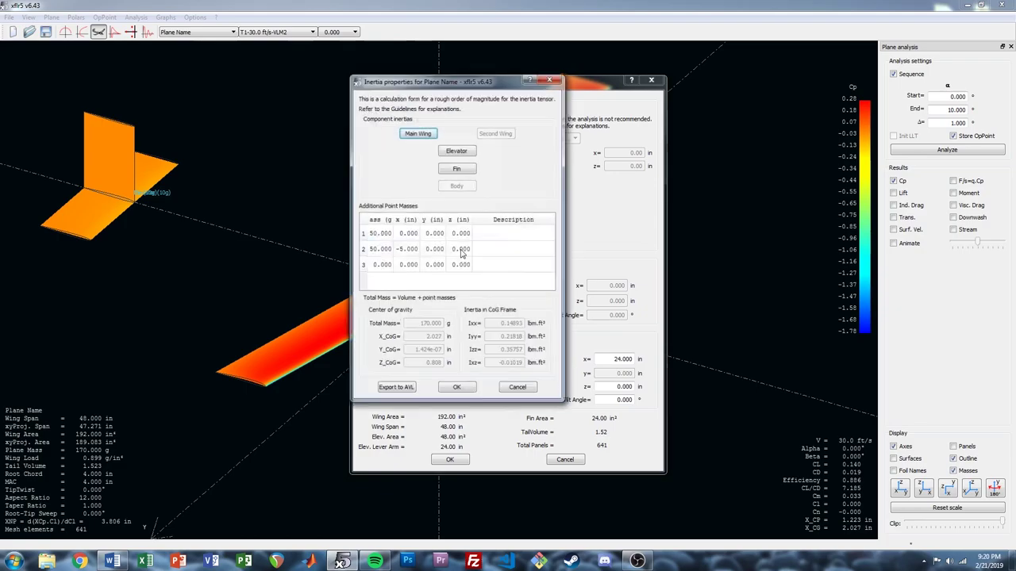
click(363, 252)
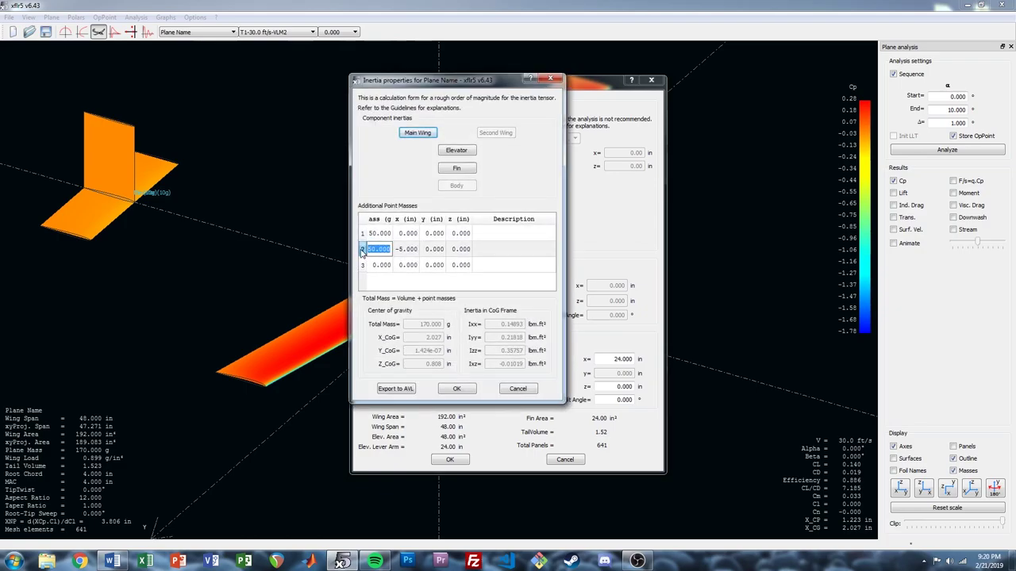
click(362, 252)
right_click(363, 252)
click(379, 270)
click(456, 389)
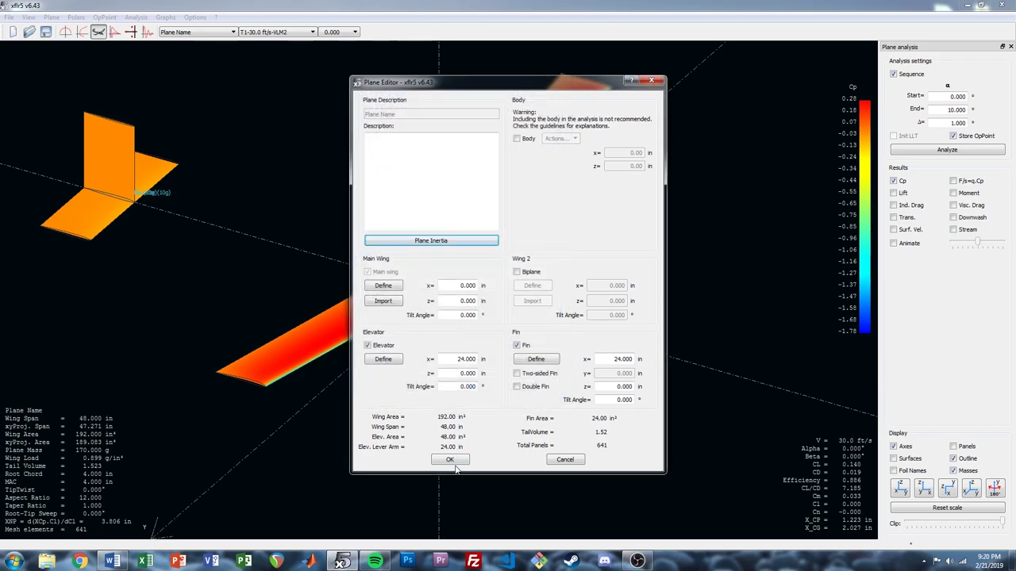
click(450, 460)
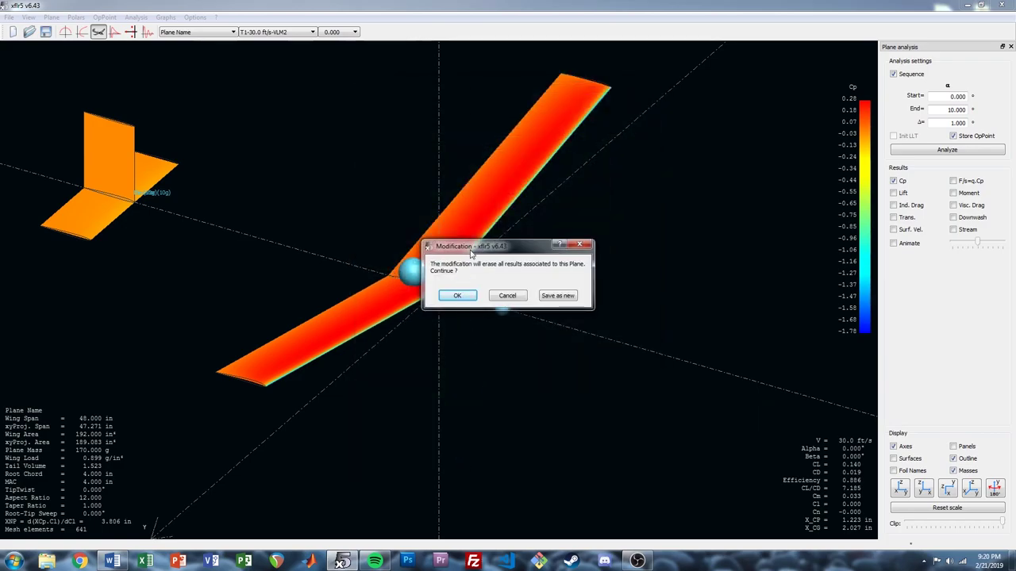
drag(470, 250, 554, 227)
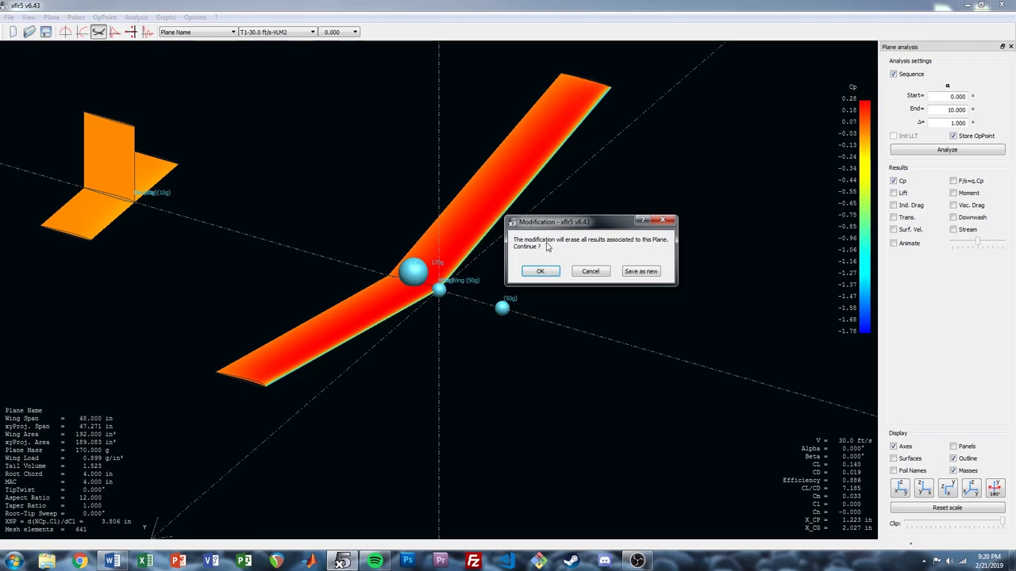
click(544, 274)
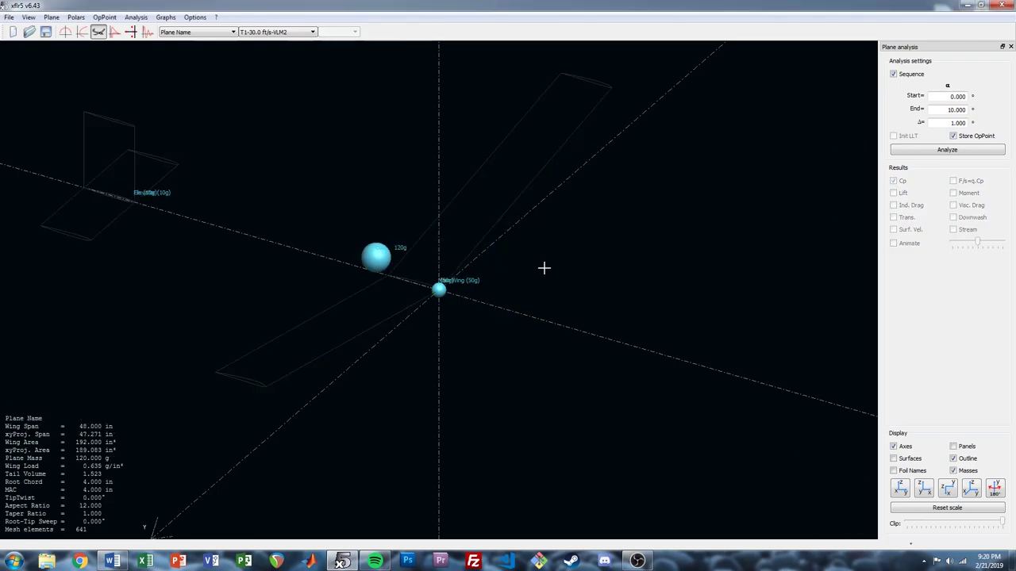
- Rerun the alpha sequence from 0° to 10° without the nose mass and examine the Cm versus alpha polar
click(958, 150)
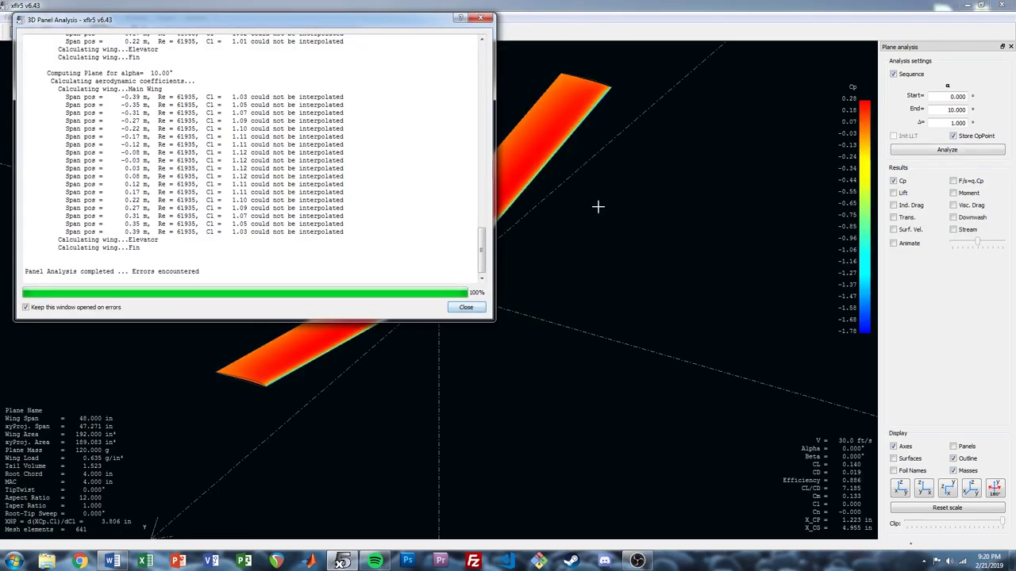
click(467, 308)
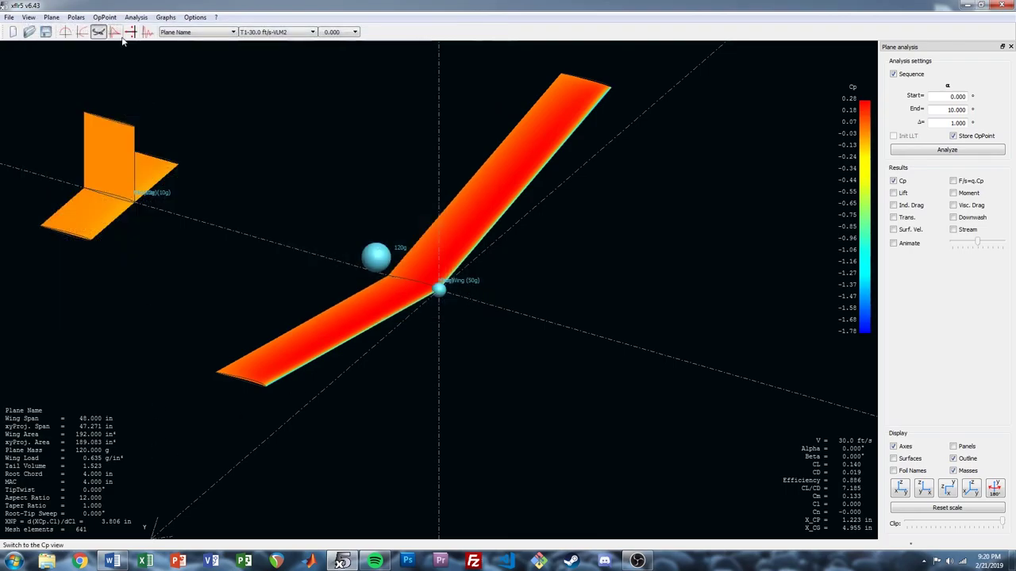
click(82, 32)
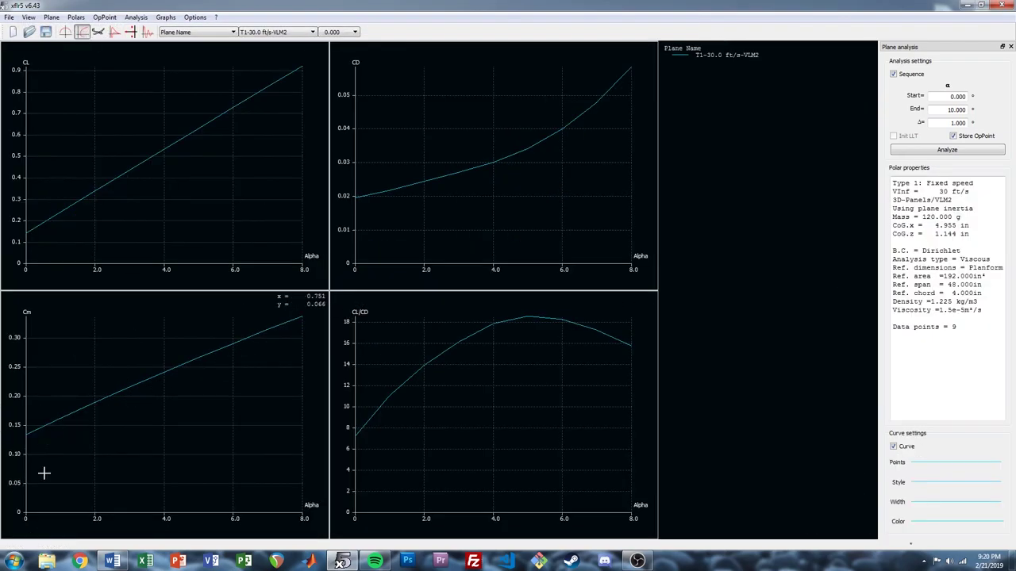
click(99, 33)
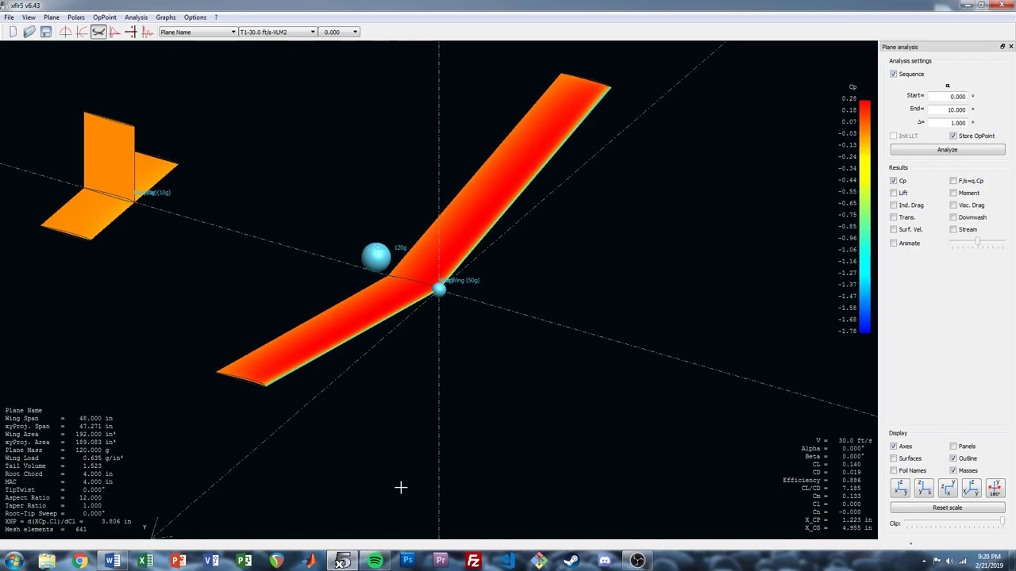
- Restore the second point mass in the plane inertia with 50 g at x = -5 in, accepting erasure of the existing results
right_click(285, 232)
mouse_move(304, 240)
click(441, 255)
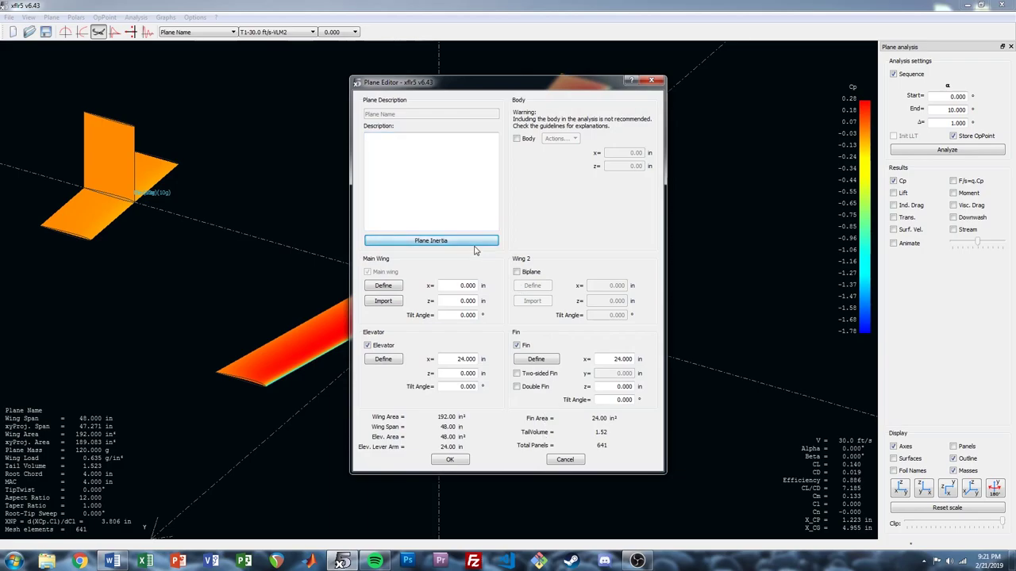
click(474, 240)
double_click(385, 251)
text(50)
double_click(407, 250)
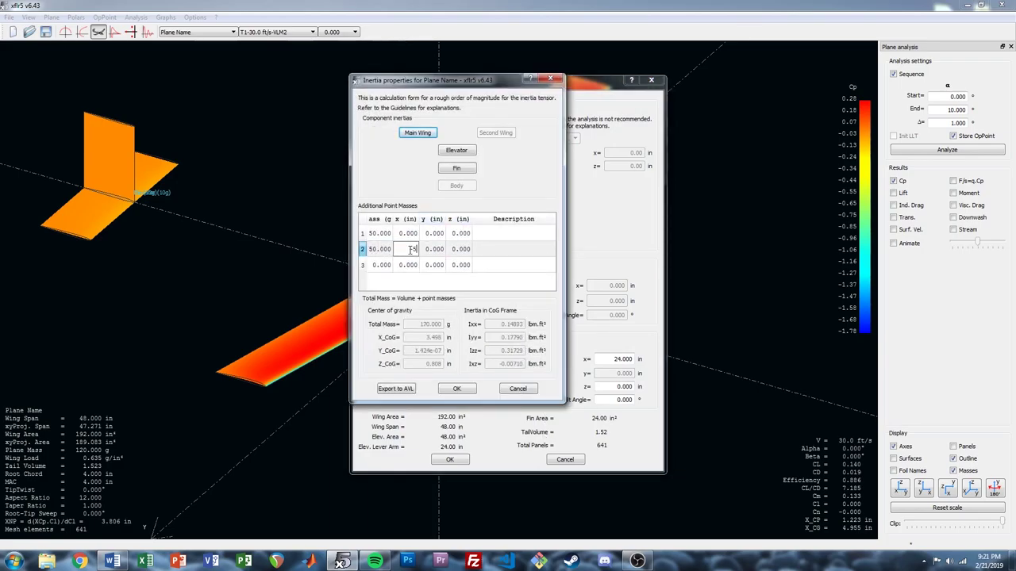
click(457, 388)
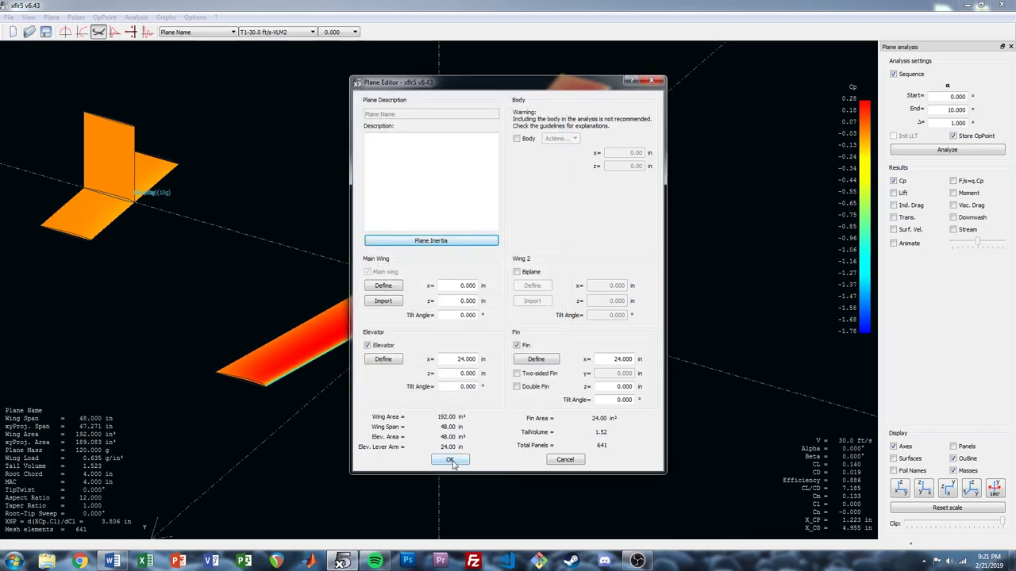
click(453, 460)
click(458, 295)
- Rerun the 0° to 10° alpha sequence with the restored nose mass and review the Cm versus alpha polar
key(Return)
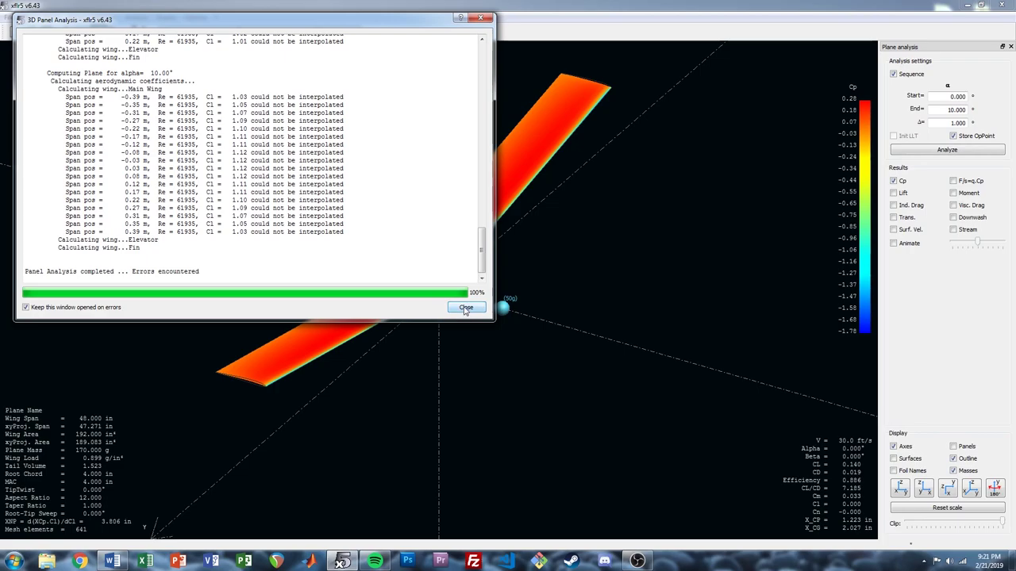
click(466, 310)
click(82, 31)
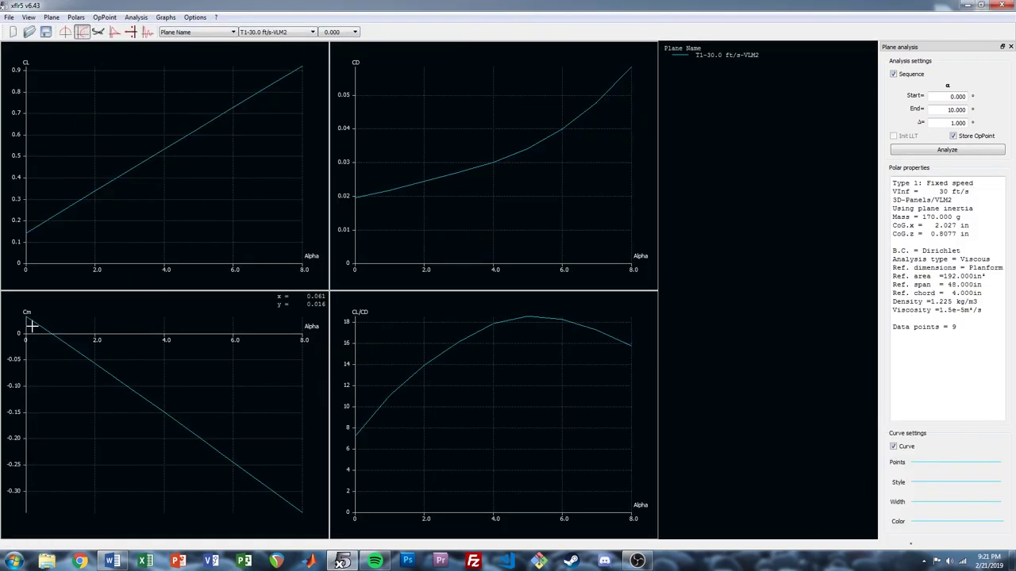
click(98, 32)
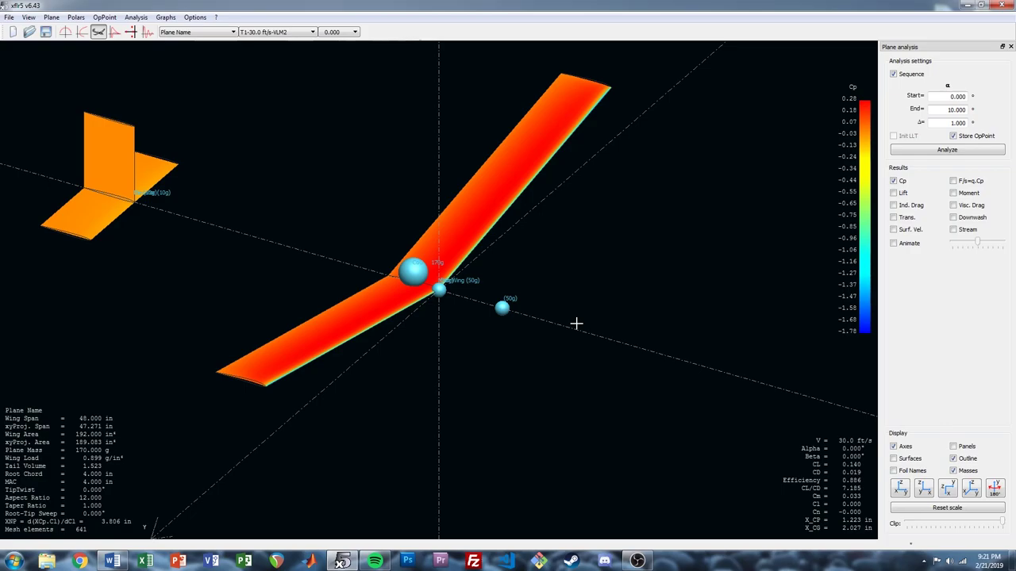
- Duplicate the current plane under the name Positive
right_click(293, 209)
mouse_move(317, 216)
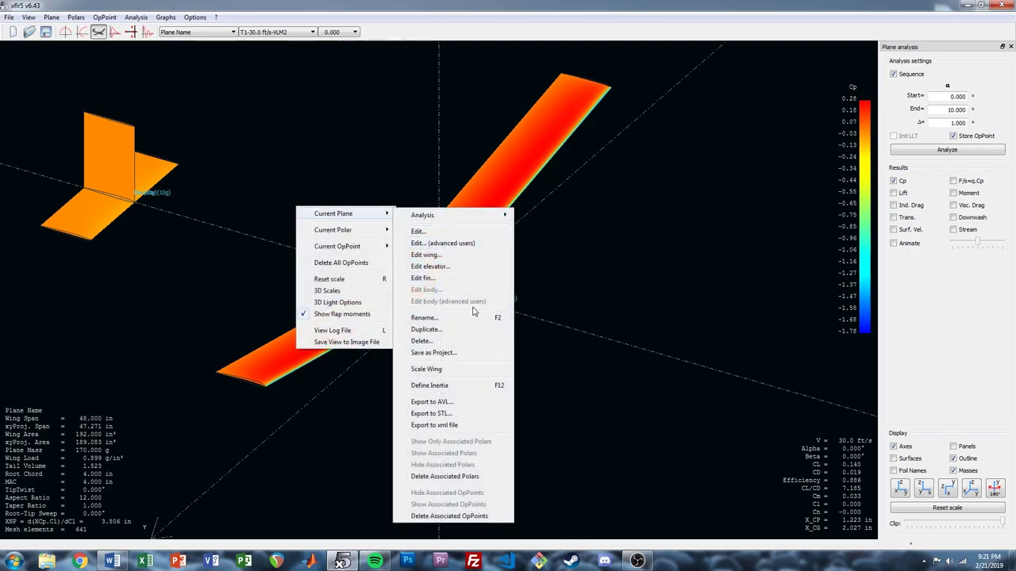
click(481, 333)
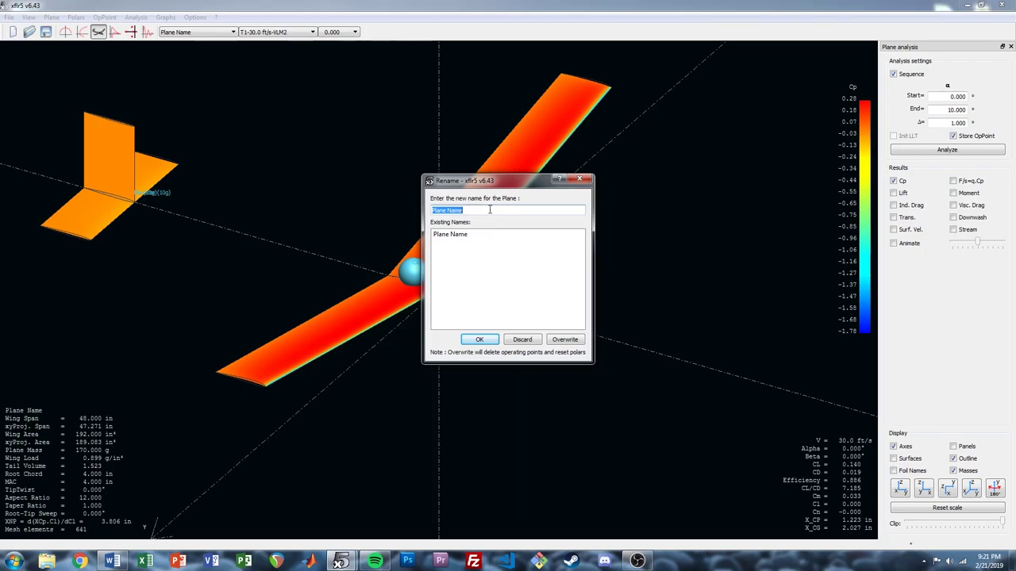
text(Positive)
click(482, 342)
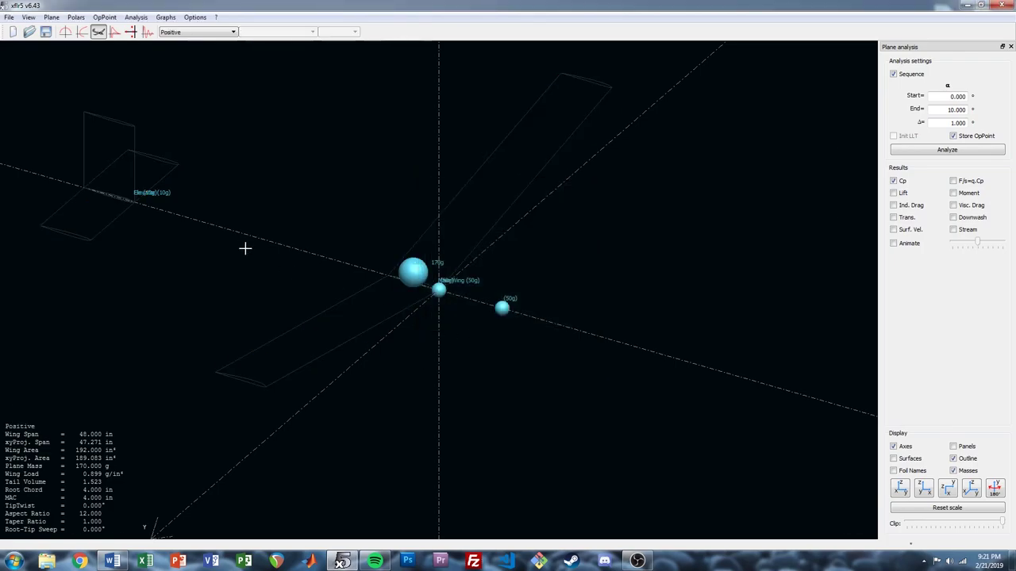
- Rename the original plane as Neutral and make the Positive plane current
click(195, 34)
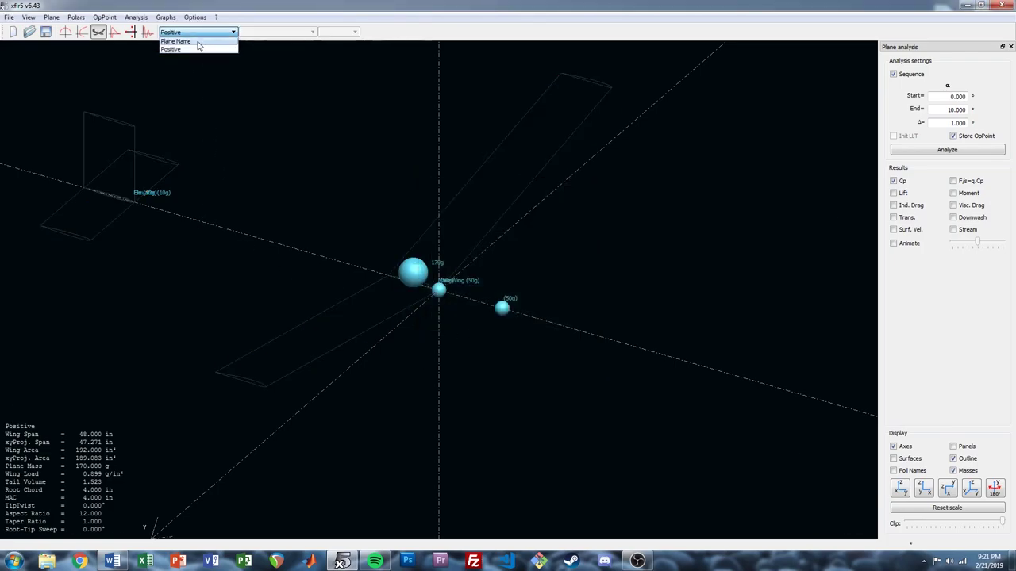
click(198, 40)
right_click(318, 185)
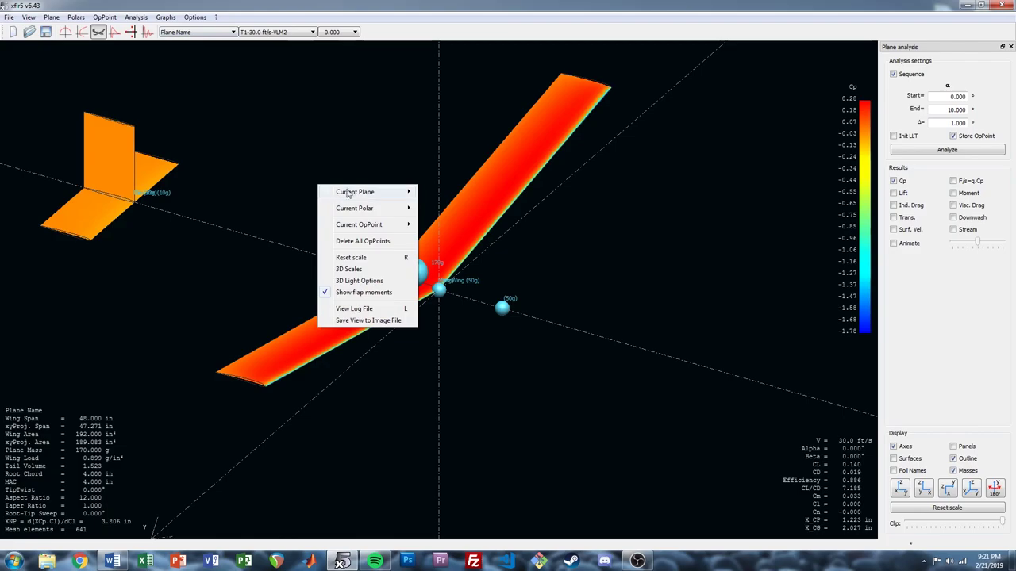
mouse_move(355, 193)
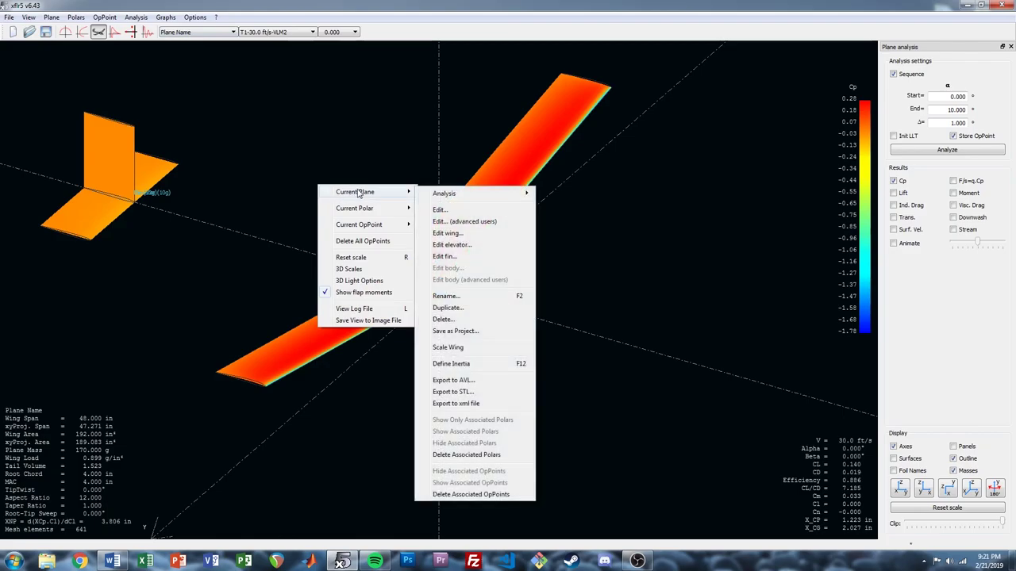
click(471, 295)
text(Neutral)
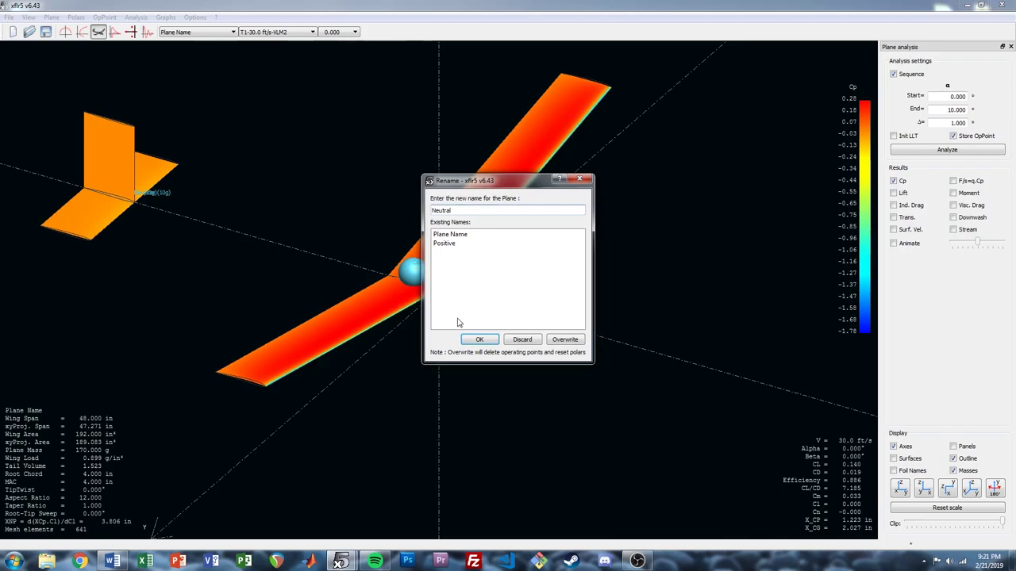
click(480, 339)
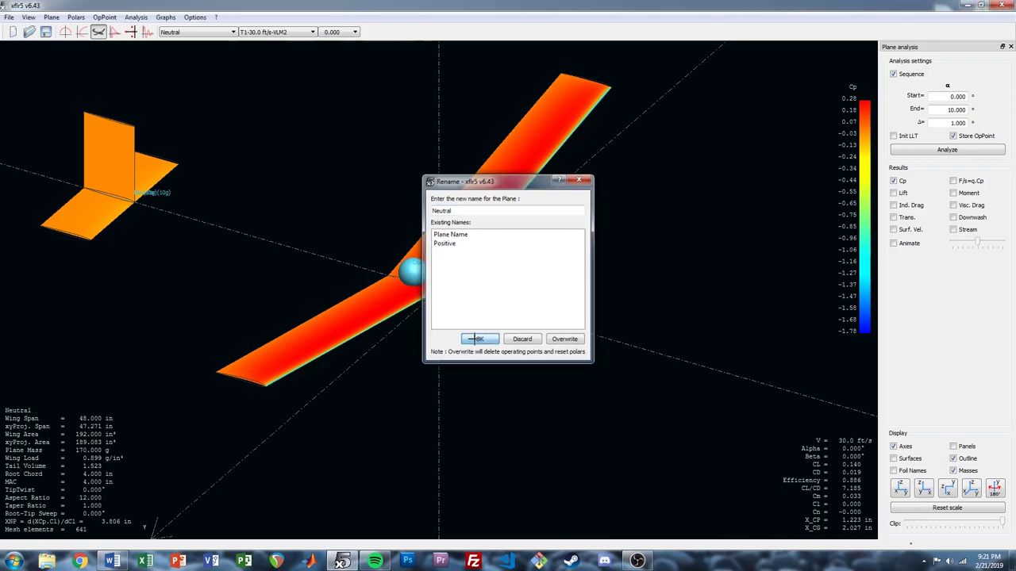
click(198, 32)
click(184, 49)
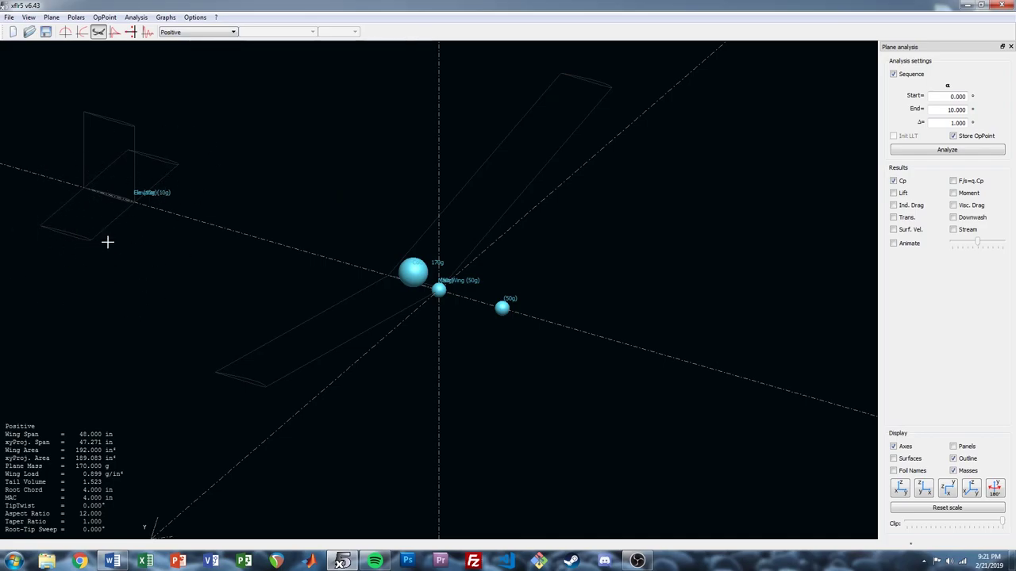
- Edit the Positive plane's elevator and assign the NACA Down foil to its first section
right_click(300, 205)
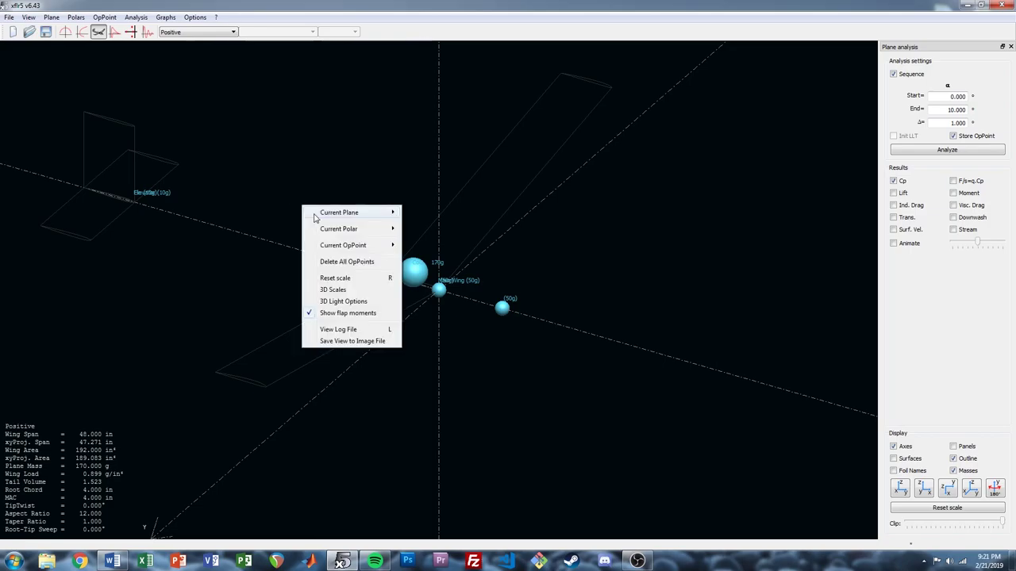
mouse_move(316, 217)
click(433, 230)
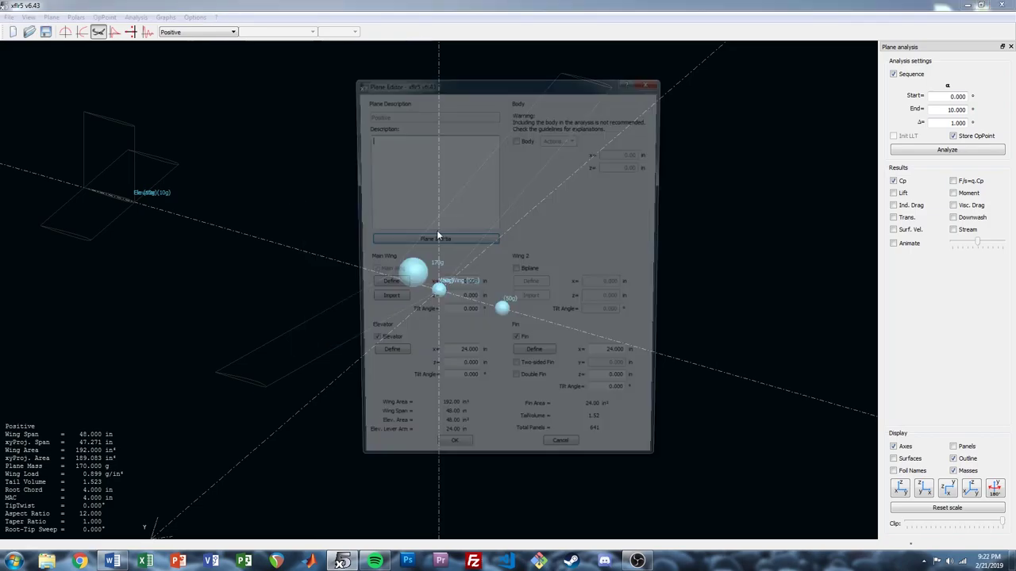
click(379, 360)
click(373, 120)
click(374, 121)
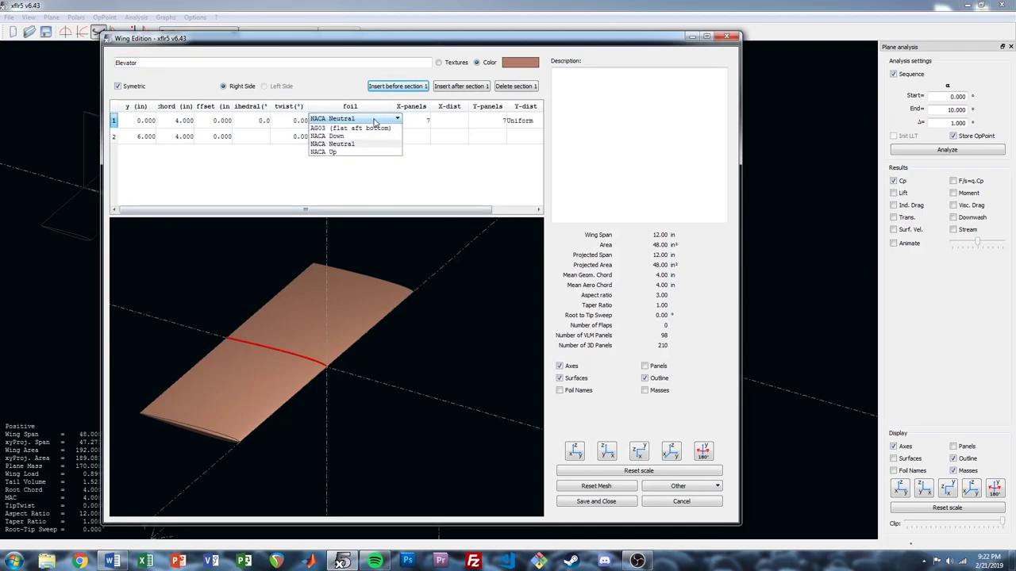
click(356, 137)
drag(345, 44, 379, 41)
mouse_move(242, 45)
mouse_down()
mouse_move(232, 62)
mouse_move(243, 50)
mouse_up()
- Assign the NACA Down foil to the elevator's second section, then save the elevator and the plane
click(395, 135)
click(397, 136)
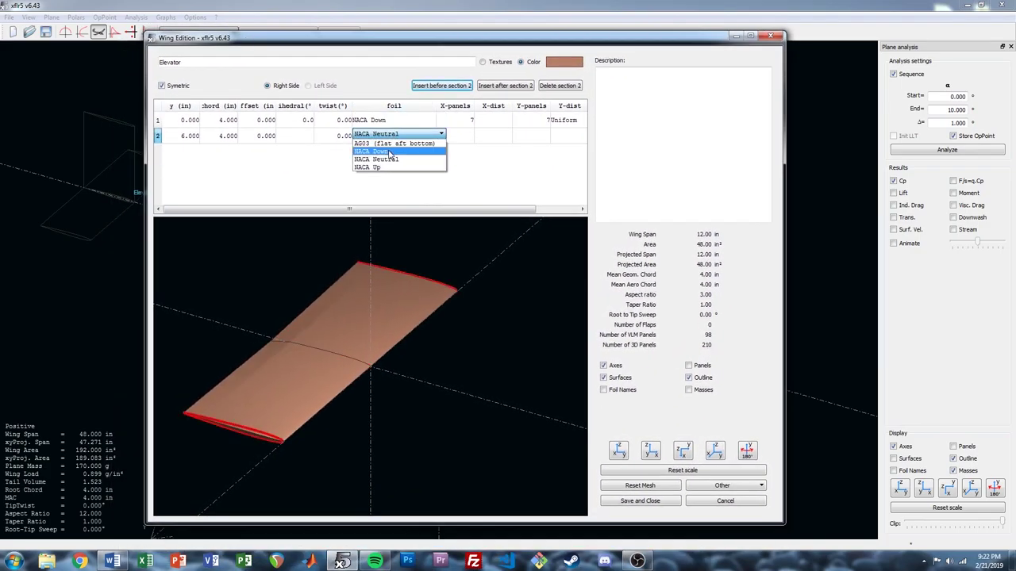
click(389, 155)
click(386, 153)
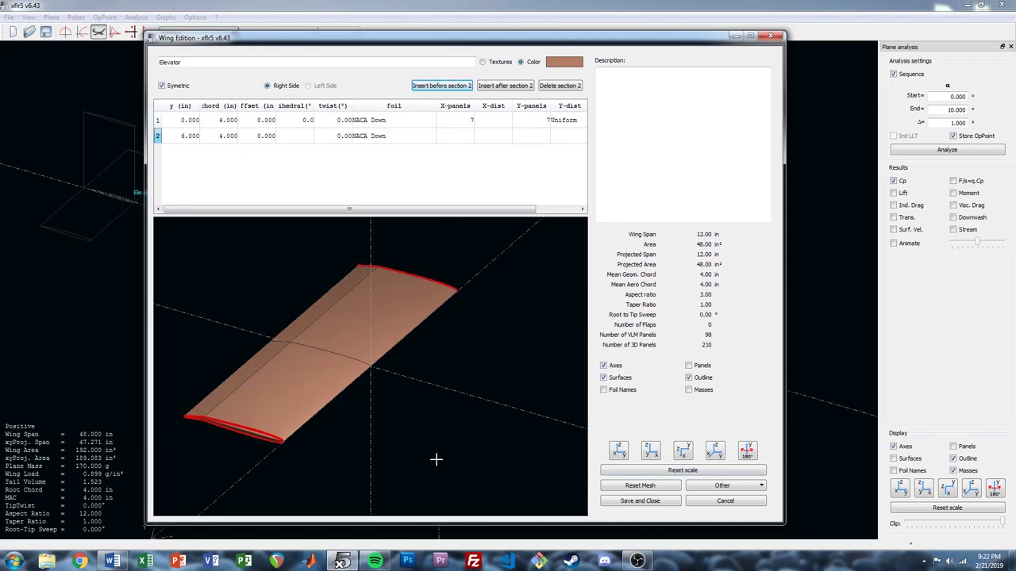
click(665, 502)
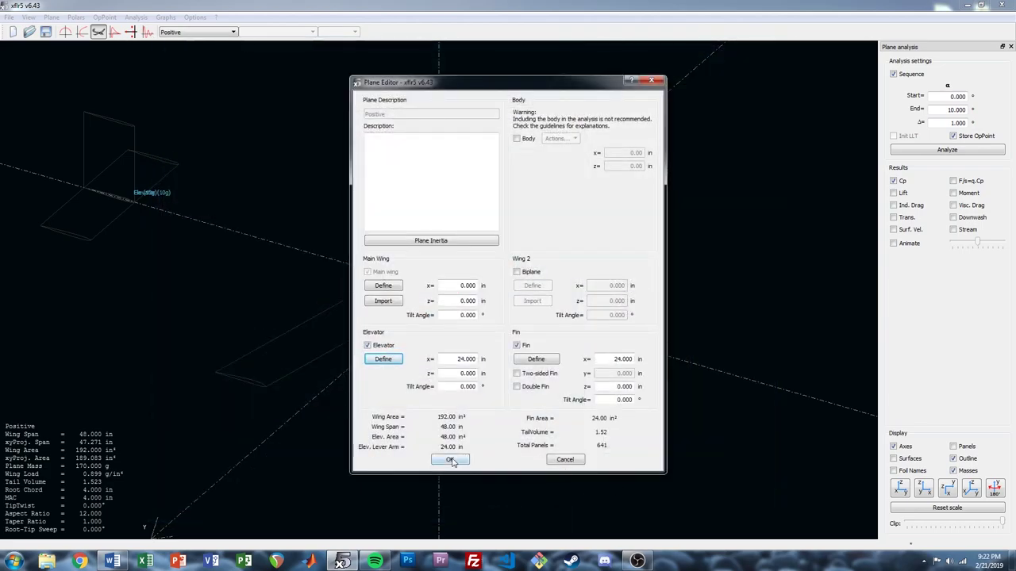
click(453, 482)
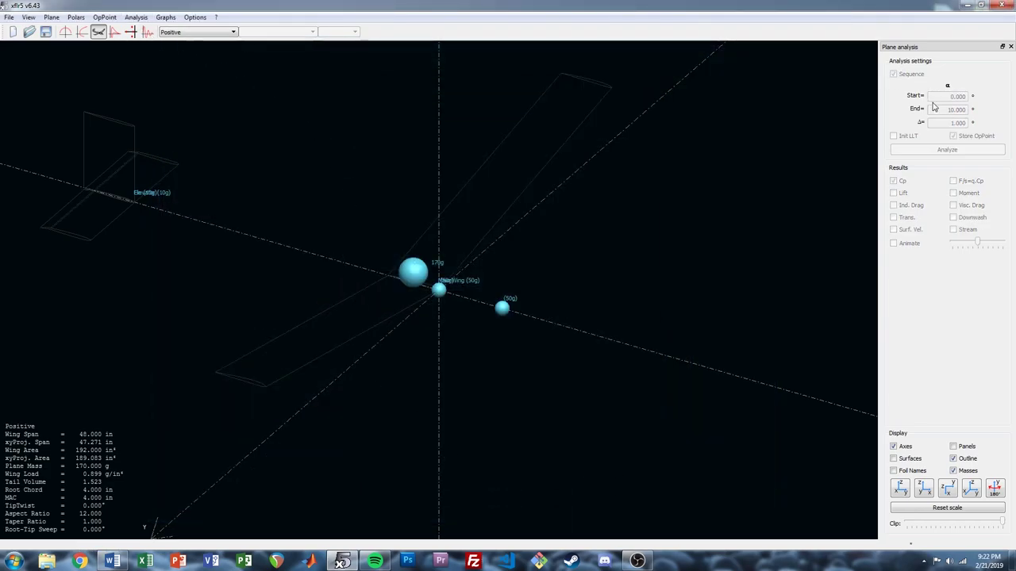
- Define a Type 1 fixed-speed analysis at 30 ft/s for the Positive plane and run the 0° to 10° alpha sequence
click(135, 18)
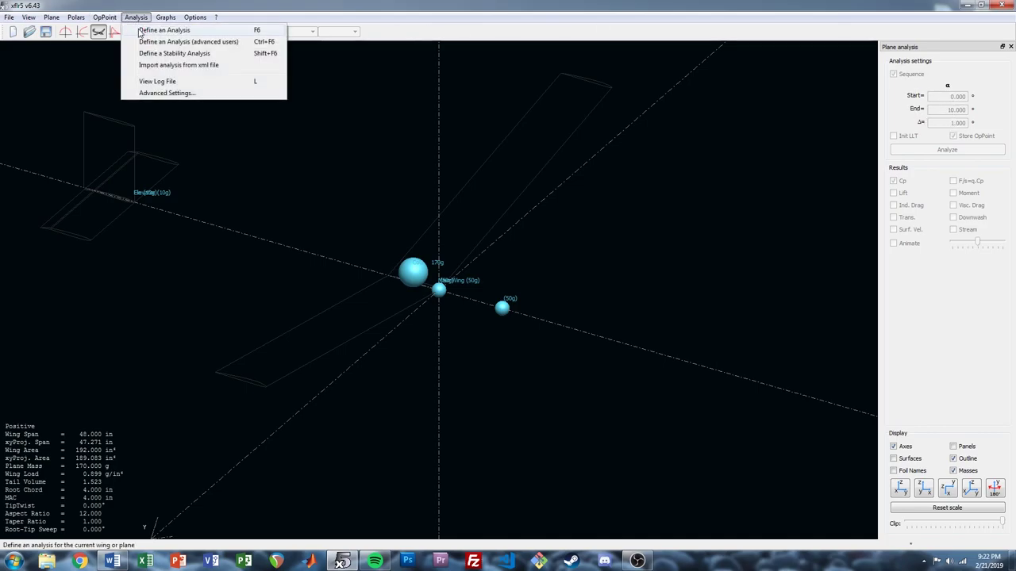
click(163, 30)
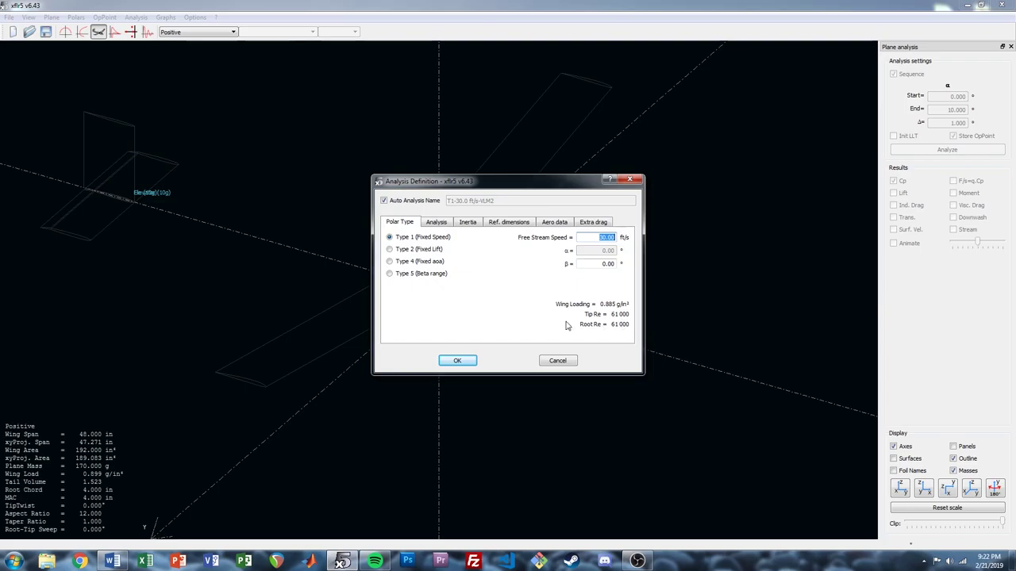
click(459, 361)
click(956, 151)
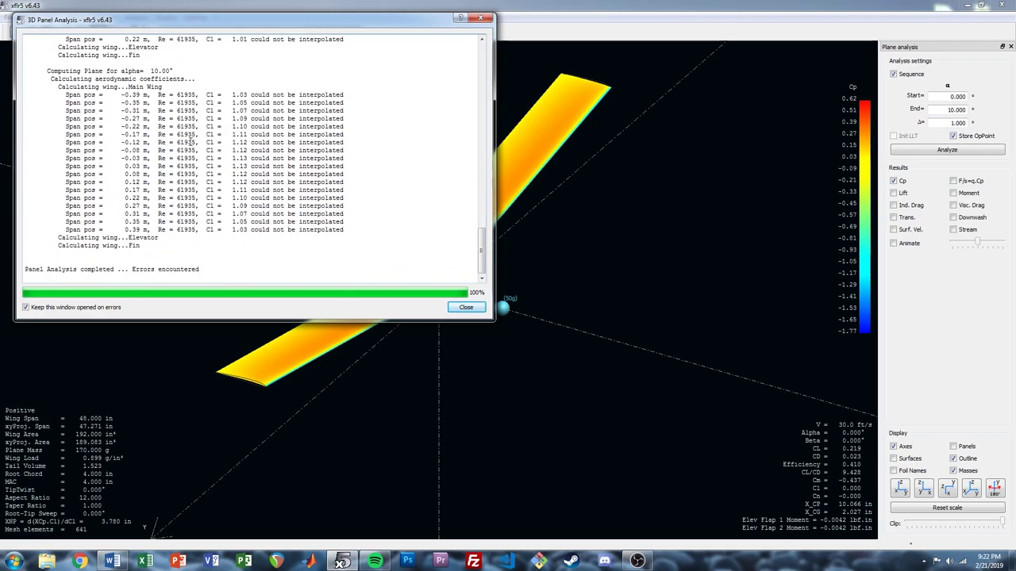
click(465, 309)
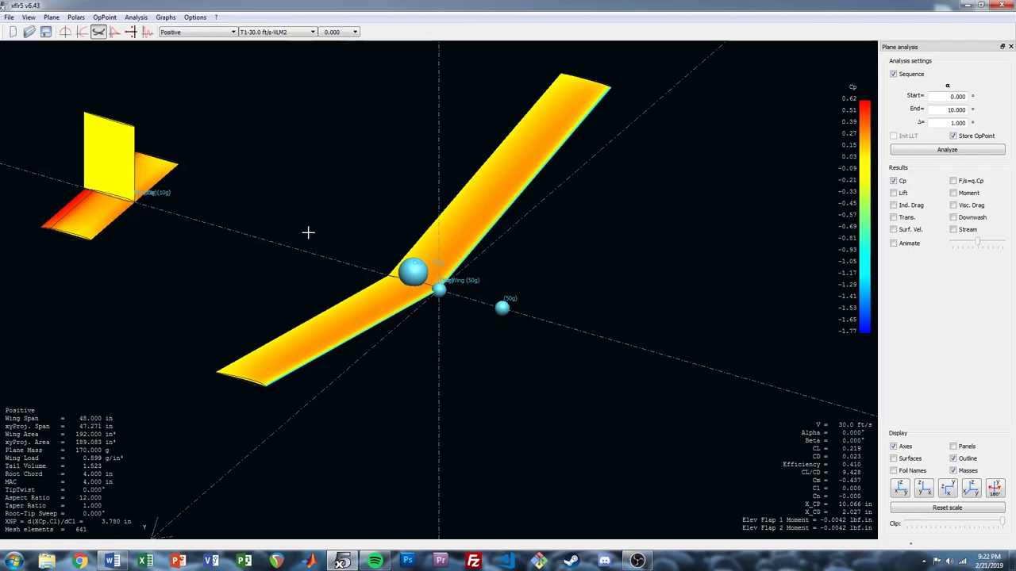
- Duplicate the Positive plane under the name Negative
right_click(305, 205)
mouse_move(324, 213)
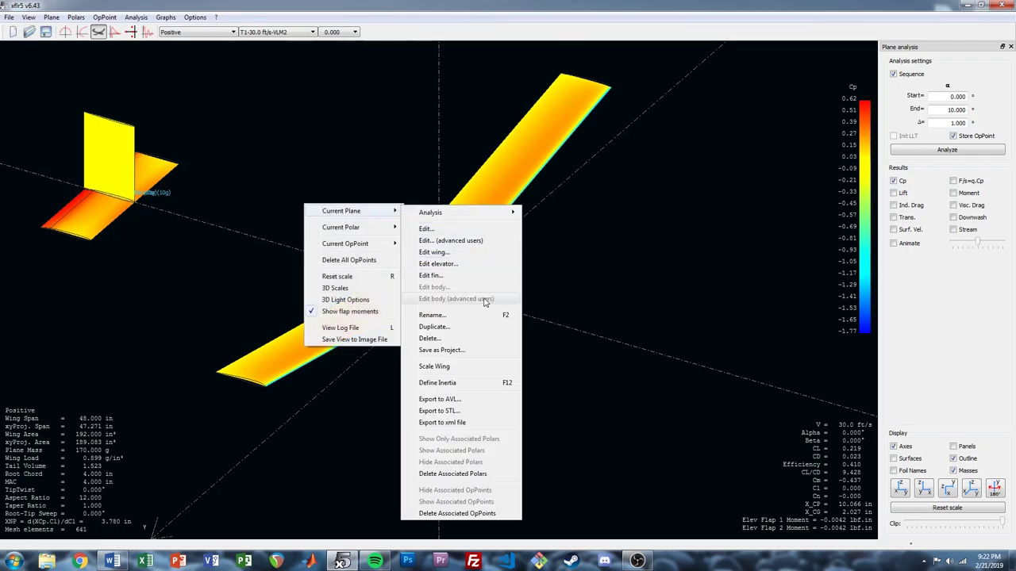
click(445, 315)
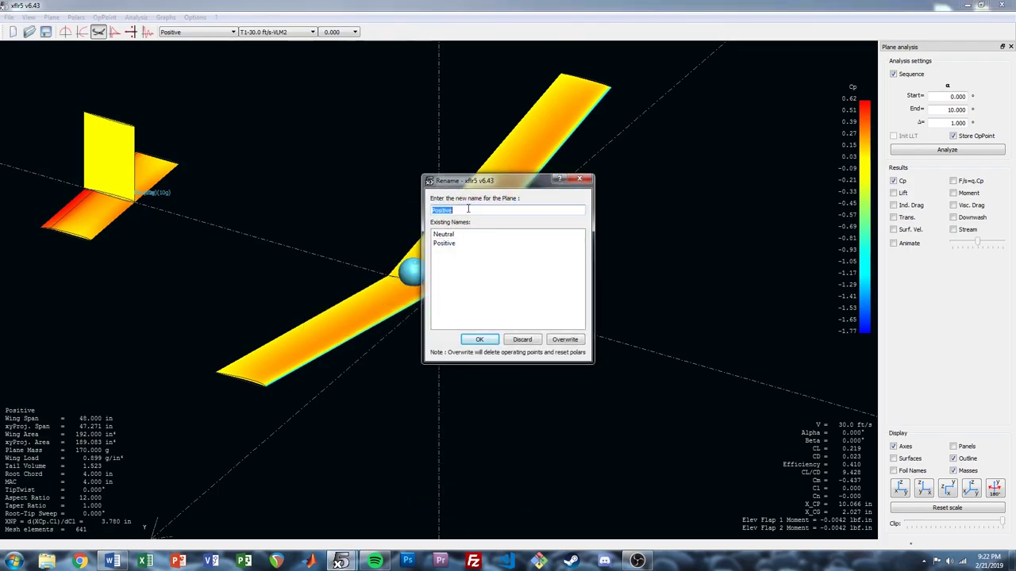
text(Nega)
click(474, 340)
- Assign the NACA Up foil to both elevator sections of the Negative plane and save the changes
right_click(297, 247)
mouse_move(382, 255)
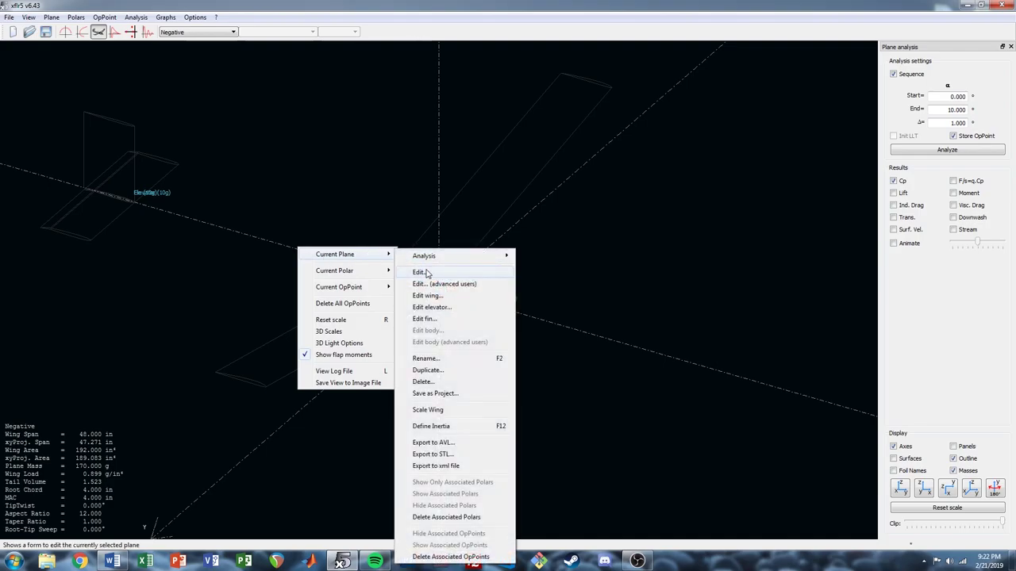
click(426, 273)
click(381, 359)
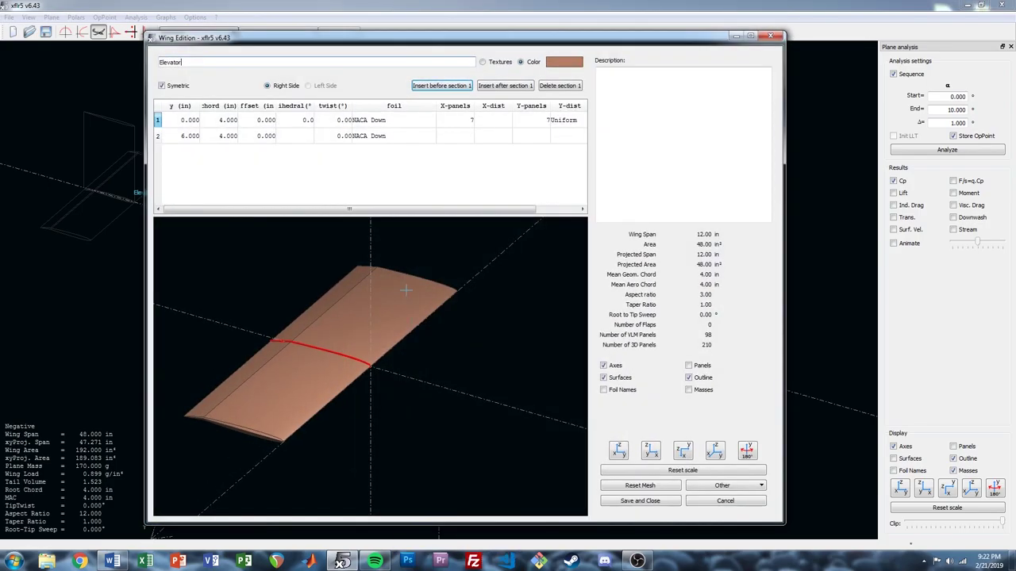
click(381, 125)
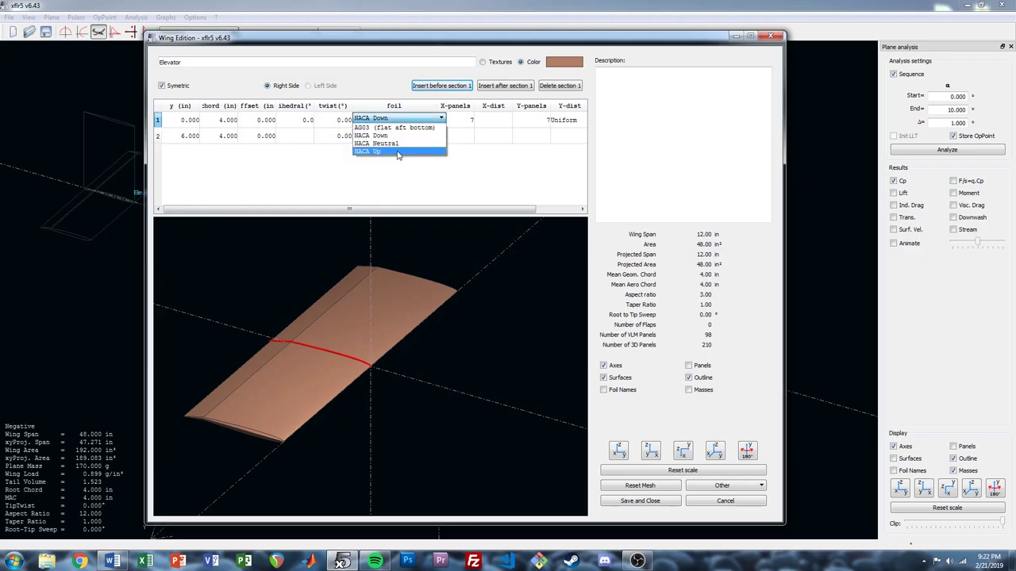
click(392, 144)
click(393, 134)
click(373, 153)
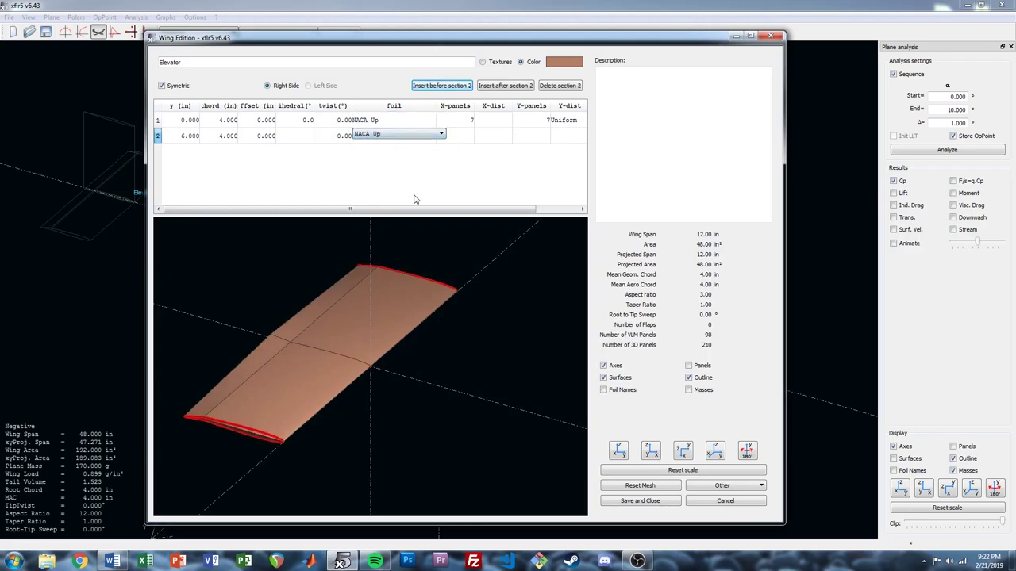
click(640, 501)
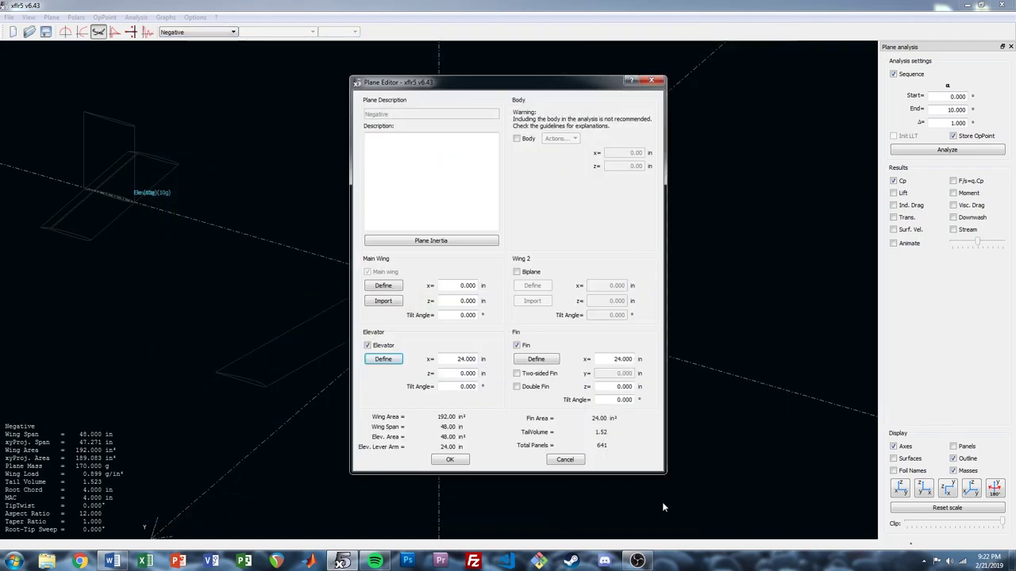
click(450, 460)
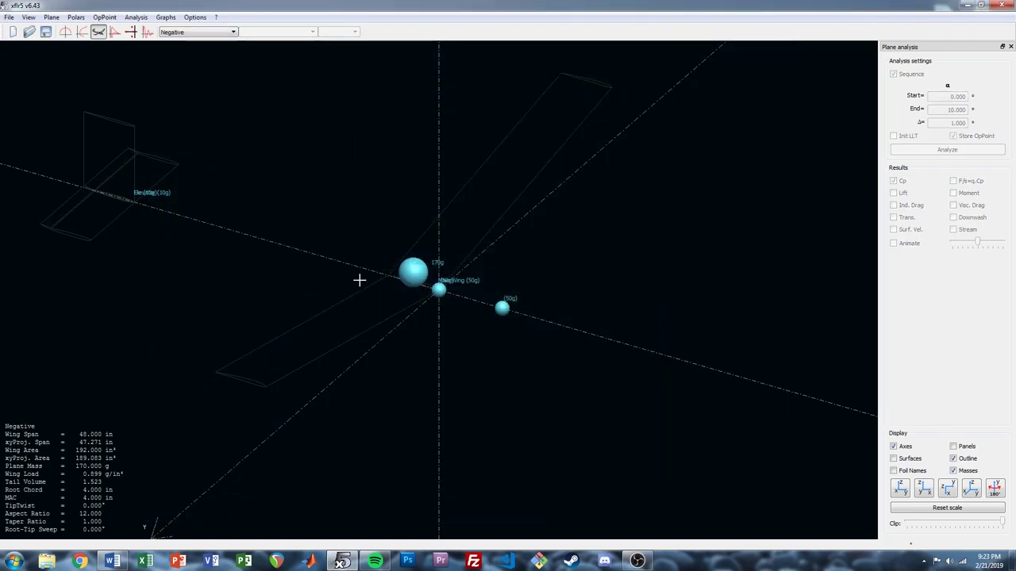
- Define a 30 ft/s fixed-speed analysis for the Negative plane, run the 0° to 10° alpha sequence and check its log
click(136, 16)
click(165, 30)
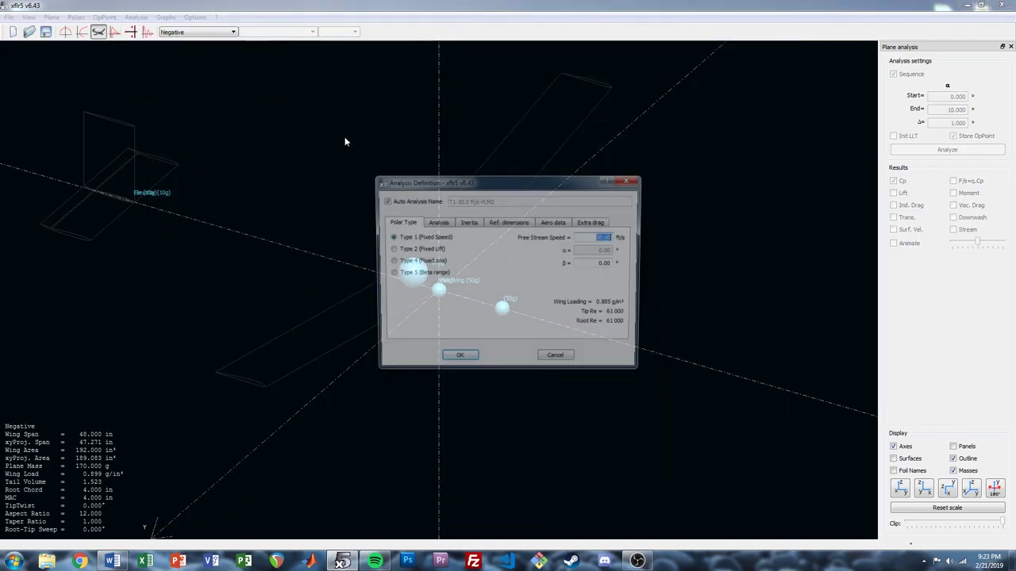
click(457, 358)
click(943, 151)
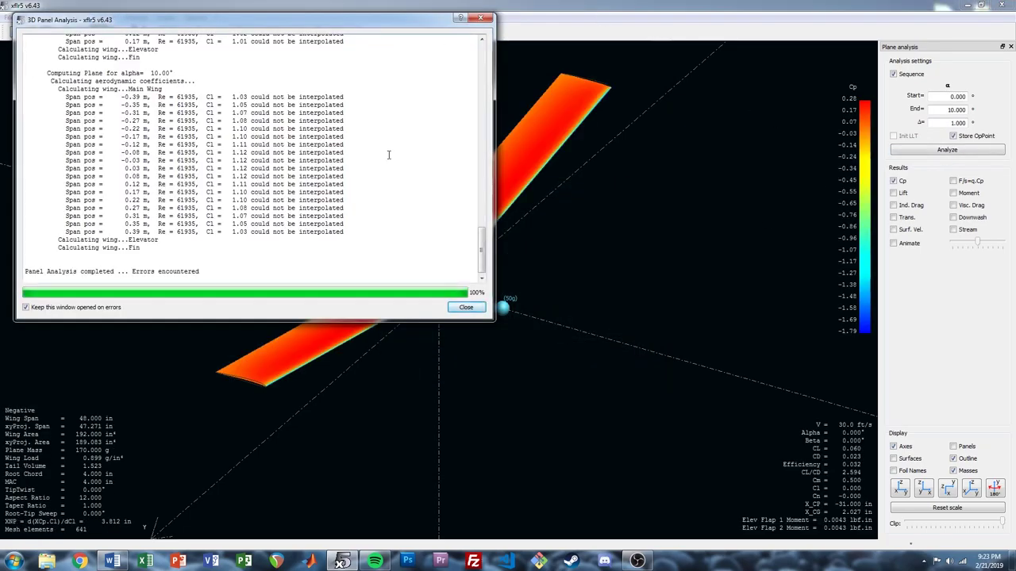
scroll(157, 124, up, 10)
scroll(135, 131, down, 10)
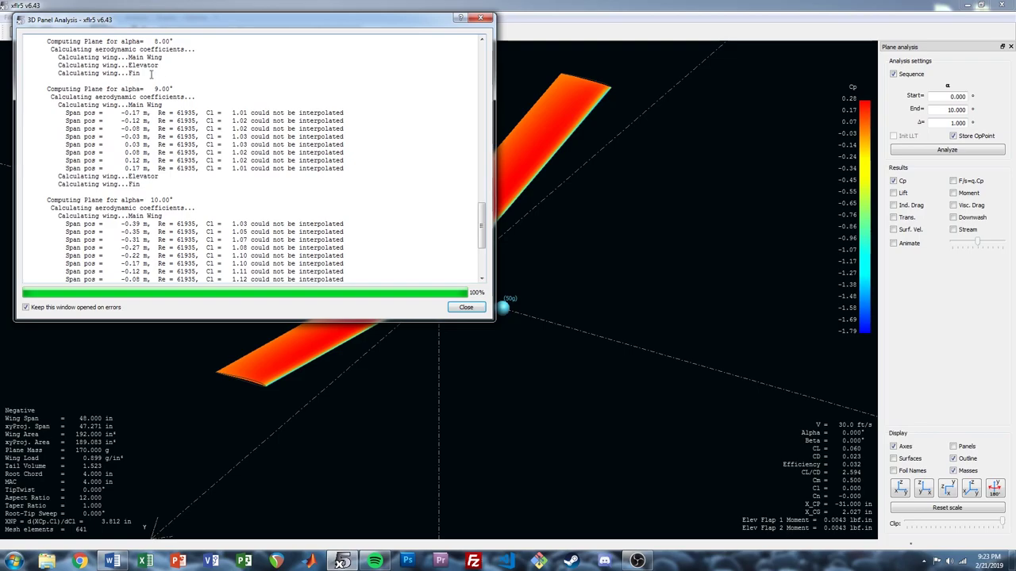
click(466, 307)
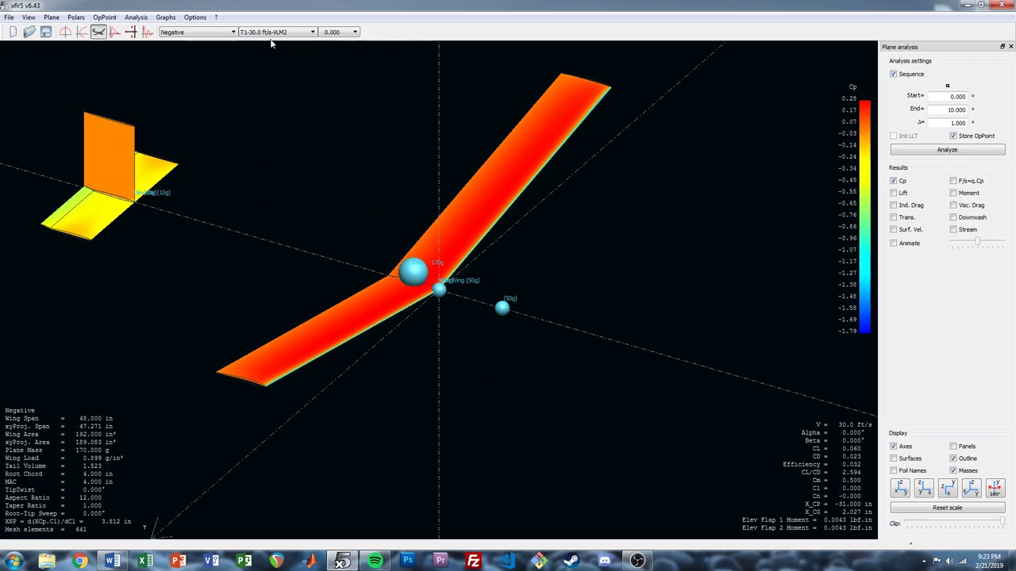
- Compare the pressure distributions of the Positive and Neutral planes, then return to the Negative plane
click(197, 32)
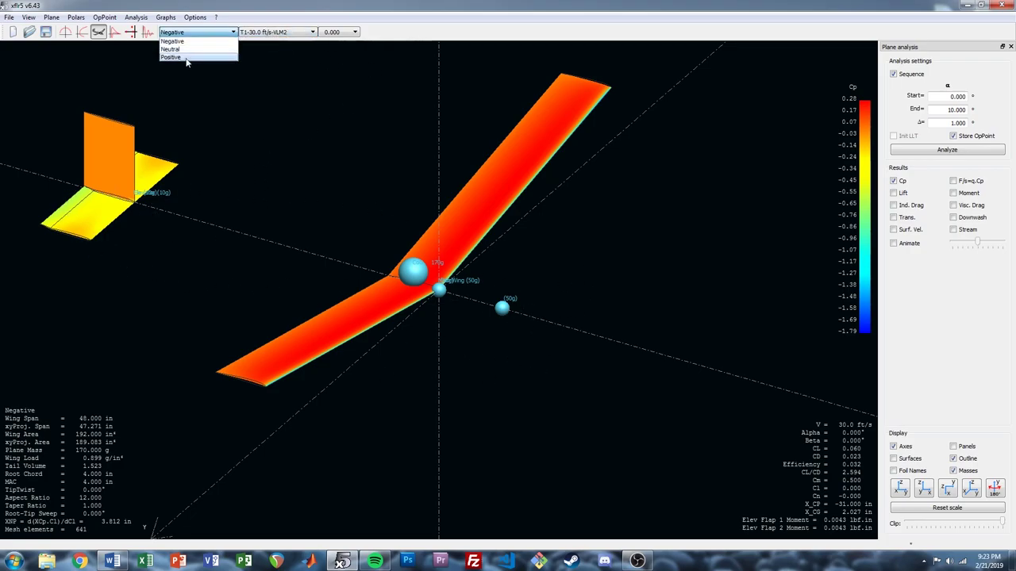
click(195, 56)
click(195, 32)
click(185, 49)
click(196, 31)
click(196, 40)
- Examine the Negative plane's pressure distribution at alpha 5°, 2°, 6° and 7°
click(339, 32)
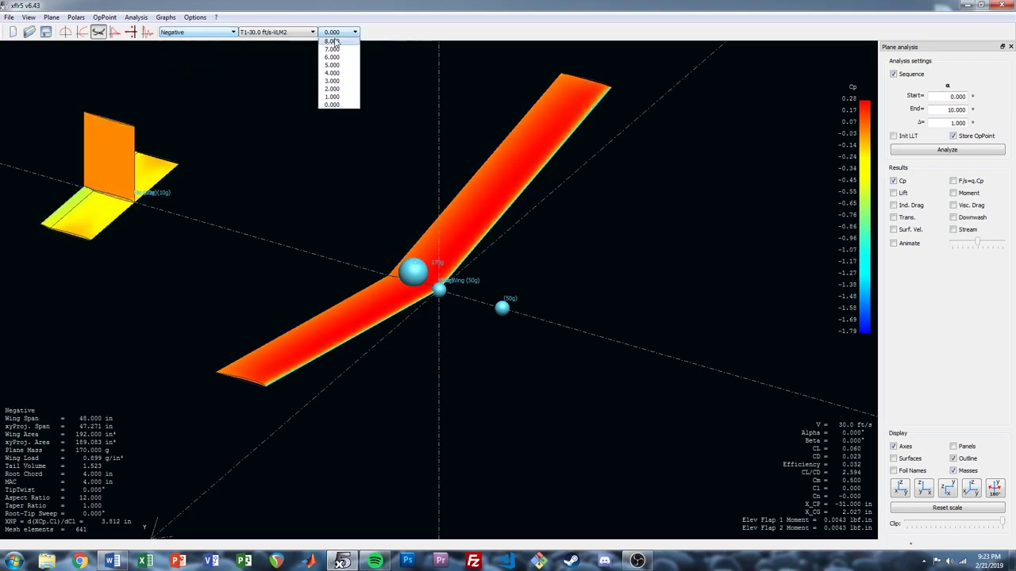
click(334, 65)
click(343, 32)
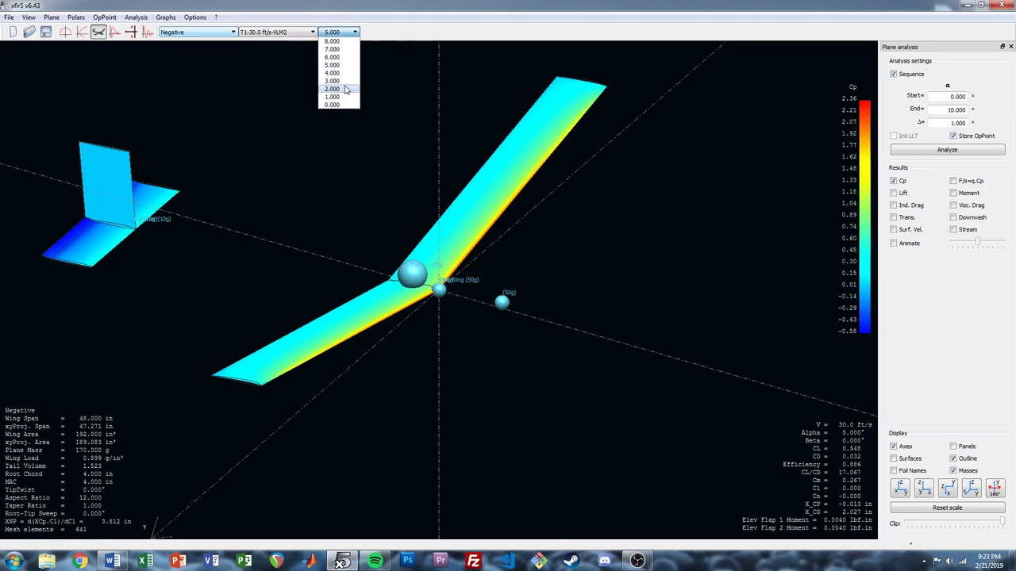
click(333, 89)
click(350, 35)
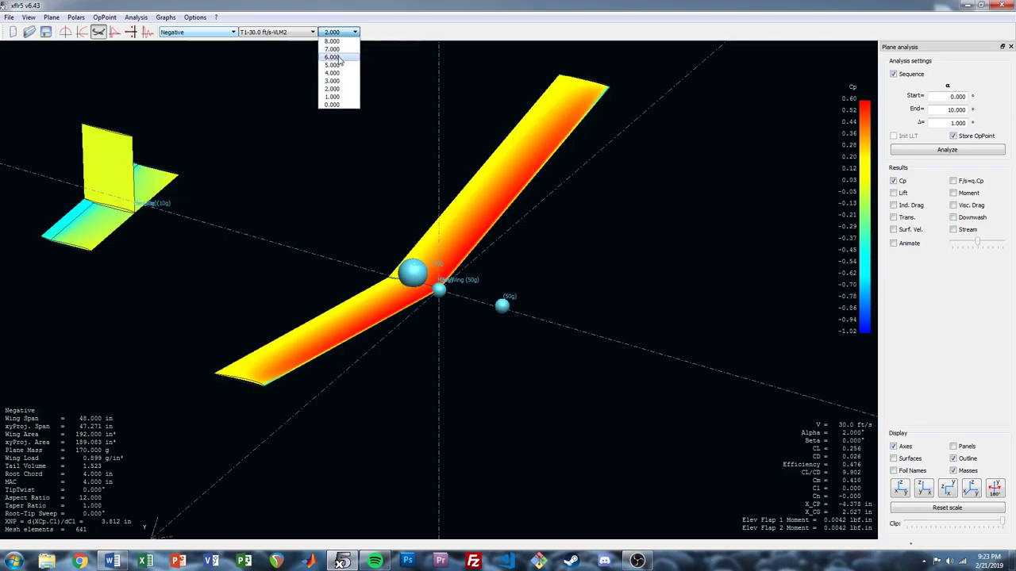
click(339, 57)
click(339, 35)
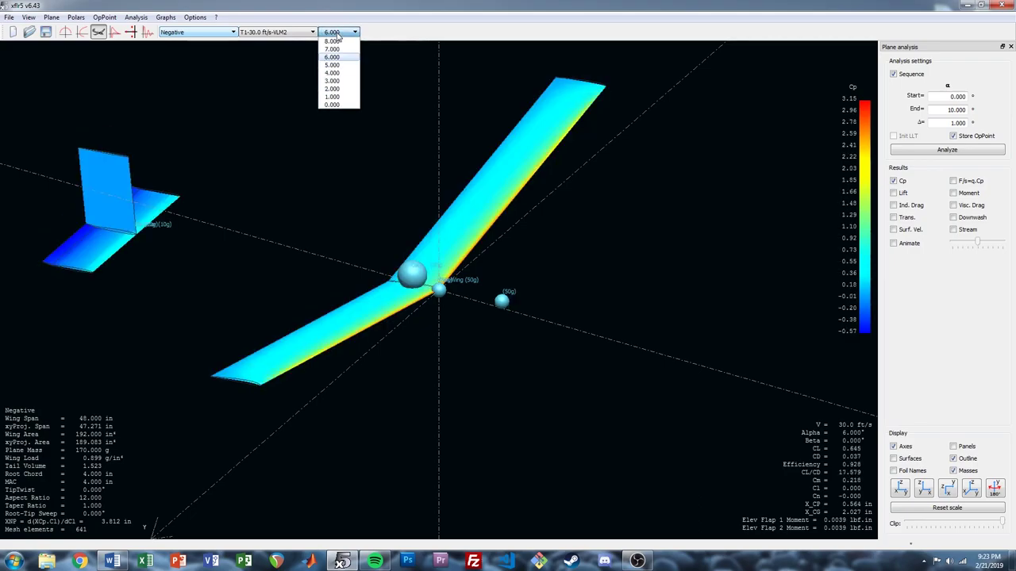
click(334, 49)
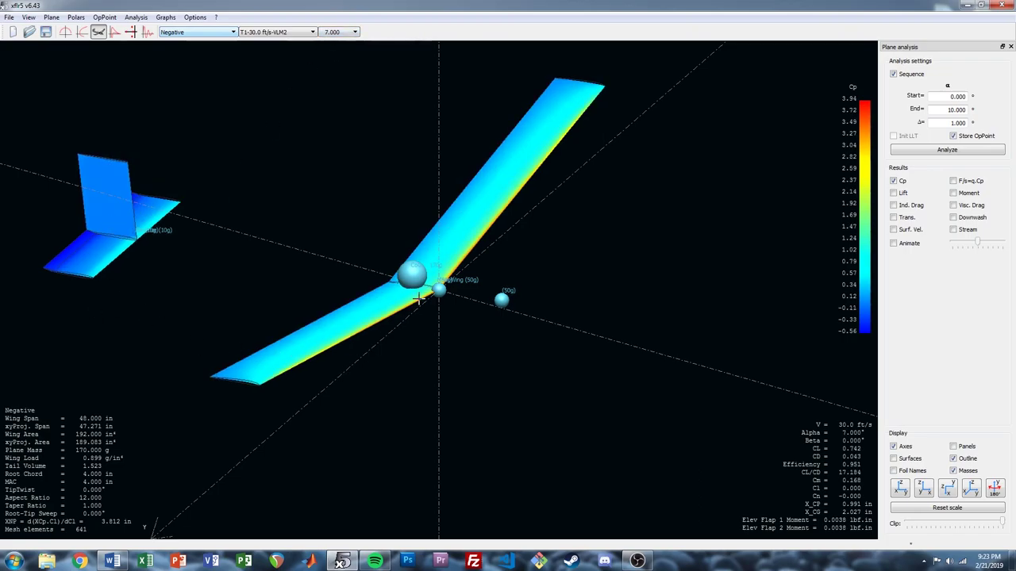
- Show the Negative plane at alpha 5° and then display the polar graphs to compare all three planes
drag(551, 323, 458, 274)
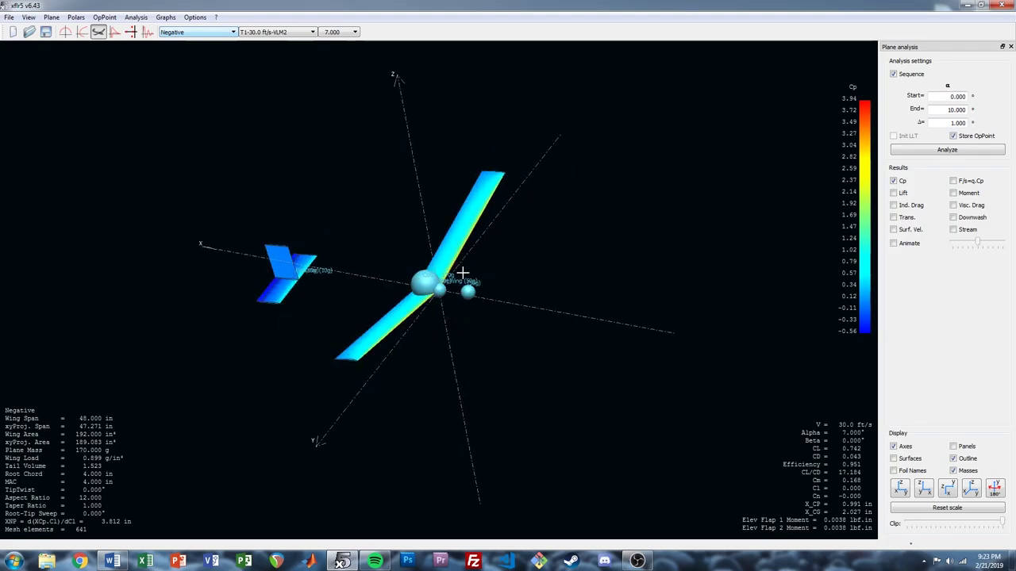
scroll(365, 254, up, 5)
drag(365, 254, 476, 274)
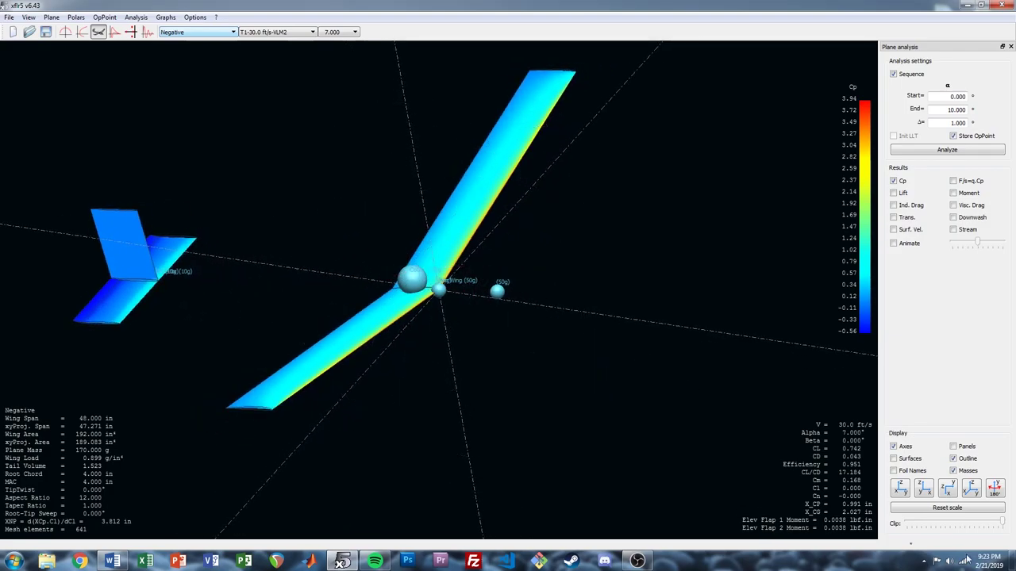
click(969, 508)
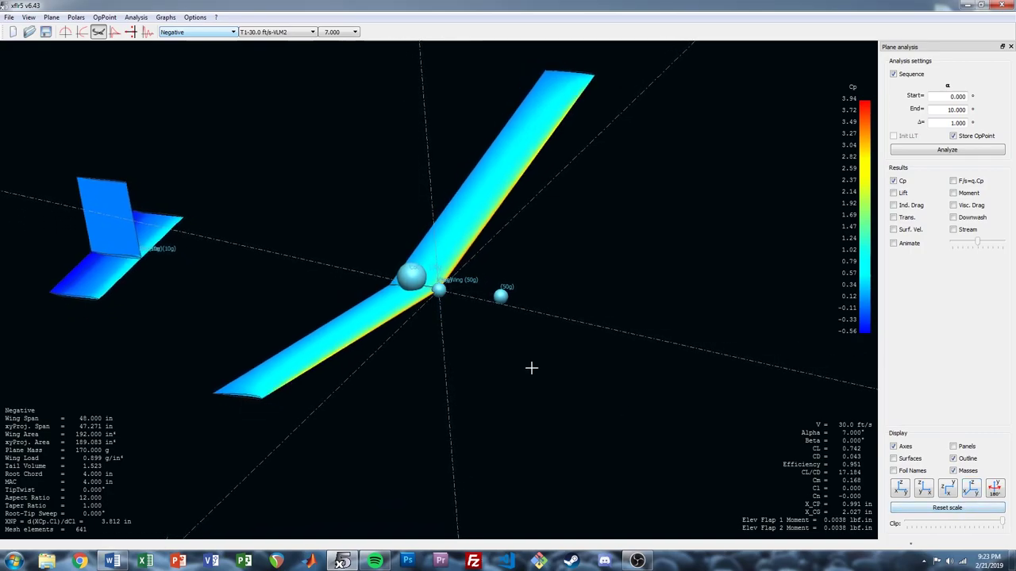
click(352, 32)
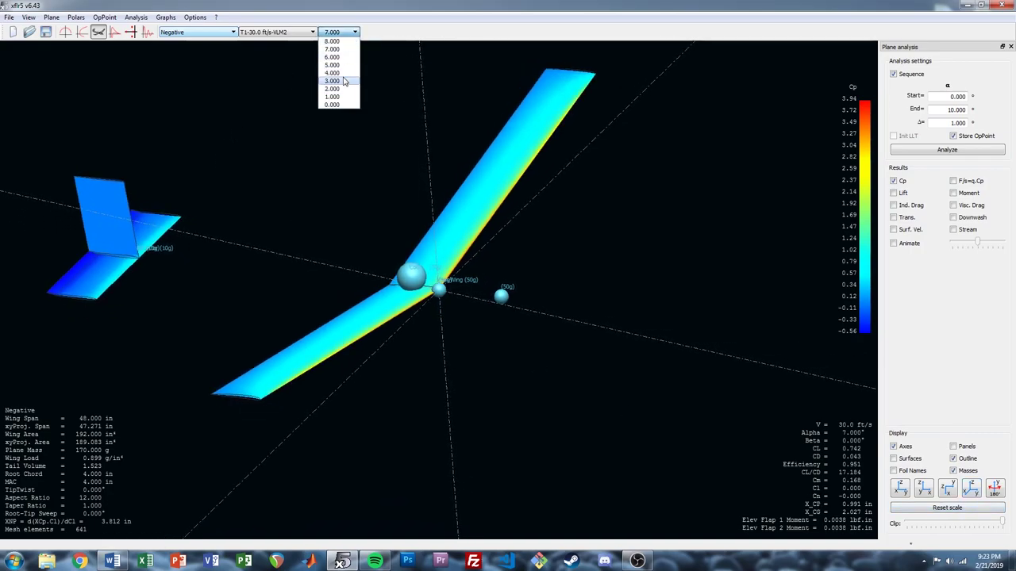
click(343, 65)
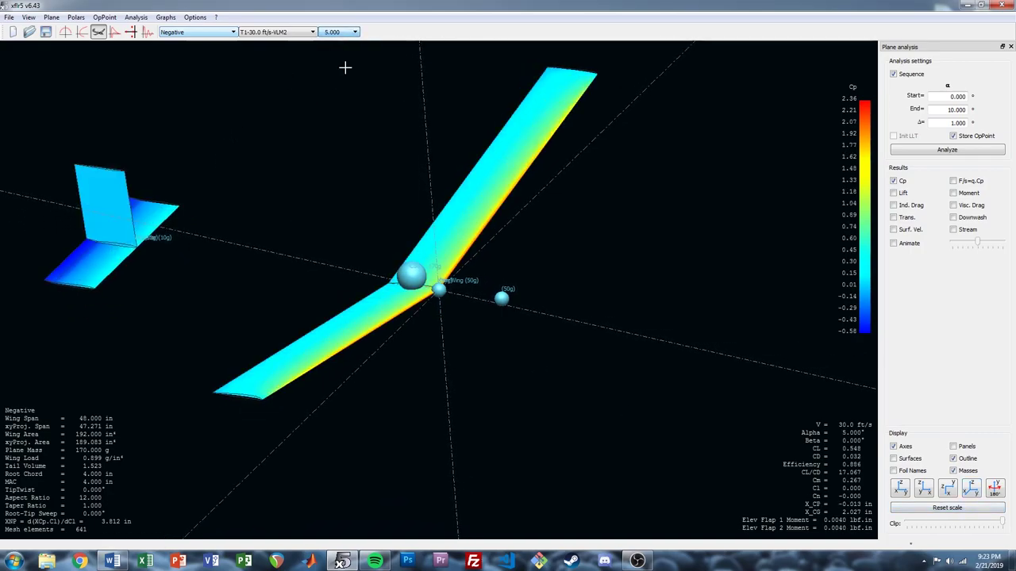
click(82, 33)
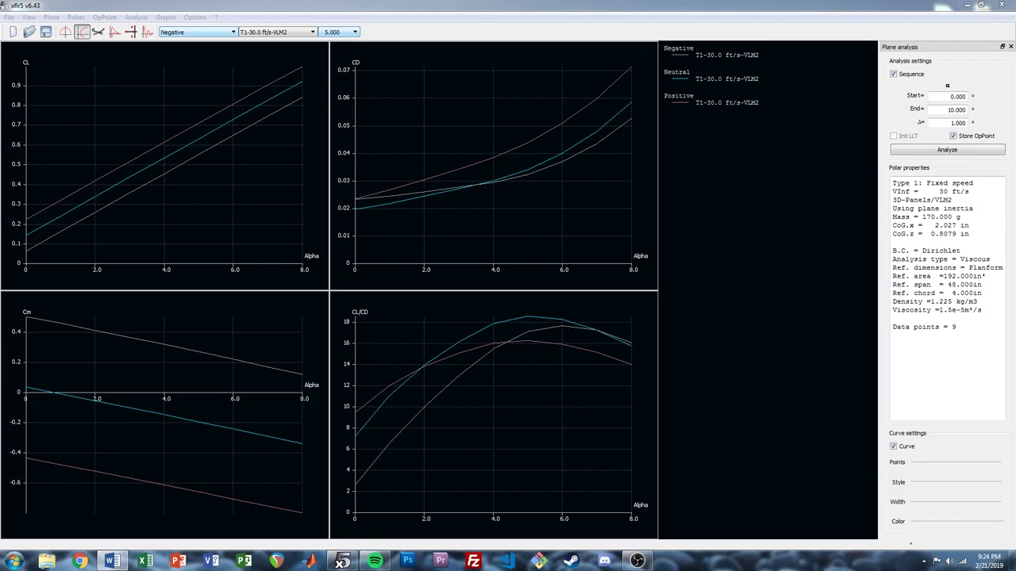
- Export the polars of all three planes into the desktop's UCF Controls Design folder
click(737, 182)
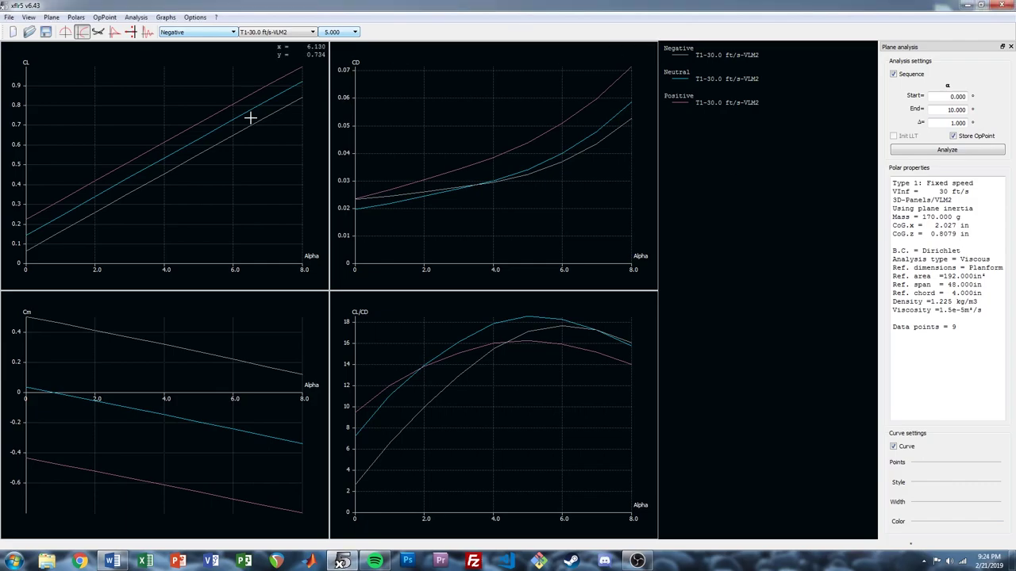
click(75, 18)
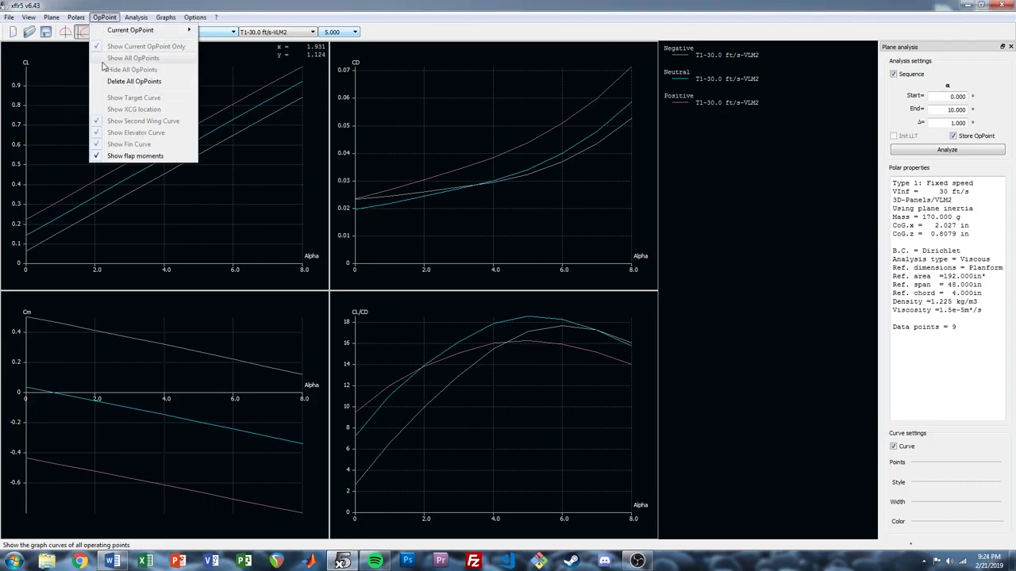
click(87, 60)
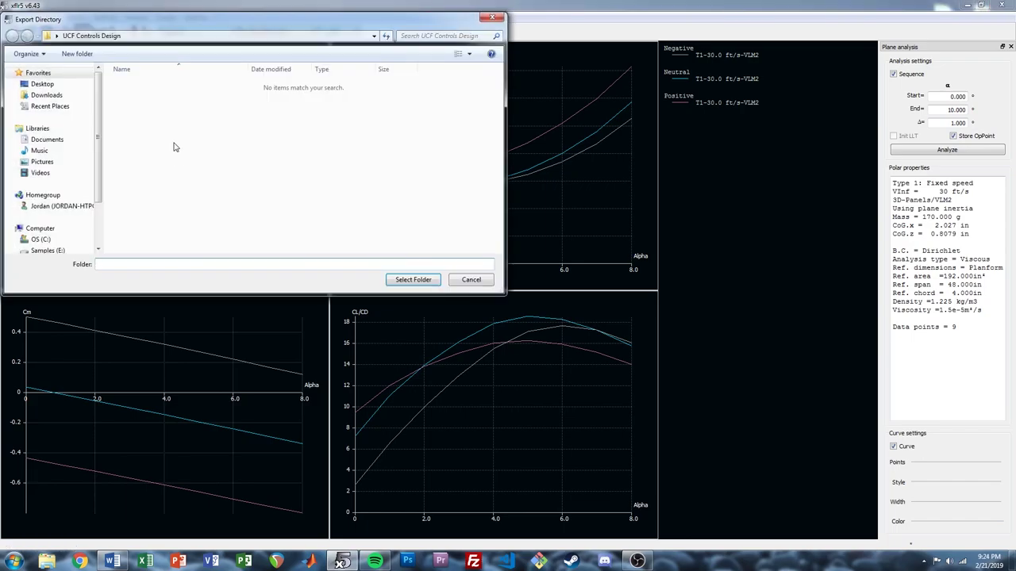
click(46, 85)
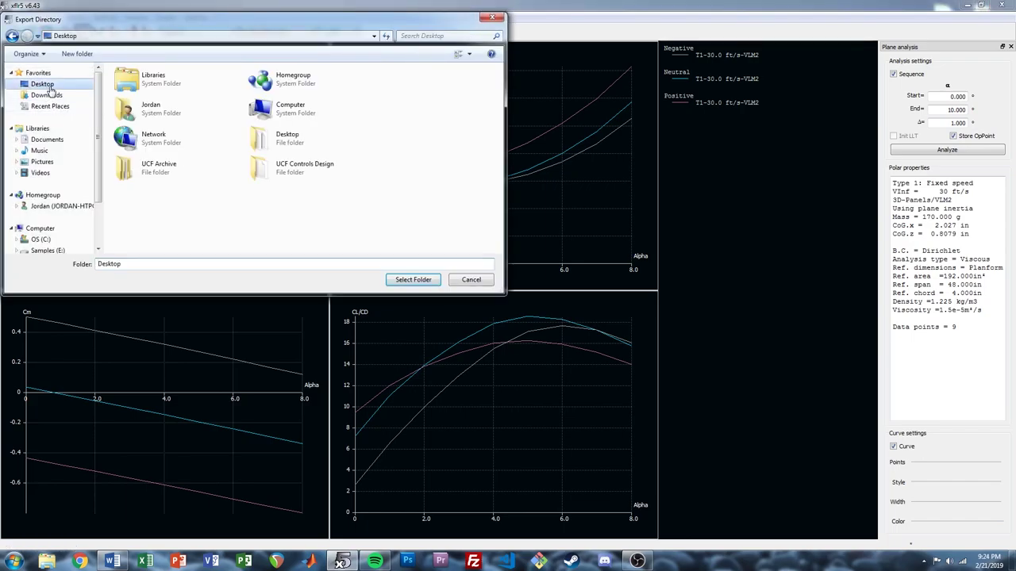
double_click(281, 170)
click(412, 280)
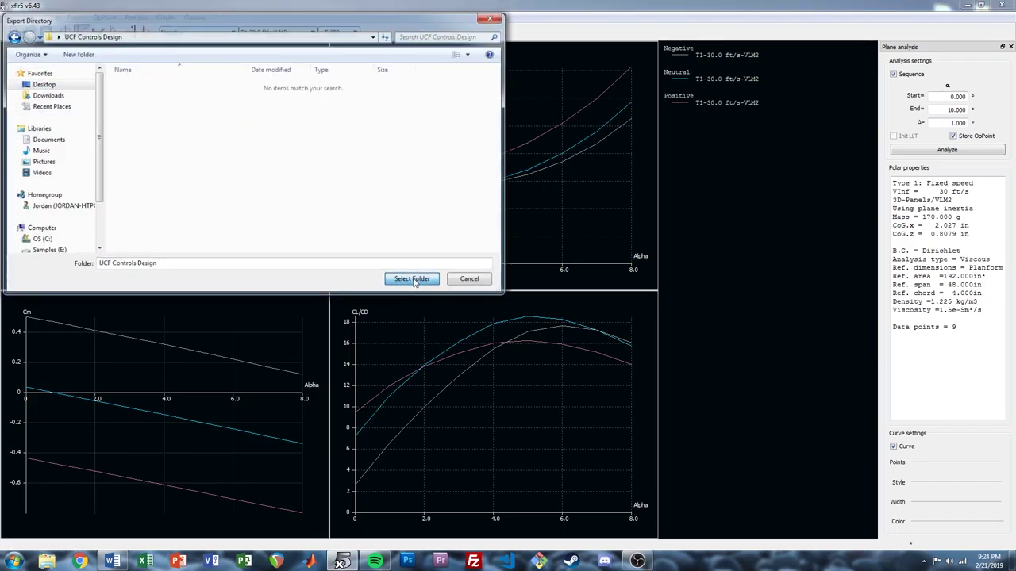
- Switch to Windows Explorer and open the UCF Controls Design folder on the desktop
click(49, 562)
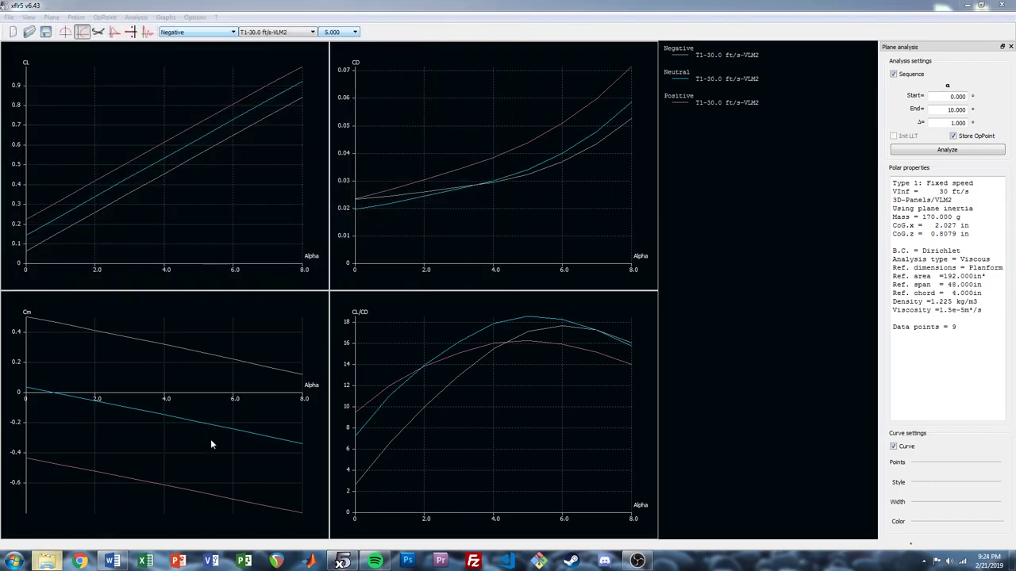
drag(627, 97, 470, 84)
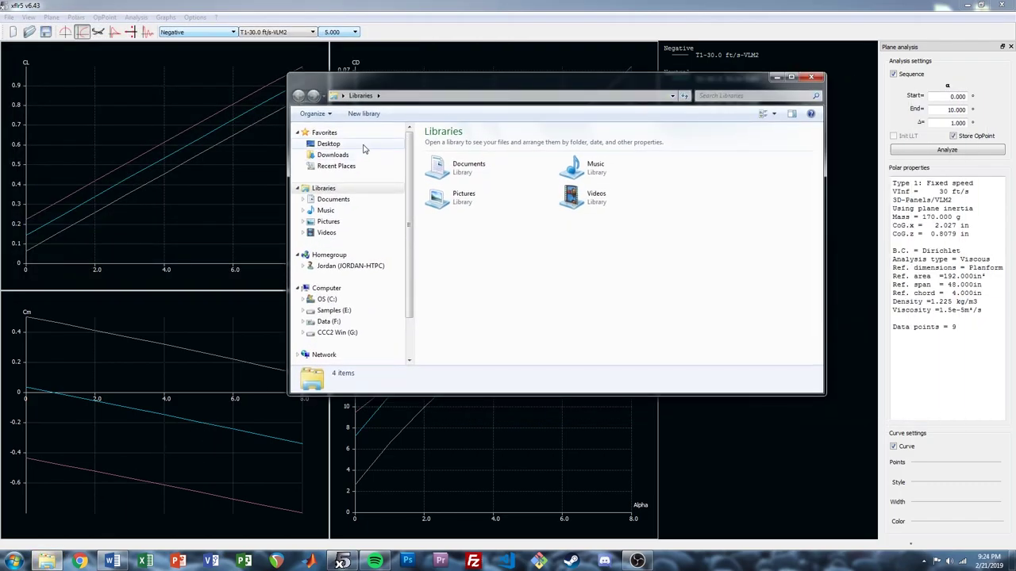
click(328, 143)
double_click(476, 245)
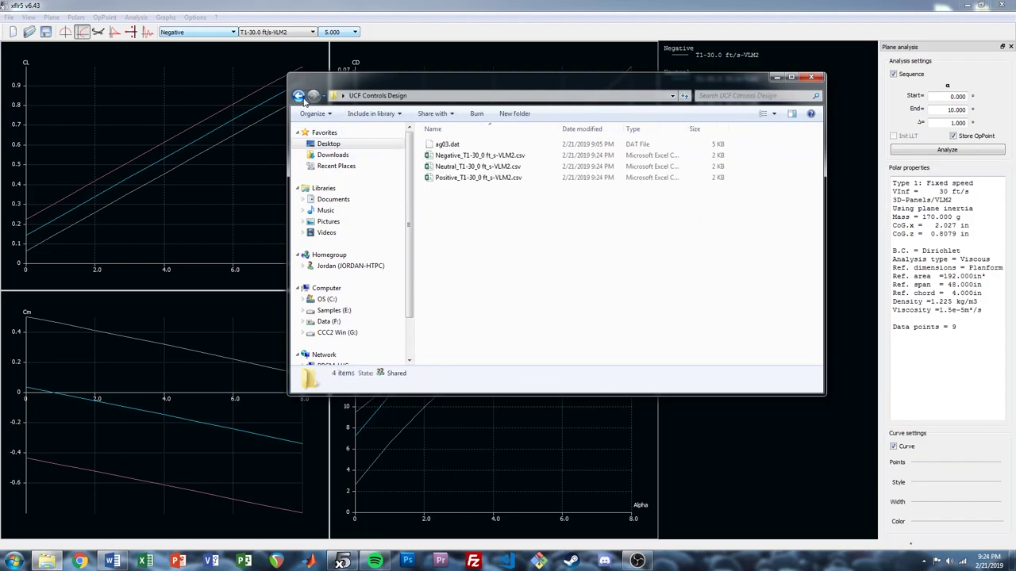
- Create a new Excel worksheet named AeroData in the UCF Controls Design folder and open it
right_click(449, 214)
mouse_move(501, 388)
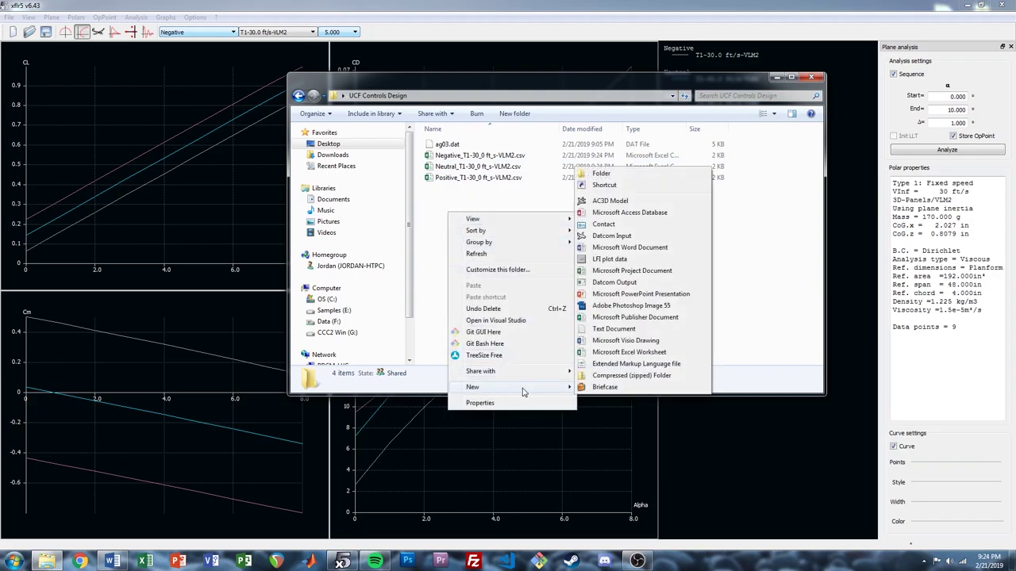
click(623, 353)
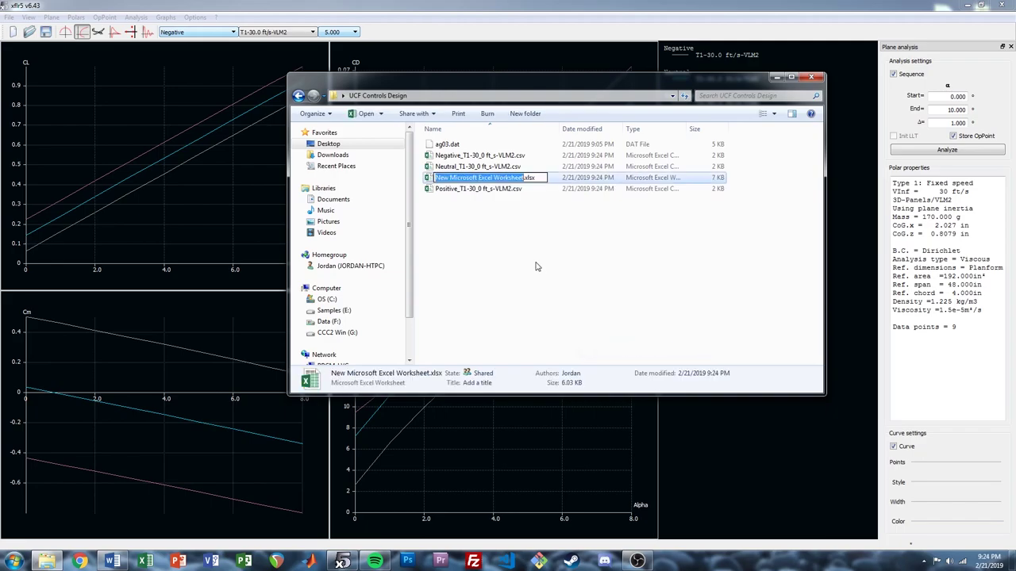
text(AeroData)
key(Return)
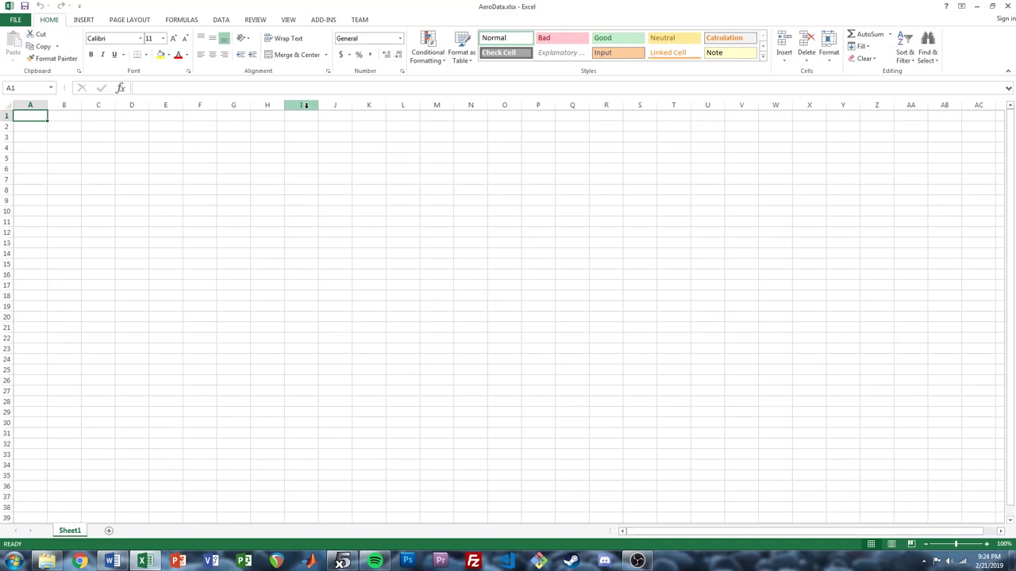
- Enter the column headers alpha, elevator, CL, CD and Cm in cells A1 to E1
text(alpha)
key(Tab)
text(elevat)
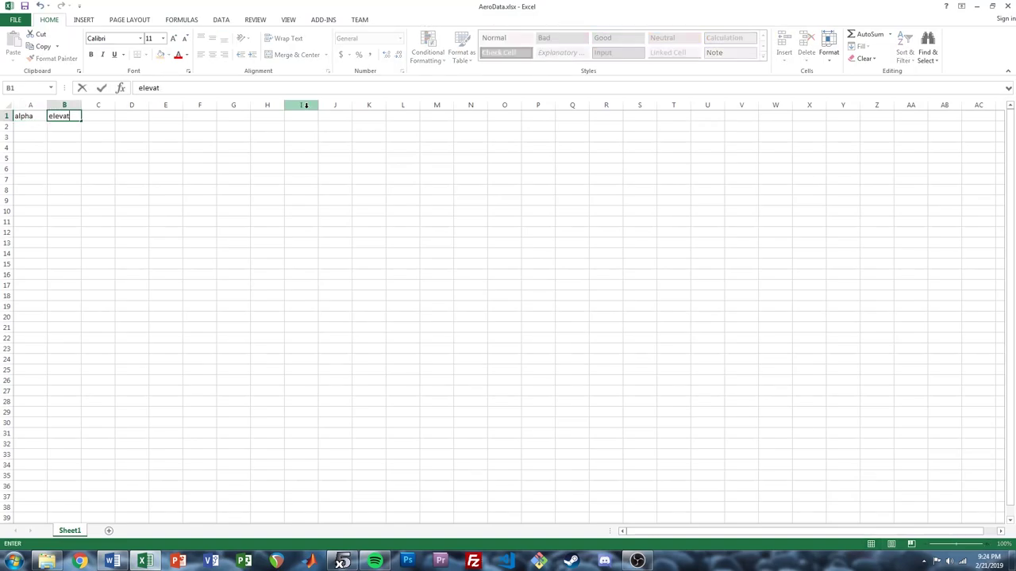
text(or)
key(Tab)
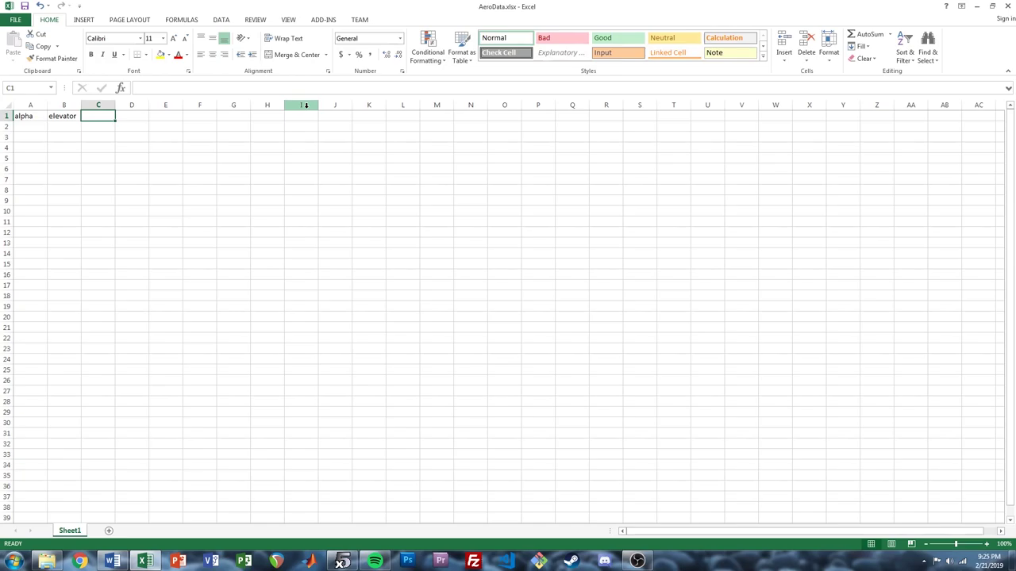
text(CL)
key(Tab)
text(CD)
key(Tab)
text(Cm)
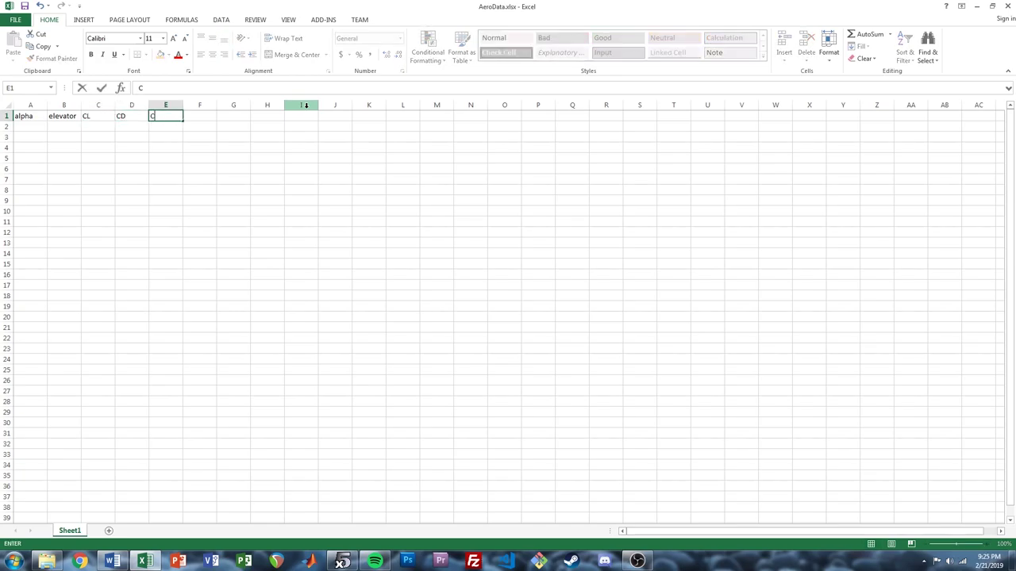
key(Return)
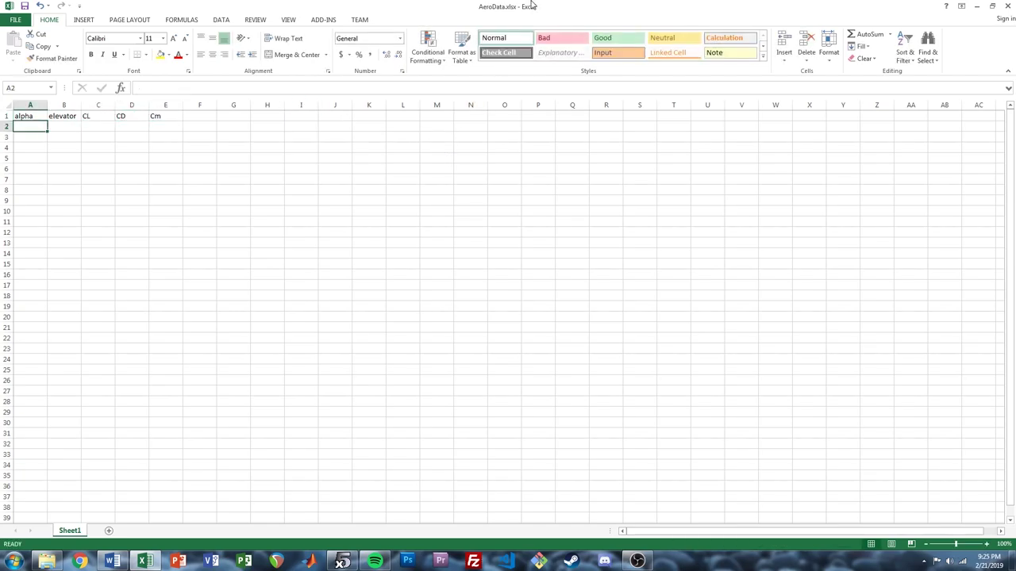
- Shrink the AeroData workbook to a smaller window and open Negative_T1-30_0 ft_s-VLM2.csv beside it
drag(520, 6, 353, 130)
click(595, 256)
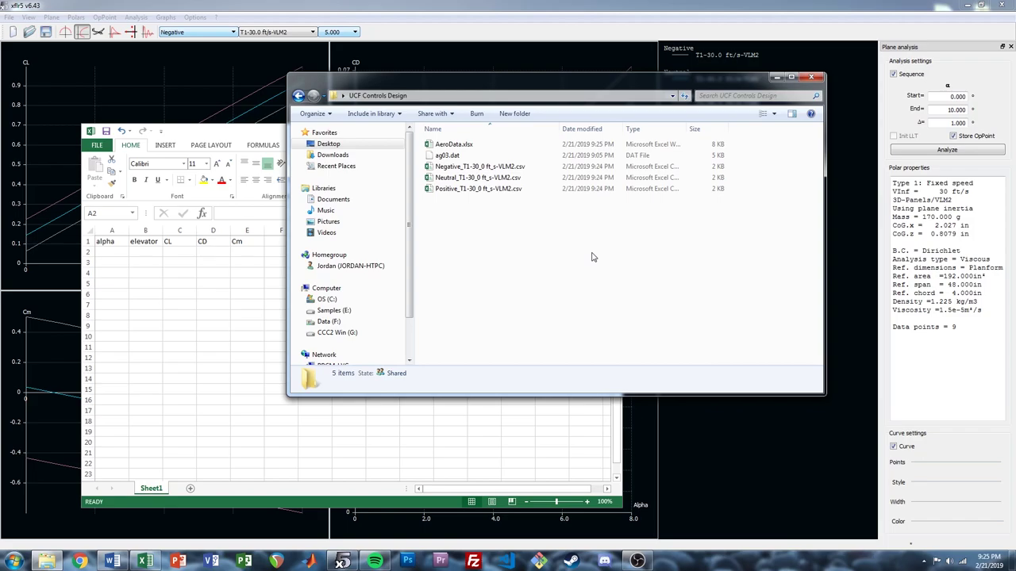
double_click(480, 166)
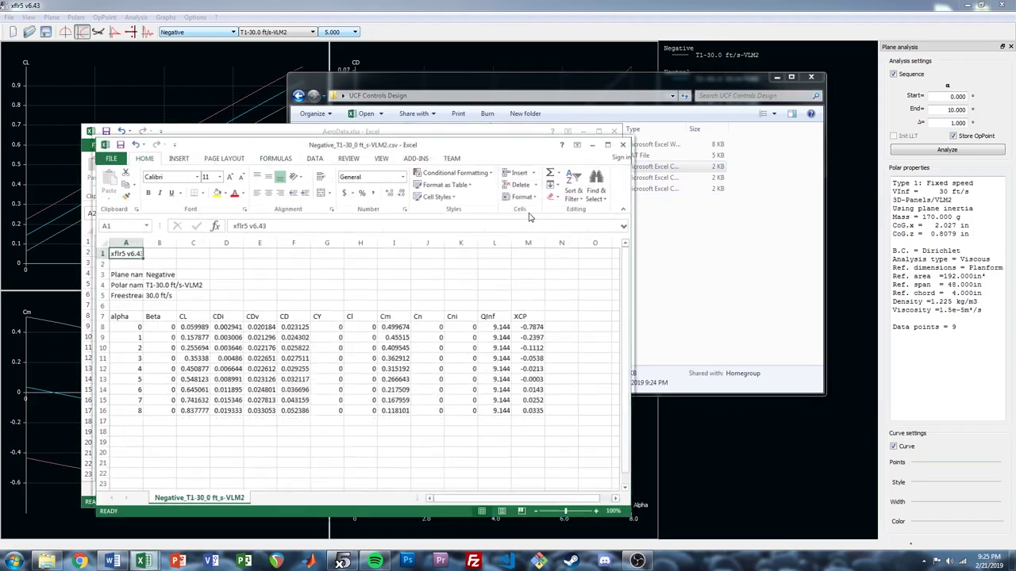
drag(401, 147, 606, 100)
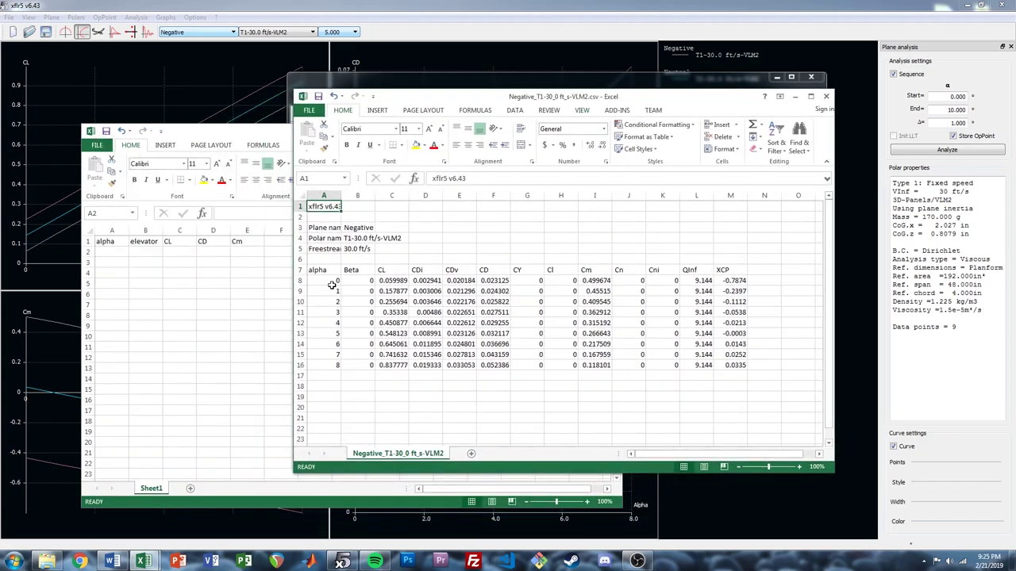
- Copy the alpha values 0 to 8 from the Negative data into AeroData's alpha column, starting at A2
drag(334, 280, 337, 366)
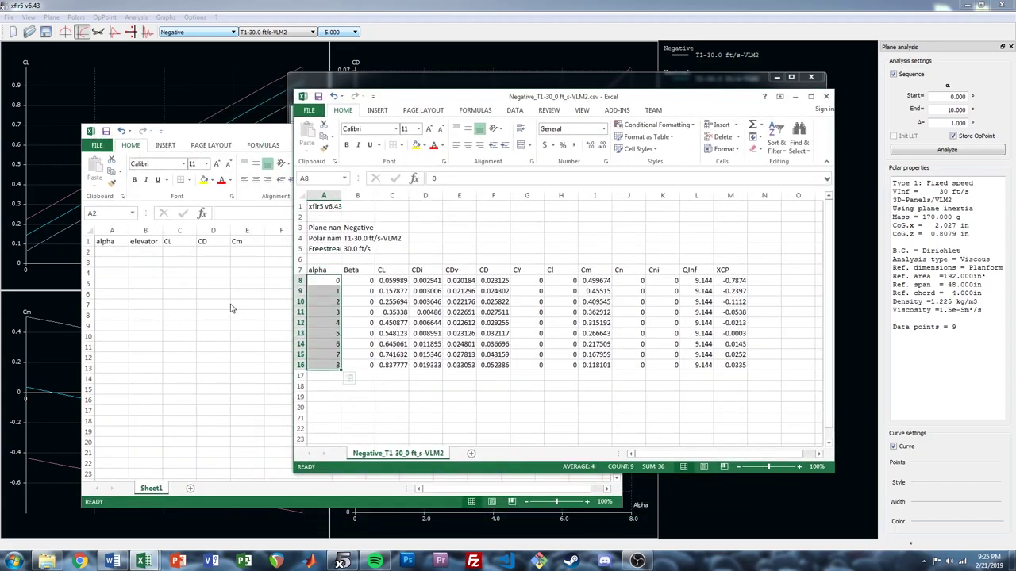
key(ctrl+c)
click(113, 252)
key(ctrl+v)
key(alt+Tab)
click(425, 386)
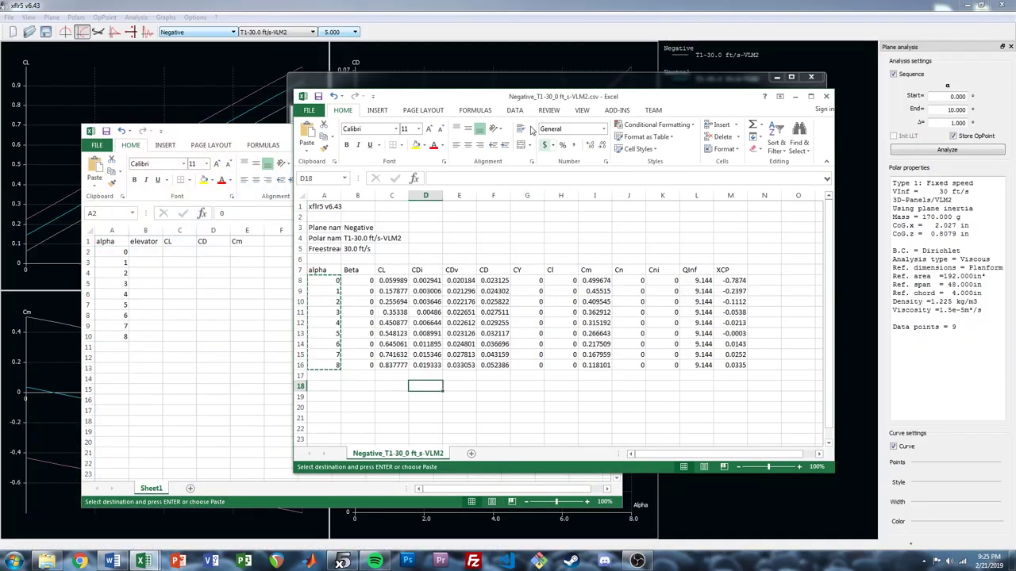
- Fill AeroData's elevator column with -10 for all nine alpha rows, B2 to B10
key(alt+Tab)
click(147, 251)
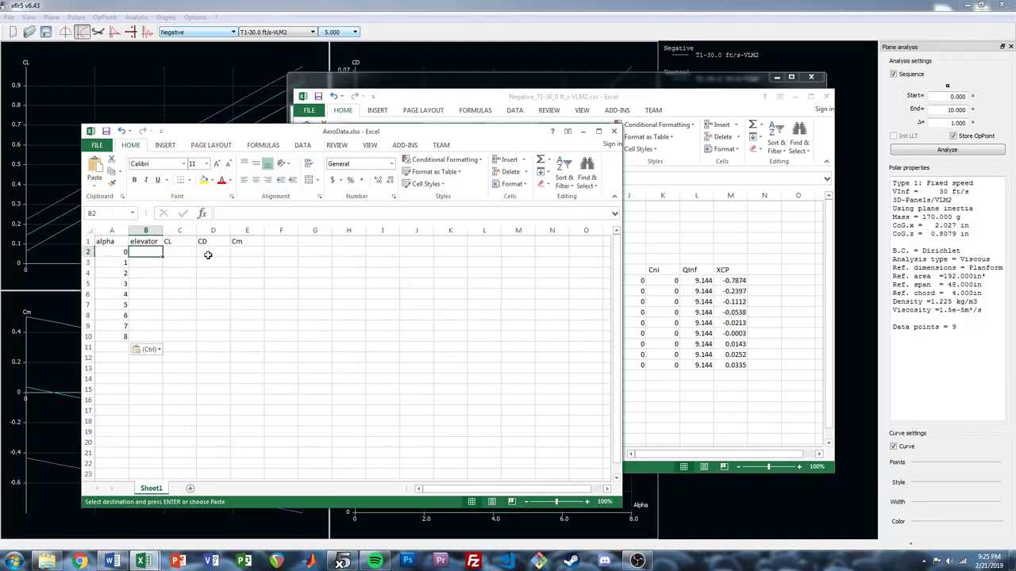
text(-10)
key(ctrl+Return)
key(ctrl+c)
key(Down)
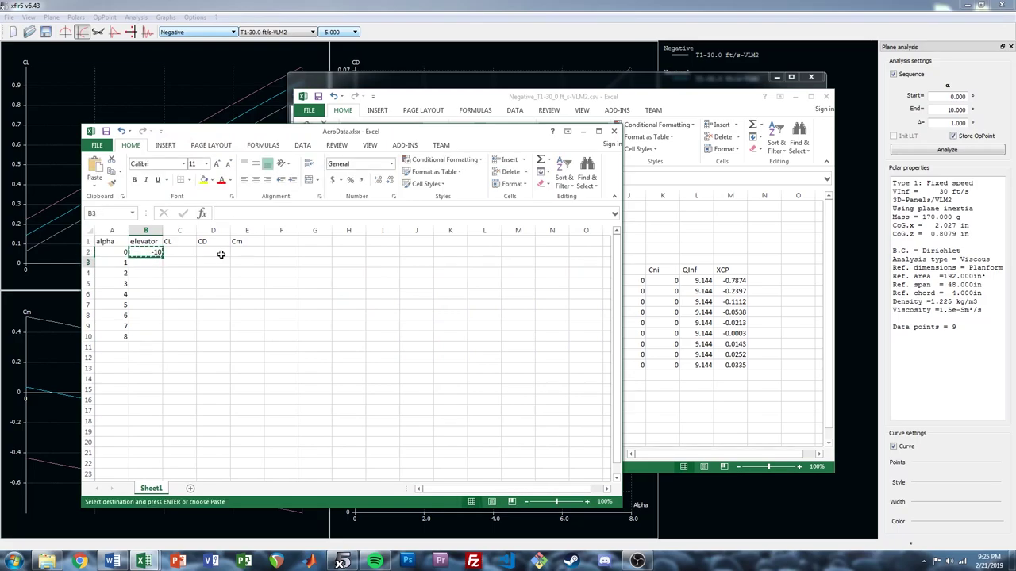
key(shift+Down)
key(shift+Down)
key(shift+Down)
key(shift+Down)
key(shift+Down)
key(shift+Down)
key(shift+Down)
key(shift+Down)
key(shift+Up)
key(ctrl+v)
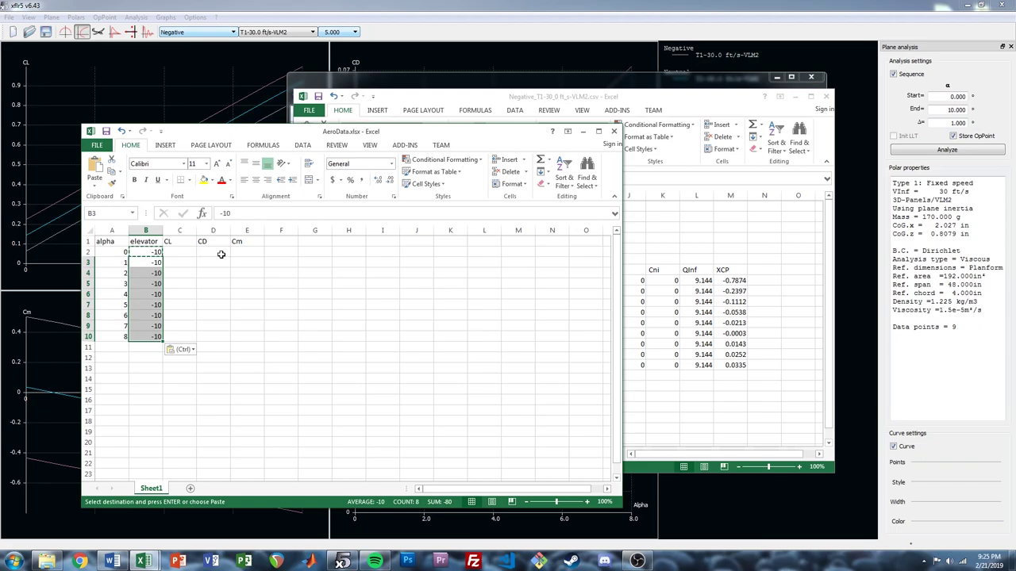
click(230, 262)
click(234, 280)
key(Escape)
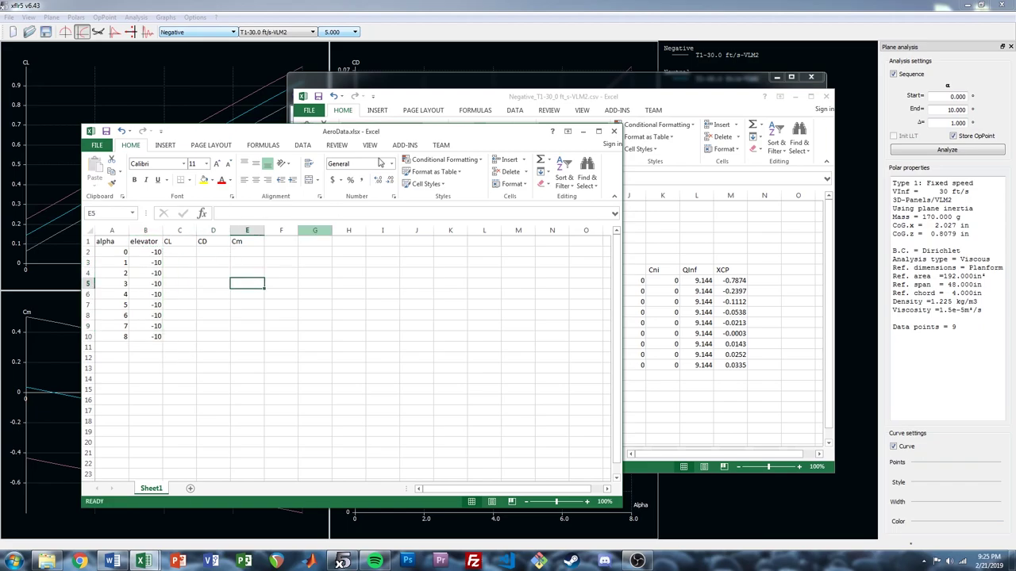
- Copy the Negative plane's CL, CD and Cm values together into AeroData, starting at C2
click(450, 83)
key(Return)
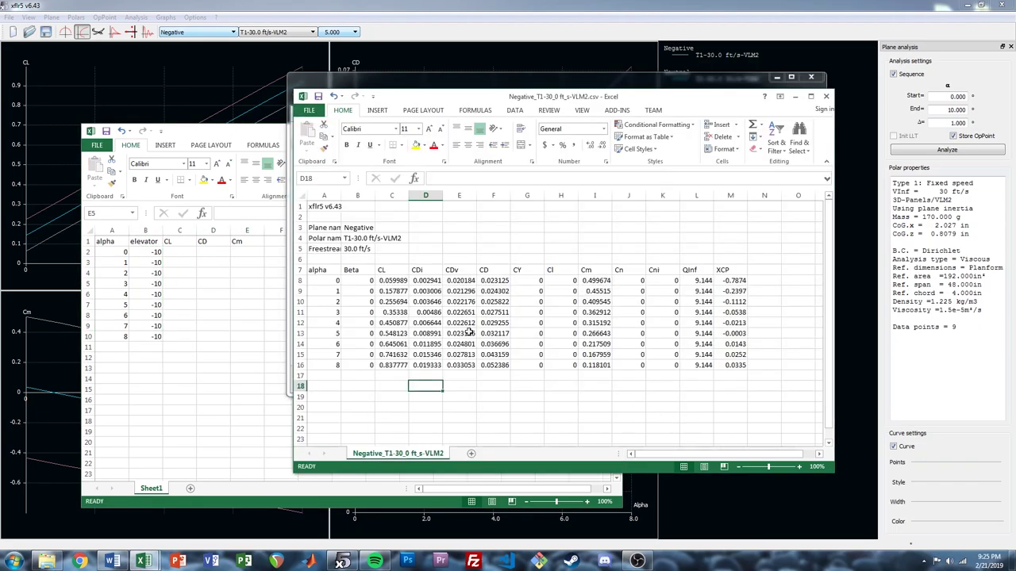
drag(402, 285, 397, 366)
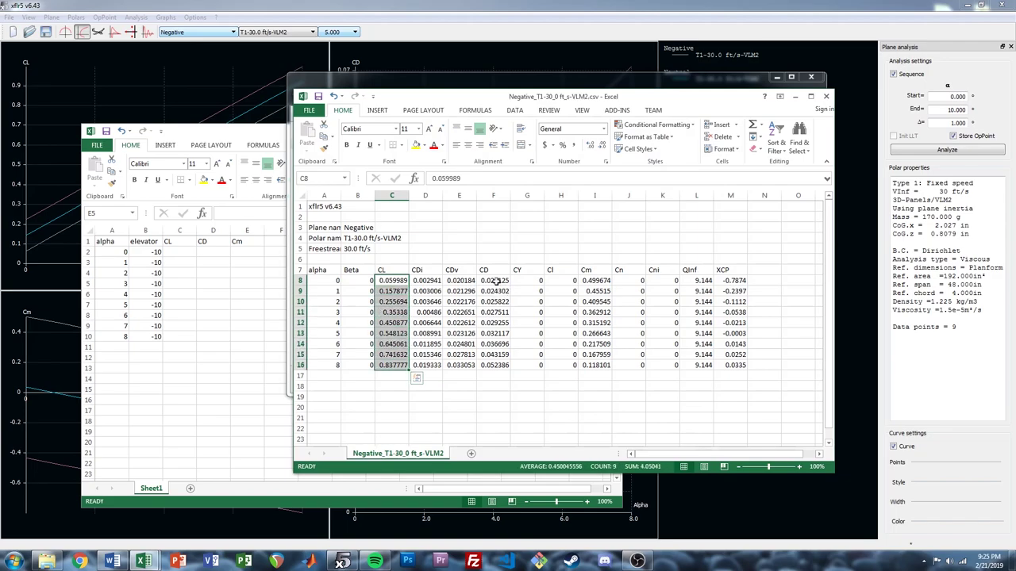
drag(495, 281, 493, 366)
drag(596, 279, 597, 365)
key(ctrl+c)
click(195, 134)
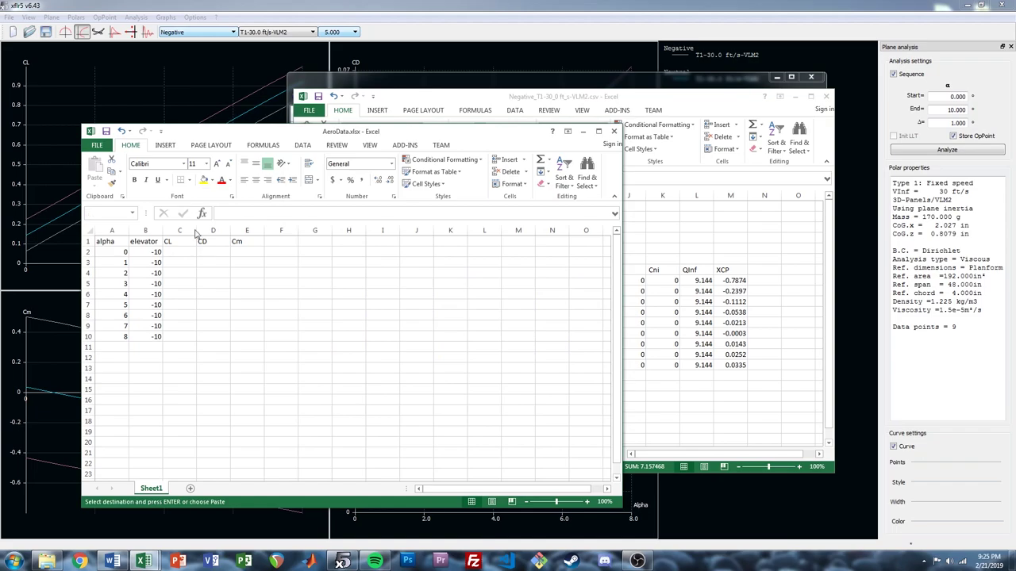
click(179, 252)
key(ctrl+v)
click(316, 266)
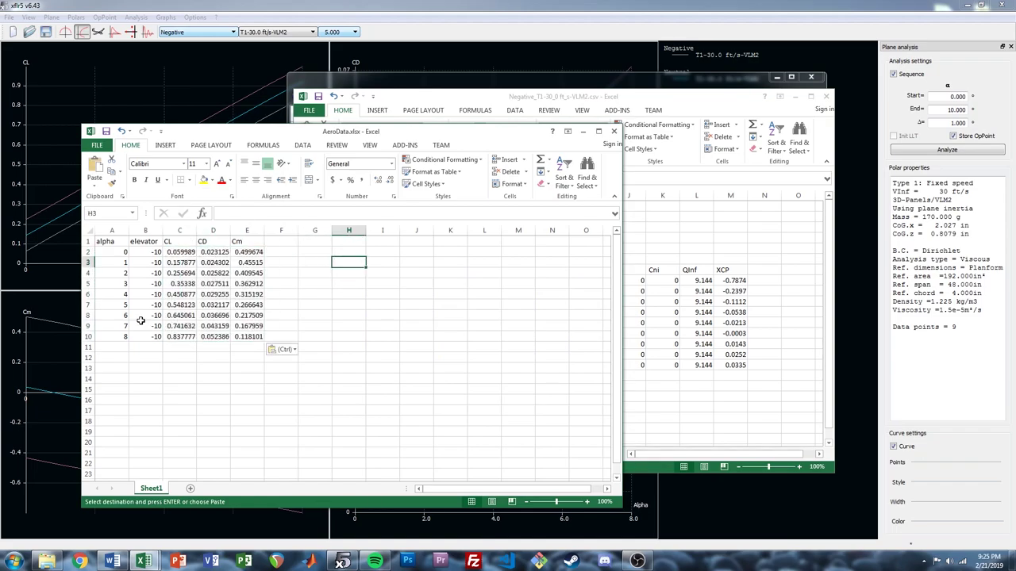
- Duplicate the alpha values 0 to 8 into cells A11 to A19 below the existing block
drag(118, 251, 113, 338)
key(ctrl+c)
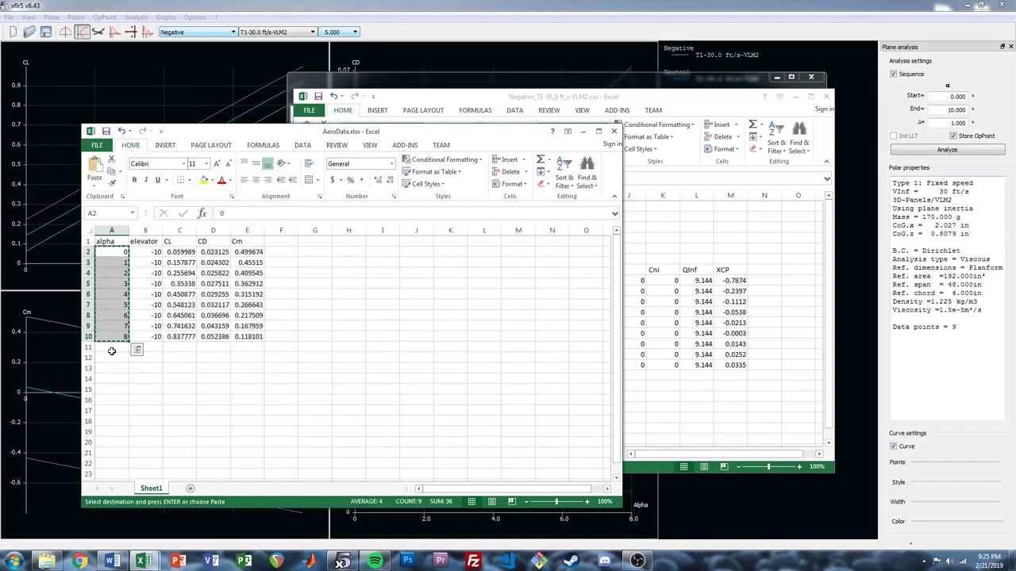
click(111, 347)
key(ctrl+v)
click(211, 399)
- Fill the elevator cells B11 to B19 with 0 for the second block of alpha rows
click(148, 346)
text(0)
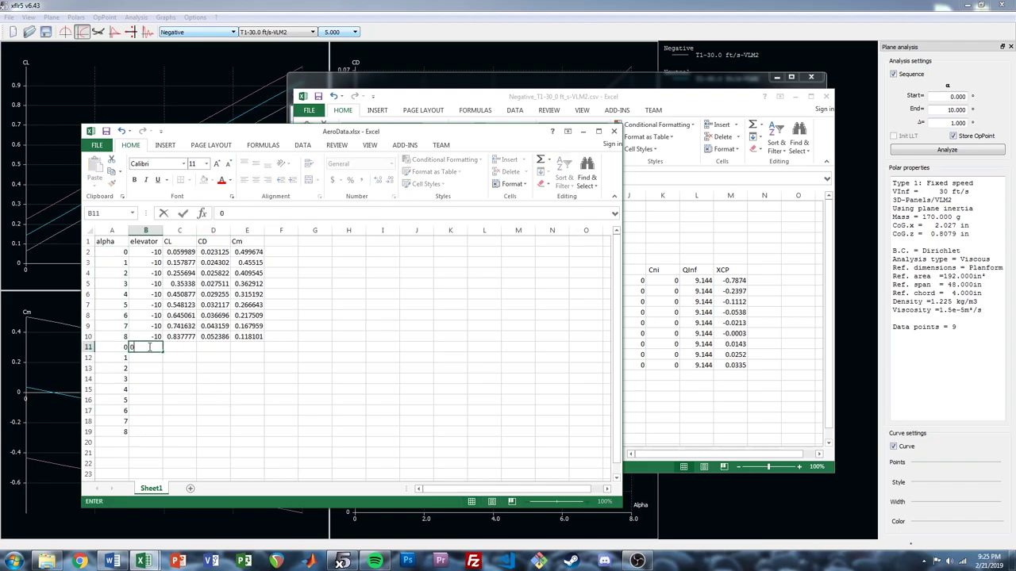
key(Return)
click(149, 347)
key(ctrl+c)
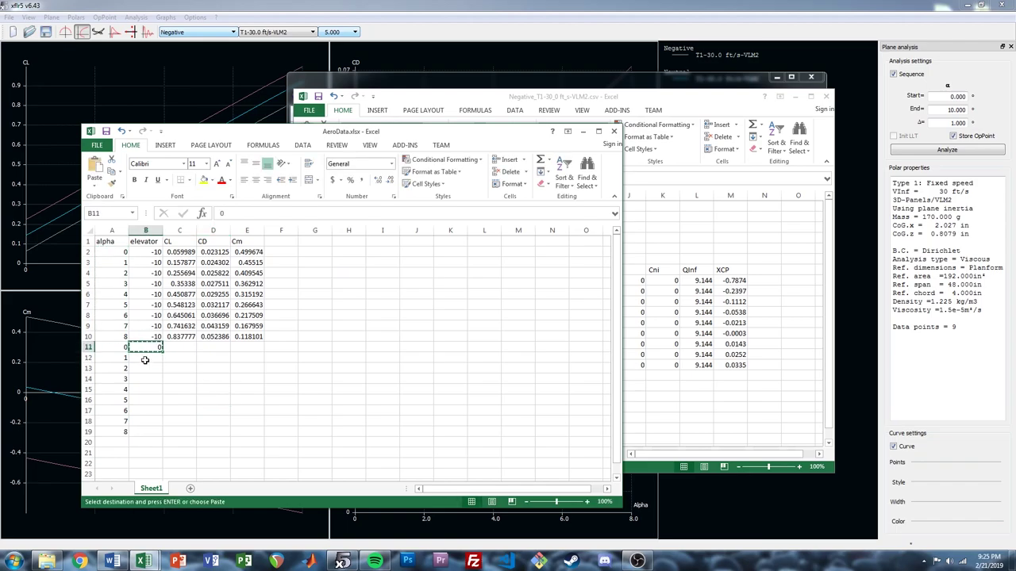
drag(146, 358, 146, 431)
key(ctrl+v)
click(212, 388)
- Close the Negative polar file and open Neutral_T1-30_0 ft_s-VLM2.csv from the UCF Controls Design folder
click(692, 87)
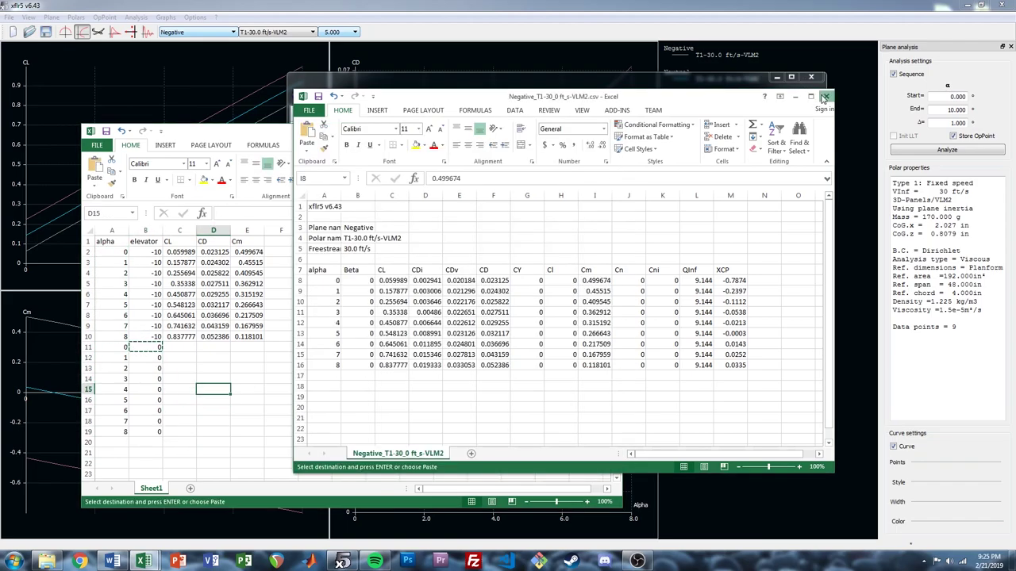
click(691, 85)
double_click(444, 166)
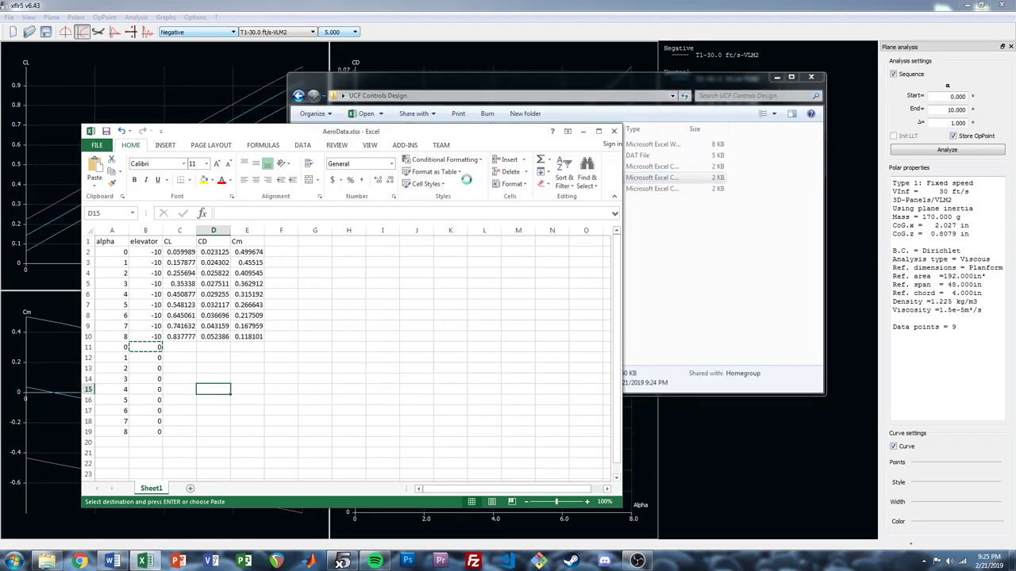
- Copy the Neutral plane's nine CL, CD and Cm values together into AeroData, starting at C11
drag(193, 327, 192, 412)
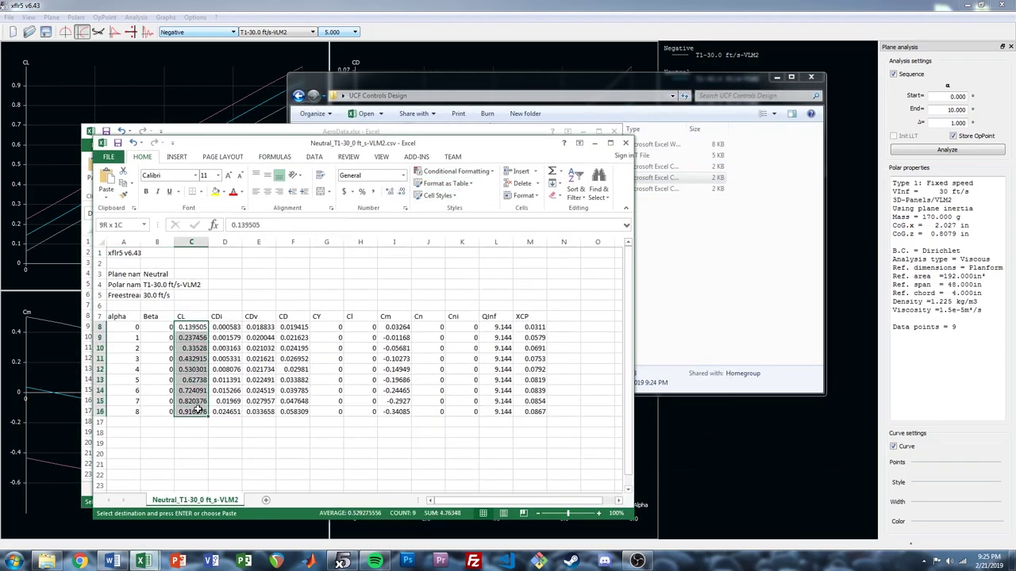
ctrl+drag(293, 327, 295, 412)
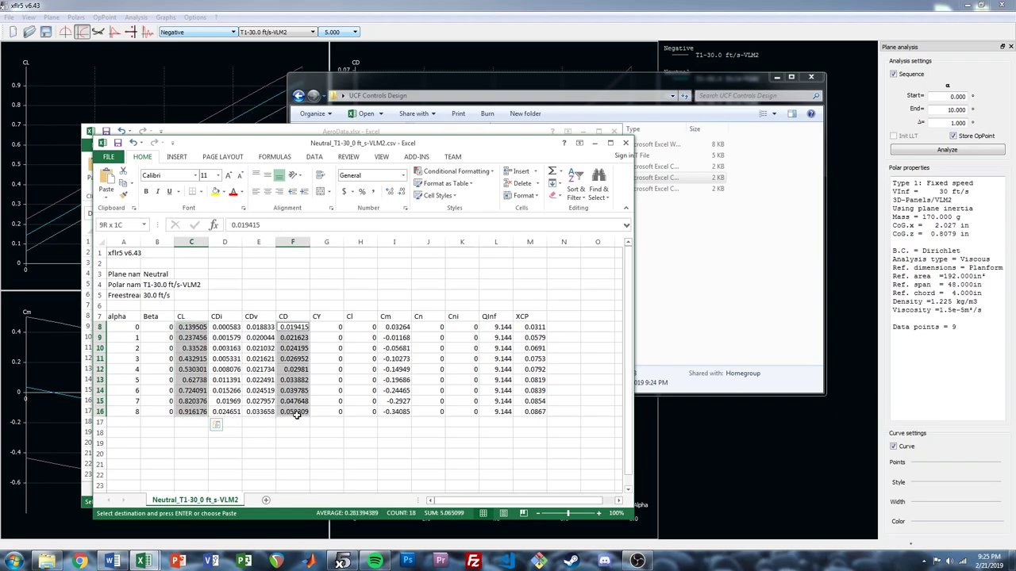
ctrl+drag(400, 328, 400, 411)
key(ctrl+c)
drag(381, 149, 561, 152)
click(211, 328)
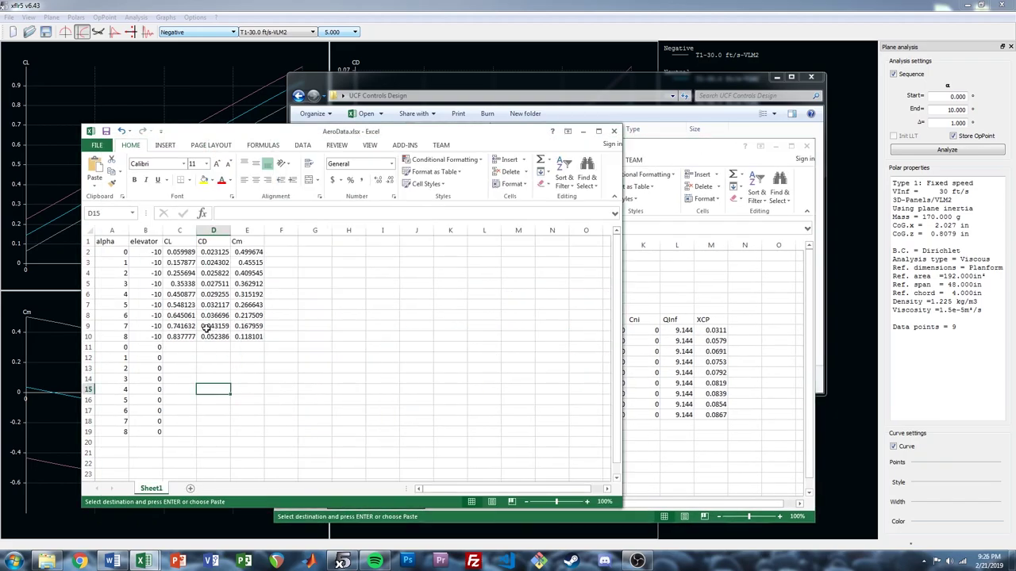
click(182, 351)
key(ctrl+v)
- Duplicate the alpha values 0 to 8 from A11 to A19 into cells A20 to A28
scroll(194, 345, down, 3)
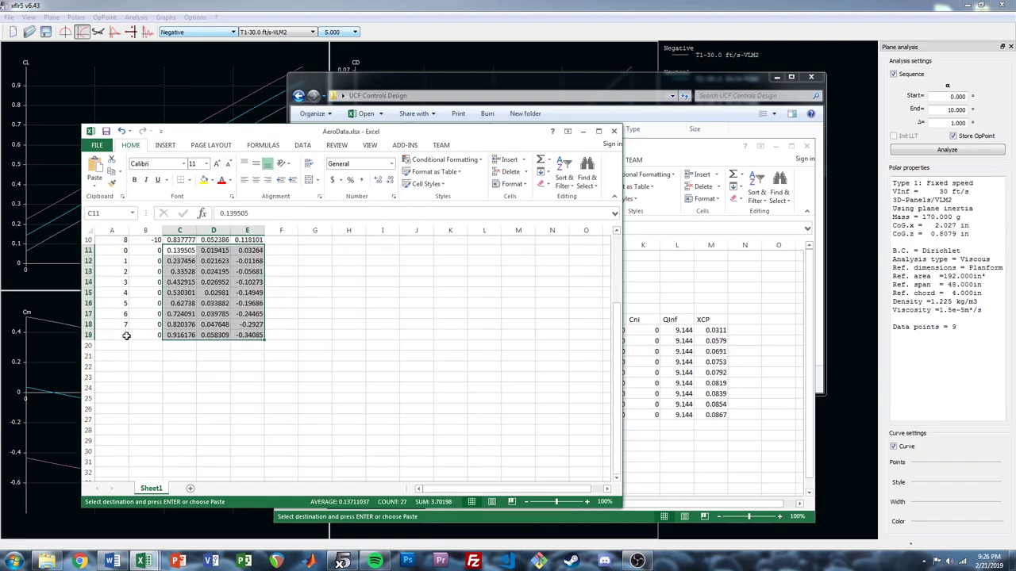
drag(112, 337, 119, 252)
key(ctrl+c)
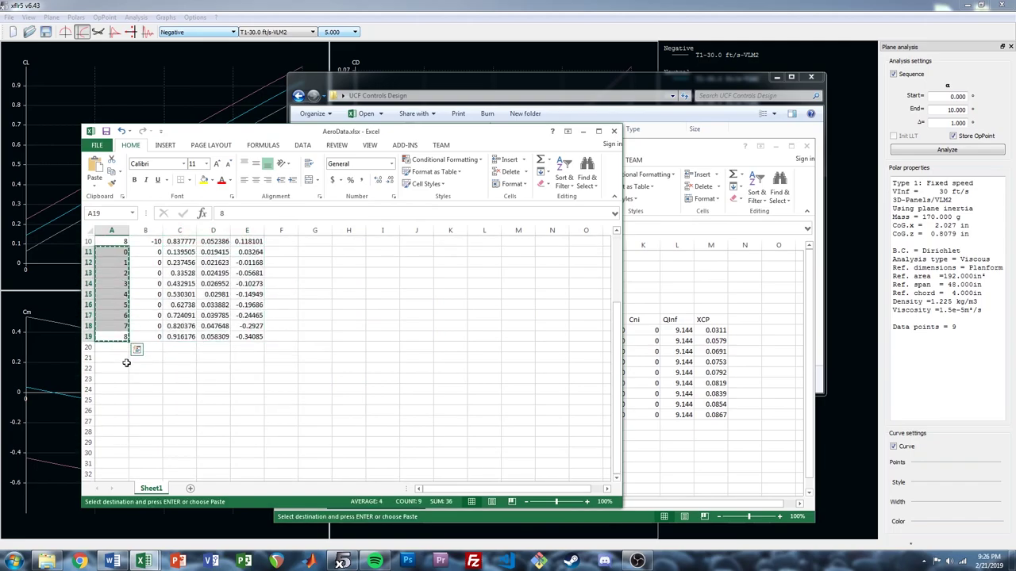
click(118, 350)
key(ctrl+v)
- Fill the elevator cells B20 to B28 with 10 for the third block of alpha rows
key(Right)
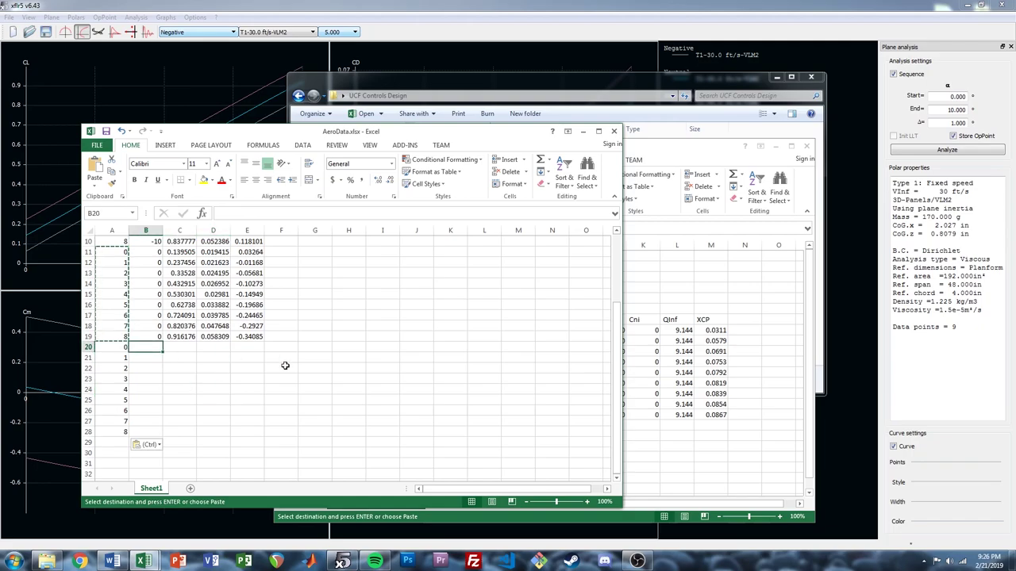
text(10)
key(Return)
click(152, 346)
key(ctrl+c)
mouse_move(147, 357)
mouse_down()
mouse_move(157, 430)
mouse_move(146, 358)
mouse_up()
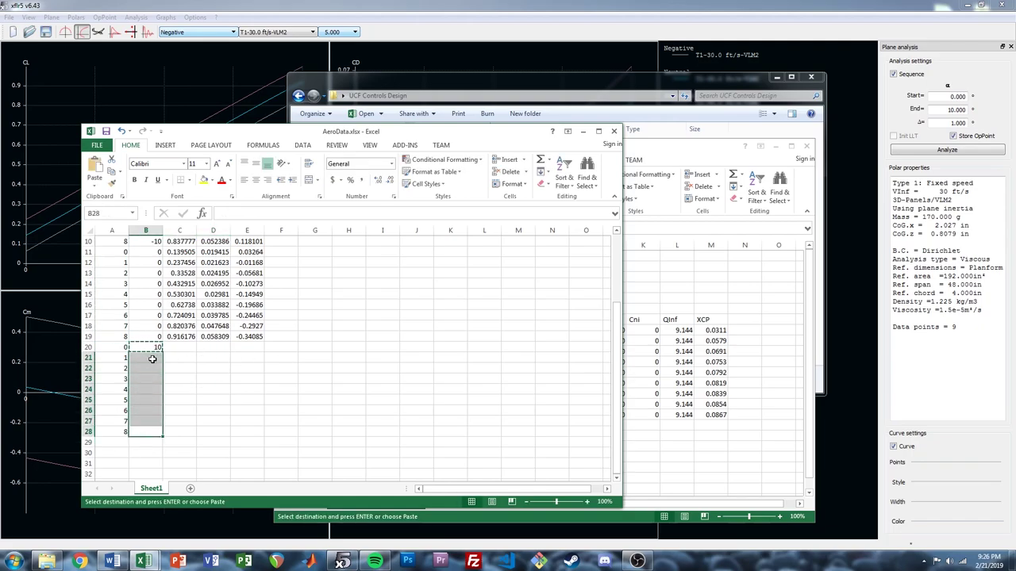
key(ctrl+v)
click(179, 358)
- Close the Neutral polar file and open Positive_T1-30_0 ft_s-VLM2.csv from the UCF Controls Design folder
click(718, 150)
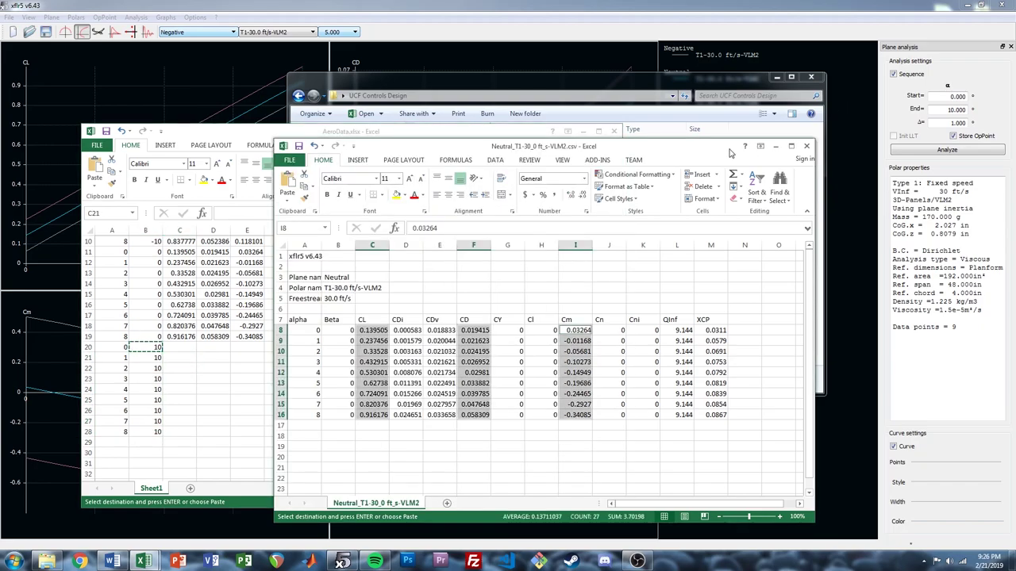
click(806, 146)
click(669, 262)
double_click(415, 199)
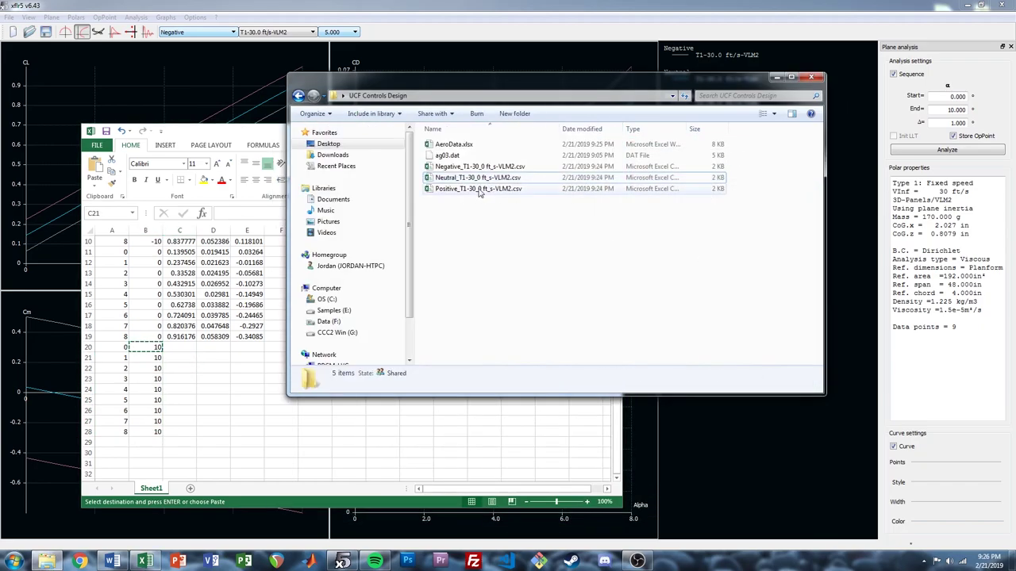
- Copy the Positive plane's CL, CD and Cm values together into AeroData, starting at C20, and close the Positive file
drag(190, 327, 191, 412)
drag(293, 327, 293, 412)
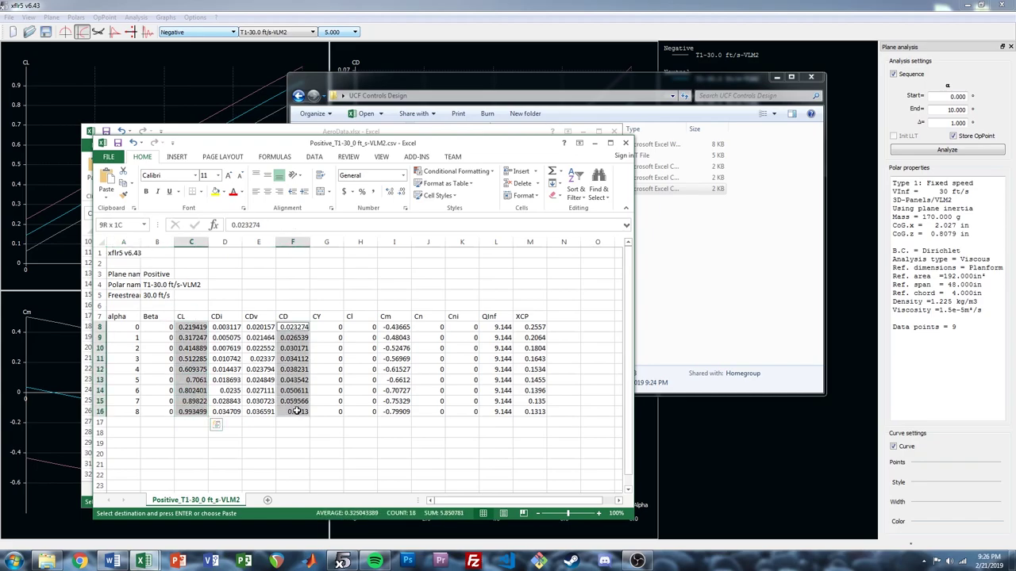
drag(395, 326, 406, 412)
key(ctrl+c)
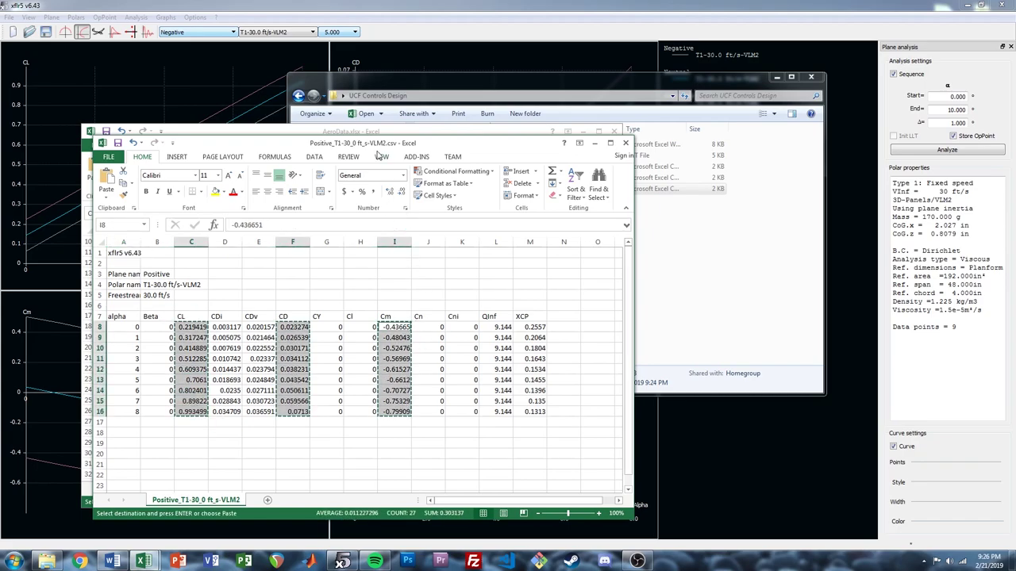
drag(381, 143, 543, 137)
click(233, 135)
click(180, 347)
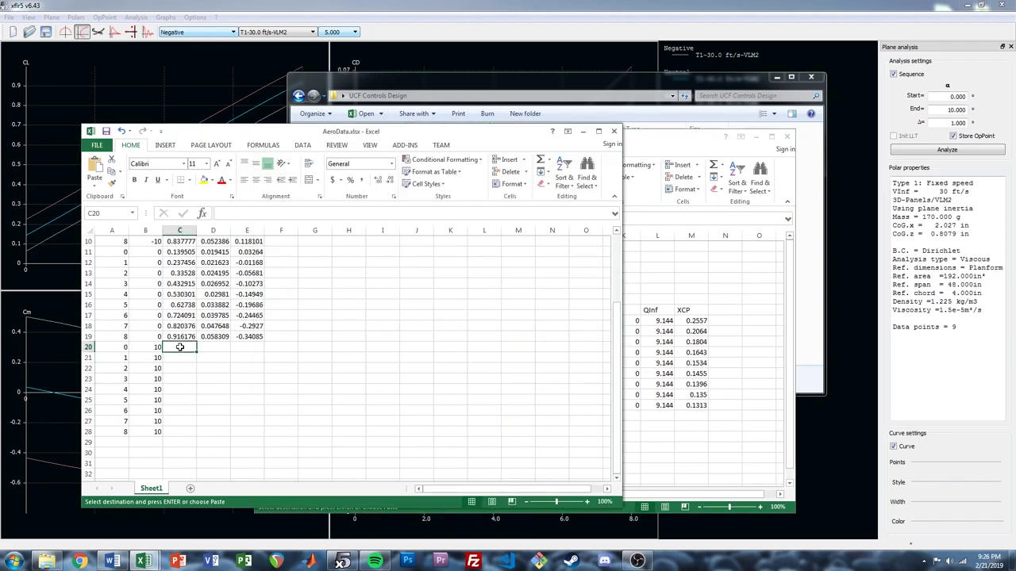
key(ctrl+v)
click(207, 284)
scroll(198, 289, up, 3)
key(Escape)
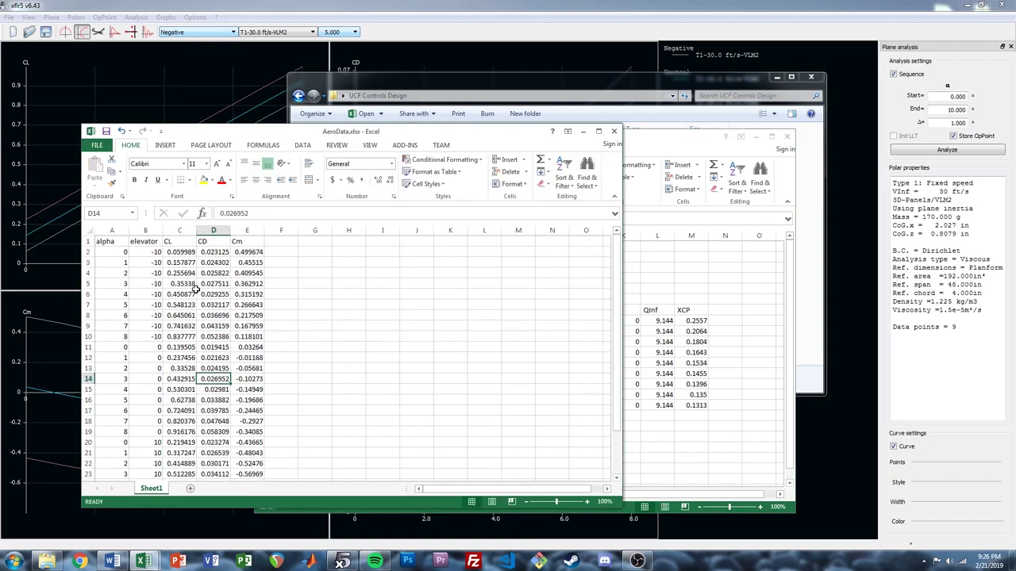
click(795, 159)
click(786, 137)
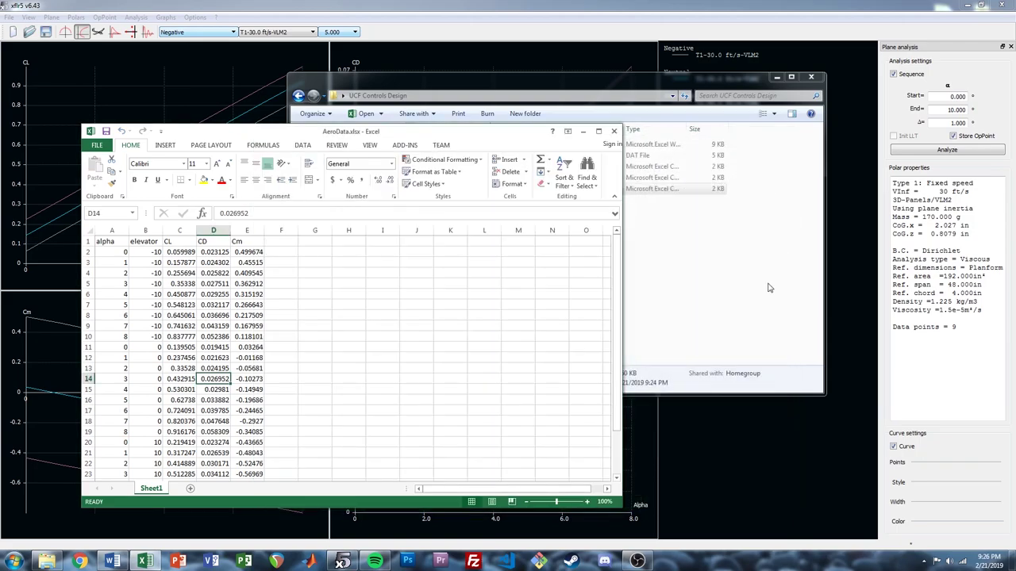
- Review AeroData's alpha, elevator and coefficient columns, checking Cm across the -10, 0 and 10 elevator blocks
click(212, 131)
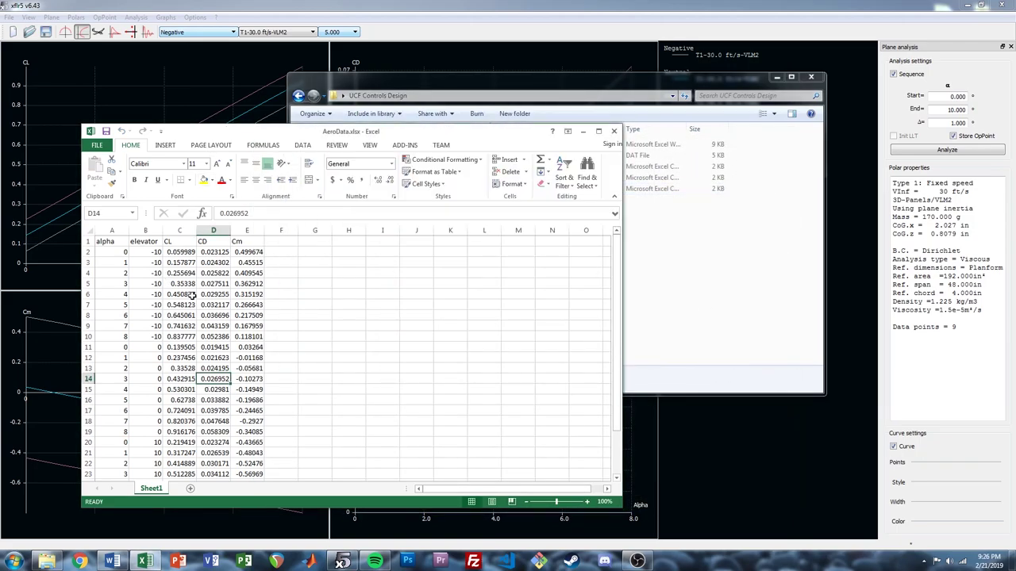
click(110, 252)
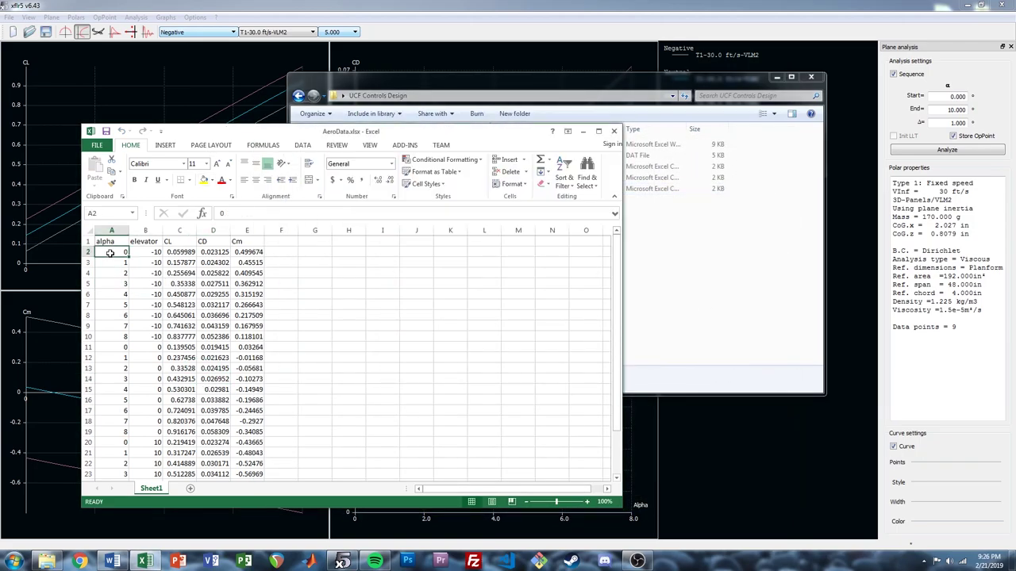
click(148, 251)
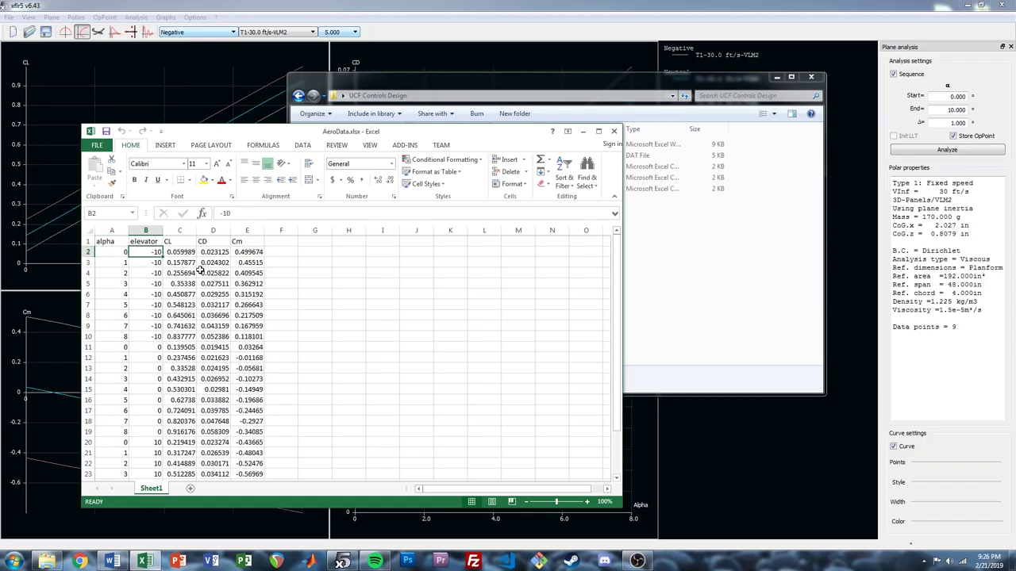
click(259, 251)
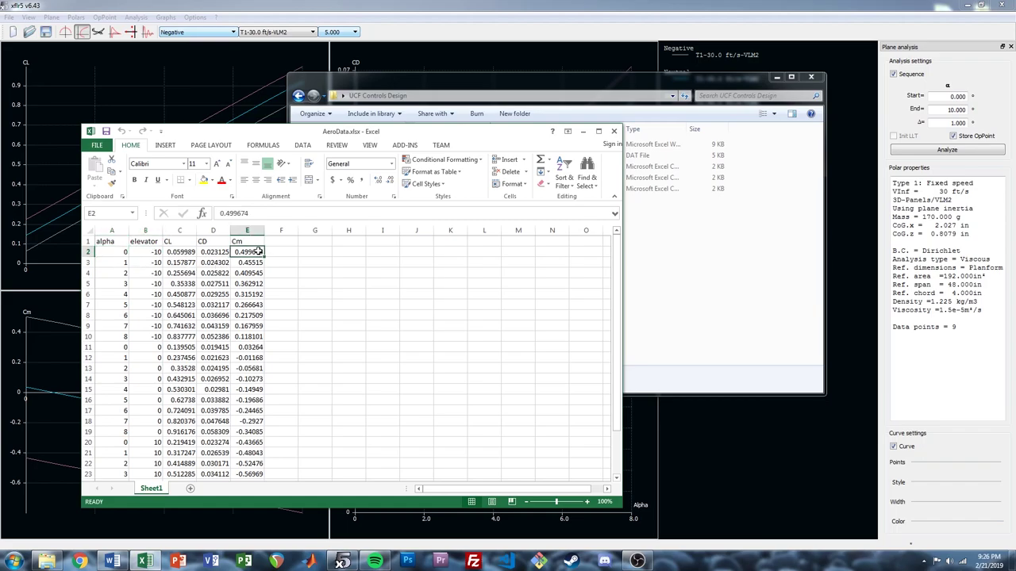
click(263, 350)
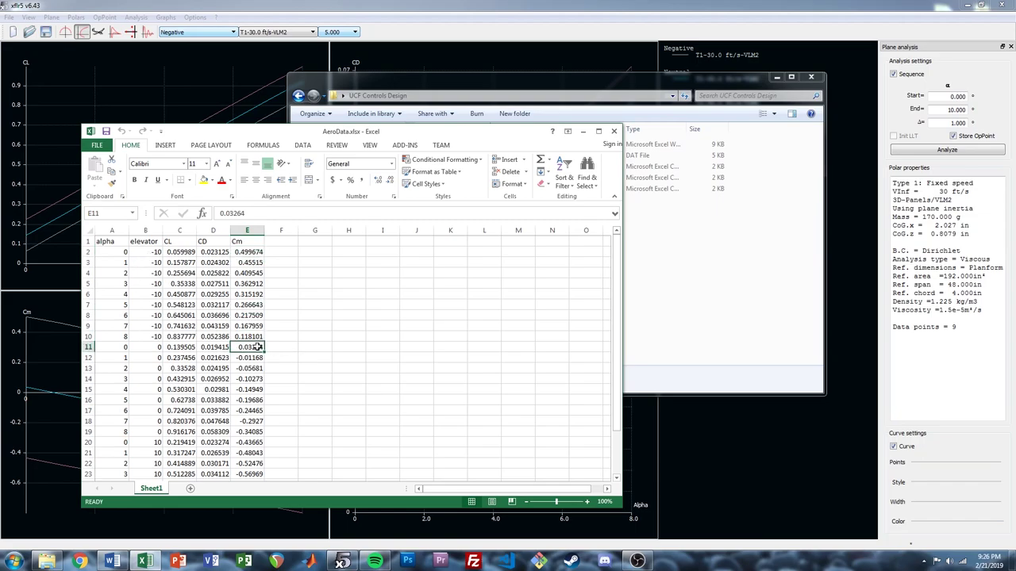
scroll(220, 346, down, 2)
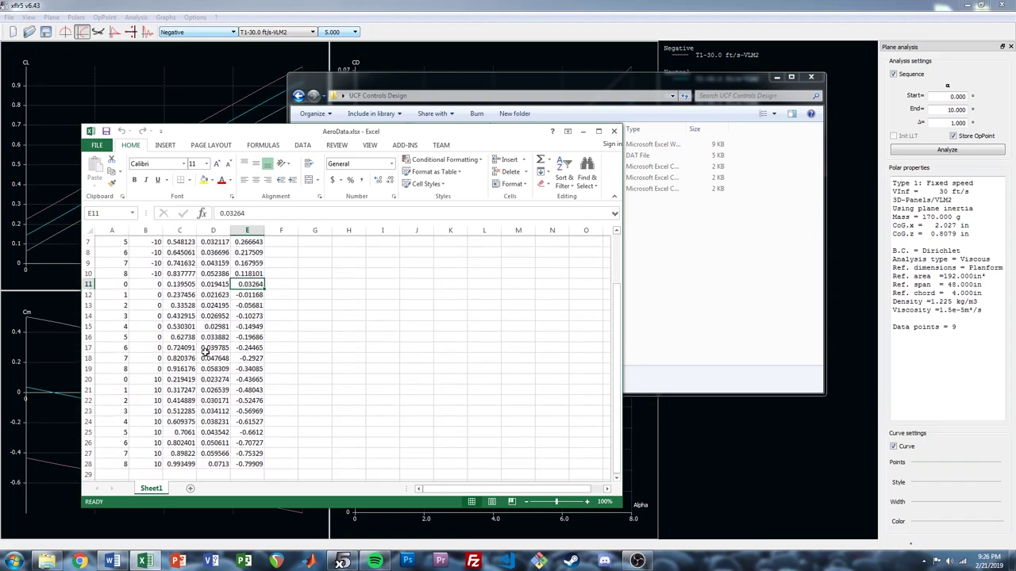
click(156, 379)
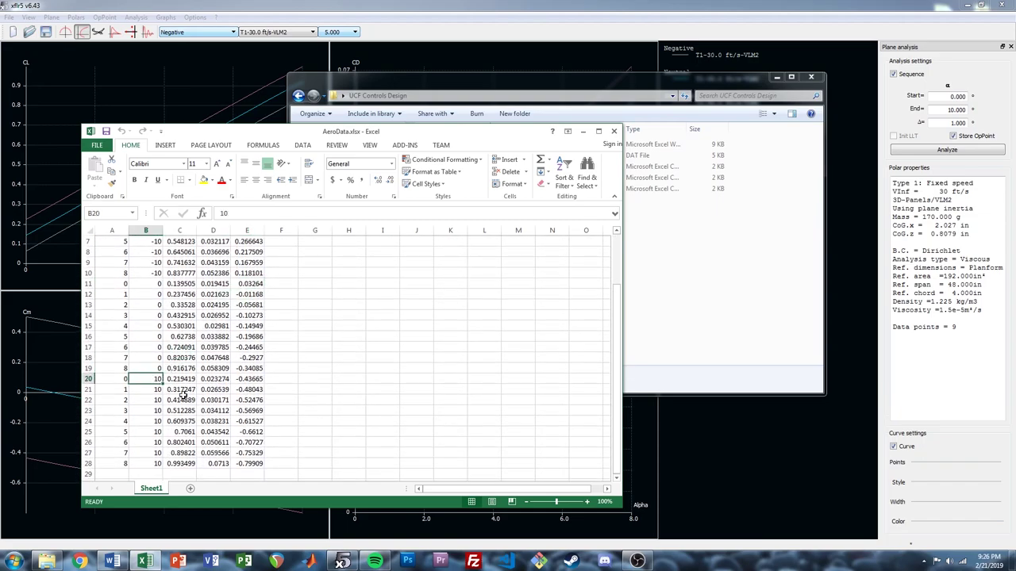
click(248, 380)
click(308, 389)
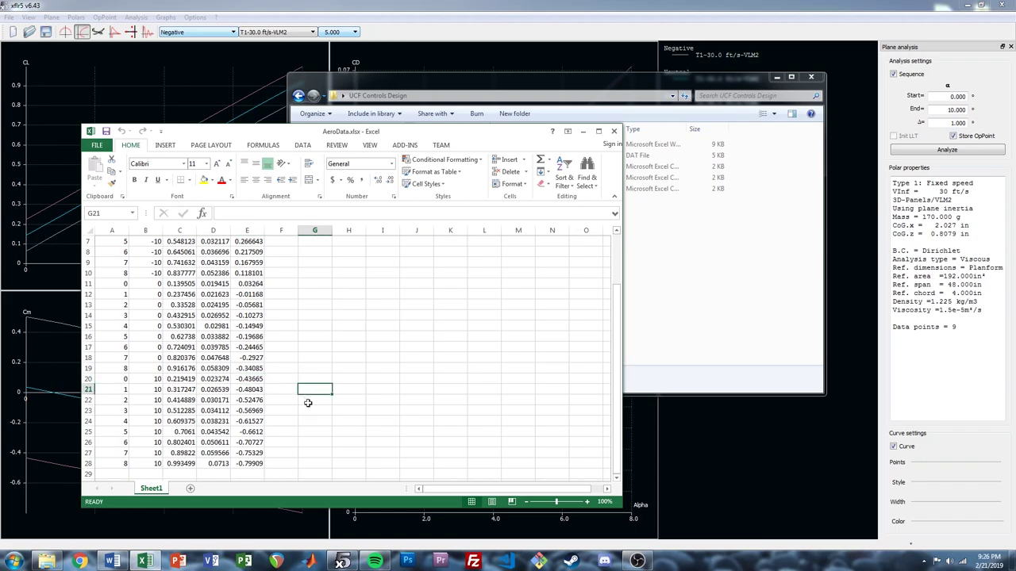
scroll(307, 408, up, 2)
click(284, 345)
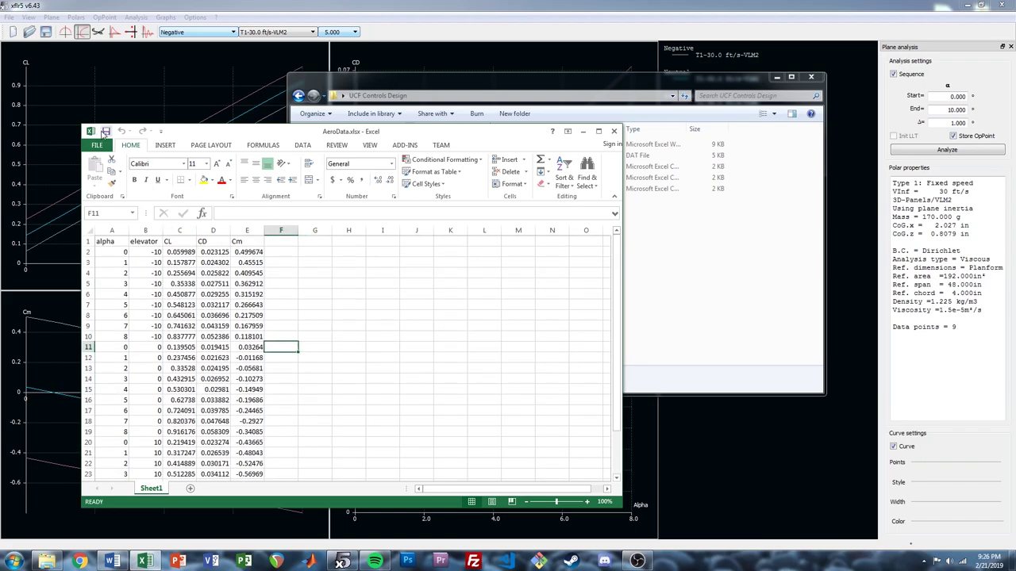
click(460, 294)
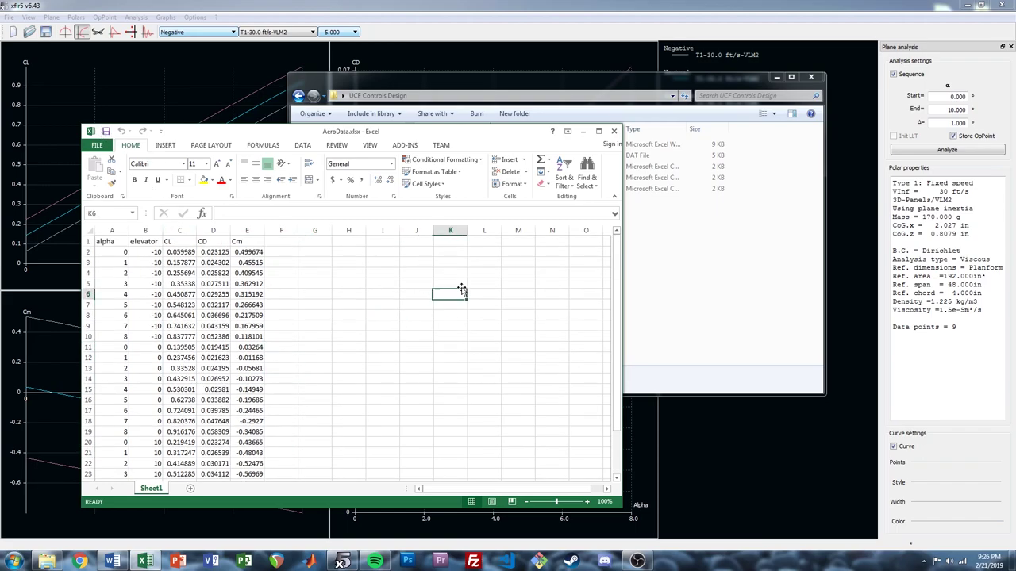
- Close AeroData.xlsx, minimize the folder window and switch to MATLAB
click(614, 131)
click(777, 77)
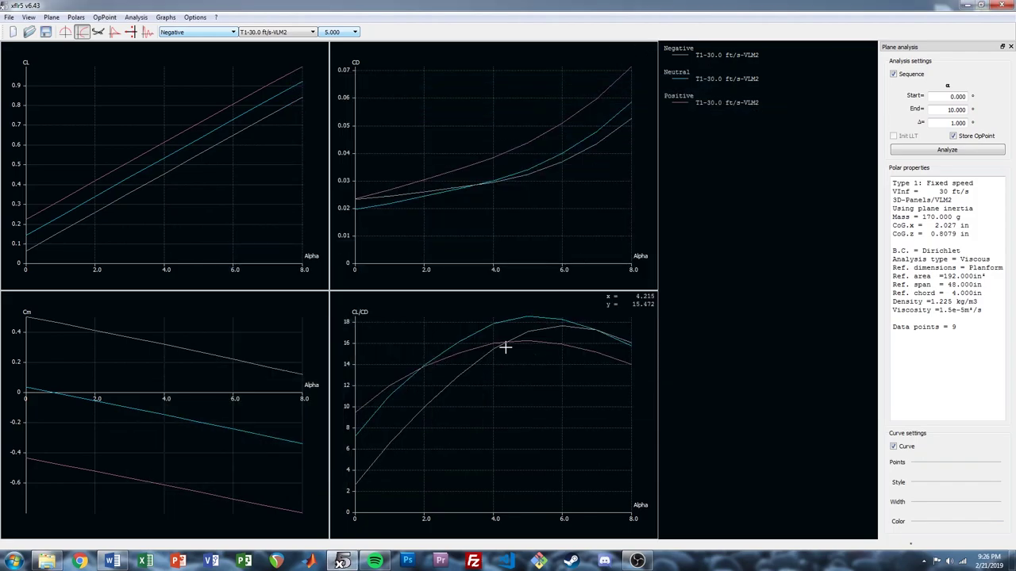
click(315, 562)
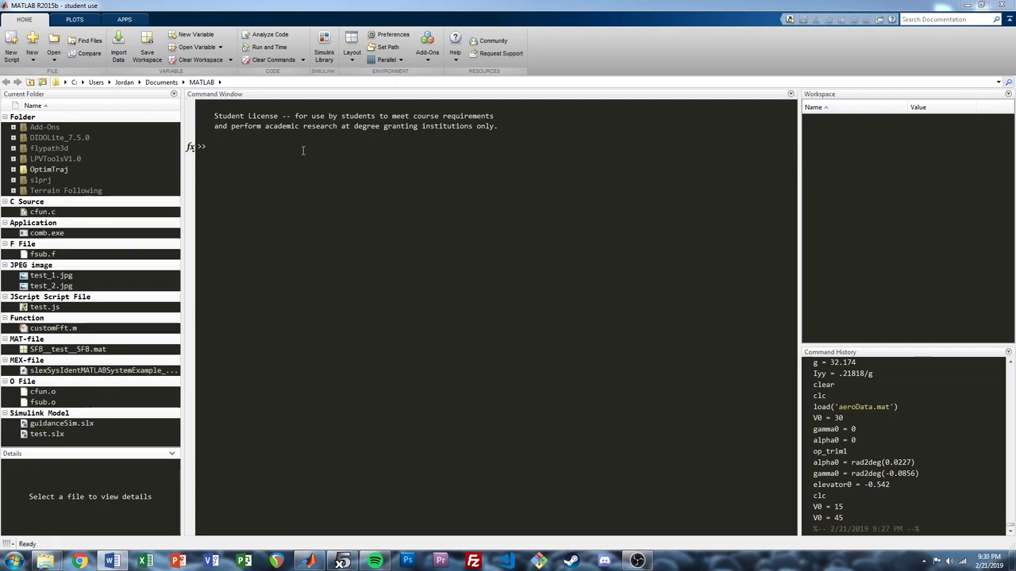
- Change MATLAB's current folder to UCF Controls Design on the Desktop
click(125, 83)
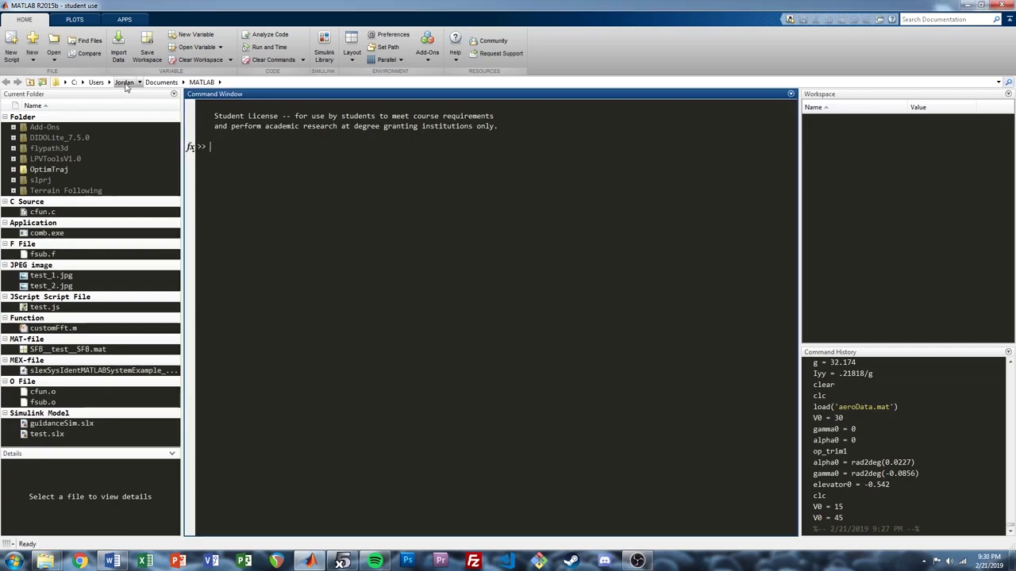
click(72, 234)
text(de)
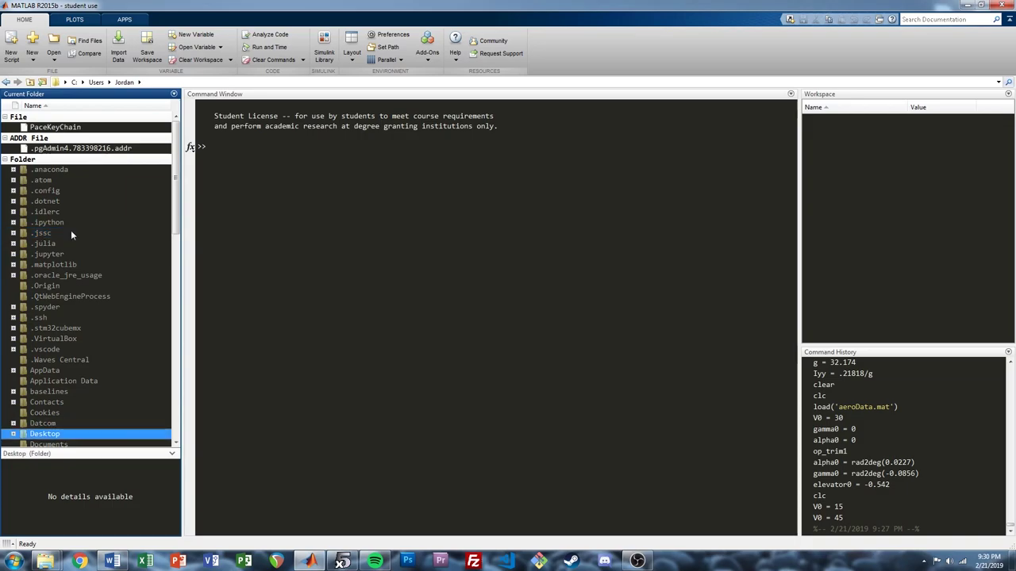
key(Return)
text(u)
key(Down)
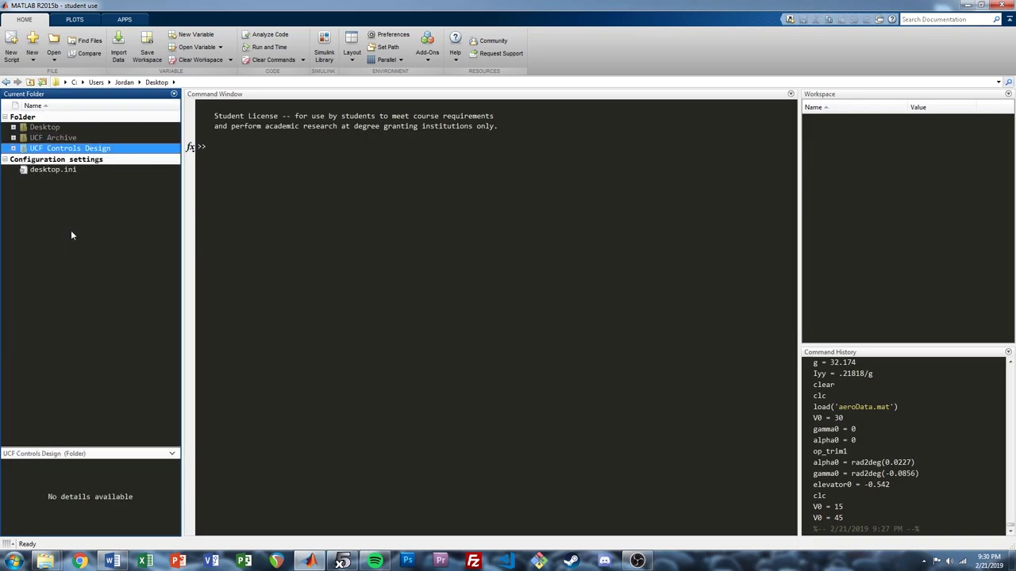
key(Return)
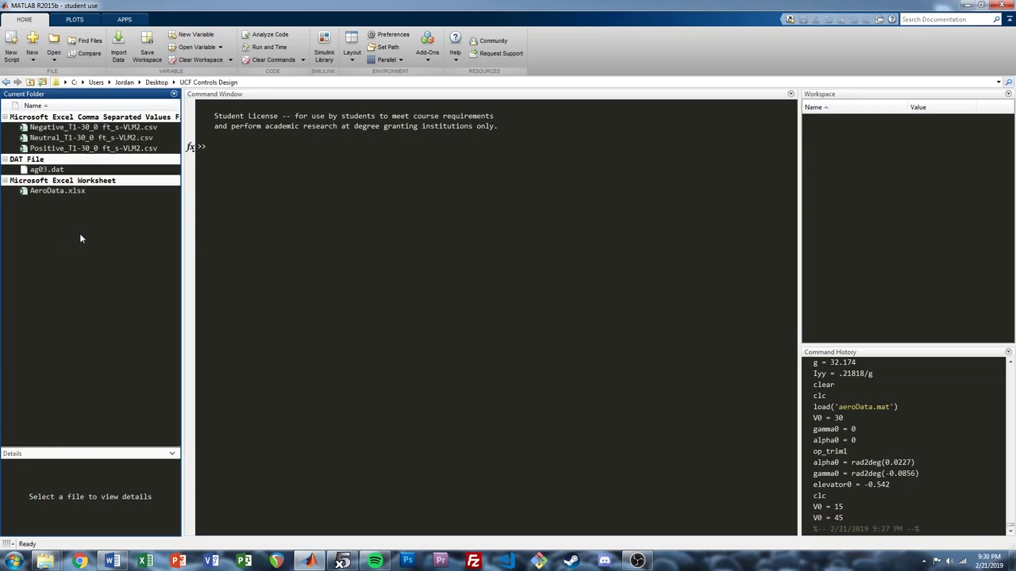
- Open AeroData.xlsx for import and rename the alpha1 column's variable to alpha
click(61, 190)
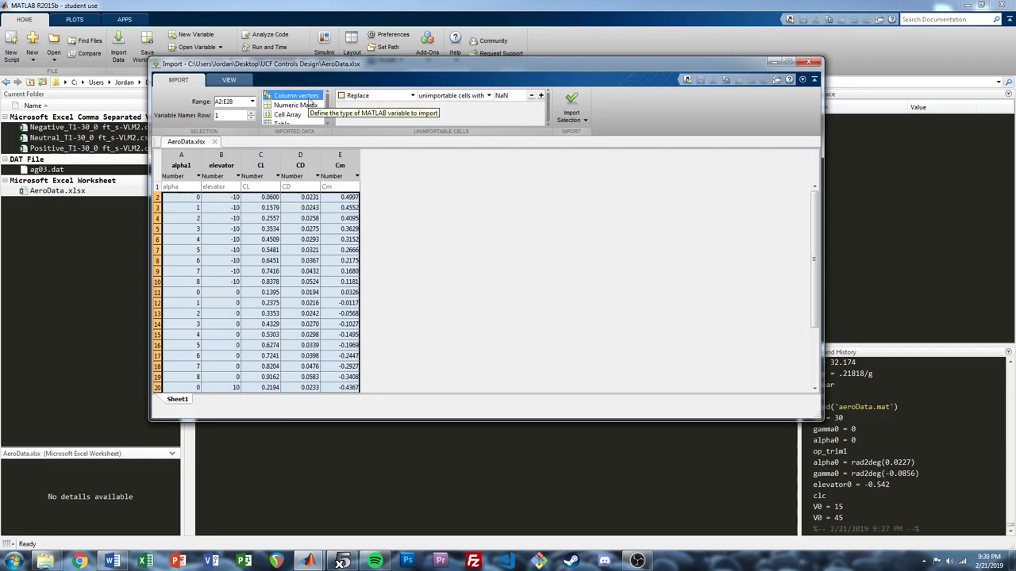
click(194, 164)
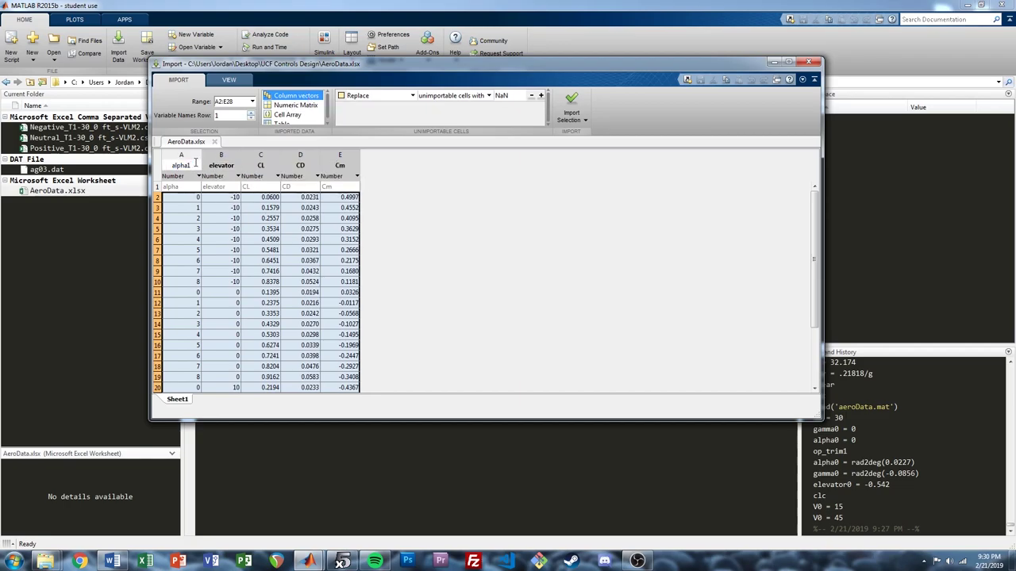
key(Return)
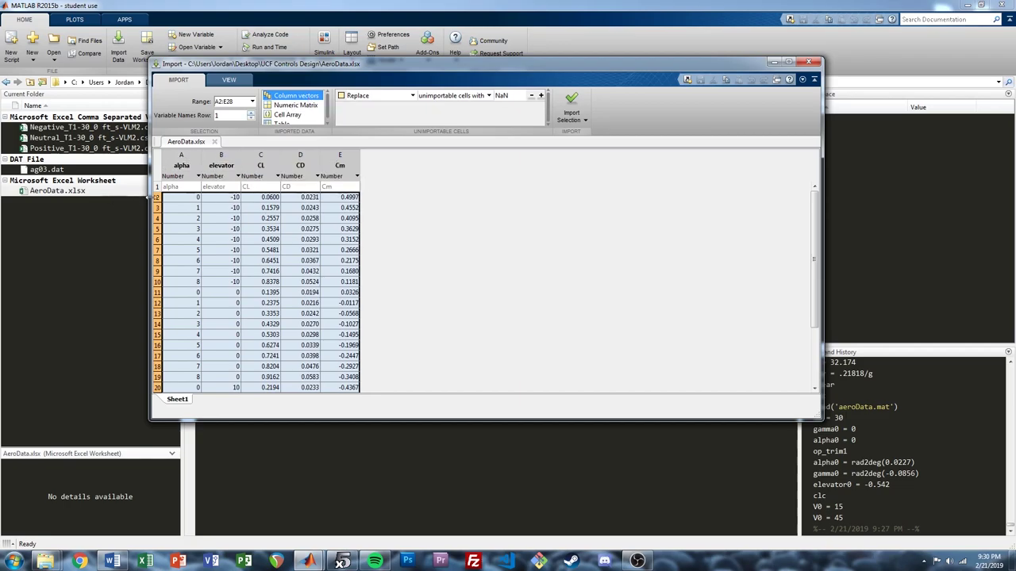
- Import alpha, elevator, CL, CD and Cm from range A2:E28 as column vectors and close the Import window
click(245, 167)
key(Tab)
key(Tab)
key(Return)
click(571, 103)
click(809, 62)
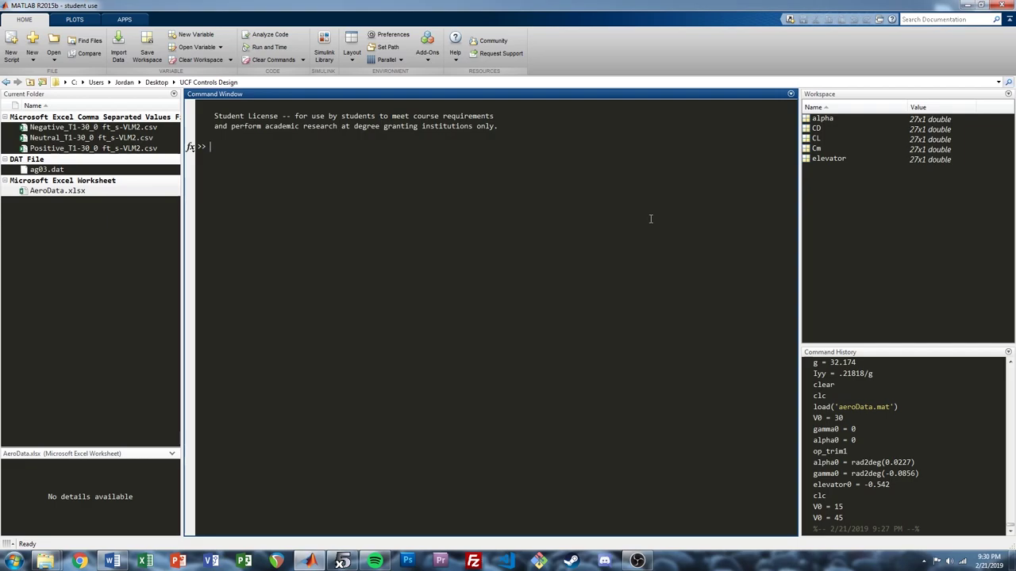
- Reduce alpha and elevator to their unique values with unique(), and query length(alpha)
text(alpha = unique(alpha))
key(Return)
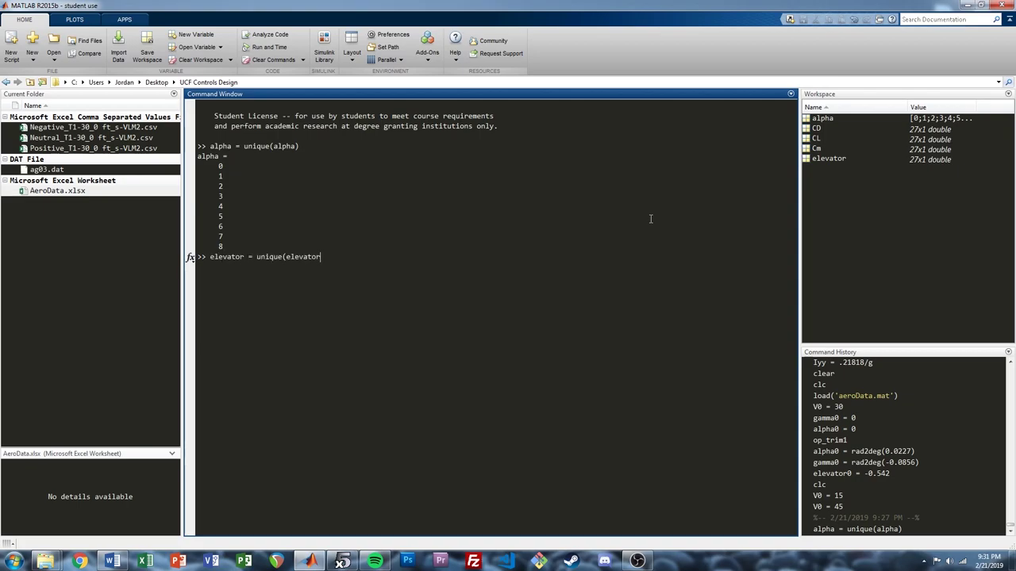
text())
key(Return)
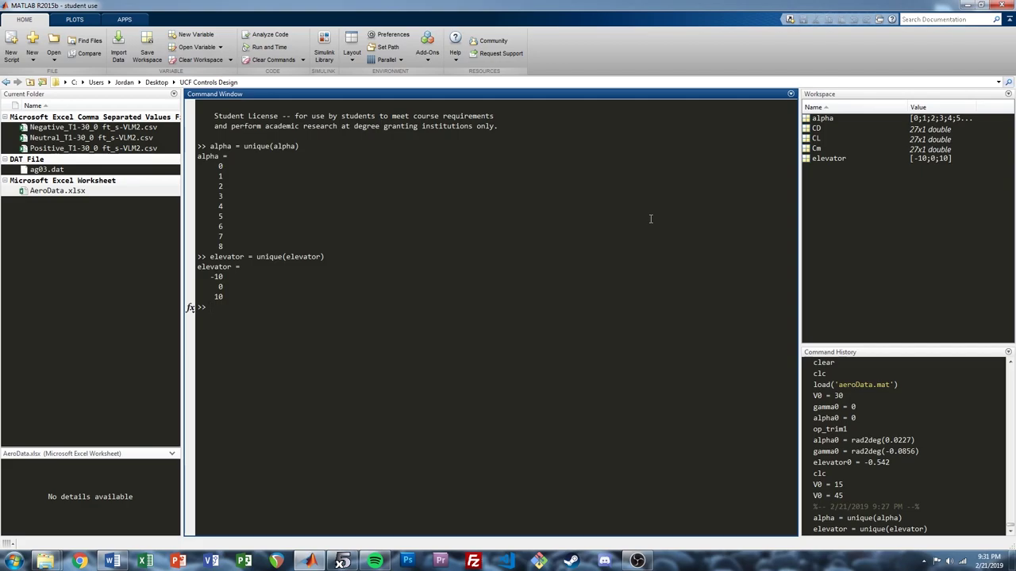
text(length(alpha))
key(Return)
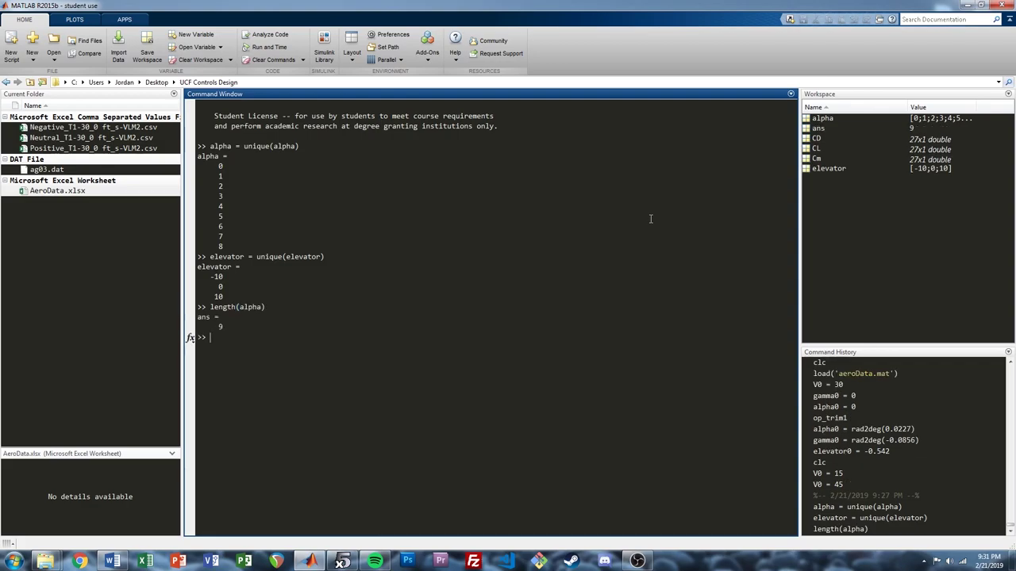
- Reshape CL into a matrix with length(alpha) rows and length(elevator) columns
text(CL = reshape(CL, length(alpha), length(El)
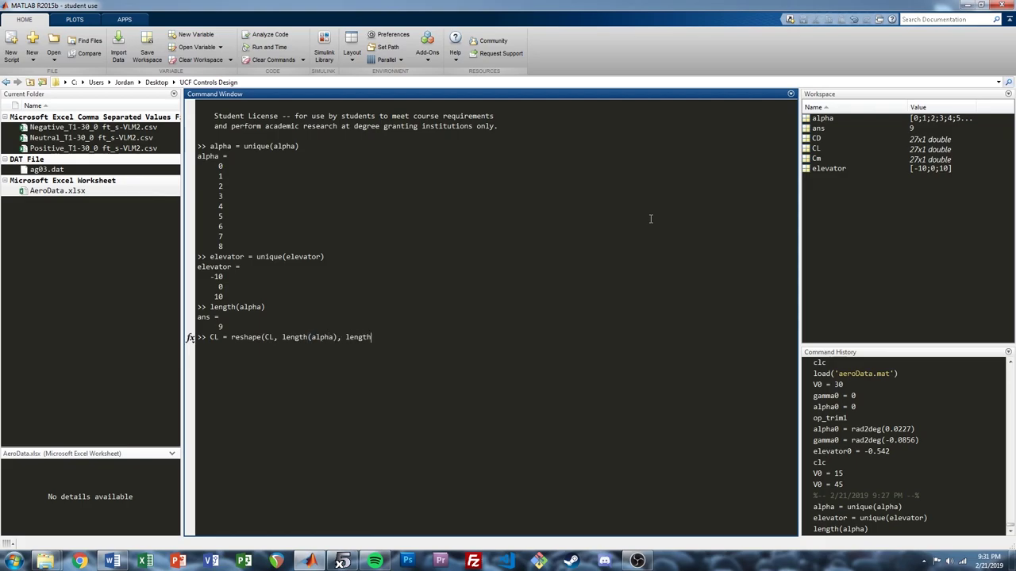
key(BackSpace)
key(BackSpace)
text(elevator)))
key(Return)
- Reuse the CL reshape command to reshape CD to length(alpha) by length(elevator)
key(Up)
key(Home)
key(Right)
key(Right)
key(BackSpace)
text(D)
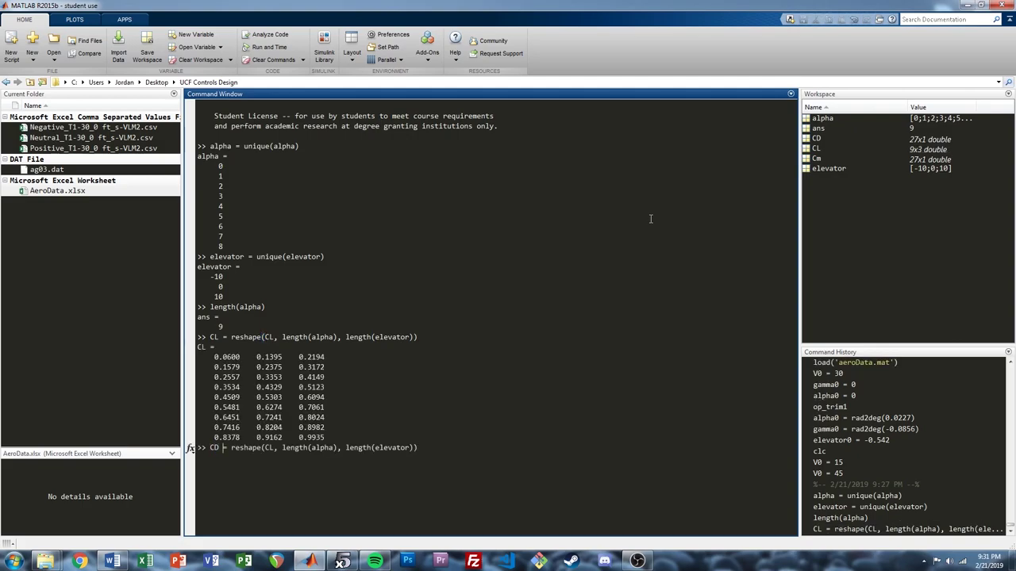
key(Delete)
text(D)
key(Return)
- Reshape Cm to length(alpha) by length(elevator) and clear the command window with clc
key(Up)
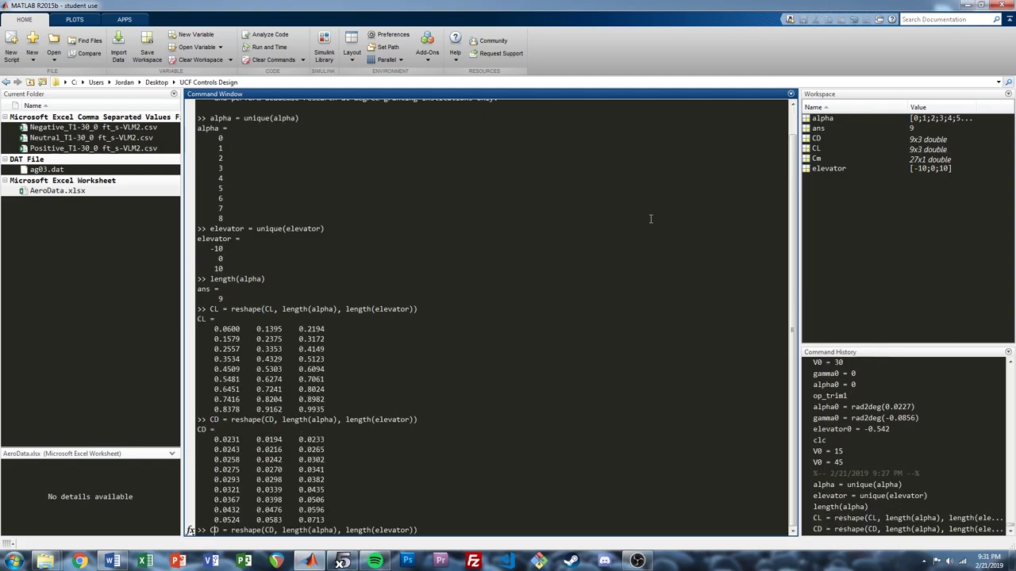
key(Delete)
text(m)
key(Delete)
text(m)
key(Return)
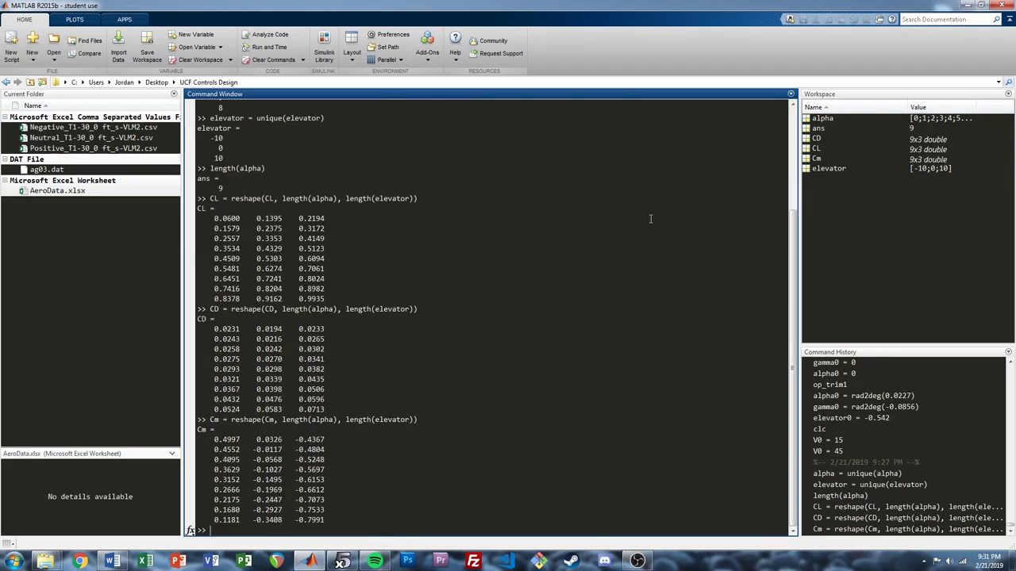
text(clc)
key(Return)
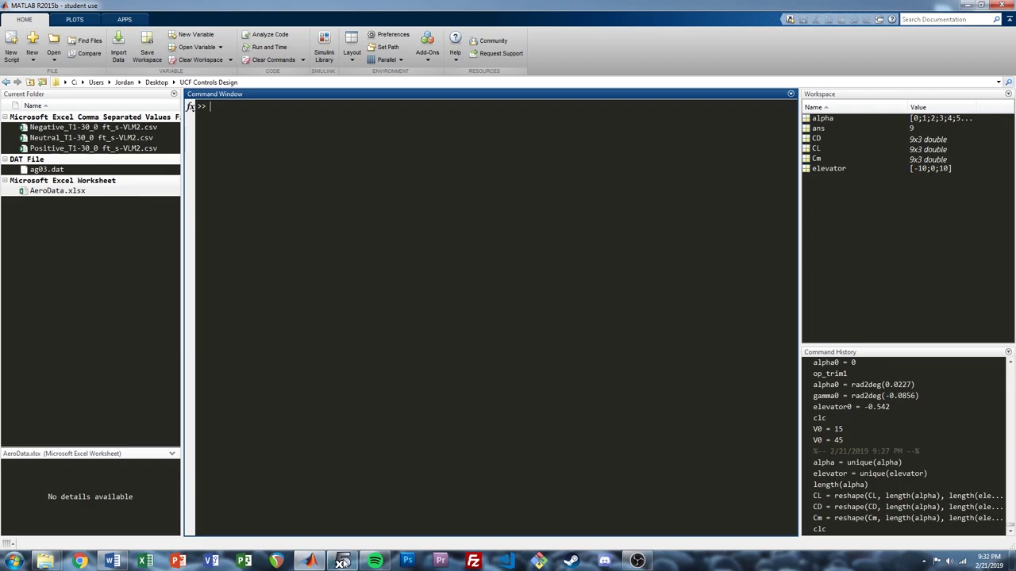
- Using the reference area and chord in xflr5's polar properties, define S = 192/144 and c = 4 in MATLAB, and return to xflr5
click(342, 562)
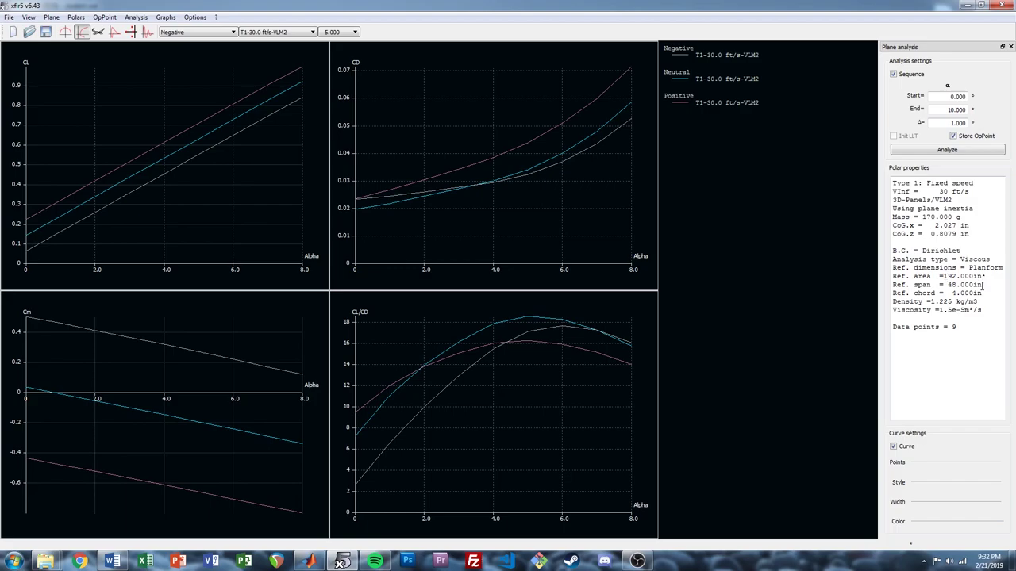
key(alt+Tab)
text(s = 192/144)
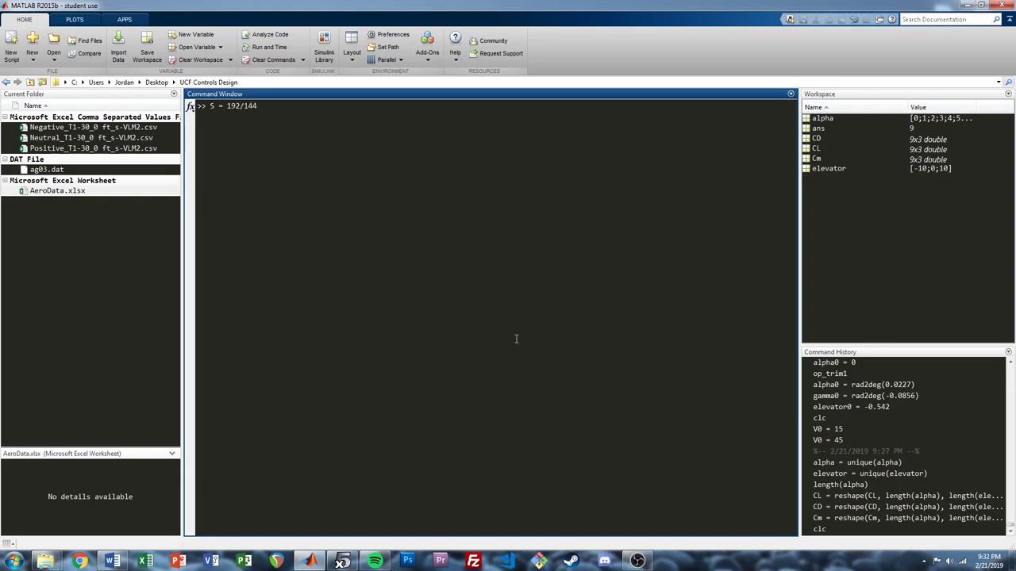
key(Return)
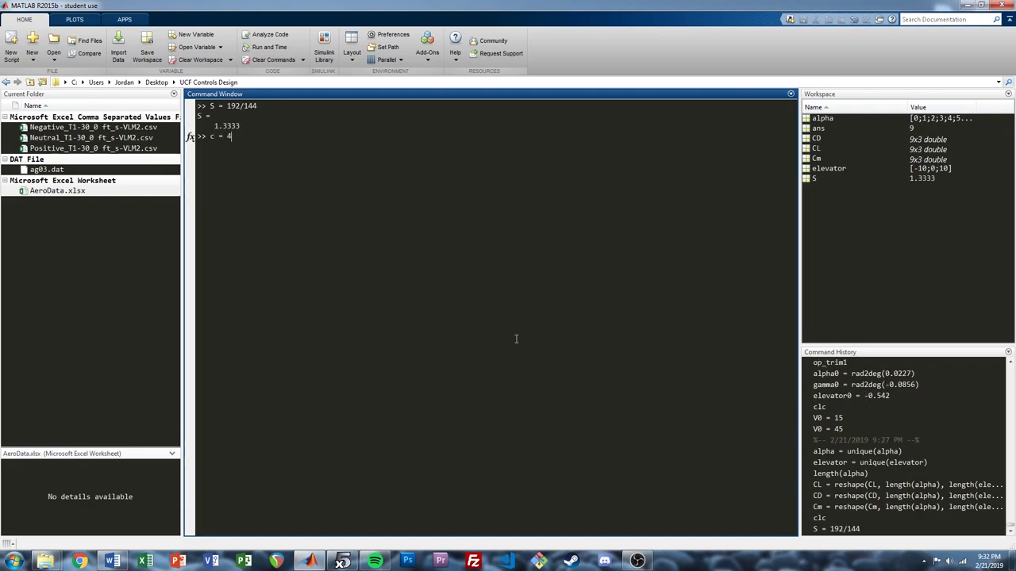
key(Return)
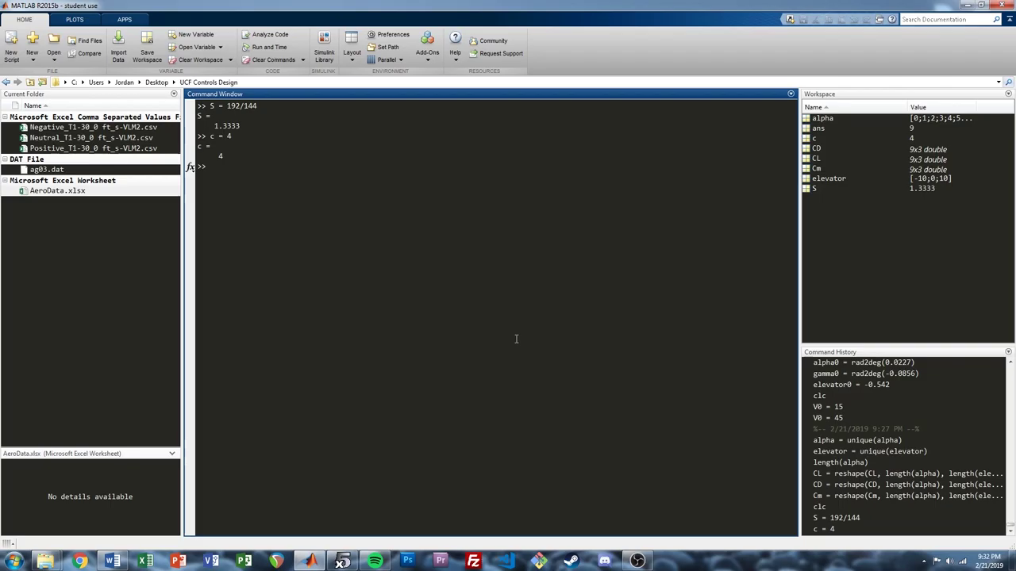
key(alt+Tab)
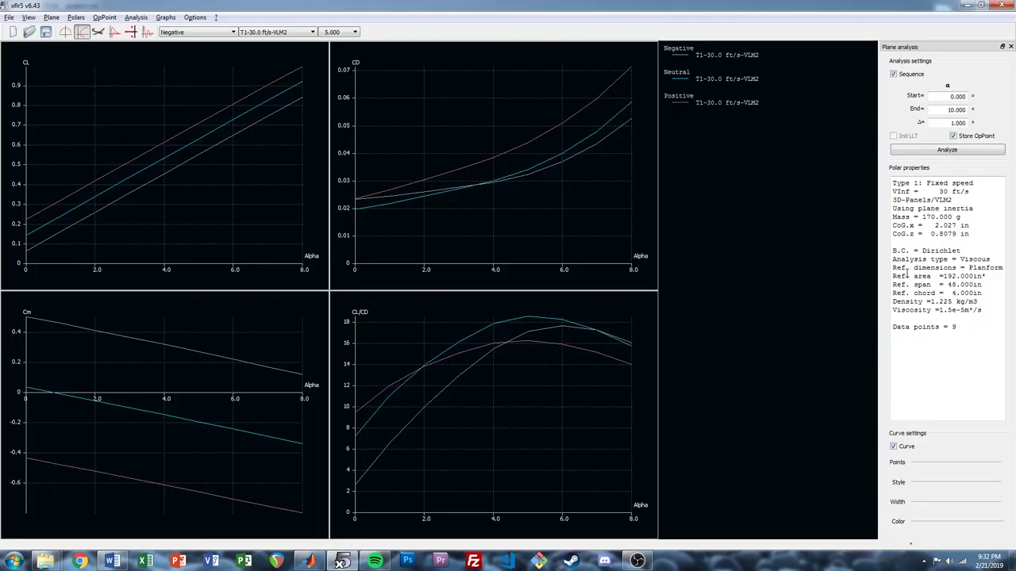
- Switch to Chrome, convert 170 grams to slugs with a Google search, and copy the converted value
key(alt+Tab)
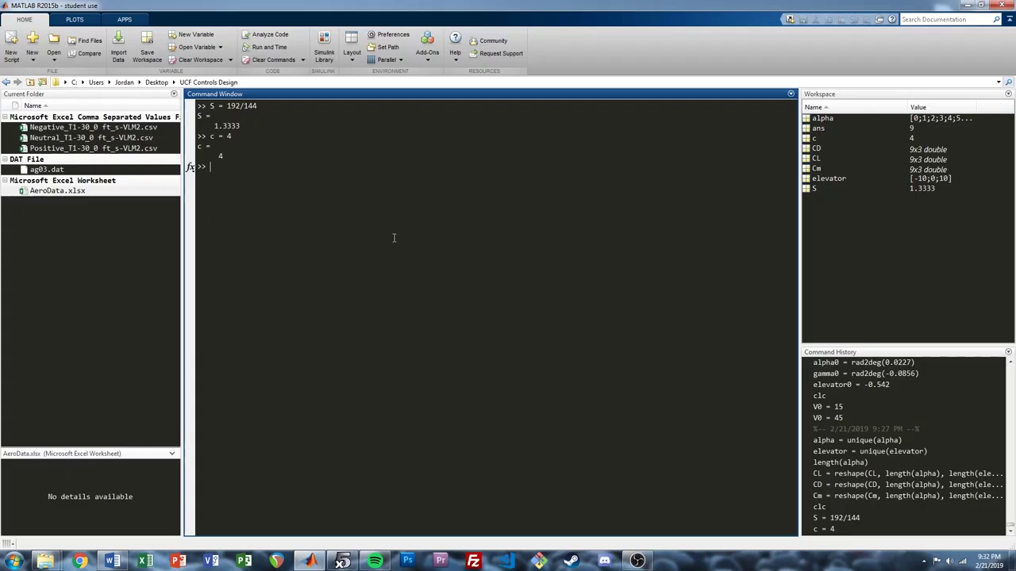
key(super+2)
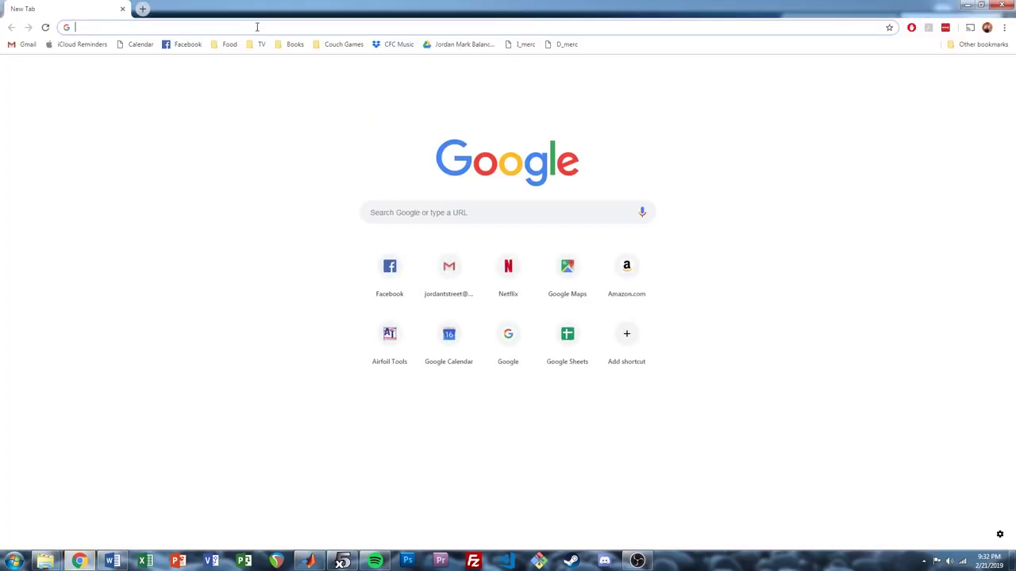
text(170 gram)
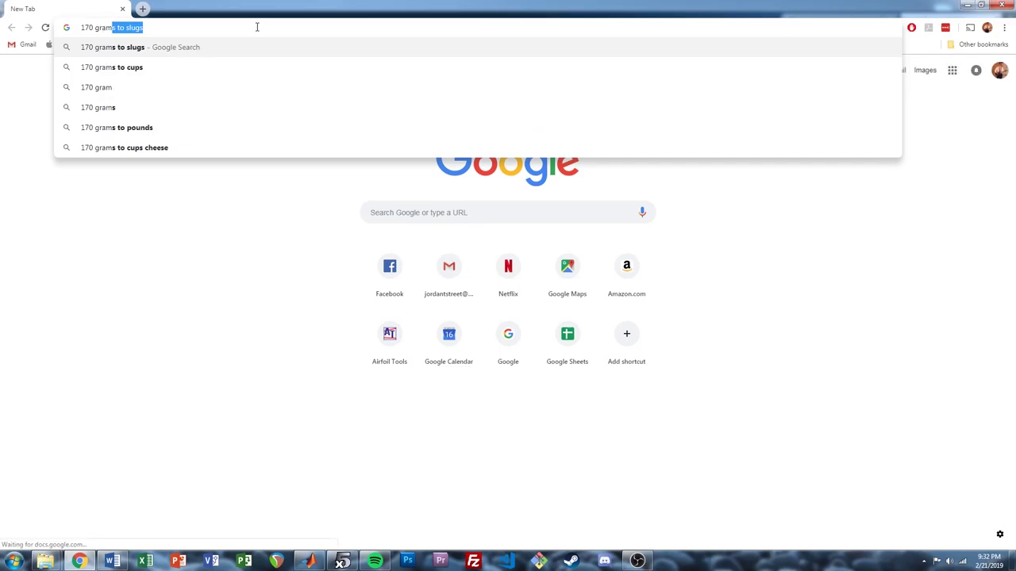
key(Return)
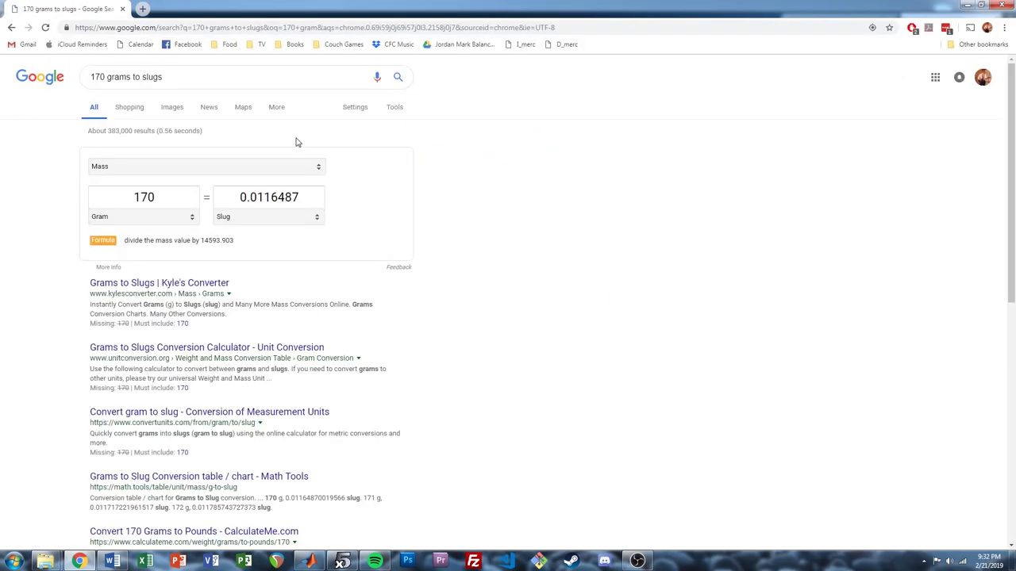
double_click(302, 198)
key(ctrl+c)
- Switch to MATLAB and define the mass variable m as the copied value 0.0116487
key(alt+Tab)
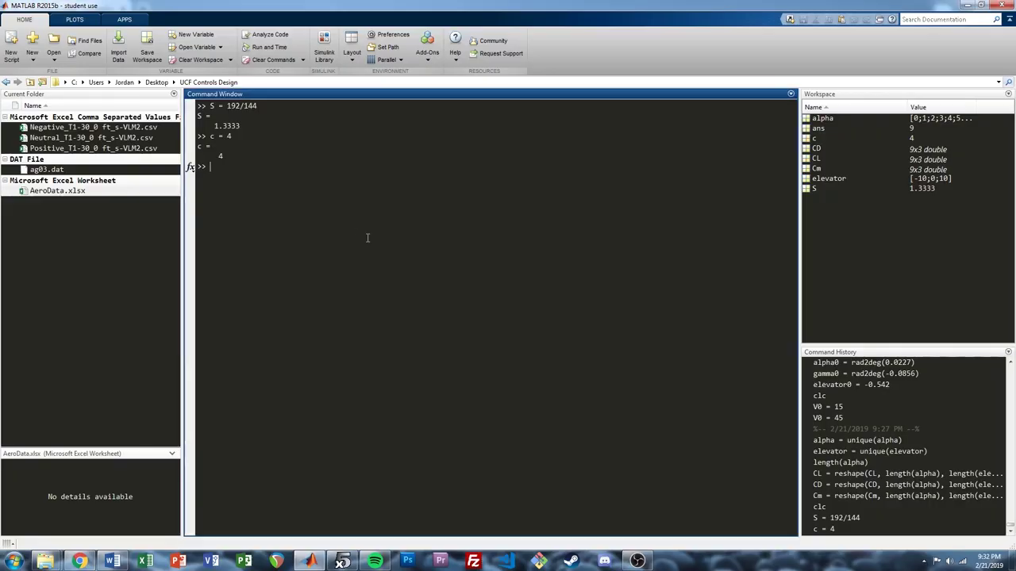
text(m =)
key(ctrl+v)
key(Return)
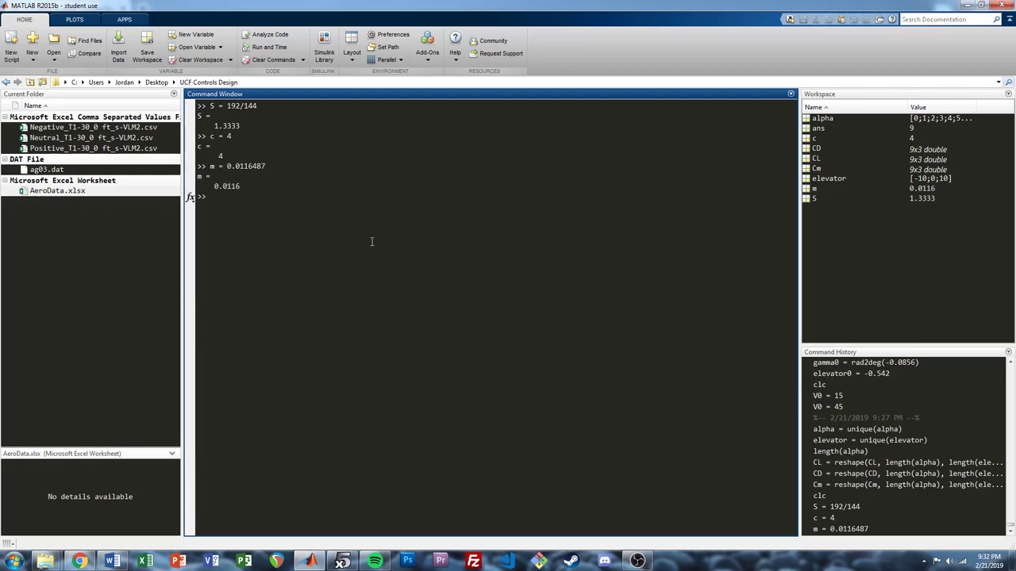
- Switch to xflr5 and open the Negative plane's inertia properties to read its Iyy value
text(Iyy =)
key(alt+Tab)
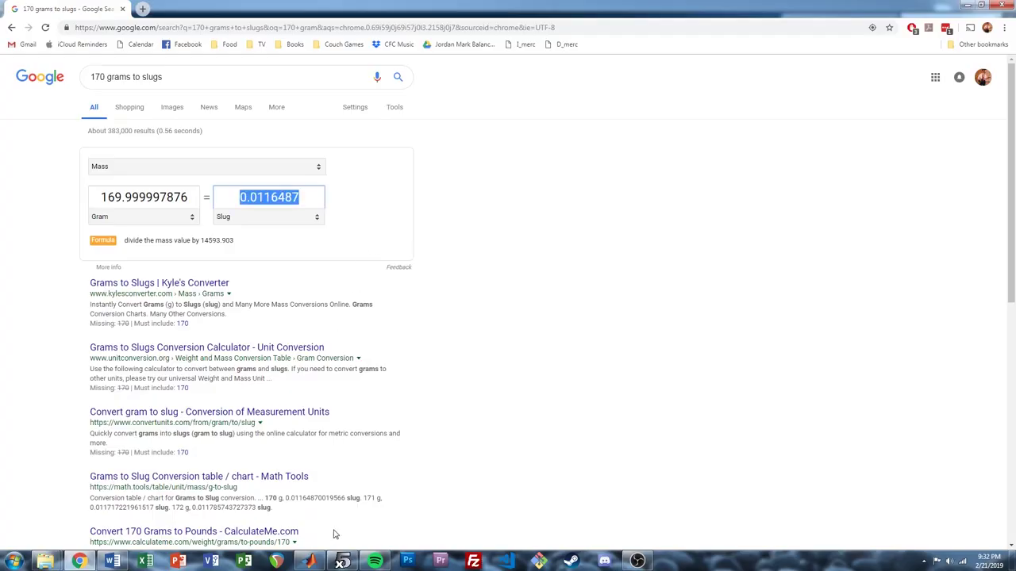
click(341, 561)
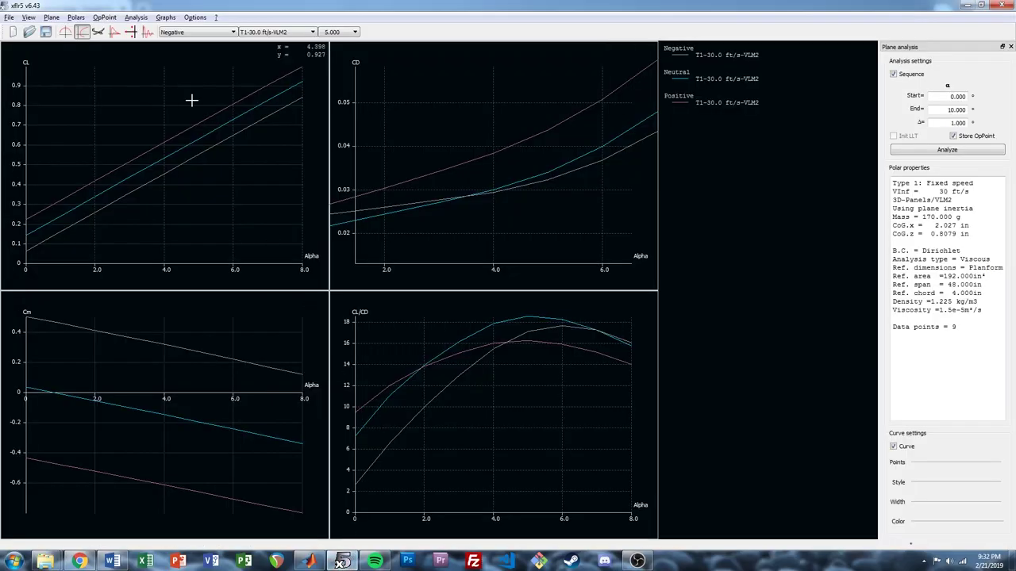
click(98, 32)
right_click(320, 185)
mouse_move(396, 197)
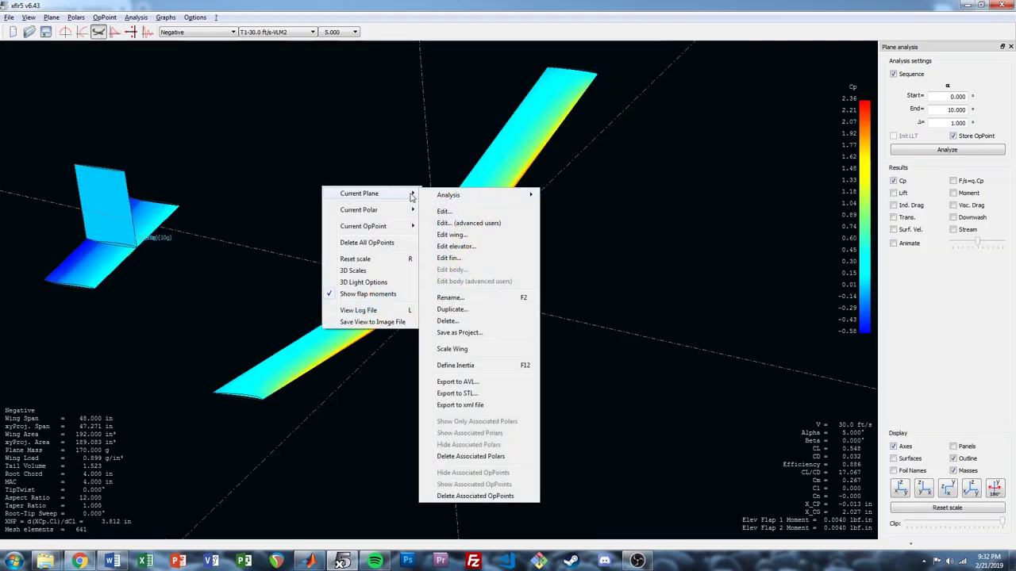
click(444, 210)
click(433, 241)
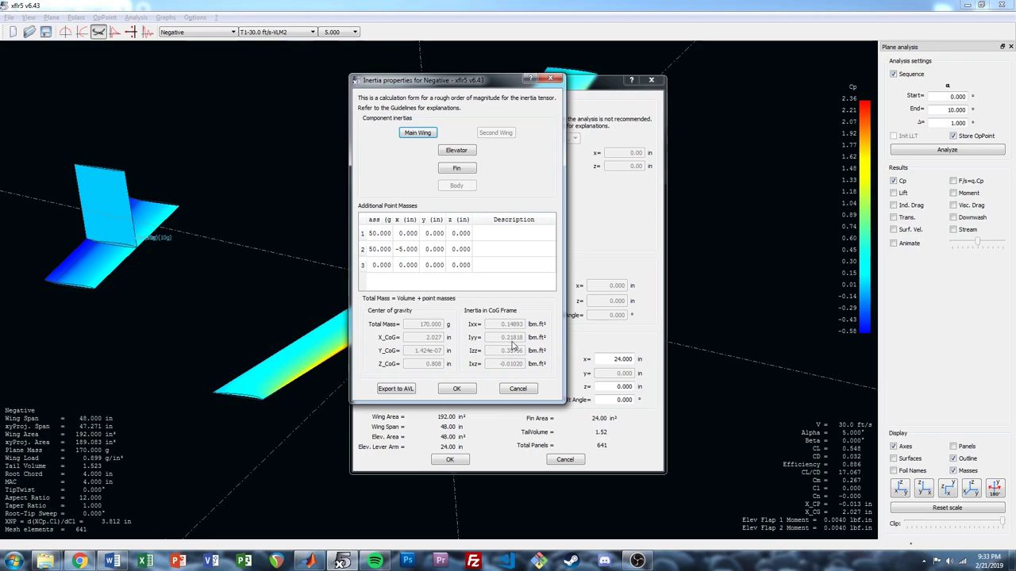
click(86, 563)
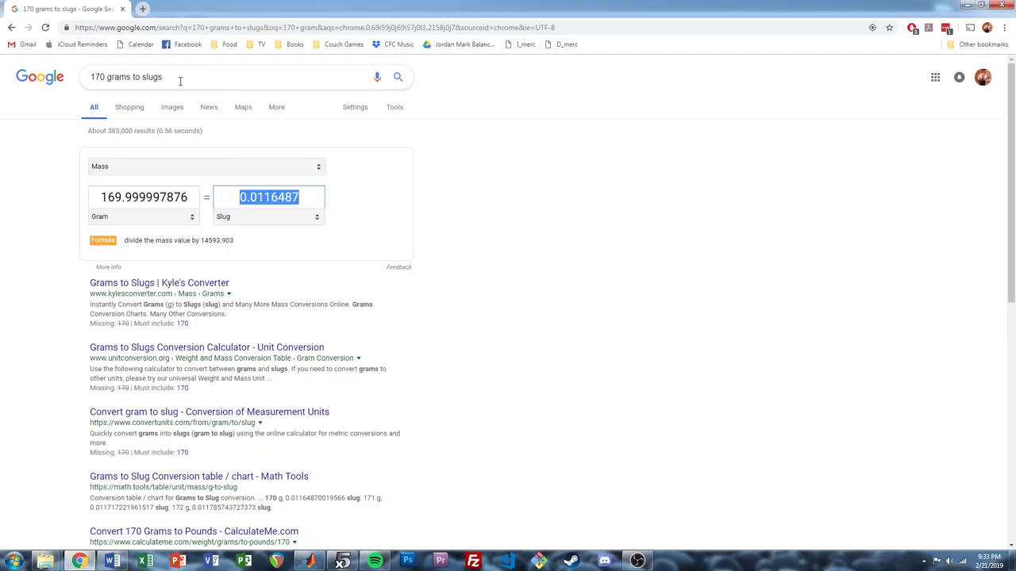
click(967, 7)
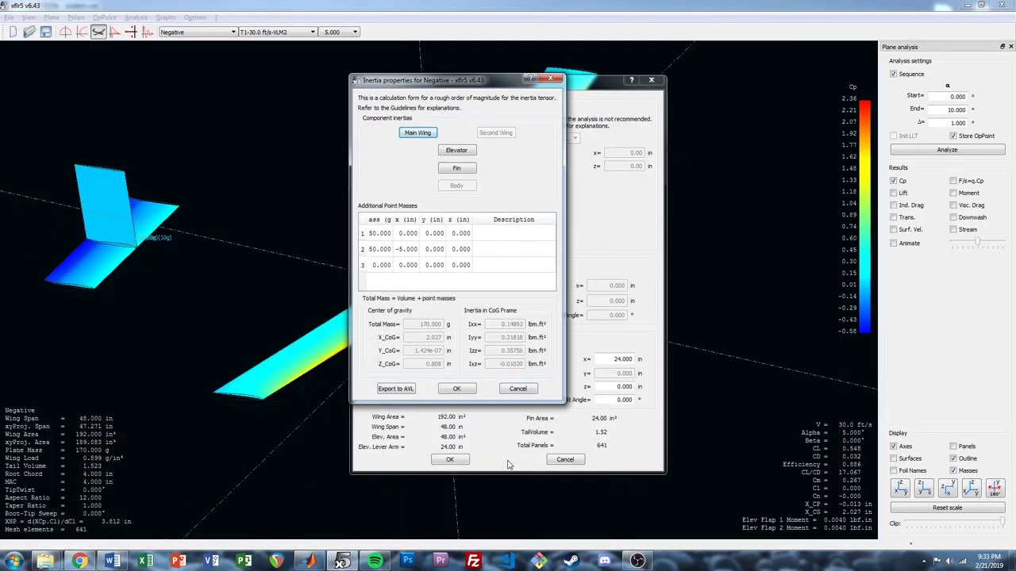
- Return to MATLAB, discard the unfinished Iyy entry, and define g = 32.174
click(310, 562)
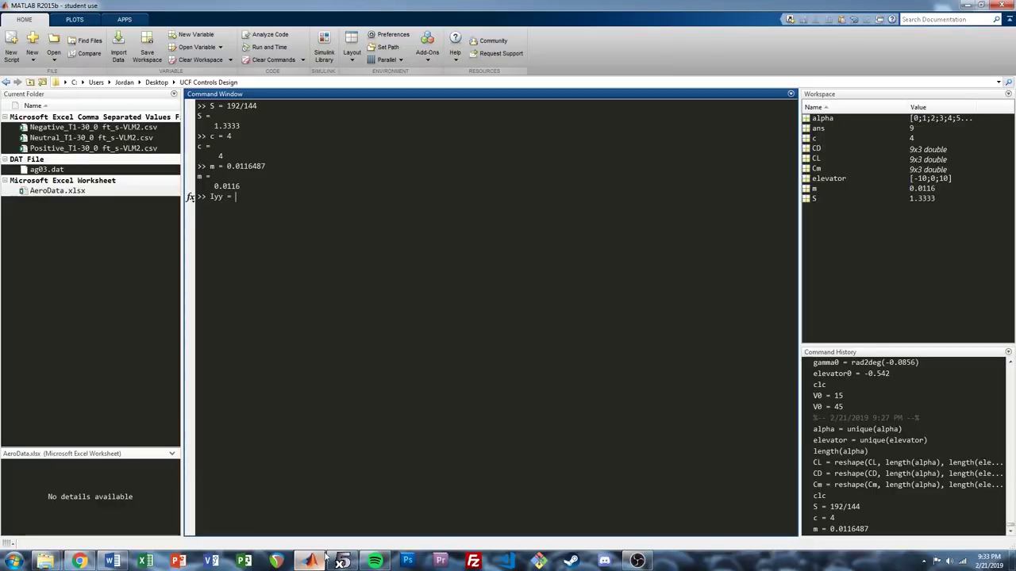
key(shift+Home)
key(BackSpace)
text(g = 32.174)
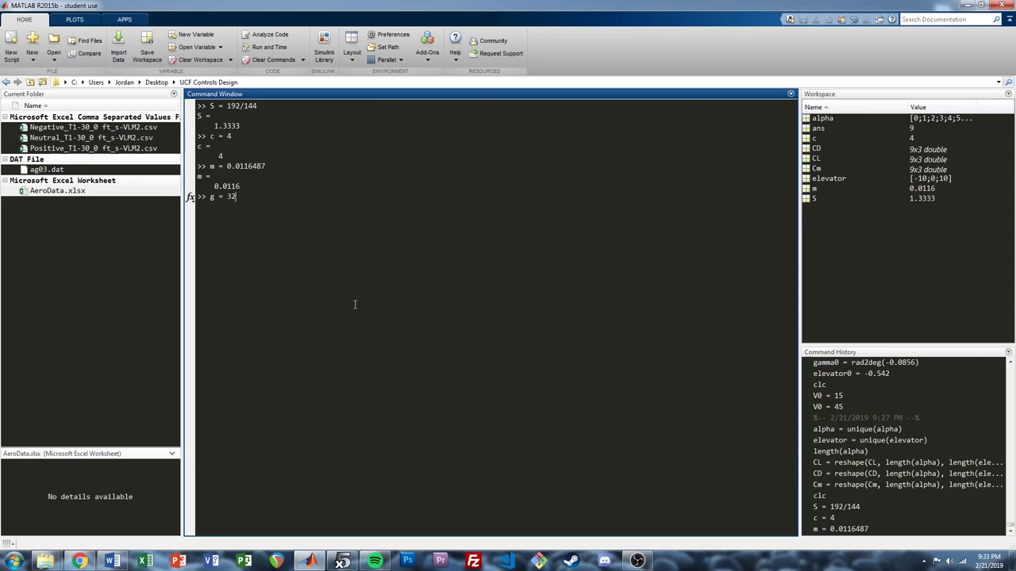
key(Return)
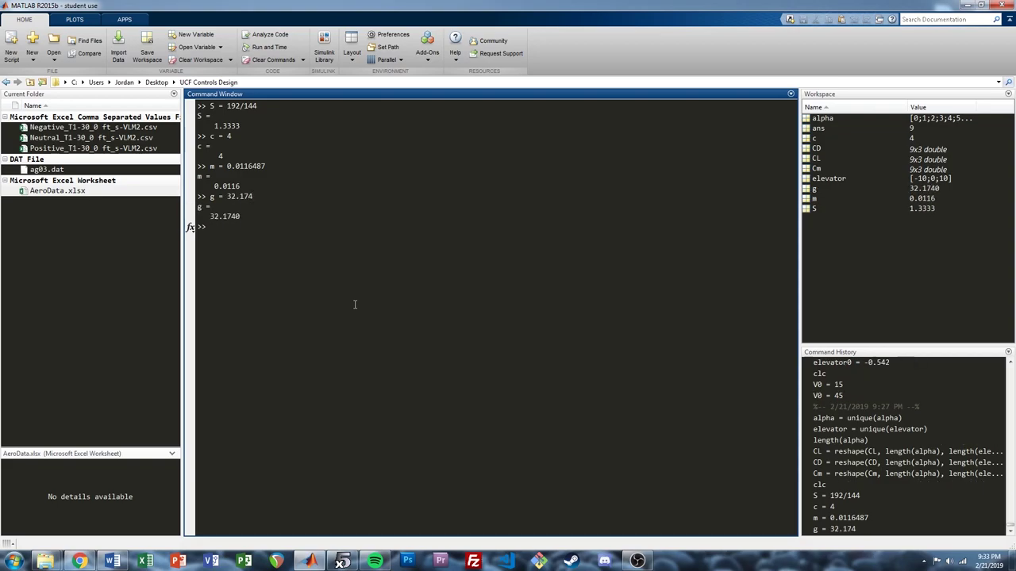
- Define Iyy = .21818/g, checking the inertia value in xflr5
text(Iyy = .)
key(alt+Tab)
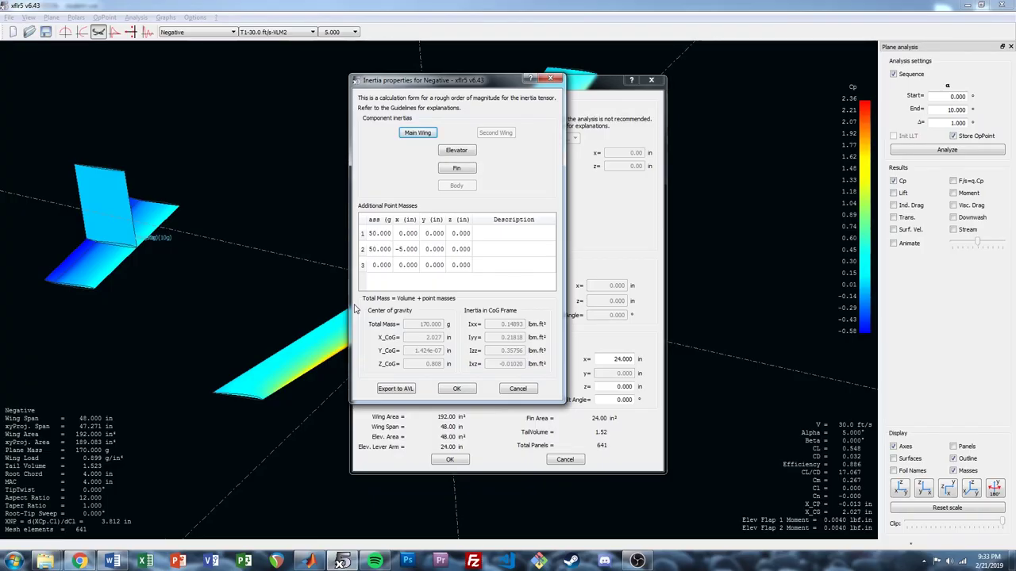
key(alt+Tab)
text(.2)
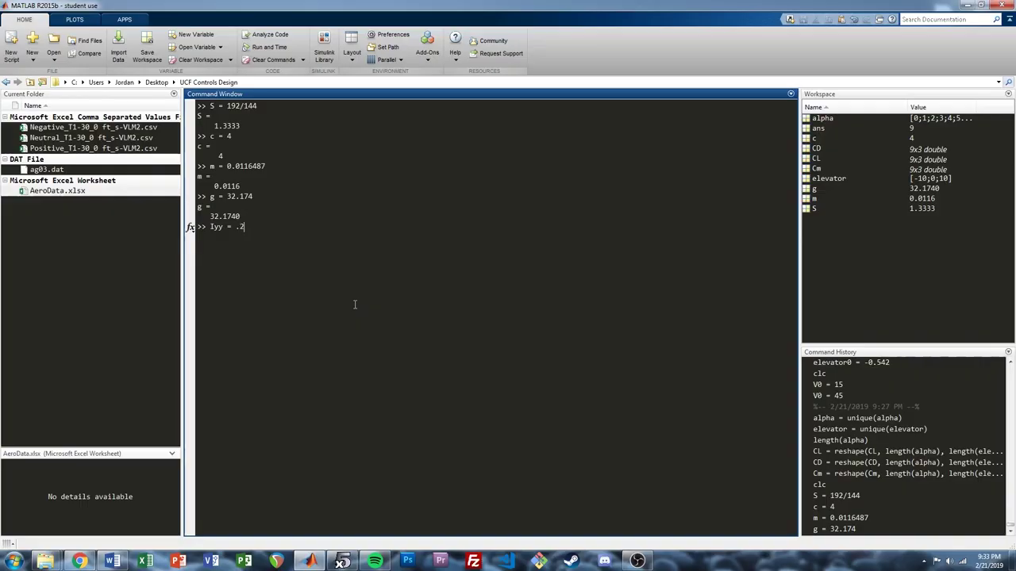
text(1818/g)
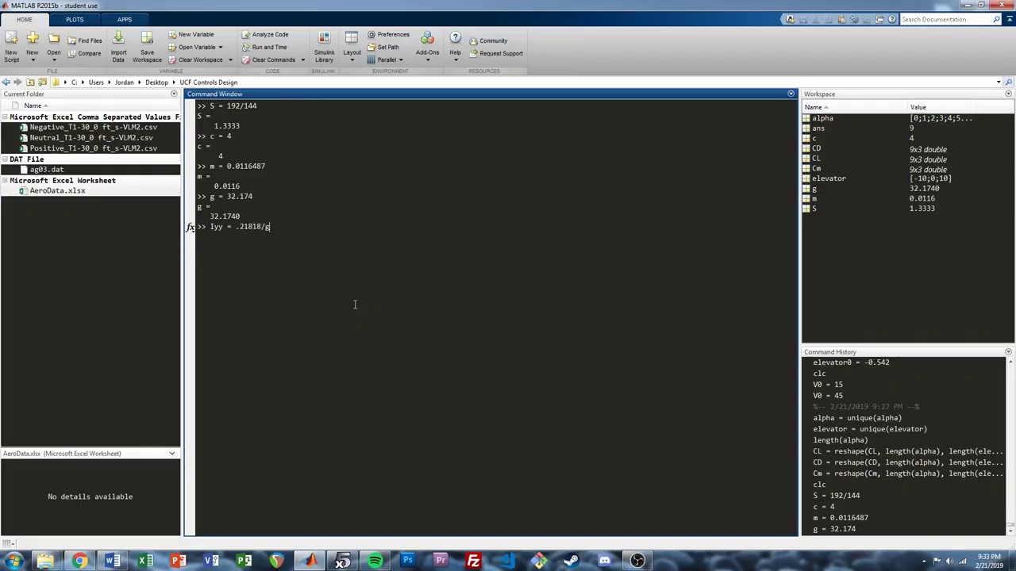
key(Return)
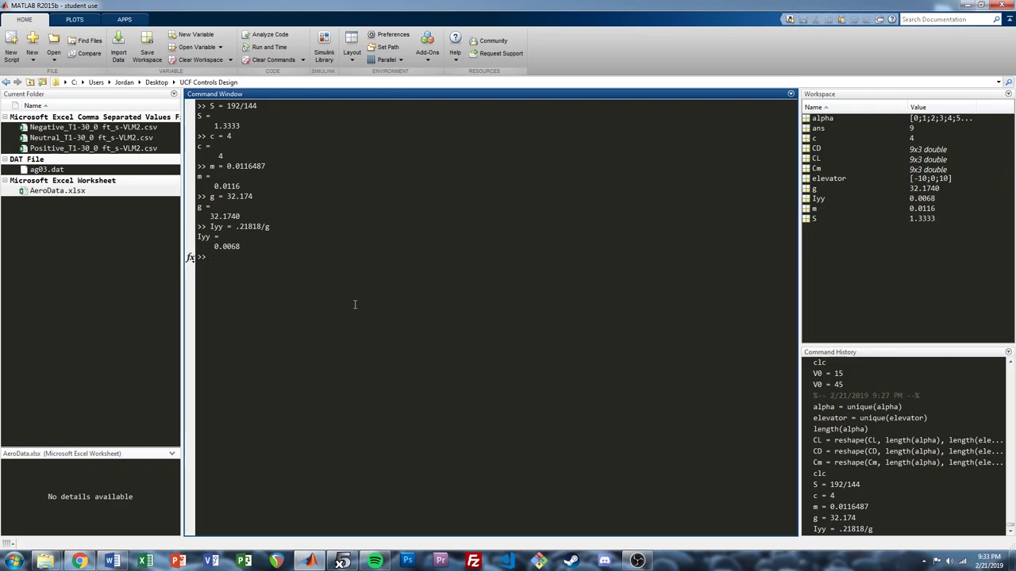
- Save the variables alpha, elevator, CL, CD, Cm, S, c, m, g and Iyy to aeroData.mat
text(save('aeroData.mat', 'alpha')
key(BackSpace)
text(','elevator', 'CL','CD',)
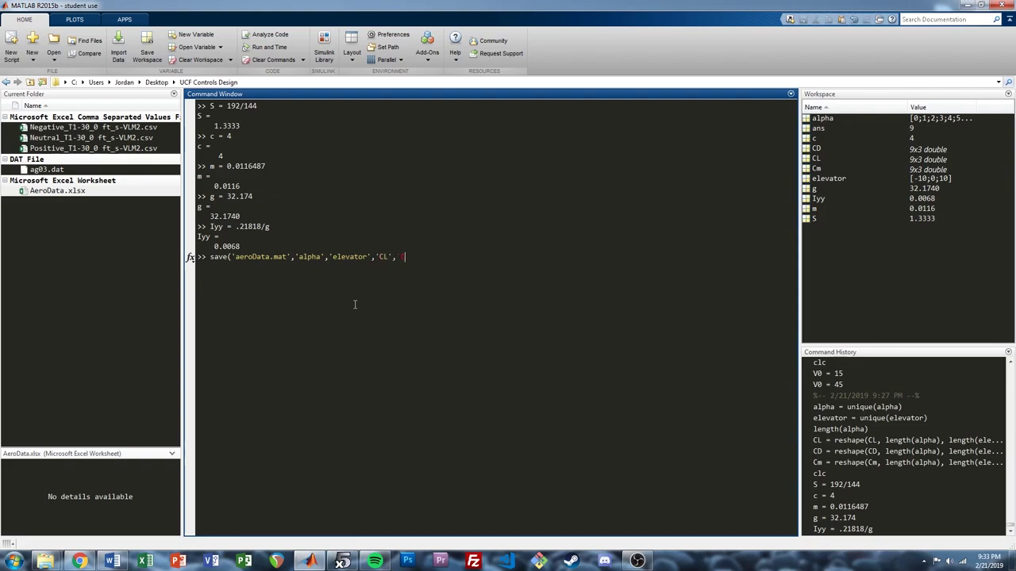
text('Cm','S','c',)
text(m','g', 'Iyy'))
key(Return)
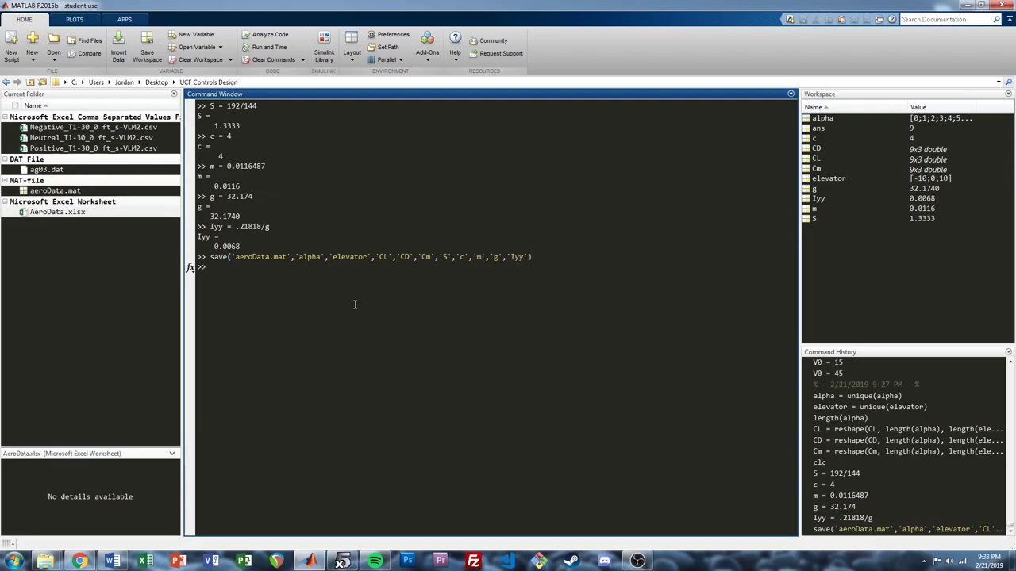
- Clear the workspace and reload the variables from aeroData.mat
text(clear)
key(Return)
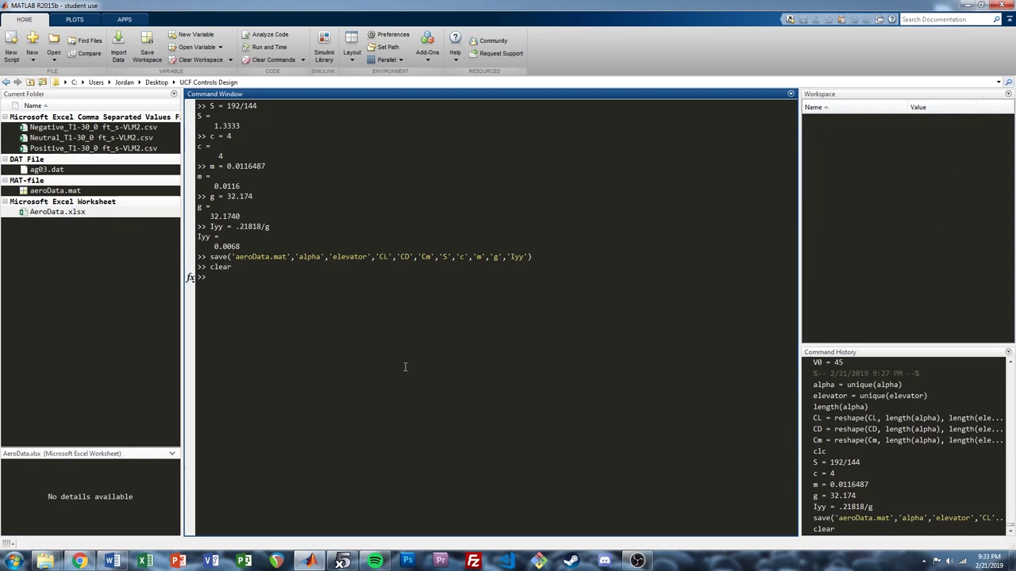
double_click(55, 191)
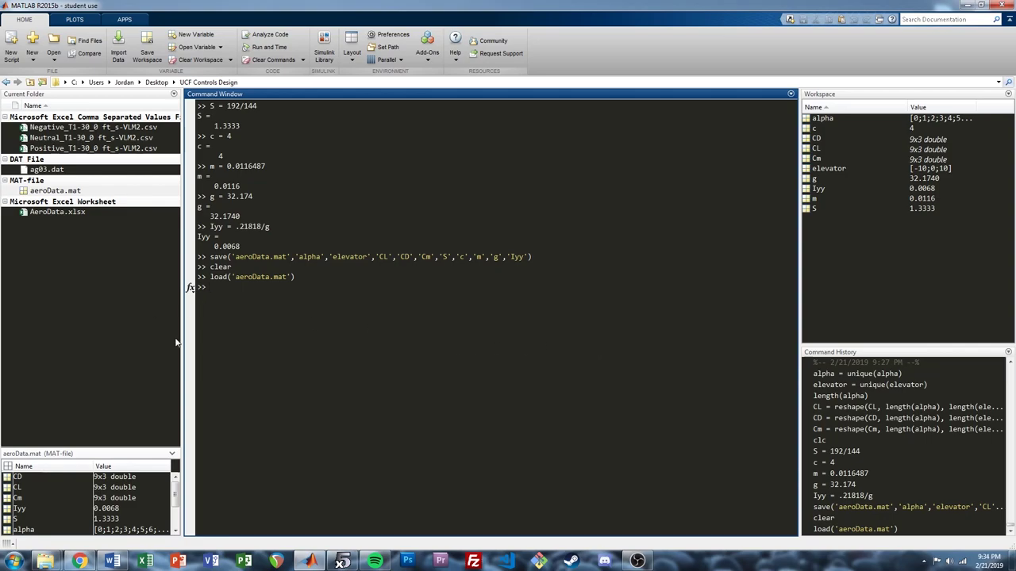
- Create a Simulink model named longitudinalPlant in the current folder and open it in a maximized window
right_click(56, 283)
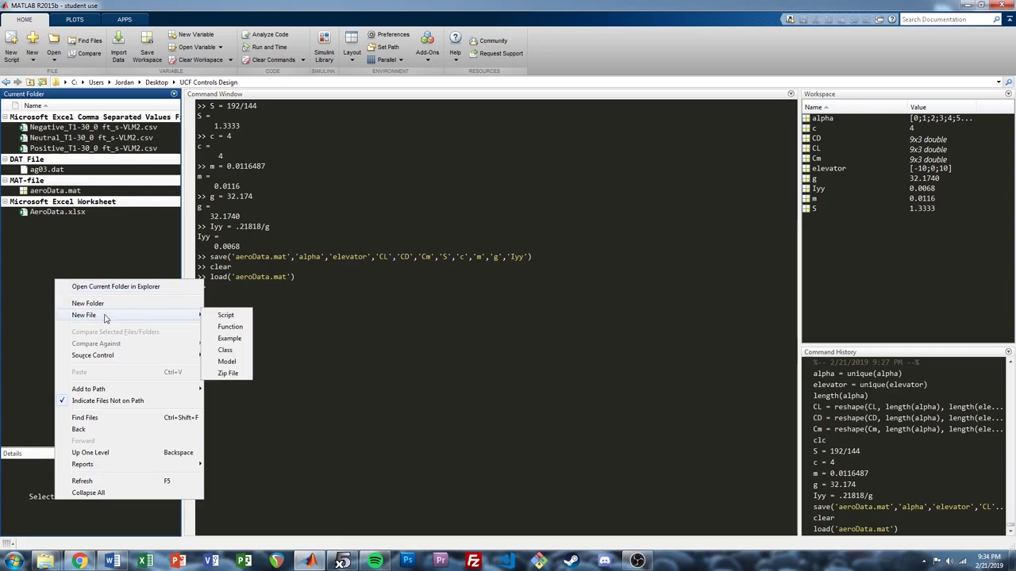
click(120, 278)
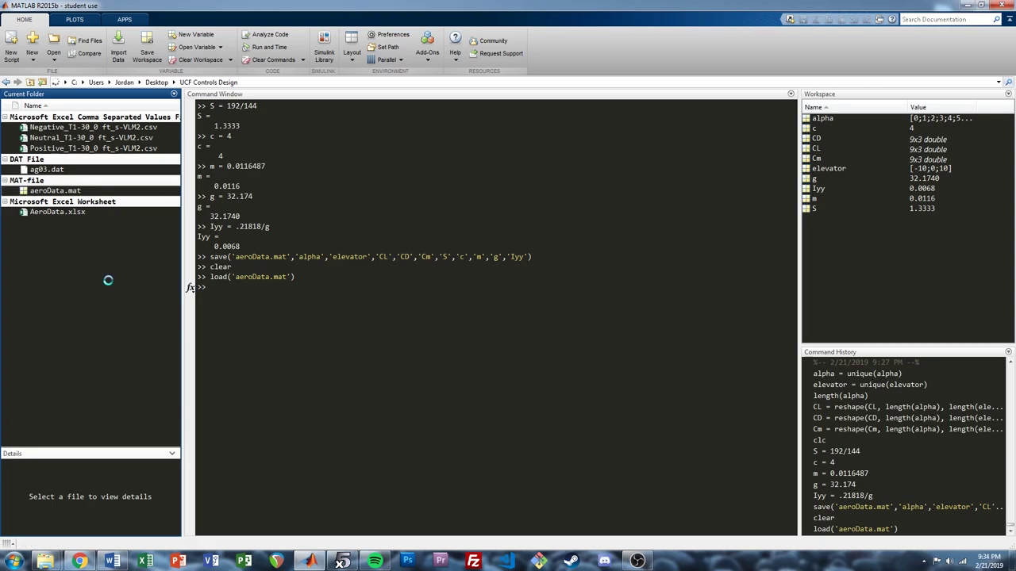
text(longitudinal)
text(Plant)
key(Return)
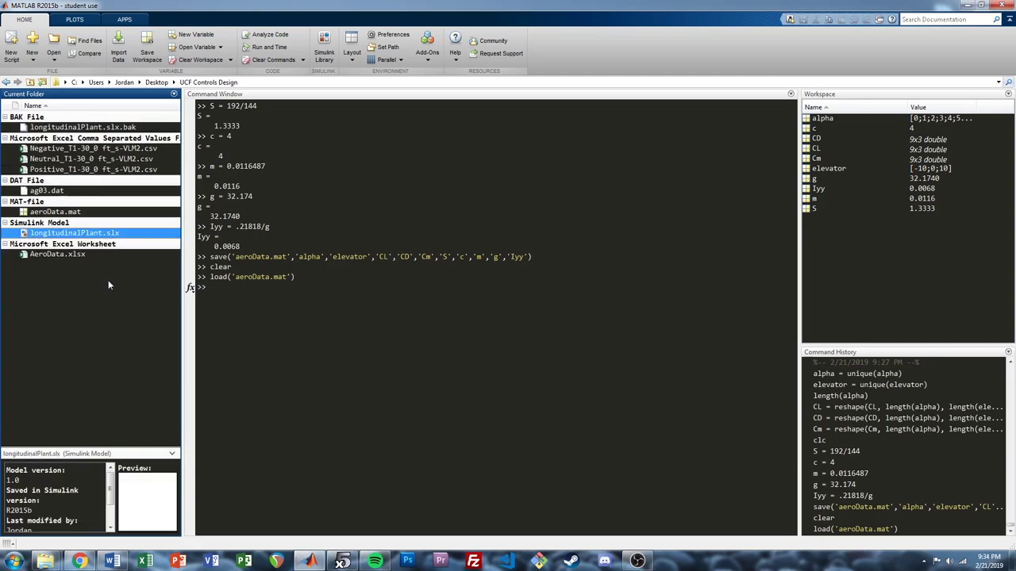
key(Return)
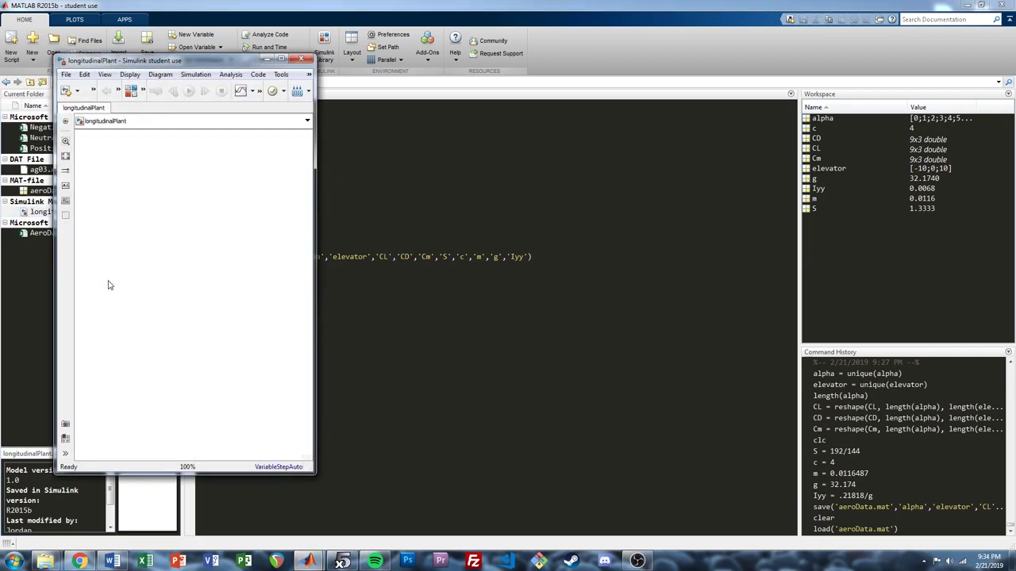
click(281, 59)
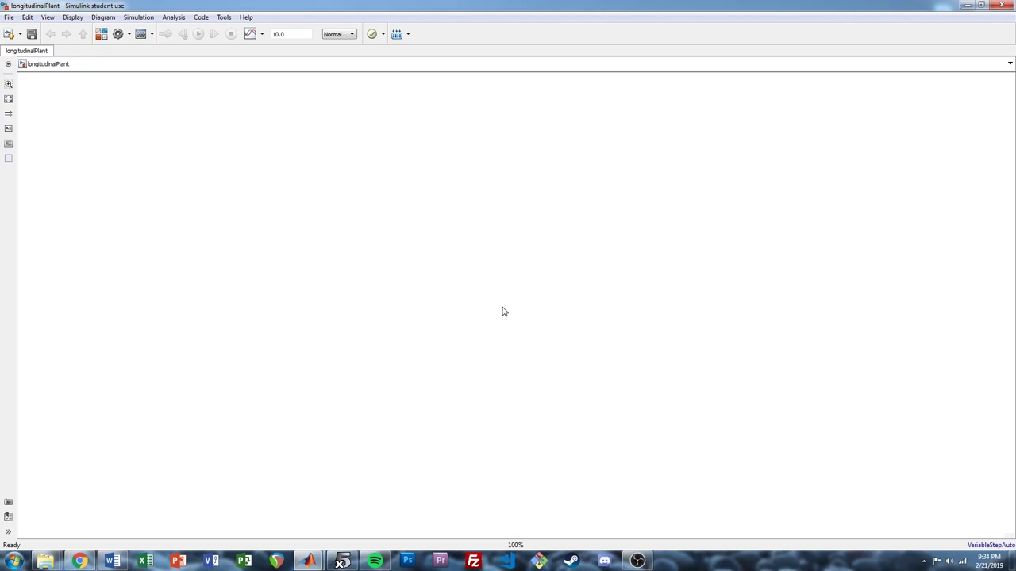
- Add an Interpolation Using Prelookup block to the empty longitudinalPlant model
double_click(442, 222)
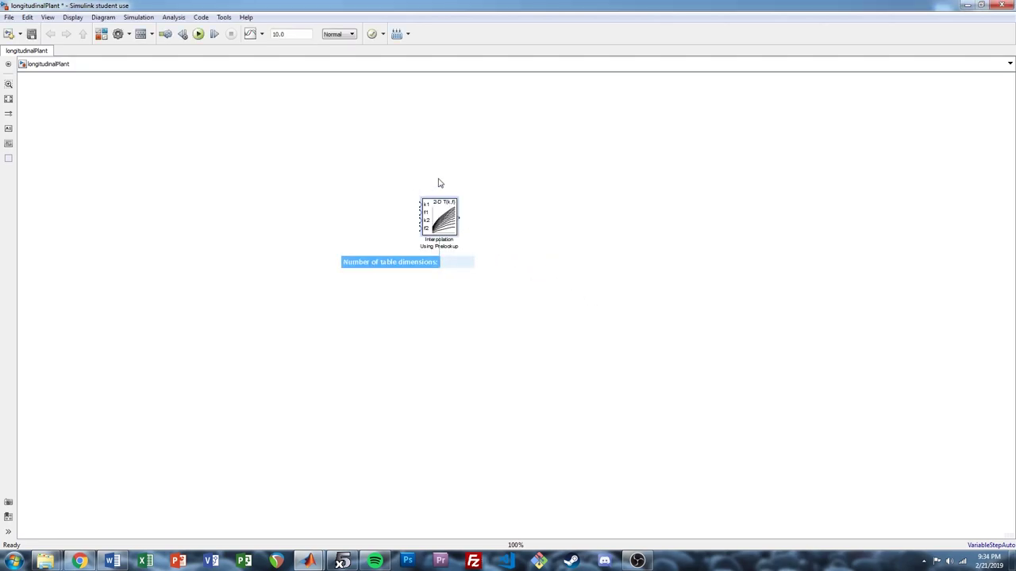
scroll(436, 195, up, 5)
drag(448, 271, 476, 231)
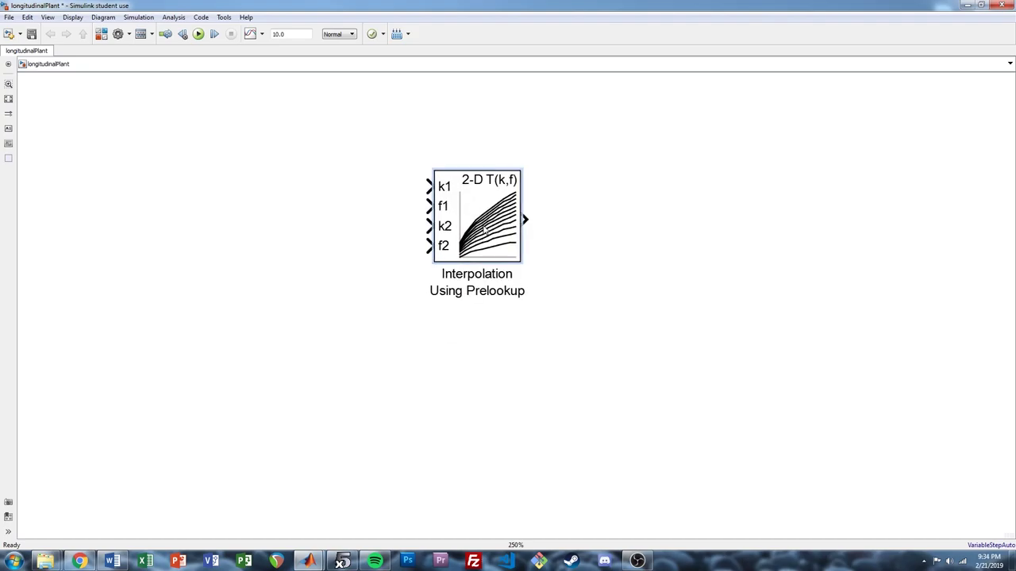
- Rename the interpolation block as CL Lookup and enlarge it to about twice its height
click(487, 288)
key(ctrl+a)
text(CL Lookup)
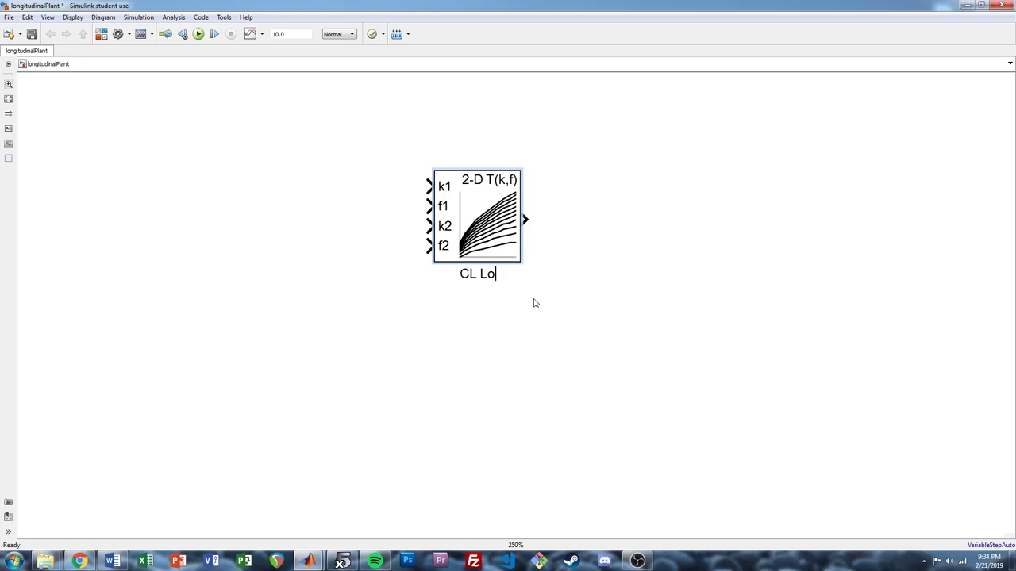
click(534, 301)
drag(521, 262, 573, 374)
- Set the CL Lookup block's table data to the variable CL
double_click(517, 287)
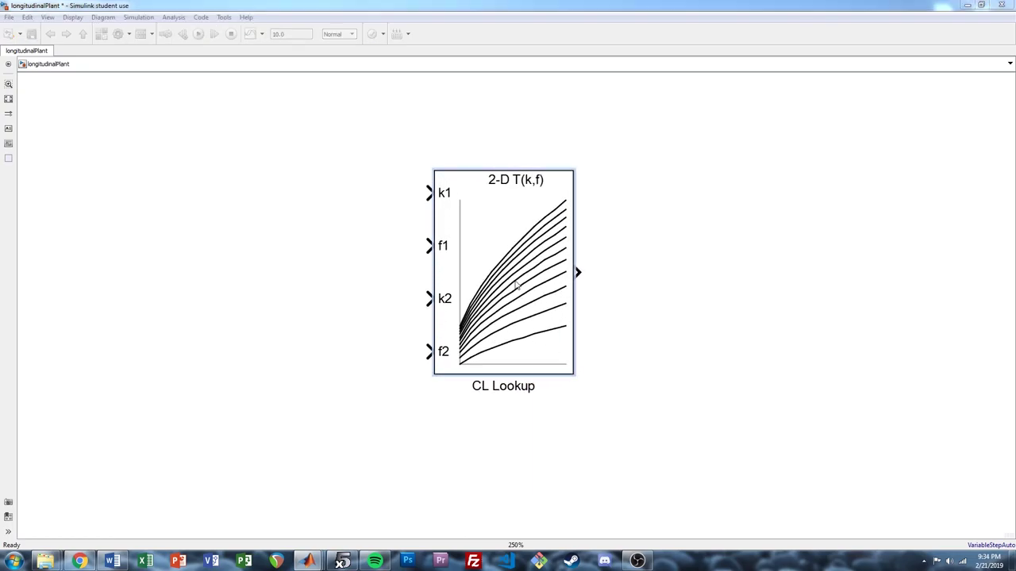
triple_click(768, 294)
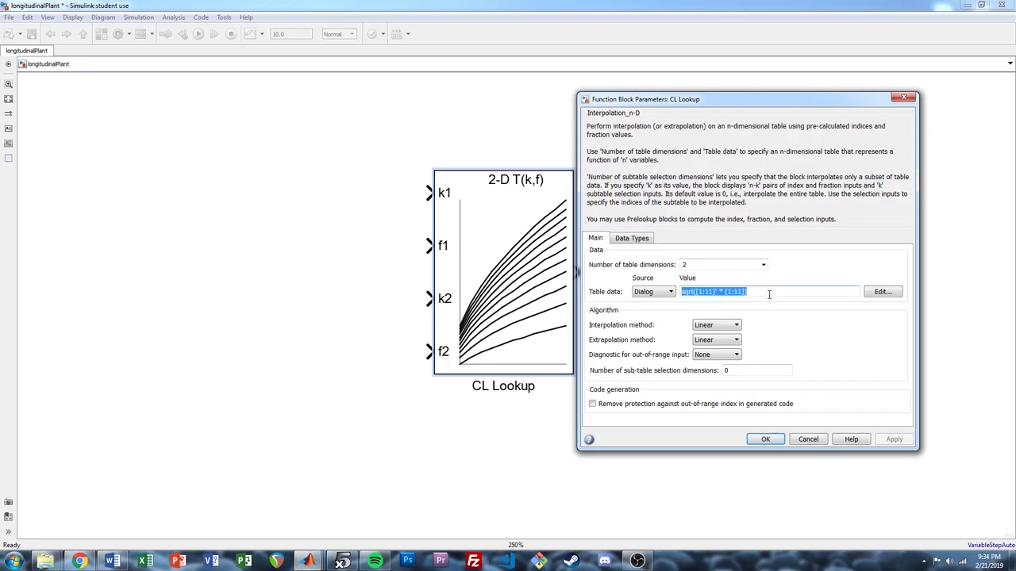
text(CL)
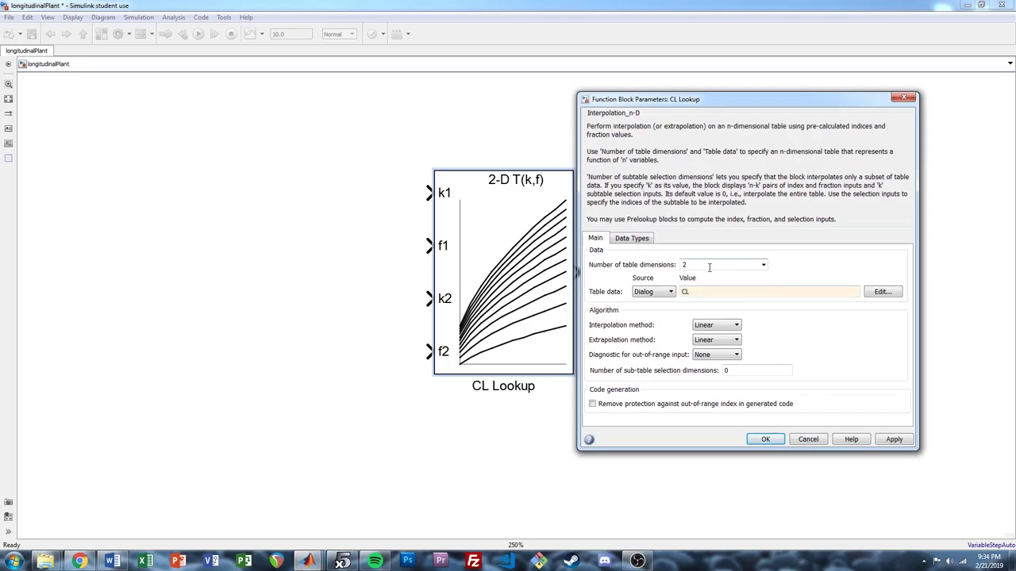
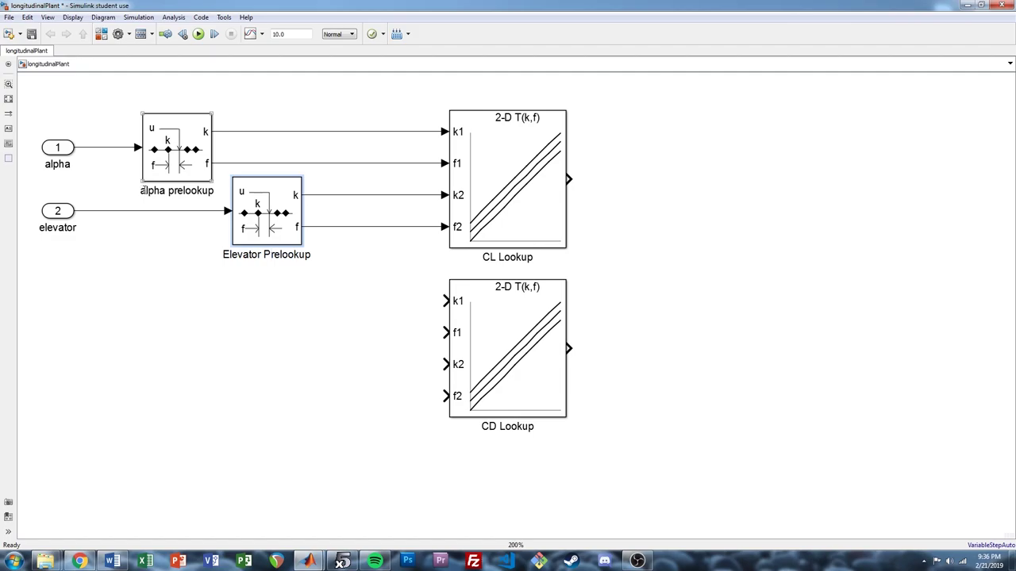
- Rename the alpha prelookup block as Alpha Prelookup with both words capitalized
click(144, 190)
key(BackSpace)
text(A)
key(ctrl+Right)
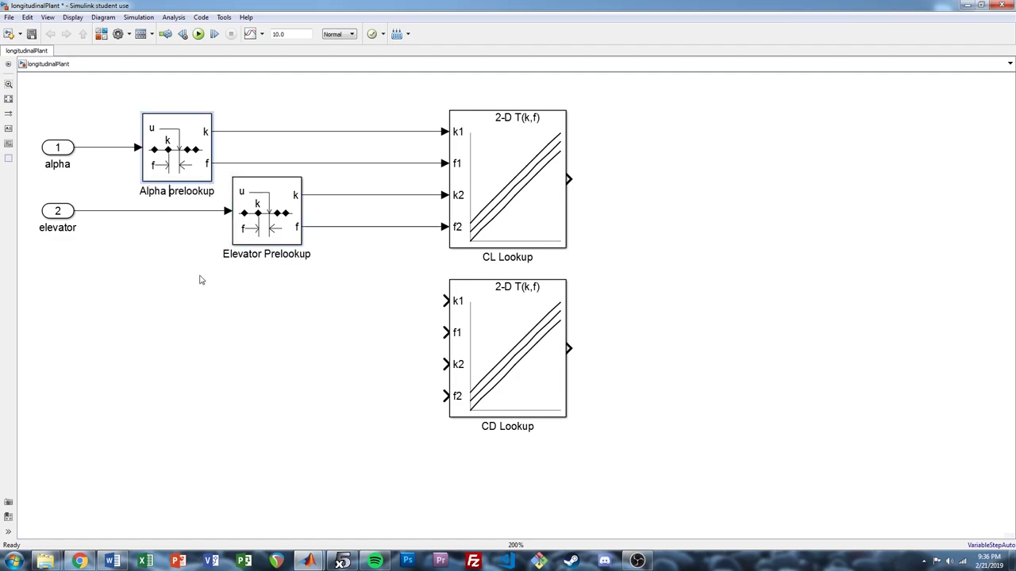
key(Delete)
text(P)
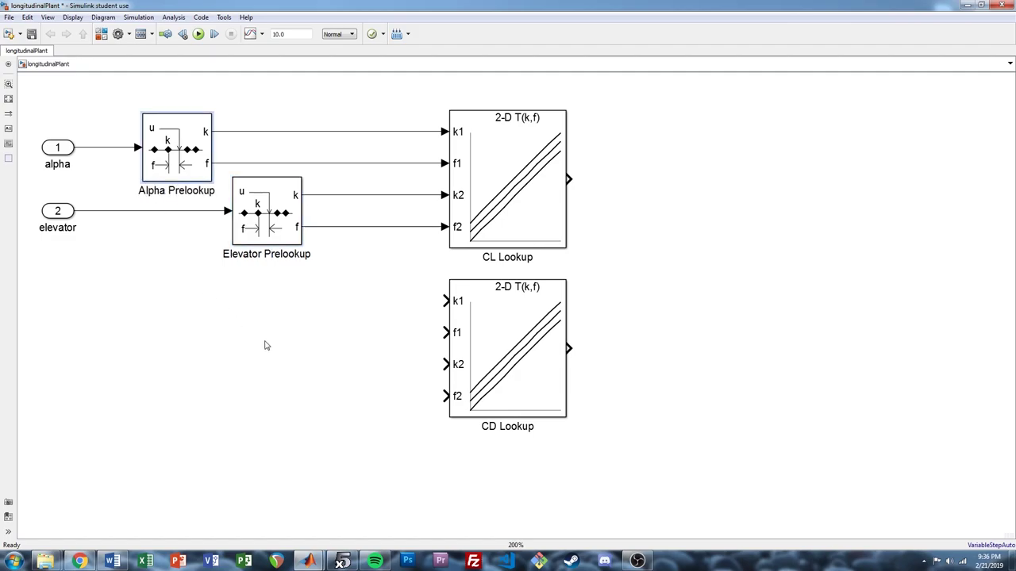
click(75, 232)
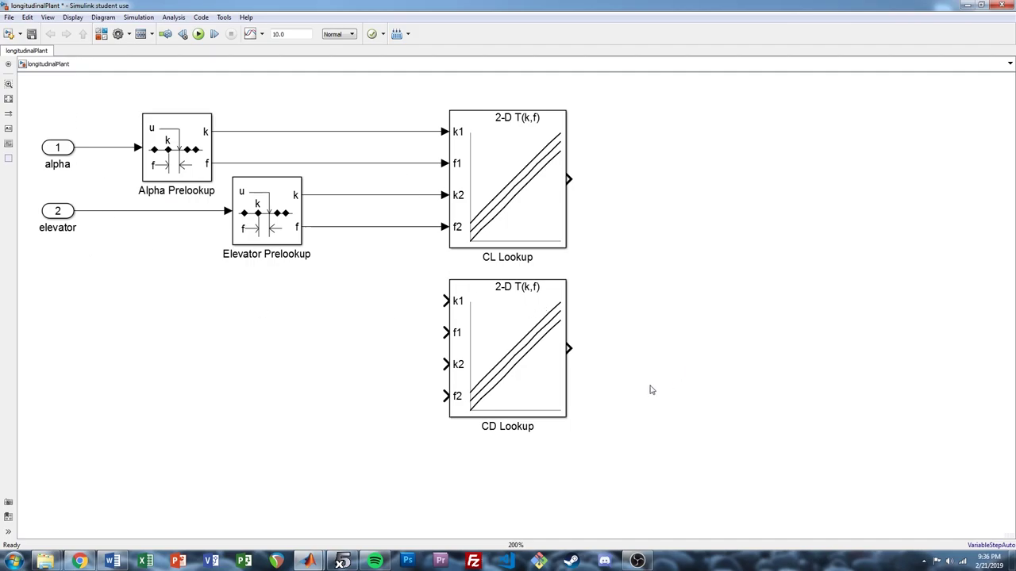
- Set the CD Lookup block's table data to the variable CD
scroll(617, 352, down, 3)
double_click(517, 267)
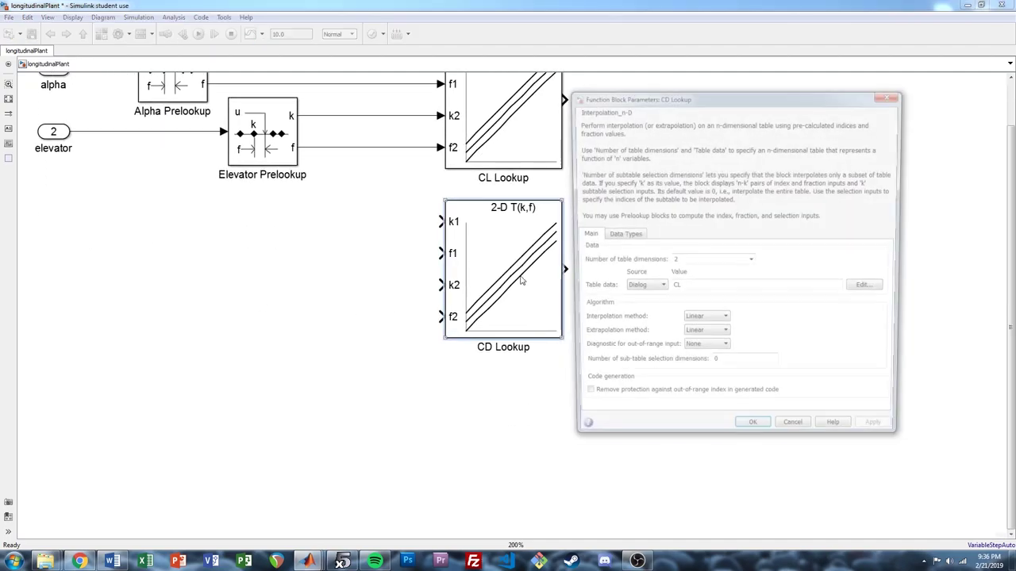
double_click(715, 289)
text(CD)
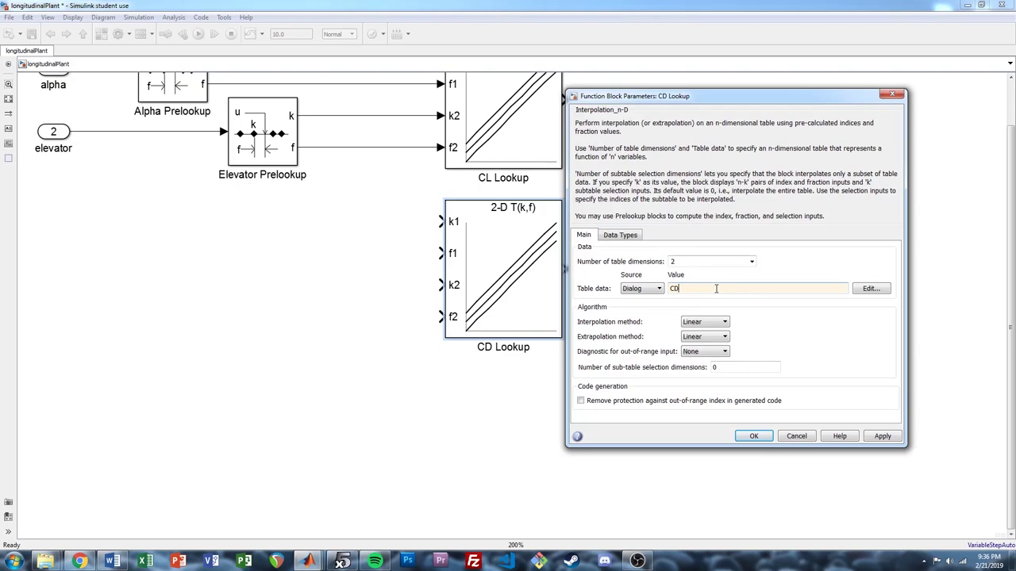
click(754, 436)
- Duplicate the CD Lookup block below the original and rename the copy as Cm Lookup
scroll(667, 417, down, 2)
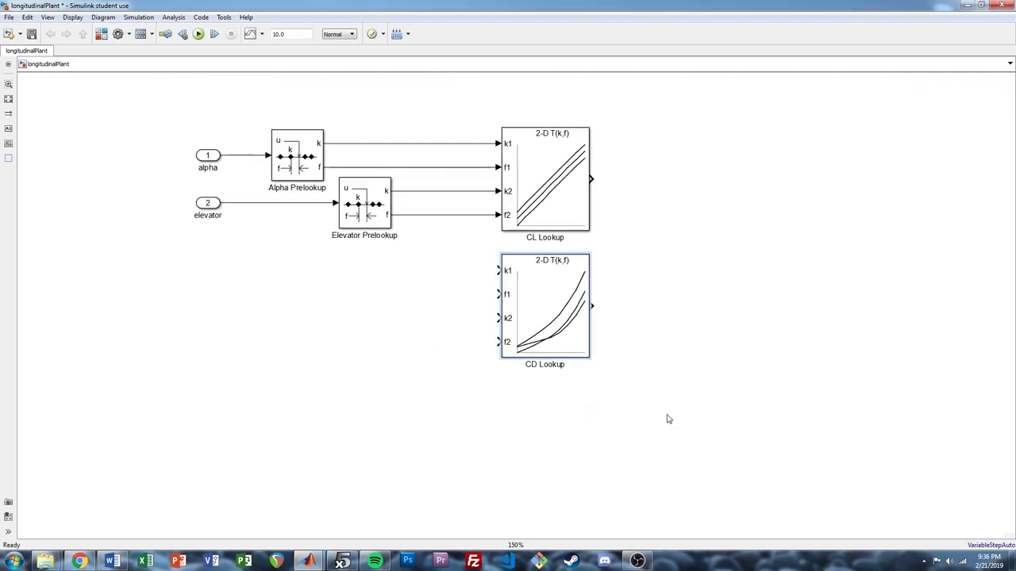
drag(530, 250, 516, 383)
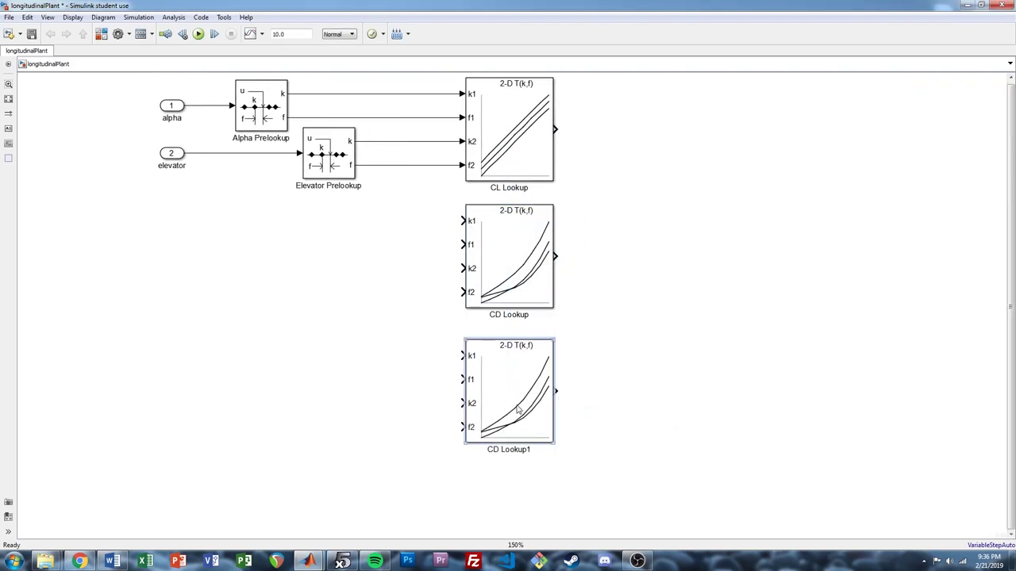
text(Cm)
key(BackSpace)
key(Return)
- Set the Cm Lookup block's table data to the variable Cm
double_click(516, 397)
double_click(706, 390)
text(C)
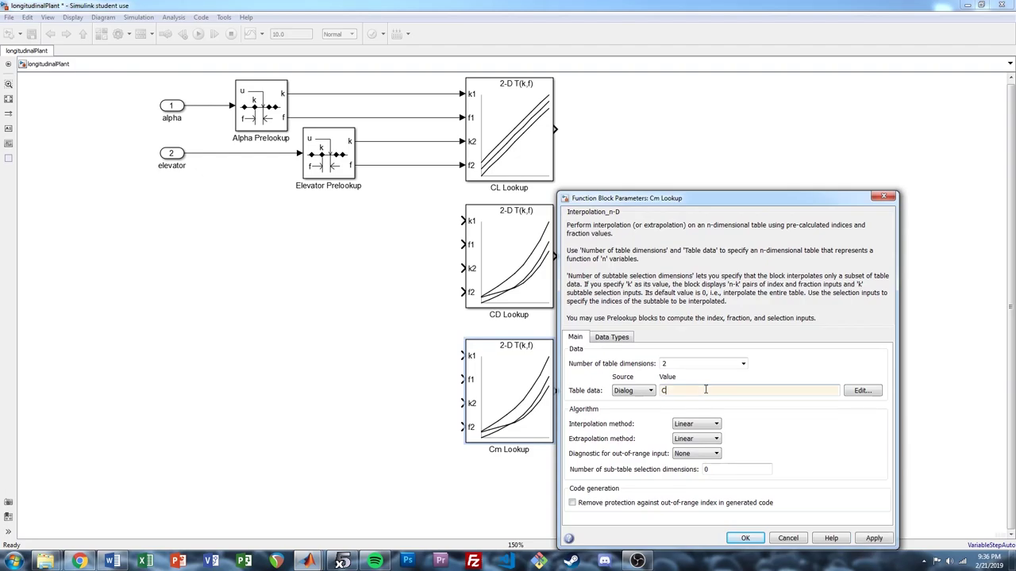
key(Return)
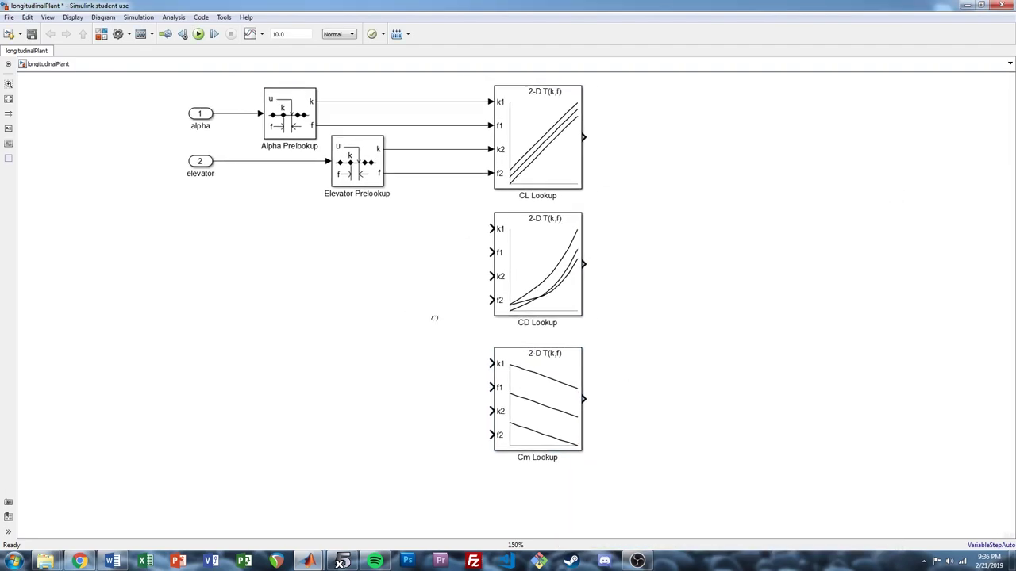
- Branch the four Alpha and Elevator Prelookup signals to the k1, f1, k2 and f2 inputs of CD Lookup
scroll(516, 304, up, 1)
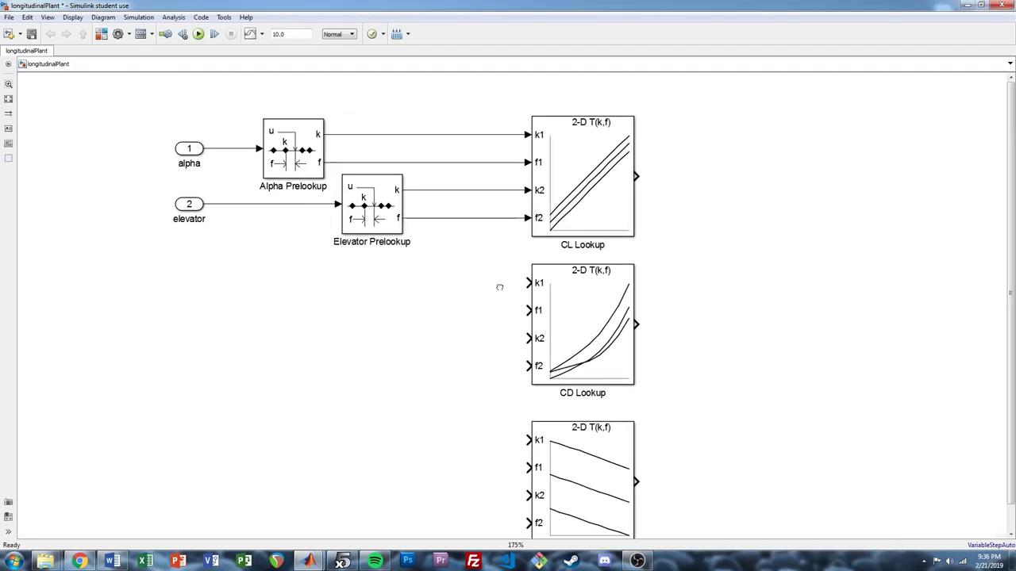
drag(516, 304, 500, 152)
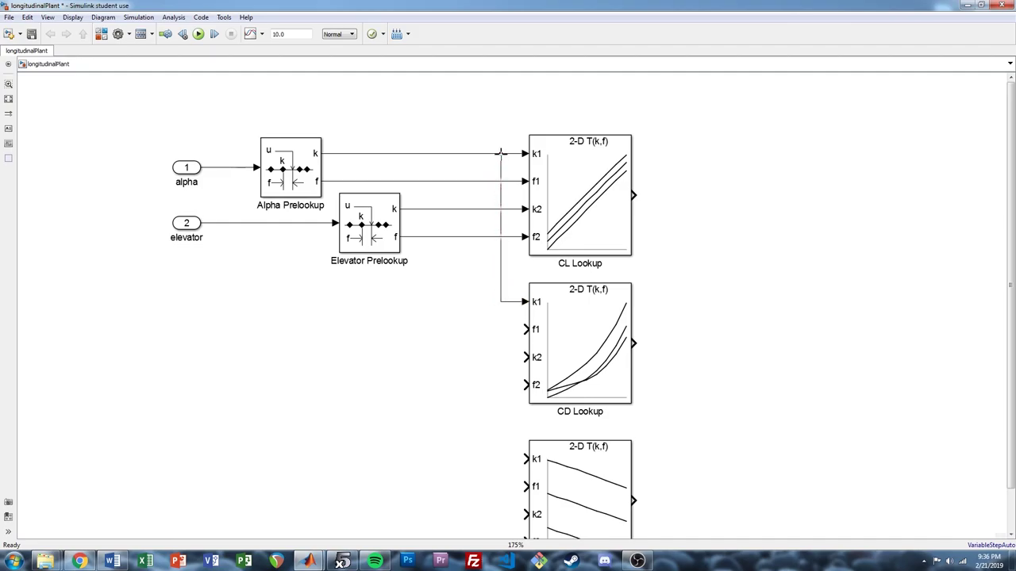
drag(521, 330, 477, 181)
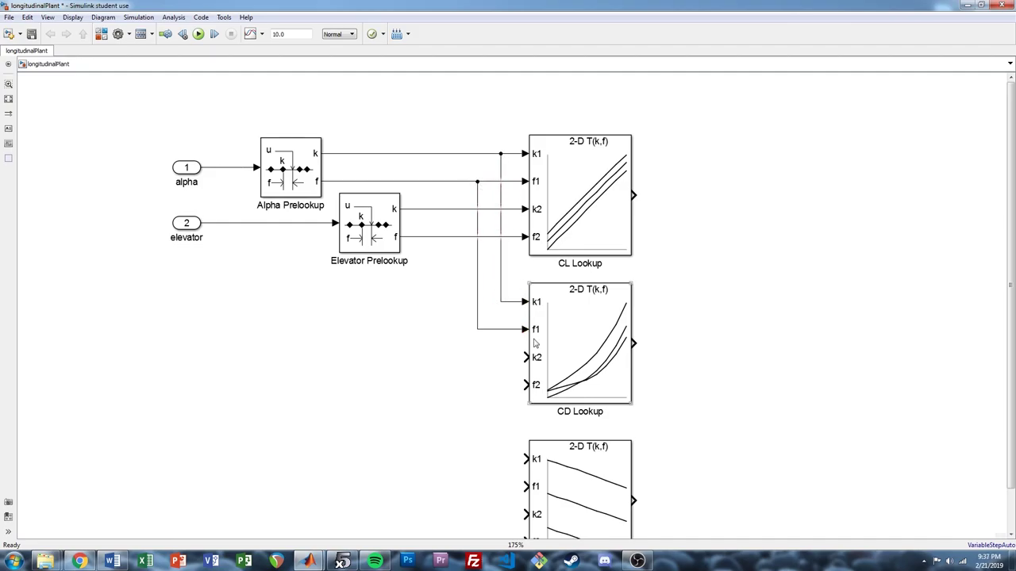
mouse_move(531, 359)
mouse_down()
mouse_move(460, 311)
mouse_move(454, 208)
mouse_up()
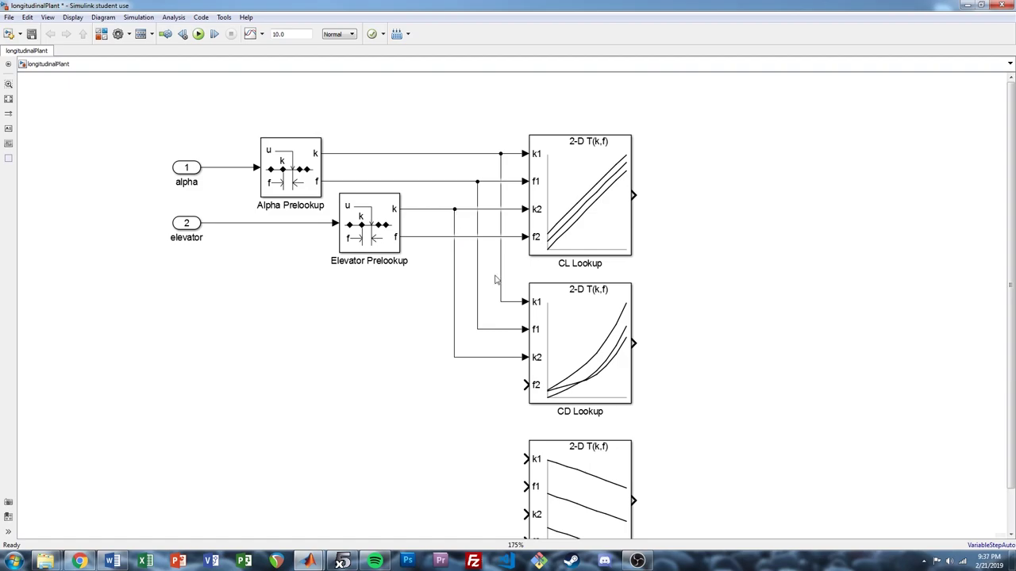
mouse_move(523, 387)
mouse_down()
mouse_move(494, 265)
mouse_move(426, 234)
mouse_move(414, 265)
mouse_up()
- Branch the same four prelookup signals down to the Cm Lookup inputs and align their vertical segments with the existing lines
scroll(611, 313, down, 2)
scroll(611, 313, down, 1)
click(533, 431)
mouse_move(506, 395)
mouse_down()
mouse_move(482, 317)
mouse_move(482, 236)
mouse_up()
drag(508, 422, 458, 265)
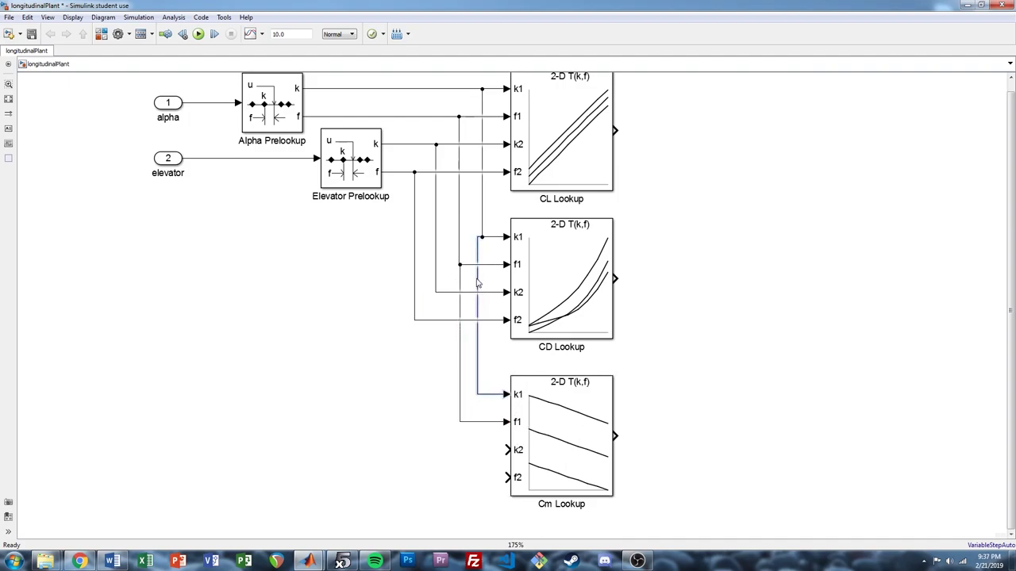
click(460, 287)
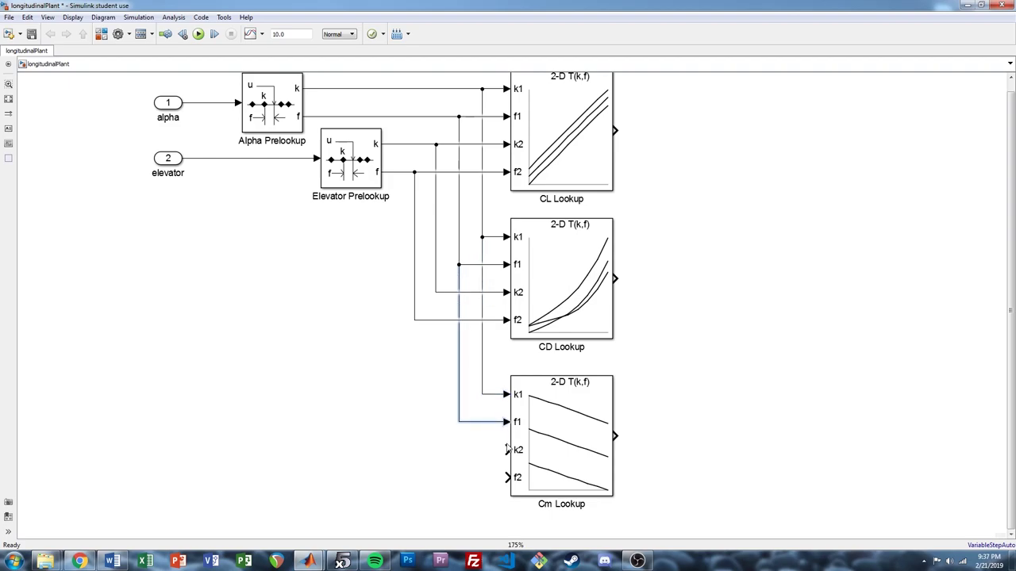
drag(507, 449, 436, 293)
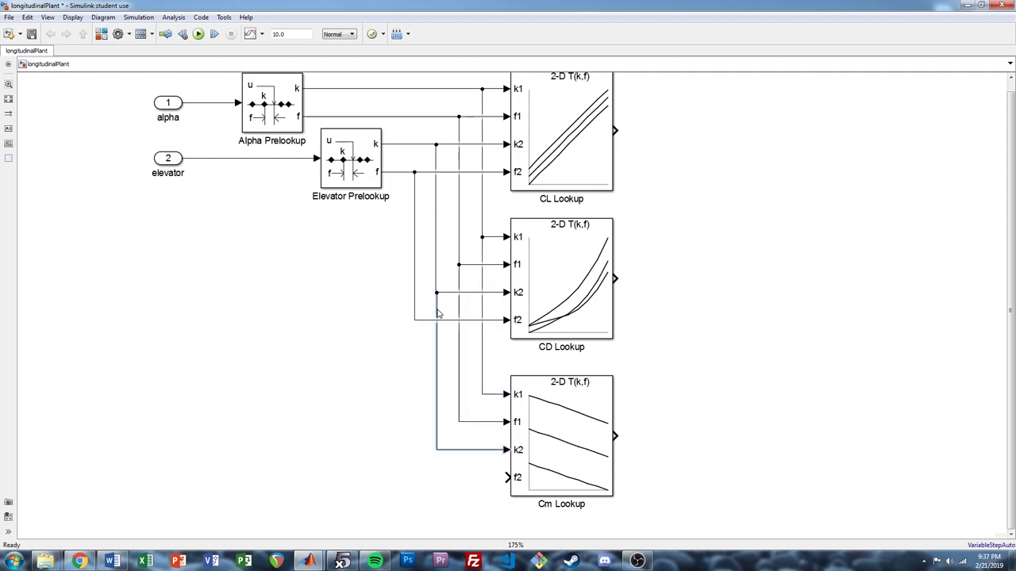
mouse_move(508, 477)
mouse_down()
mouse_move(403, 336)
mouse_move(415, 320)
mouse_up()
- Add a Gain block with value c after Cm Lookup and connect it to that block's output
key(space)
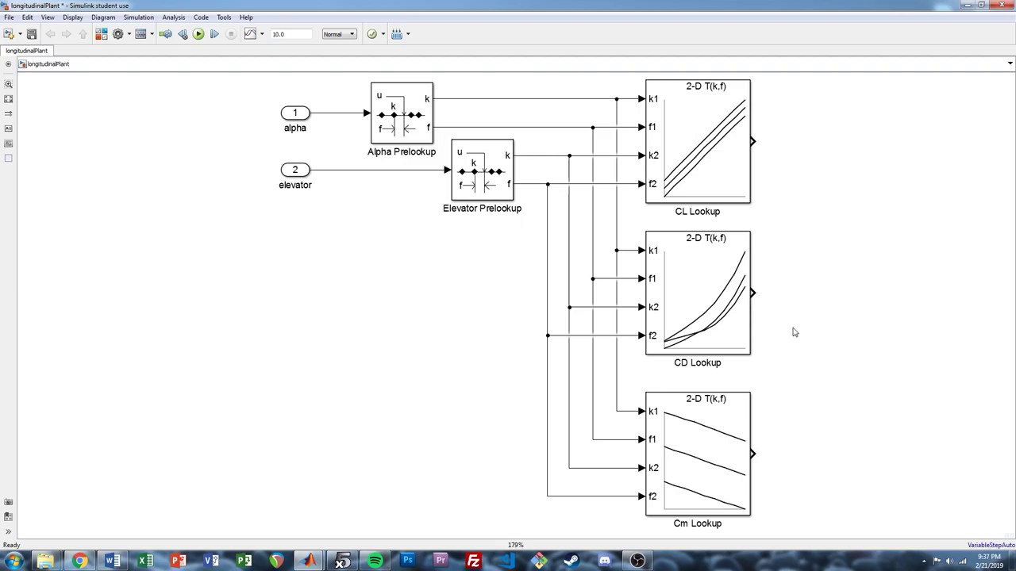
drag(860, 445, 540, 416)
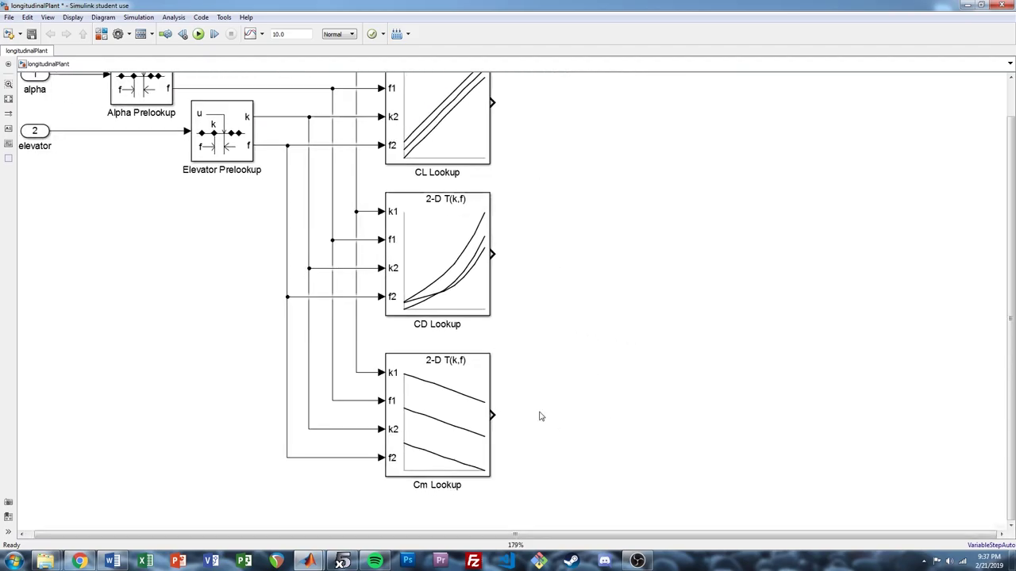
double_click(545, 417)
text(ga)
key(Return)
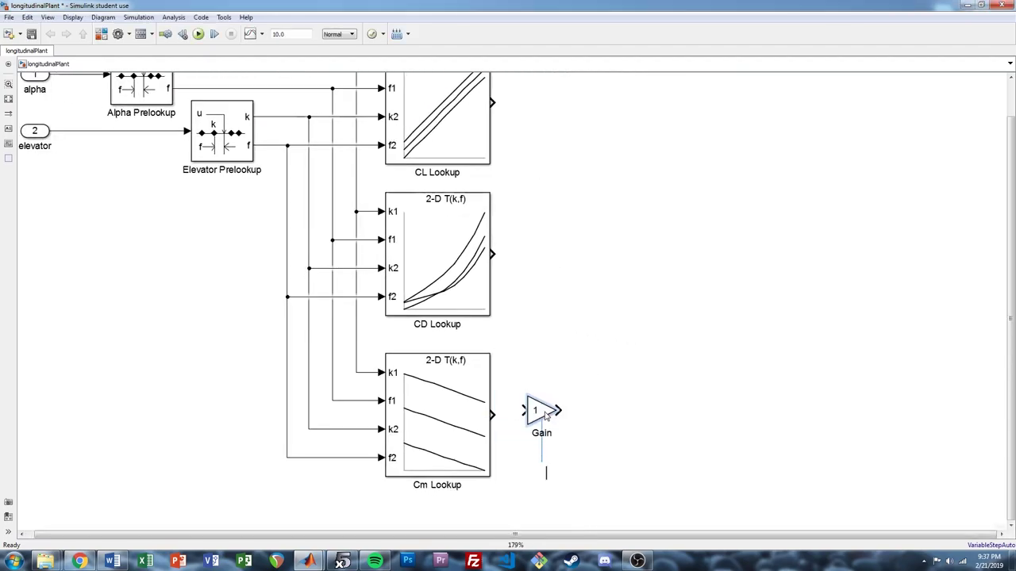
text(c)
key(Return)
drag(545, 416, 552, 422)
- Add a Mux block with 3 inputs, stretch it vertically and align its middle input with the CD Lookup output
scroll(629, 389, right, 3)
scroll(560, 397, up, 1)
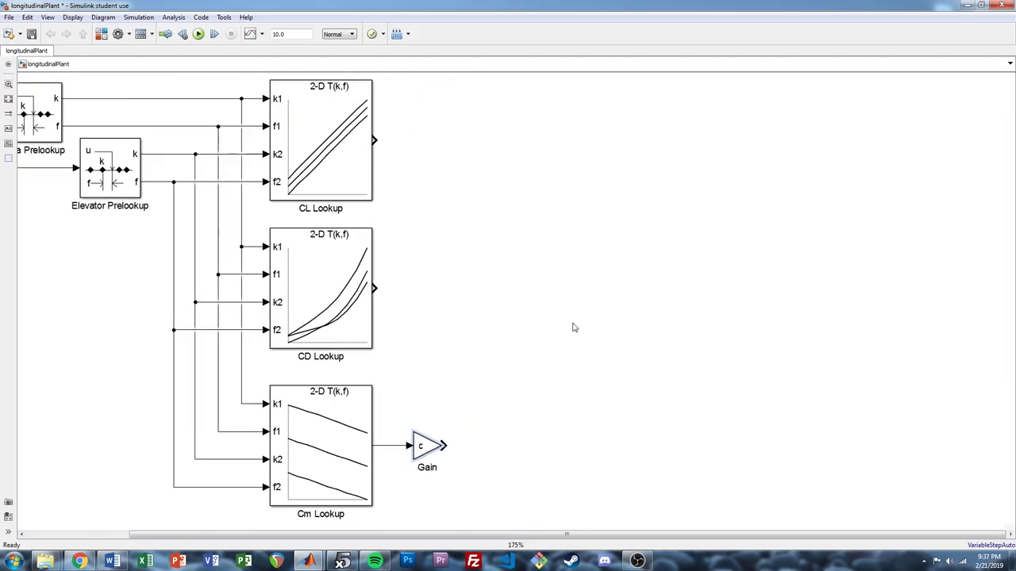
double_click(553, 291)
text(mux)
key(Return)
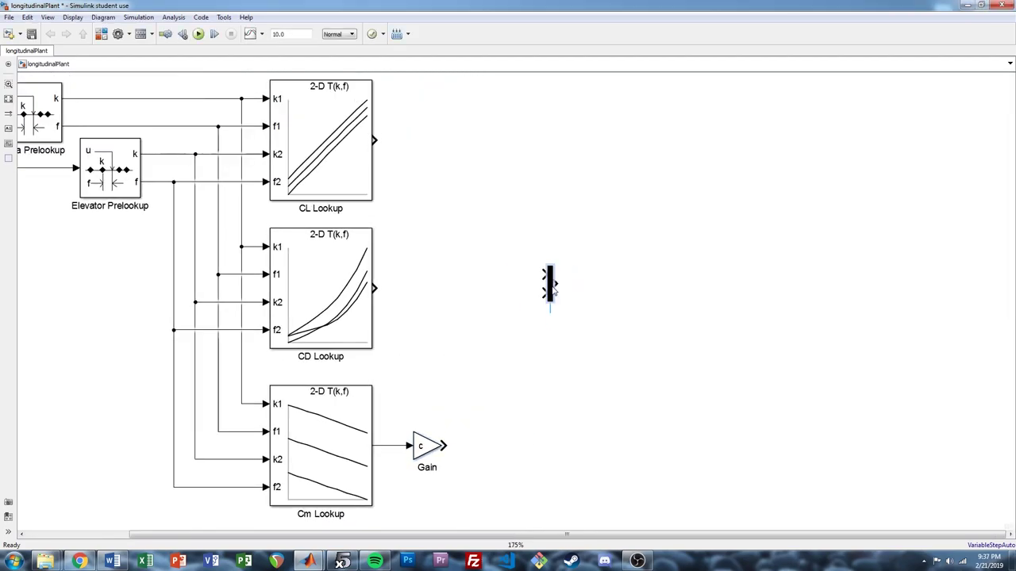
text(3)
key(Return)
drag(556, 300, 541, 480)
drag(549, 420, 512, 334)
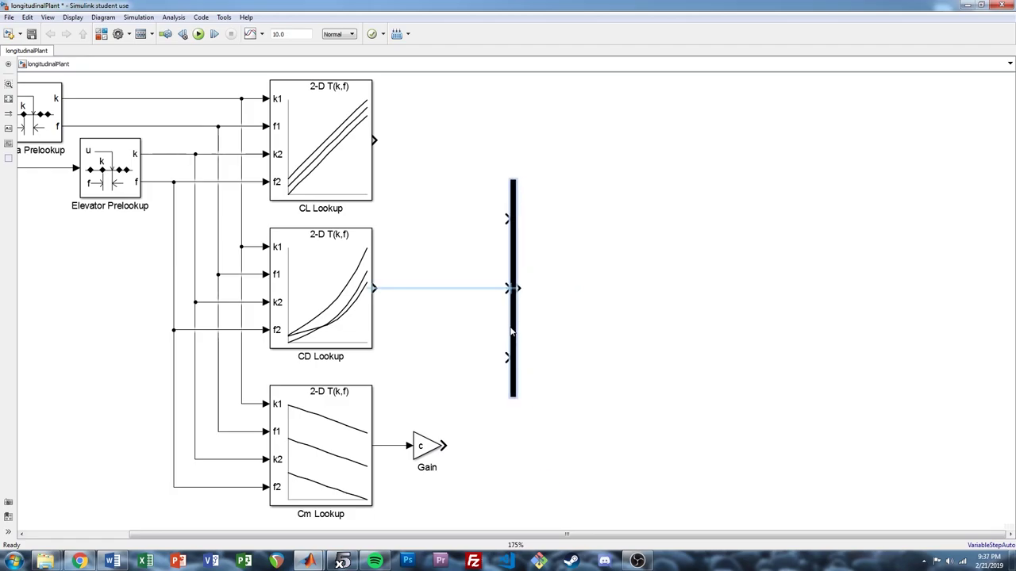
- Connect CL Lookup, CD Lookup and the c gain to the Mux's first, second and third inputs and straighten the CL line
click(441, 435)
drag(443, 446, 503, 359)
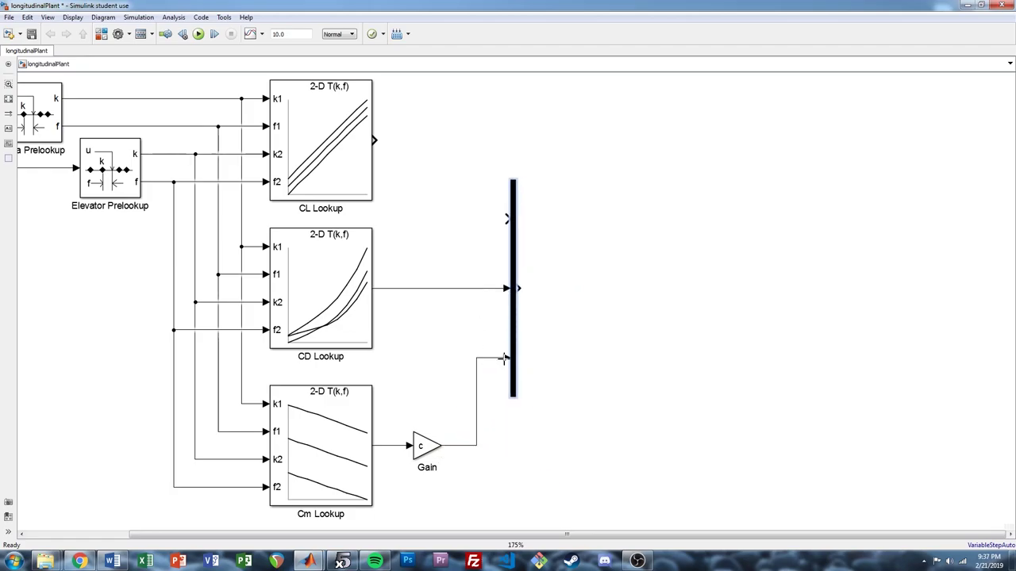
scroll(431, 212, up, 2)
drag(375, 206, 508, 284)
drag(445, 274, 474, 278)
- Add a Gain block with value S and connect it to the Mux output
click(635, 354)
double_click(587, 352)
text(gain)
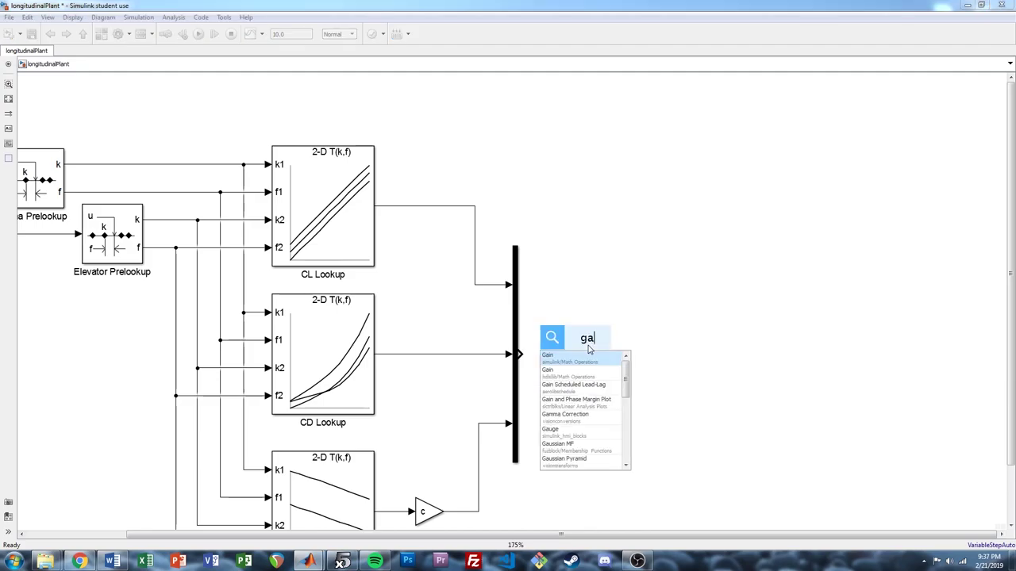
key(Return)
text(S)
key(Return)
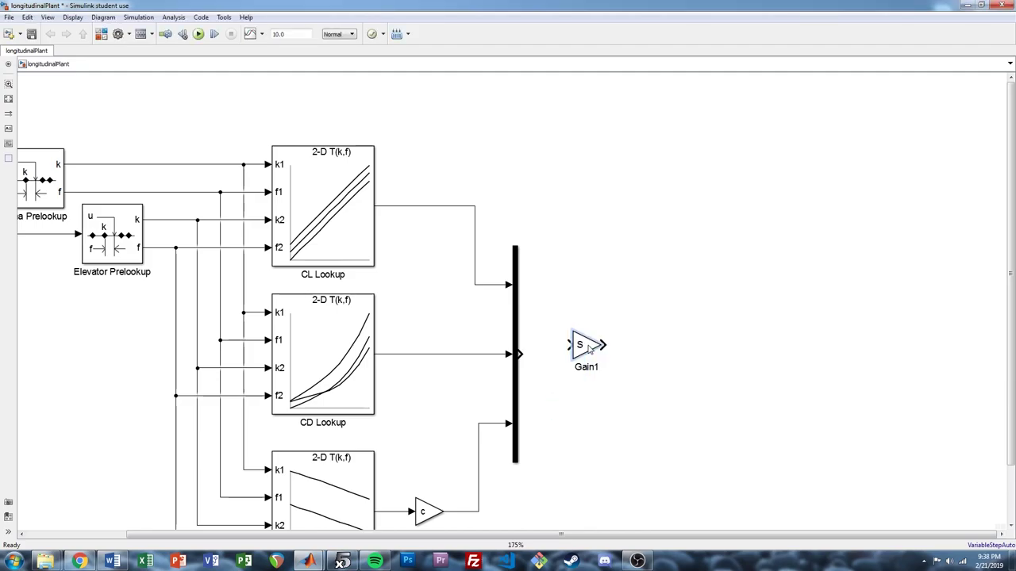
drag(589, 349, 587, 357)
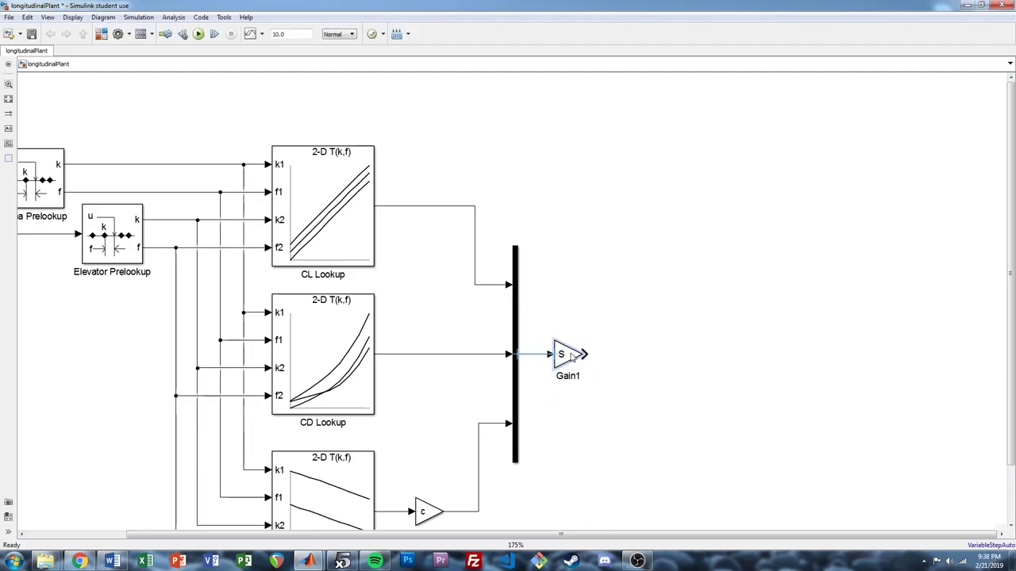
- Add a two-input Product block, enlarge it vertically and connect the S gain's output to its lower input
double_click(632, 354)
text(produ)
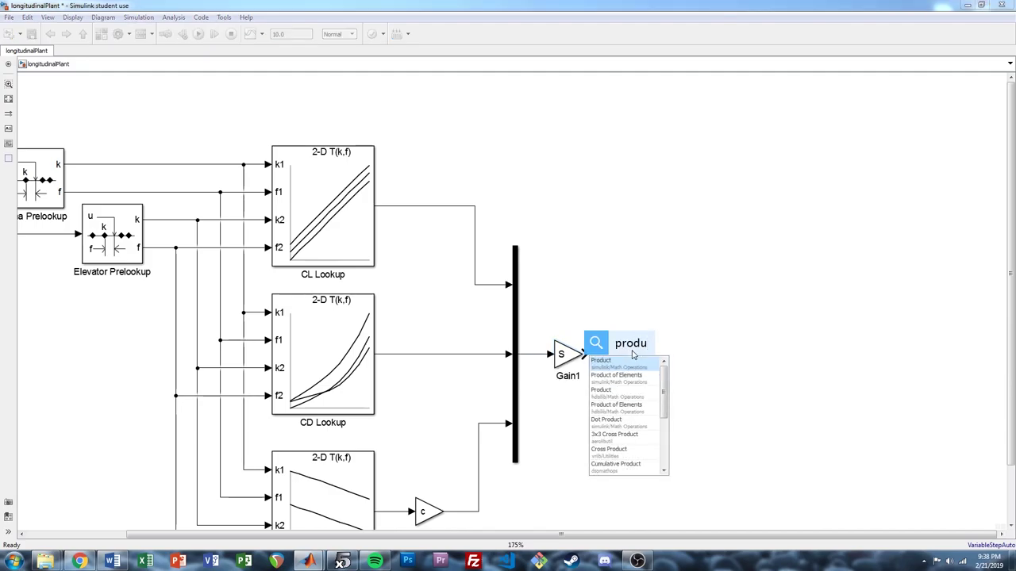
key(Return)
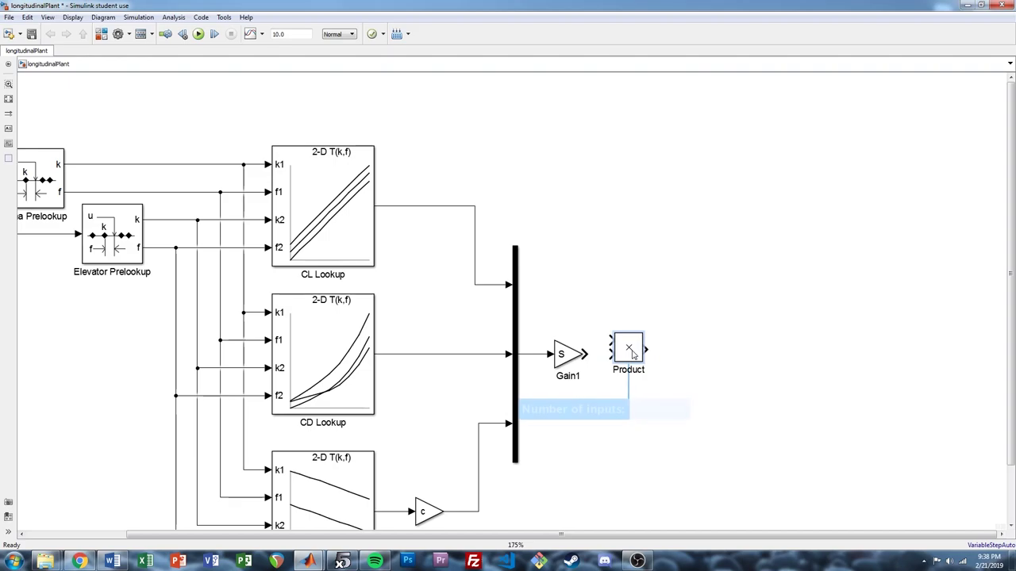
mouse_move(642, 361)
mouse_down()
mouse_move(637, 419)
mouse_move(657, 367)
mouse_up()
click(612, 354)
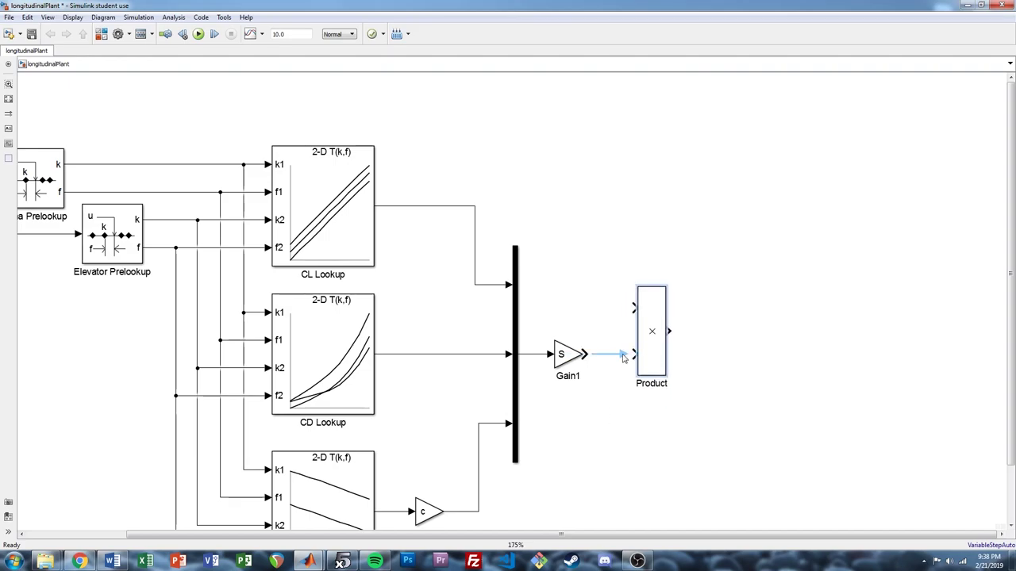
drag(524, 132, 517, 205)
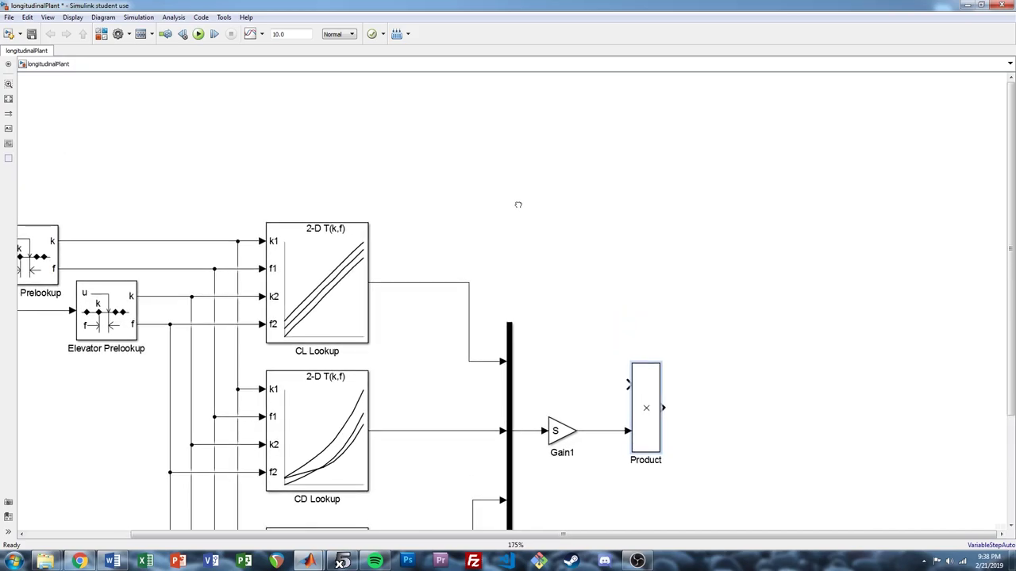
click(476, 158)
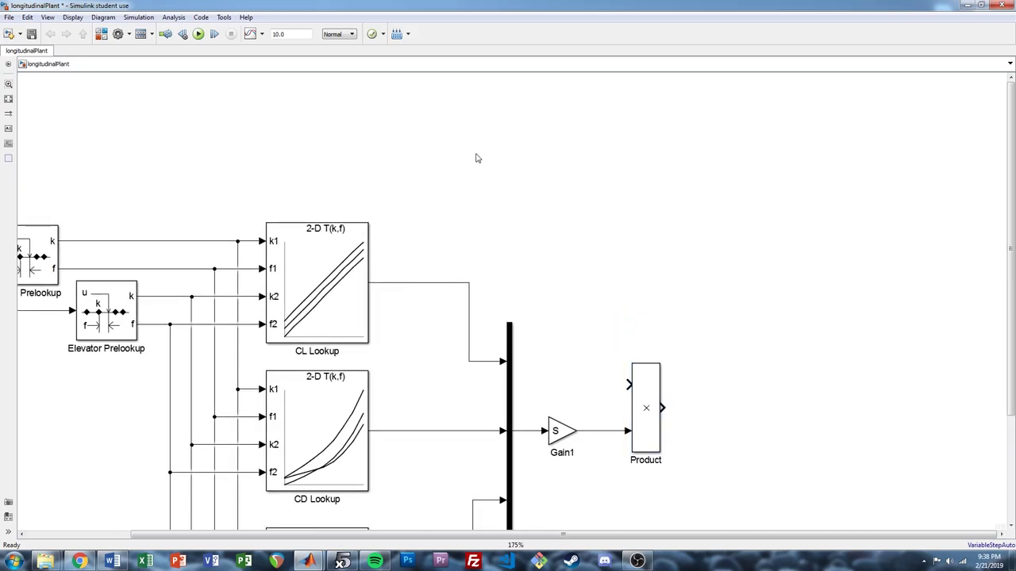
- Add a Dynamic Pressure block above the Mux, enlarge it and connect its q output to the Product block's upper input
double_click(476, 158)
text(dynamic)
key(Return)
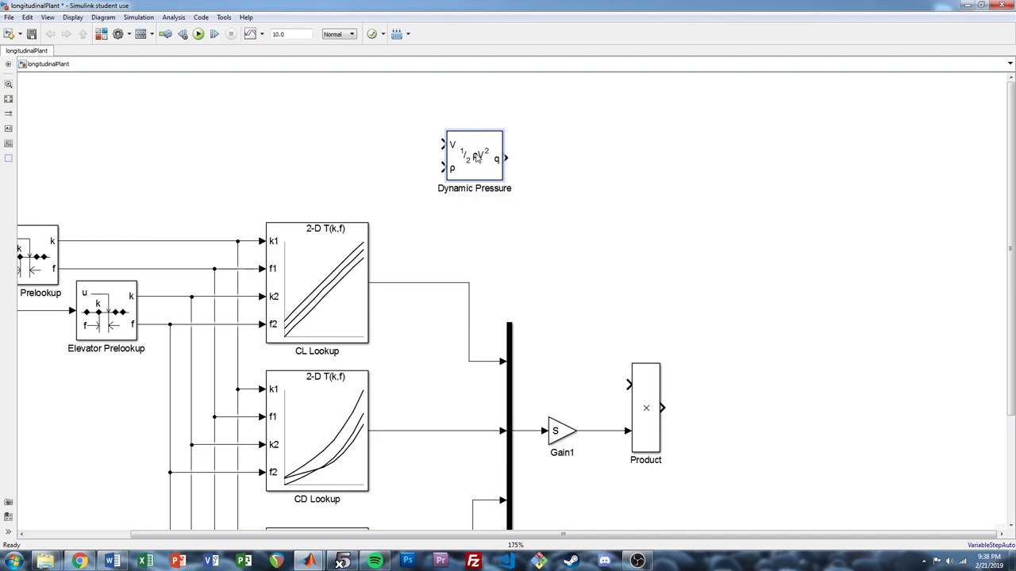
mouse_move(502, 182)
mouse_down()
mouse_move(499, 214)
mouse_move(513, 207)
mouse_move(511, 154)
mouse_move(630, 296)
mouse_move(627, 383)
mouse_up()
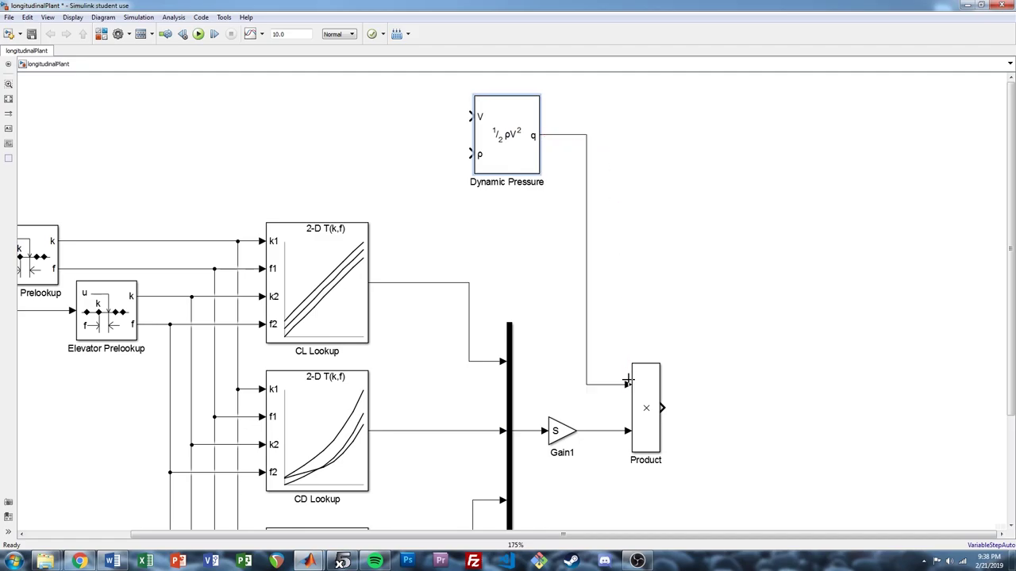
click(548, 287)
- Add a COESA Atmosphere Model block beside Dynamic Pressure, enlarge it and connect its density output to the ρ input
drag(510, 212, 680, 285)
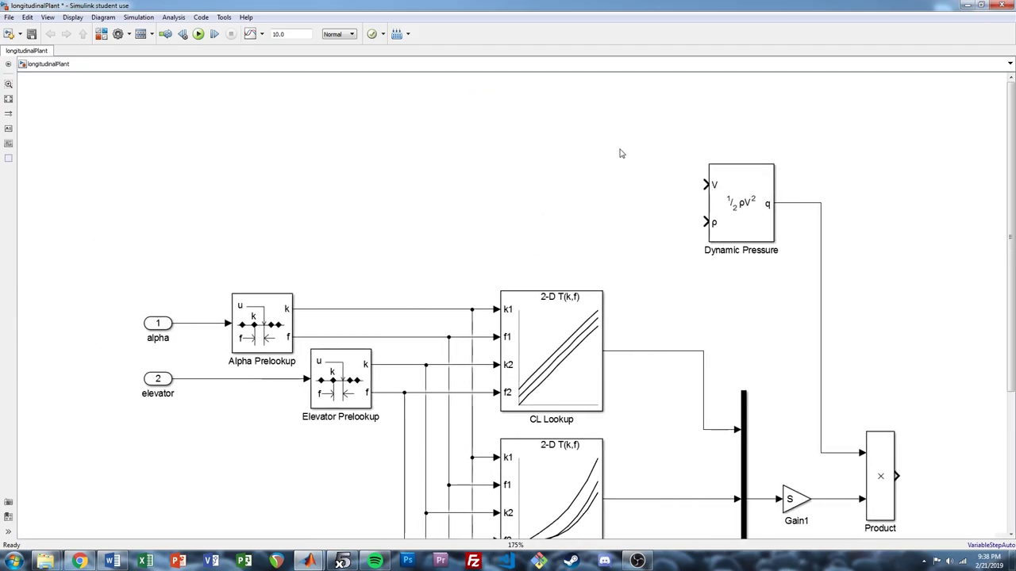
drag(621, 153, 613, 216)
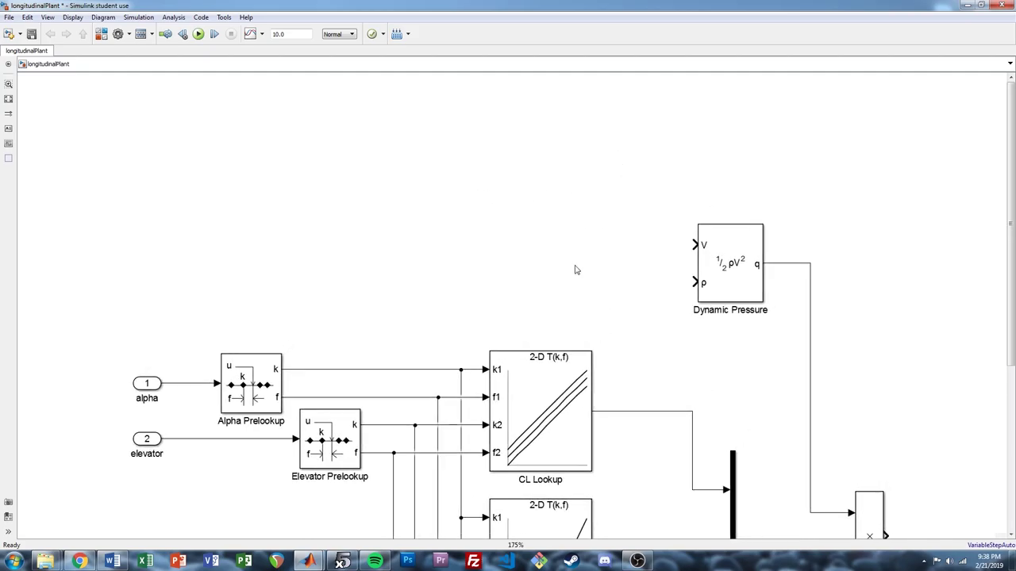
double_click(518, 220)
text(atm)
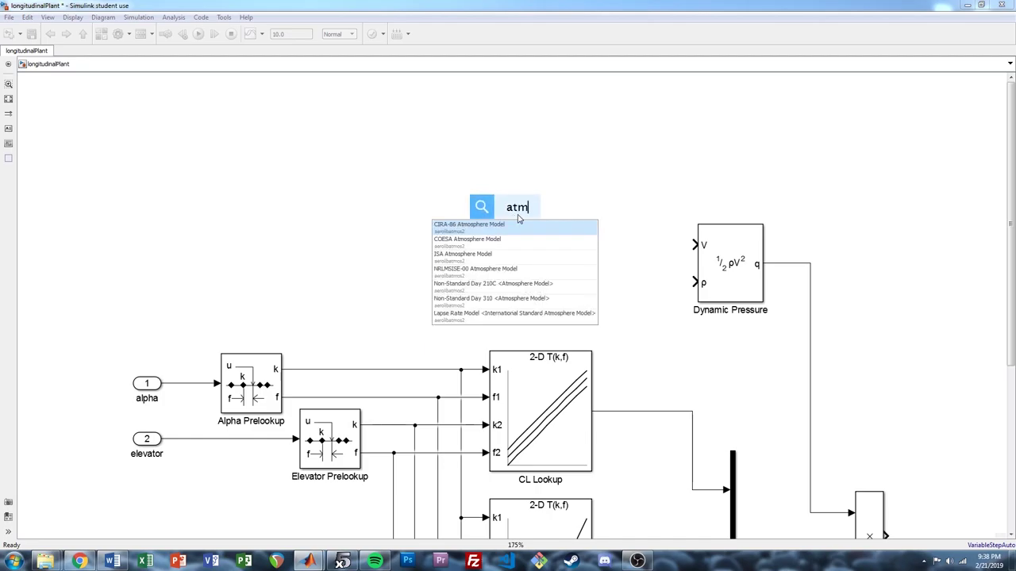
key(Down)
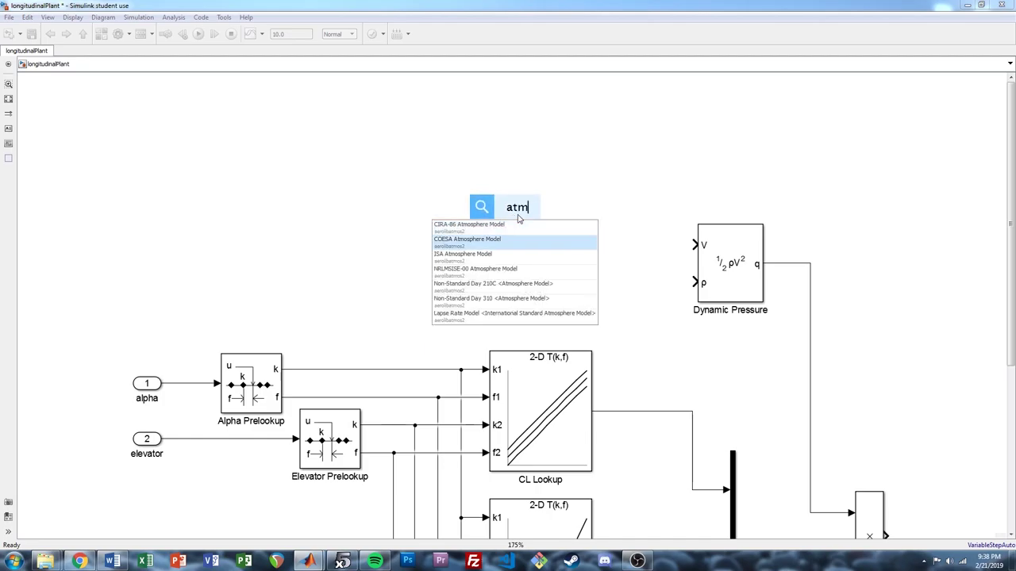
key(Return)
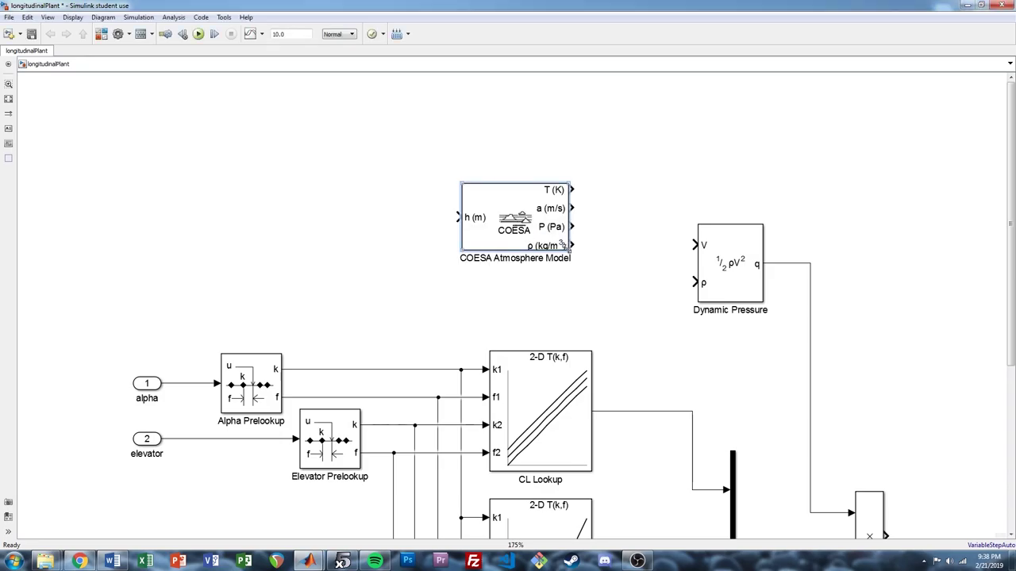
drag(568, 245, 565, 272)
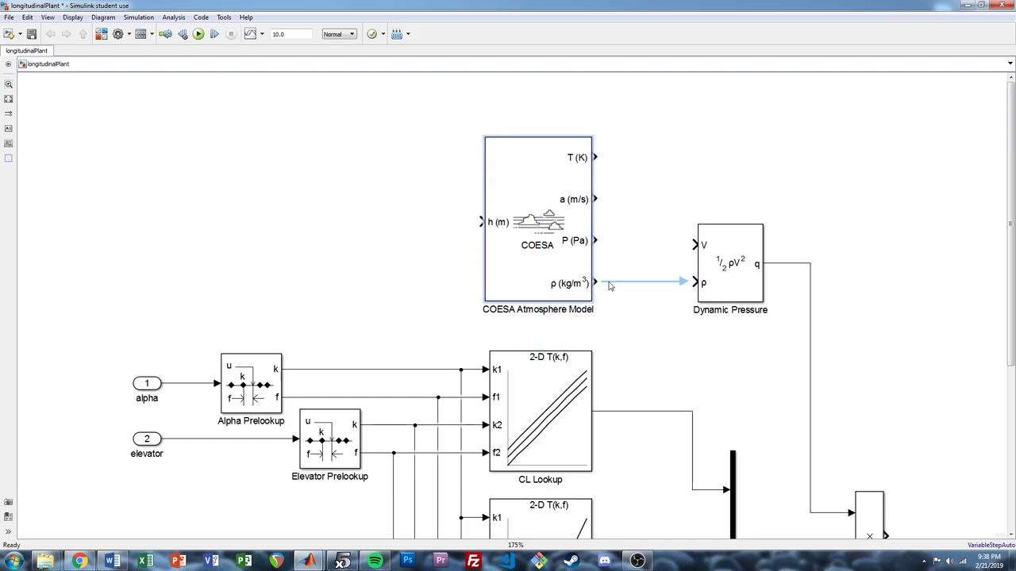
click(632, 284)
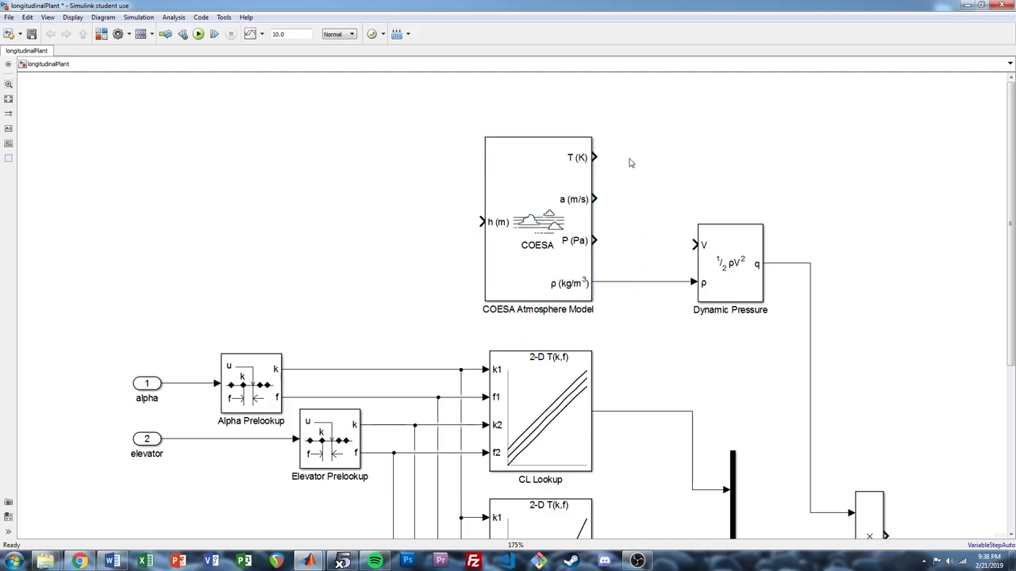
- Add three Terminator blocks and connect them to the atmosphere model's T, a and P outputs
double_click(629, 162)
text(termi)
key(Return)
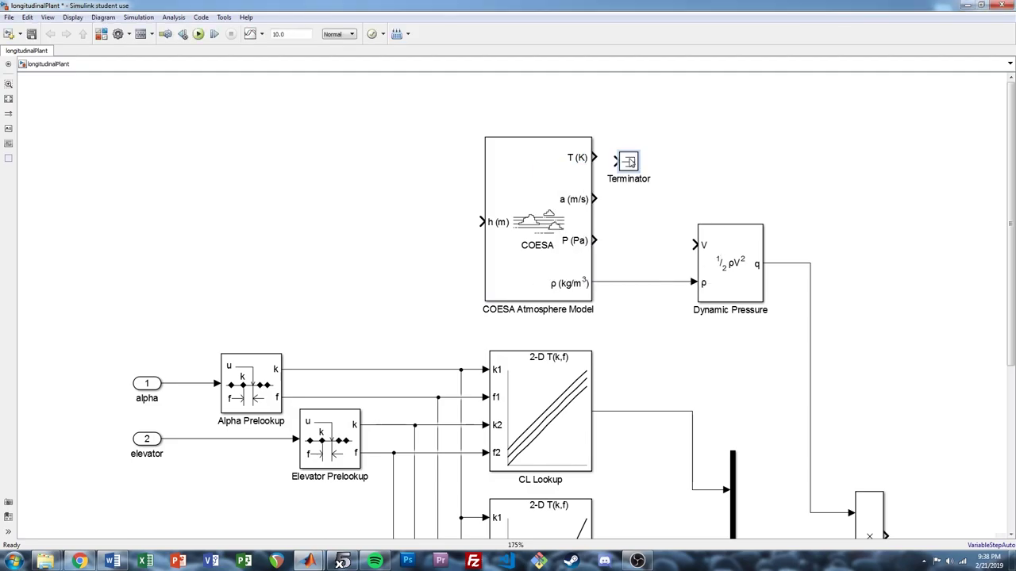
drag(630, 163, 629, 241)
click(603, 157)
click(603, 199)
- Set the COESA Atmosphere Model's units to English (Velocity in ft/s) and its out-of-range input action to None
double_click(542, 230)
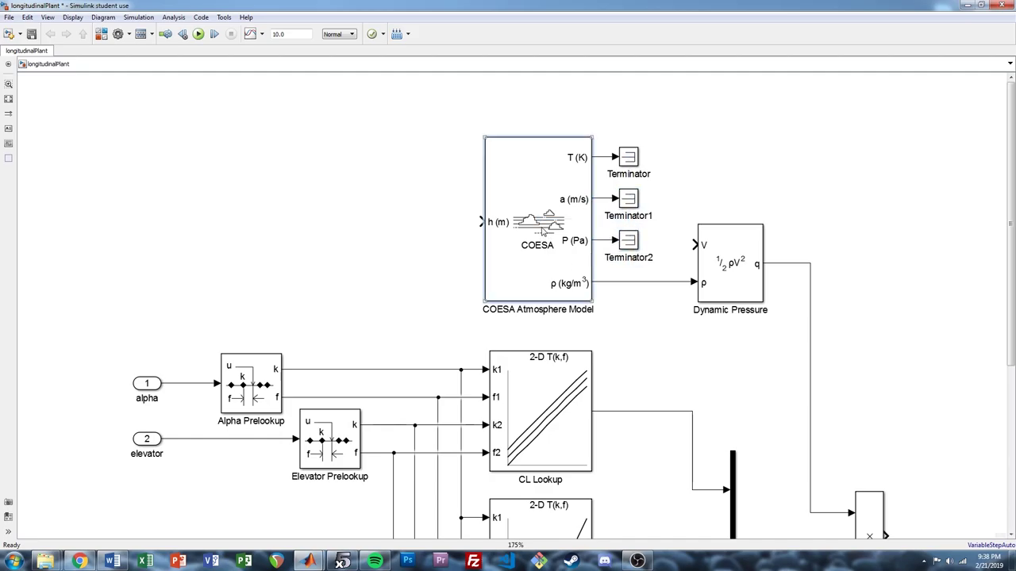
click(692, 303)
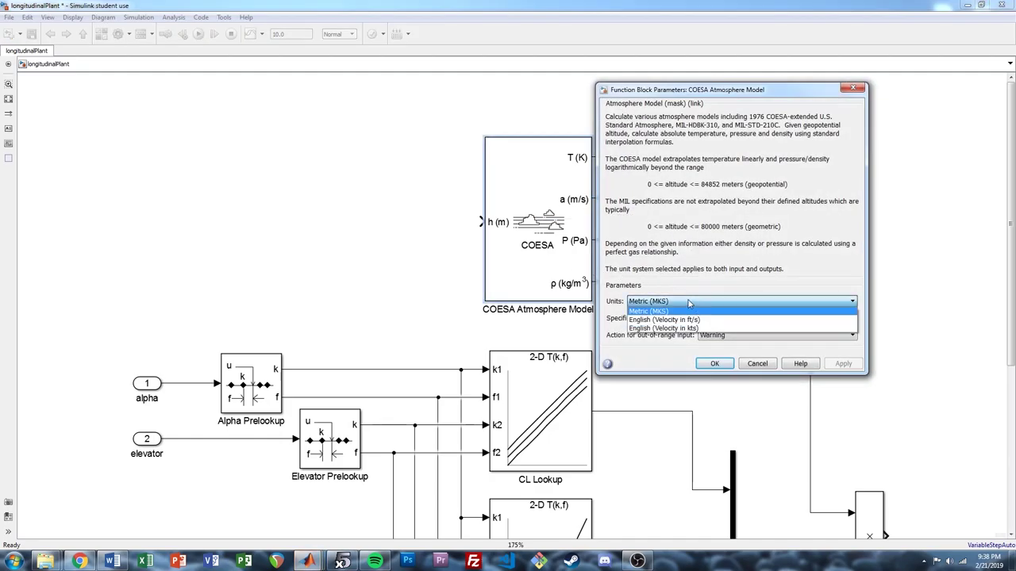
click(674, 320)
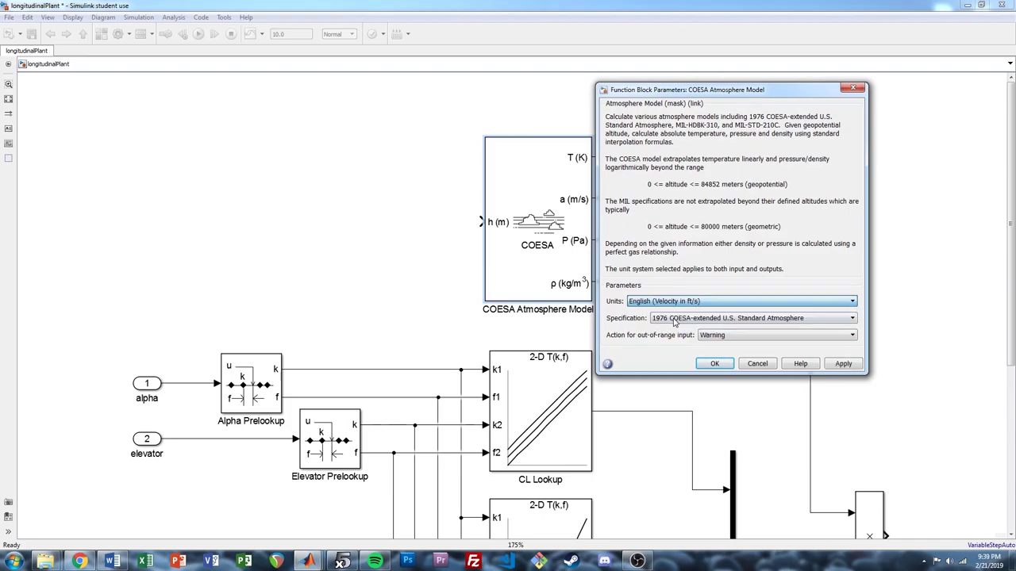
click(721, 336)
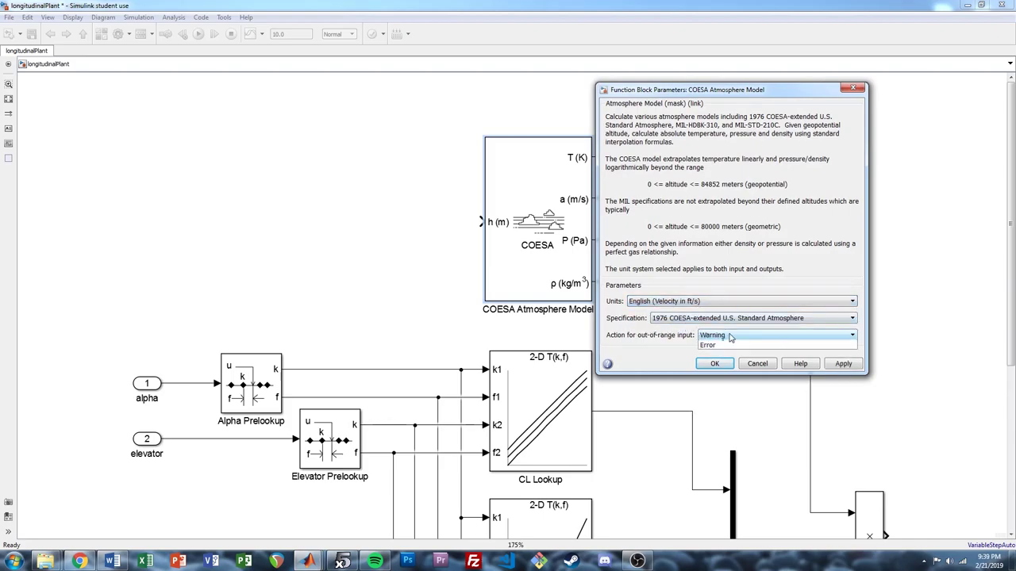
click(729, 346)
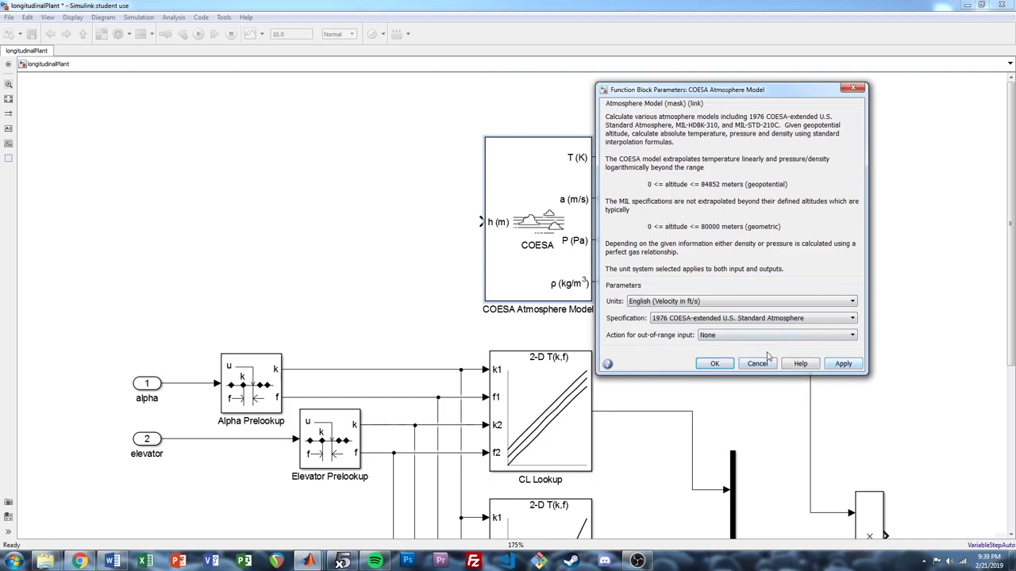
click(746, 319)
click(742, 319)
click(844, 365)
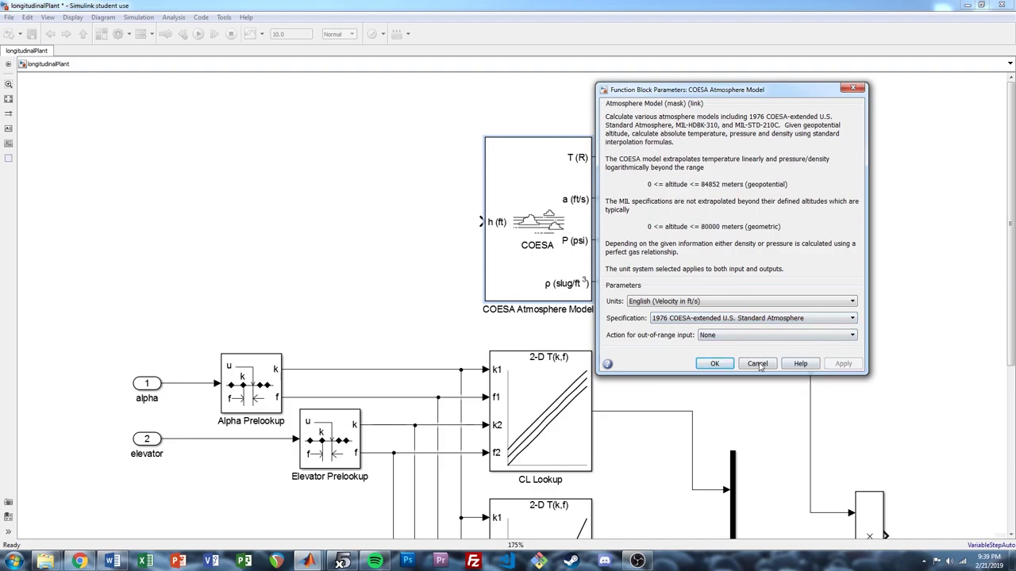
click(714, 364)
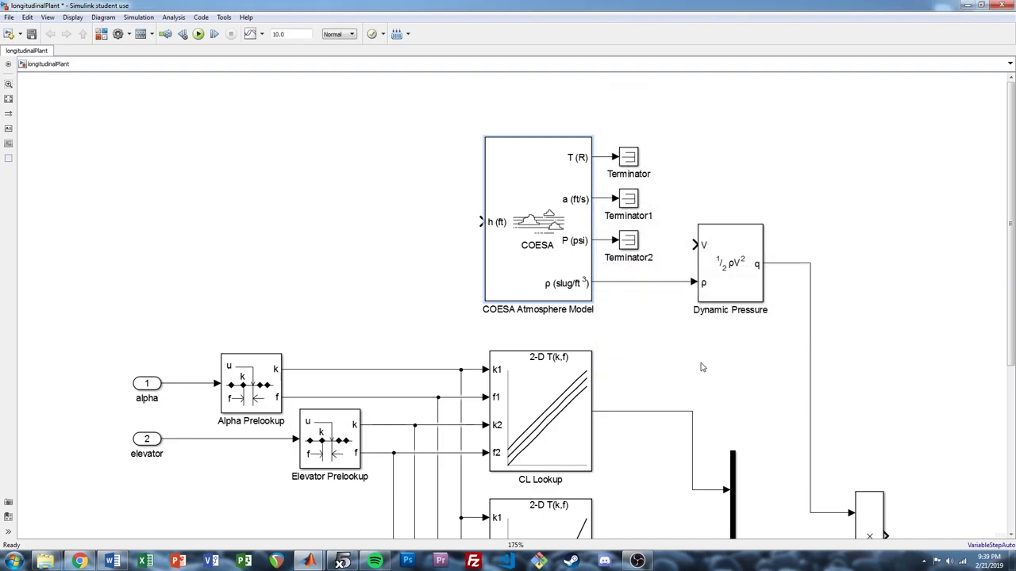
- Add an inport named h and connect it to the COESA Atmosphere Model's altitude input
click(410, 222)
text(in1)
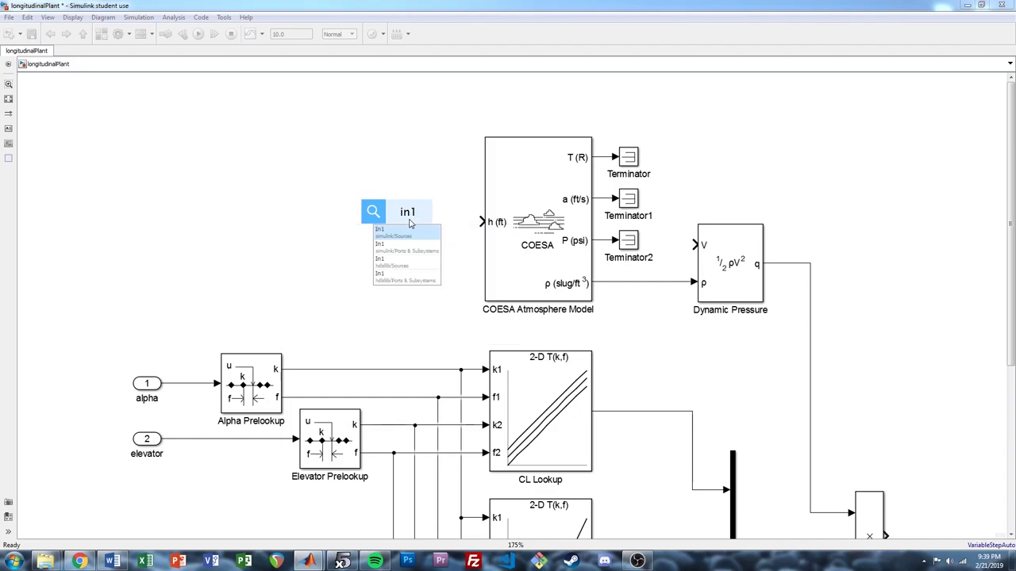
key(Return)
text(h)
key(Return)
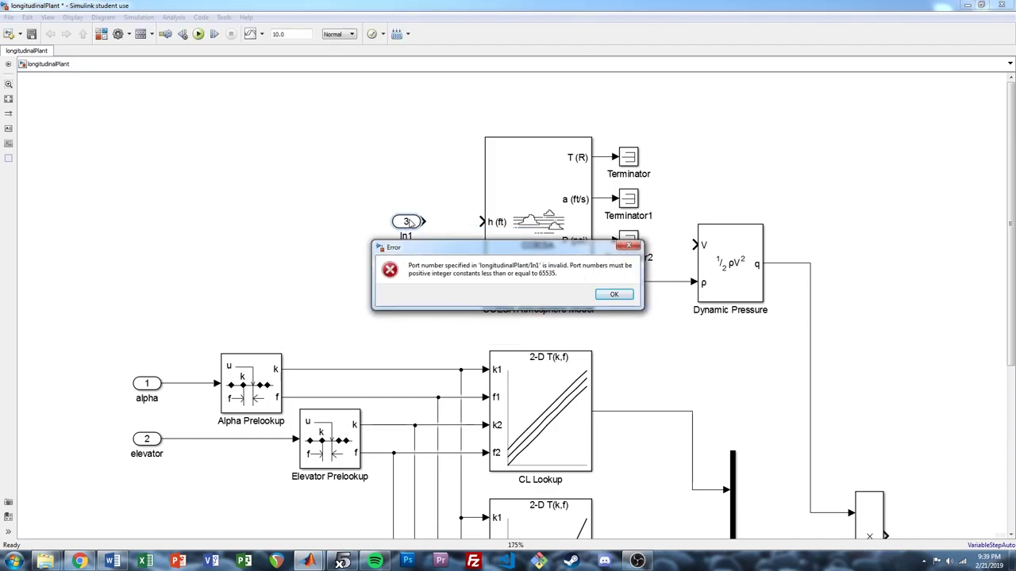
key(Return)
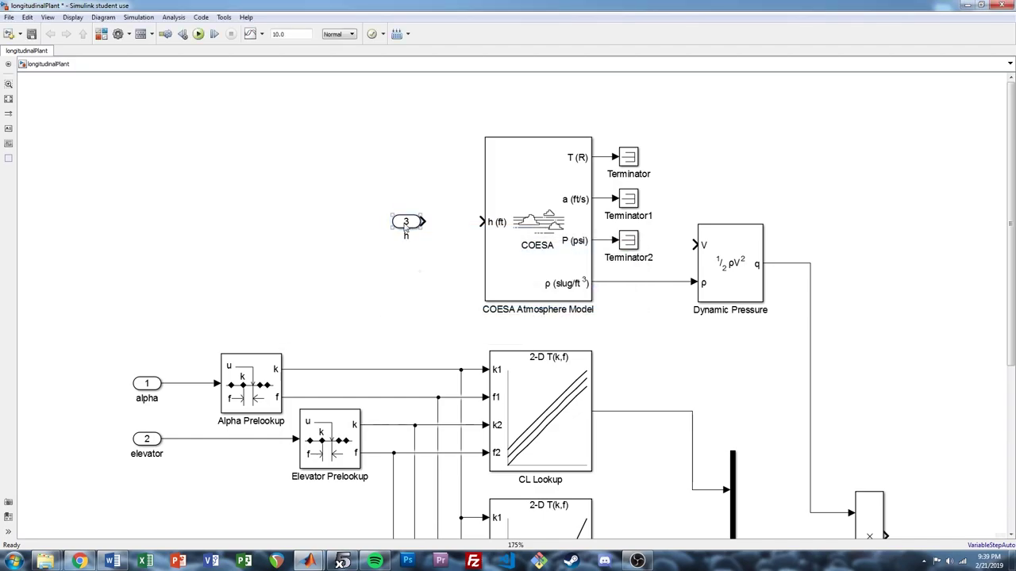
drag(406, 226, 410, 226)
click(525, 265)
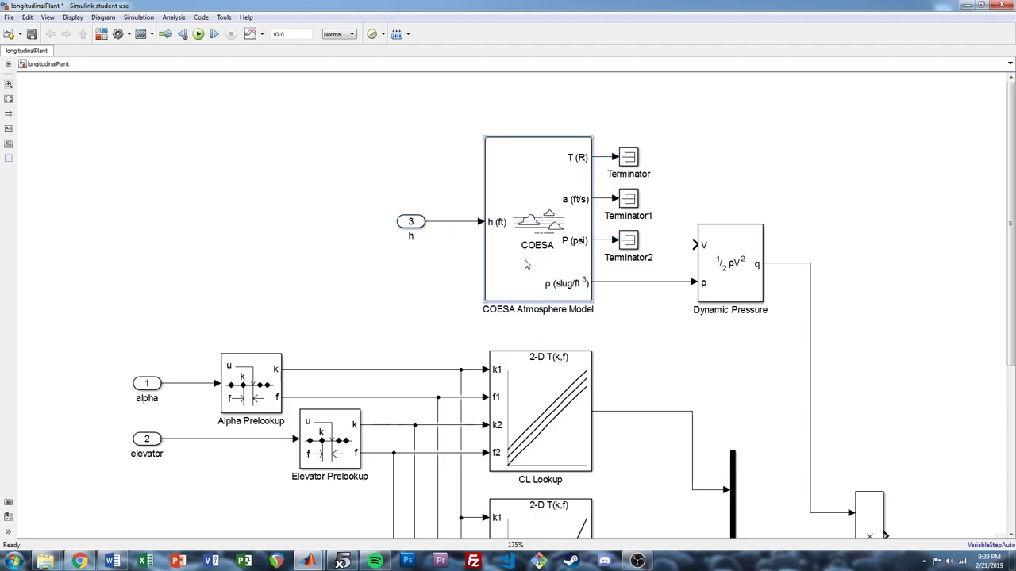
click(443, 267)
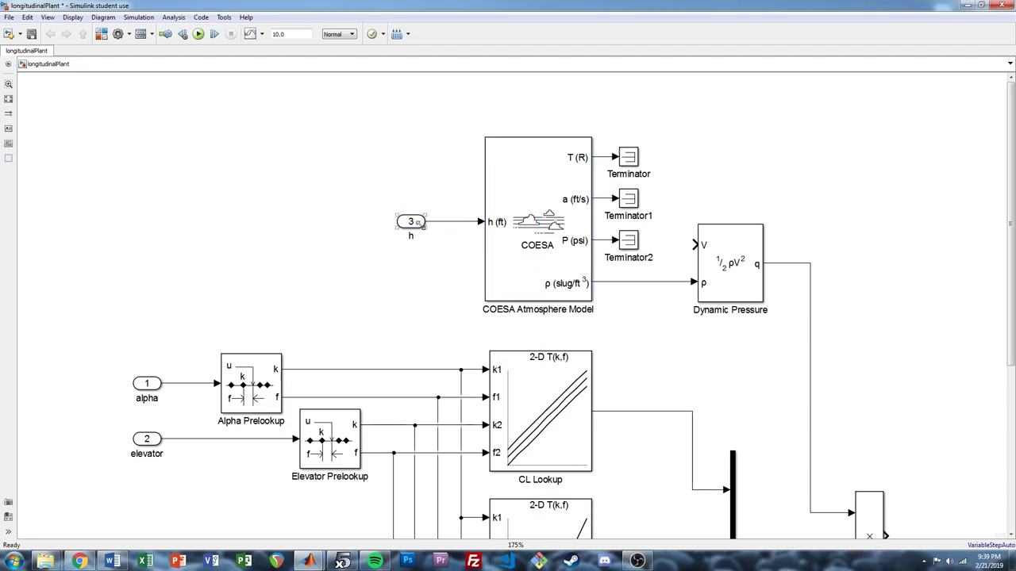
- Shift the S gain, Product block, q signal line and Dynamic Pressure block to the right to open up space
scroll(675, 331, right, 3)
scroll(676, 331, down, 1)
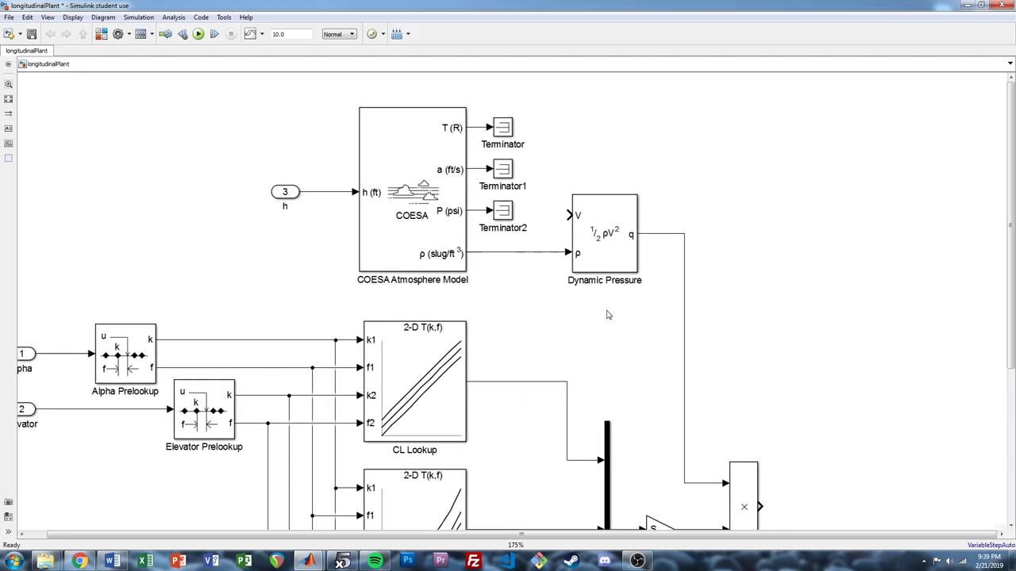
scroll(601, 310, down, 5)
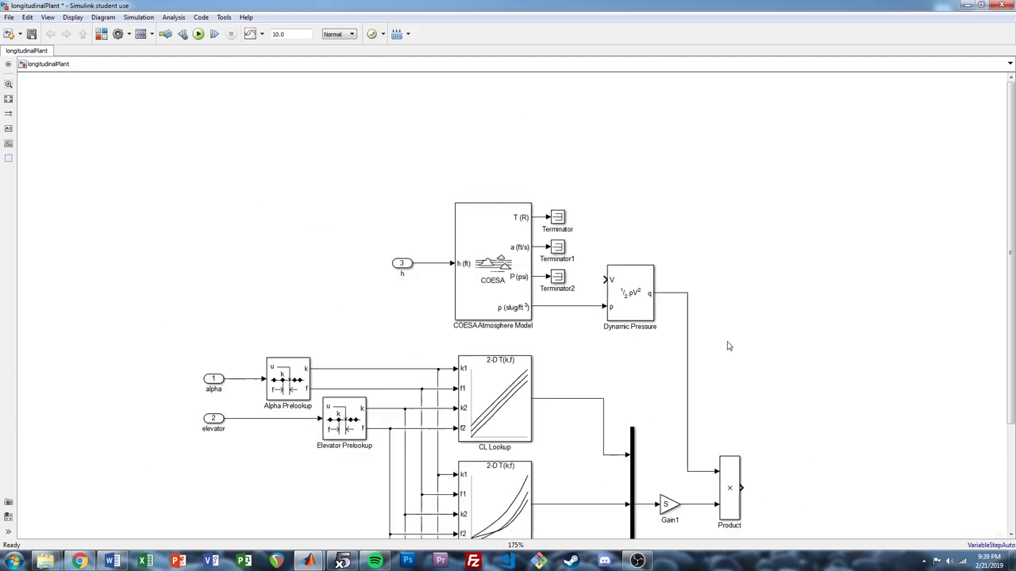
drag(712, 463, 558, 376)
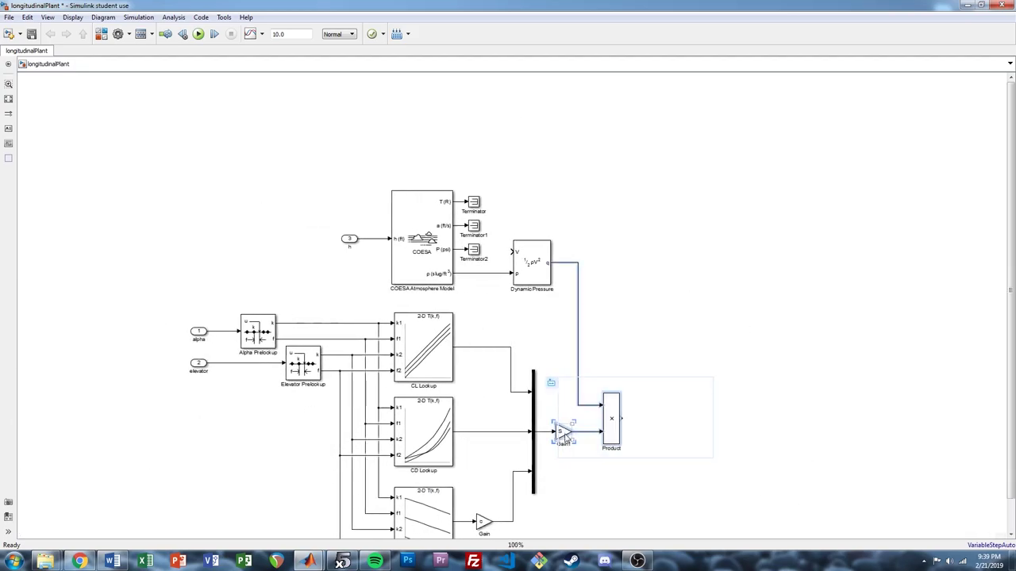
drag(565, 435, 592, 435)
click(602, 375)
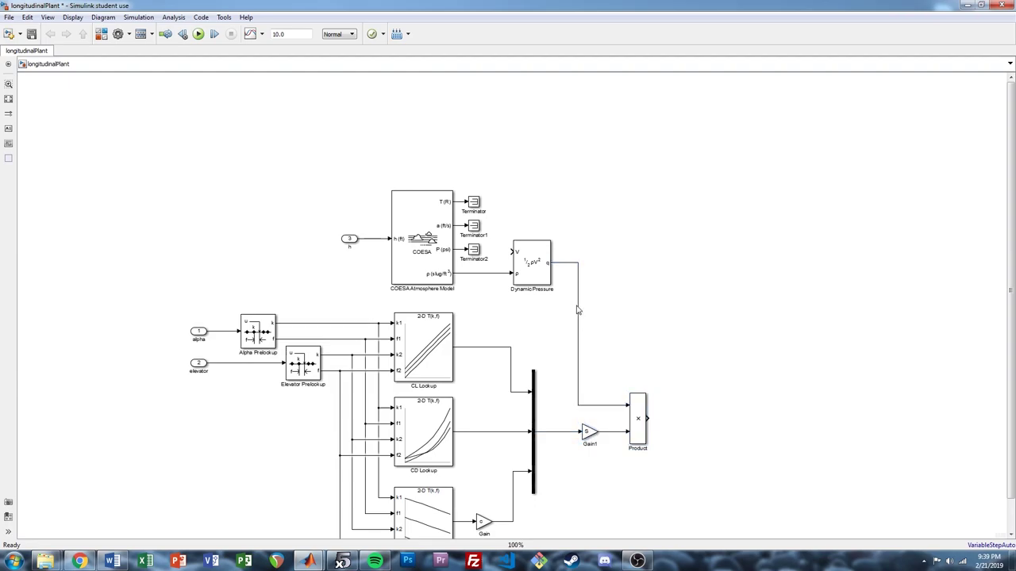
drag(577, 309, 605, 309)
drag(532, 258, 562, 258)
- Add an inport above the COESA Atmosphere Model and name it V
scroll(521, 227, up, 5)
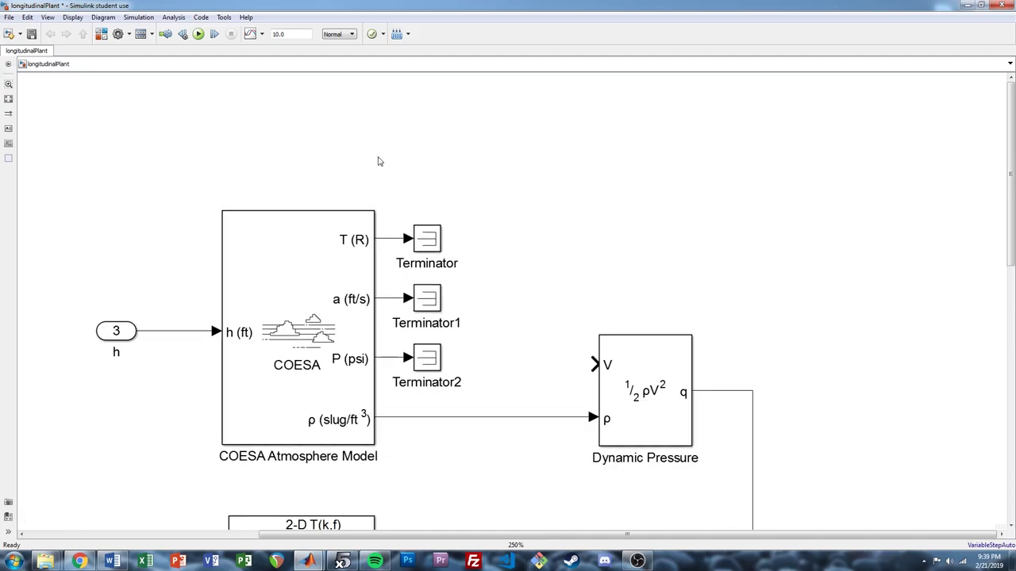
double_click(378, 162)
text(in1)
key(Return)
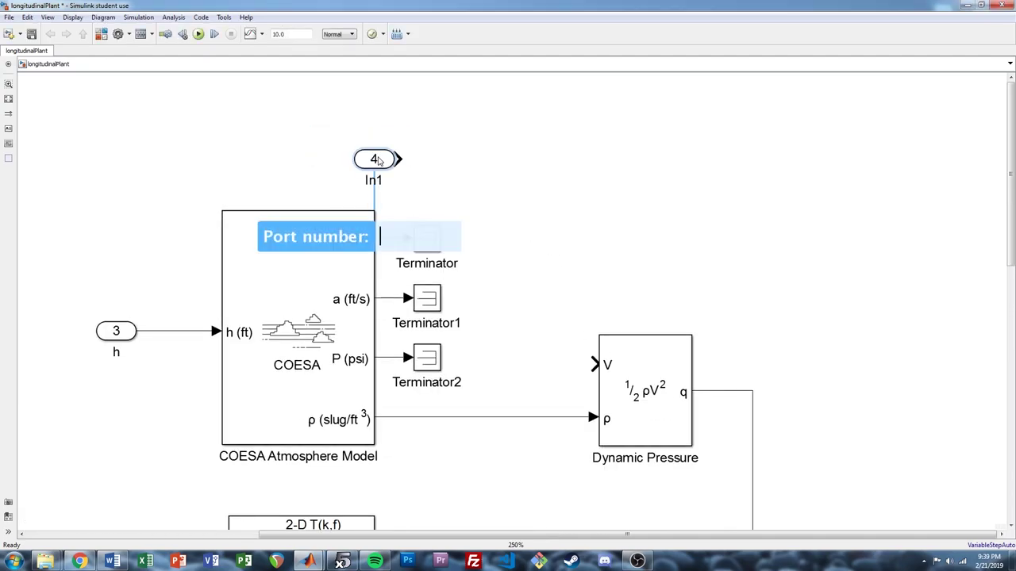
drag(379, 161, 459, 154)
double_click(453, 173)
text(V)
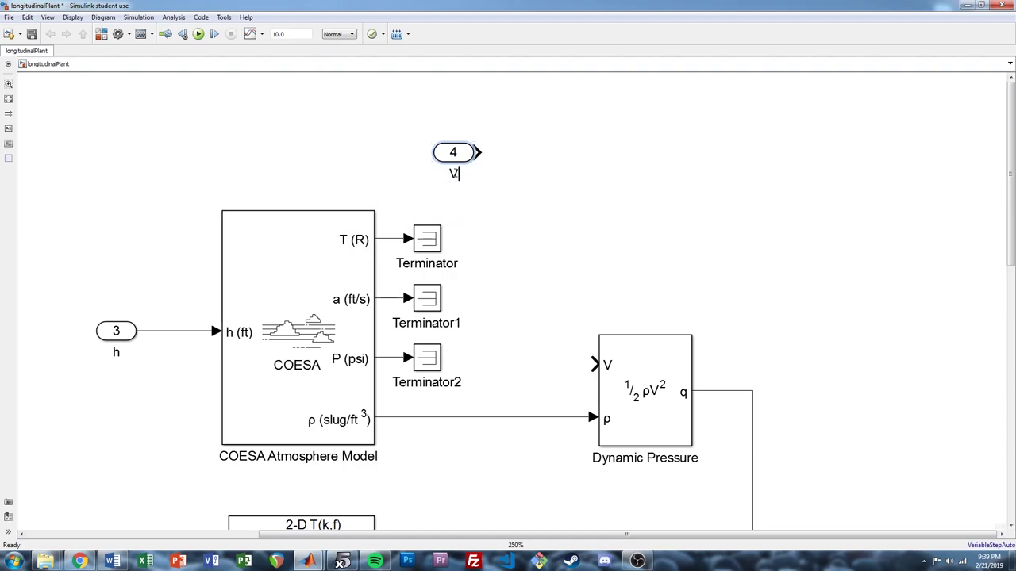
click(502, 187)
scroll(553, 199, up, 1)
click(373, 120)
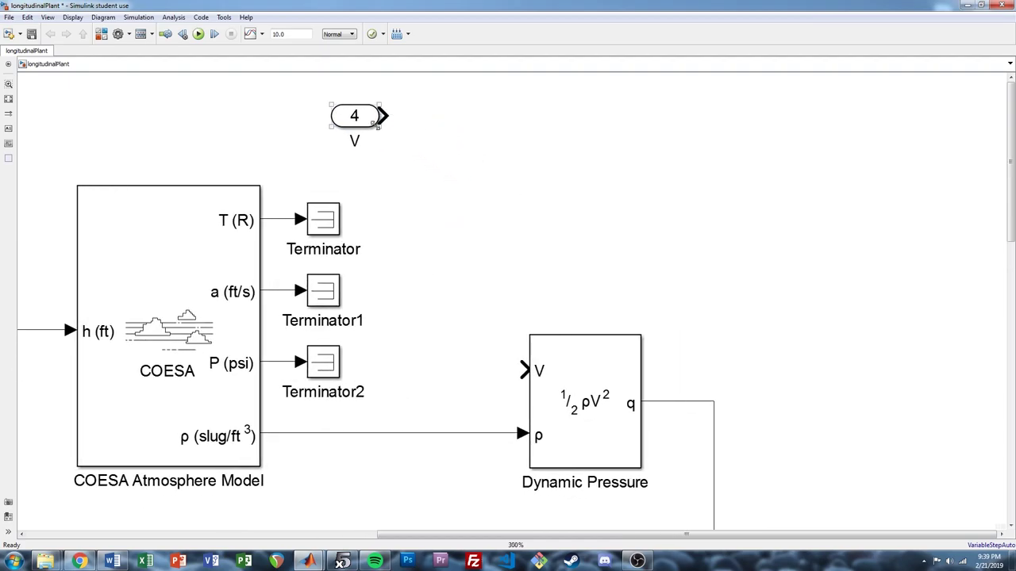
click(343, 102)
click(608, 436)
click(497, 331)
- Add a Gain block with value [1 0 0], rotate it to point down and connect it between inport V and Dynamic Pressure's V input
double_click(465, 196)
text(gain)
key(Return)
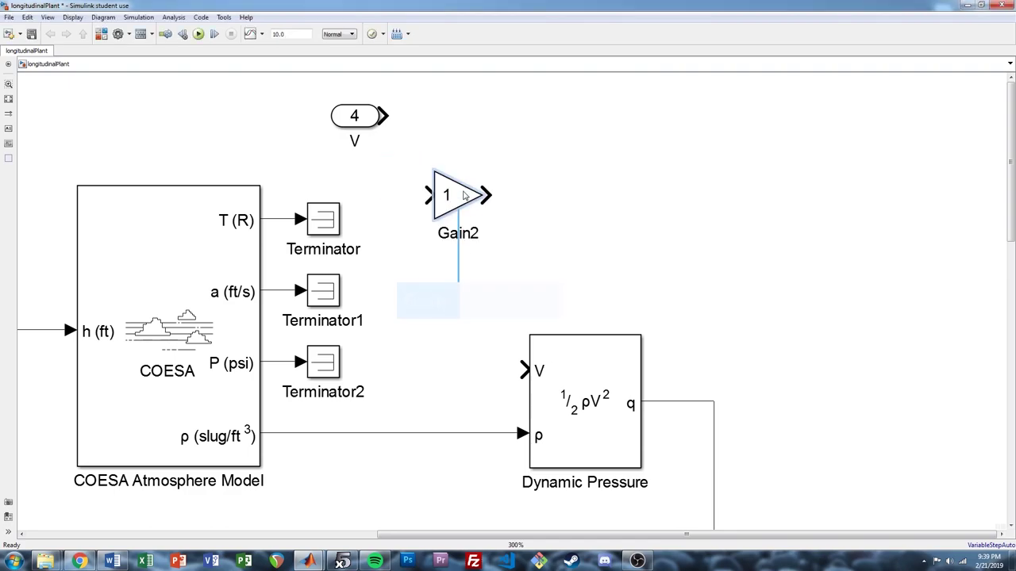
text([1 0 0])
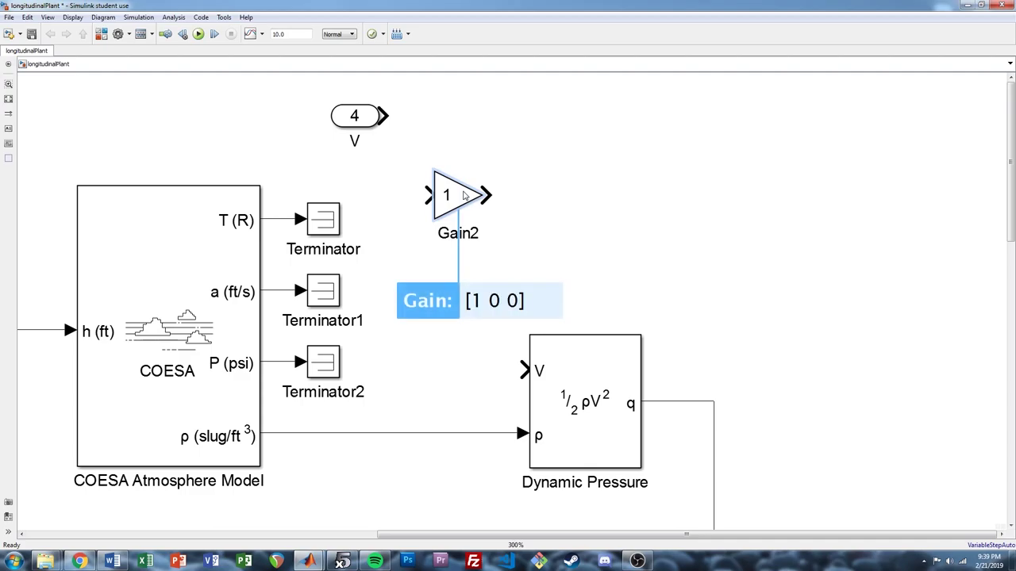
key(Return)
key(ctrl+r)
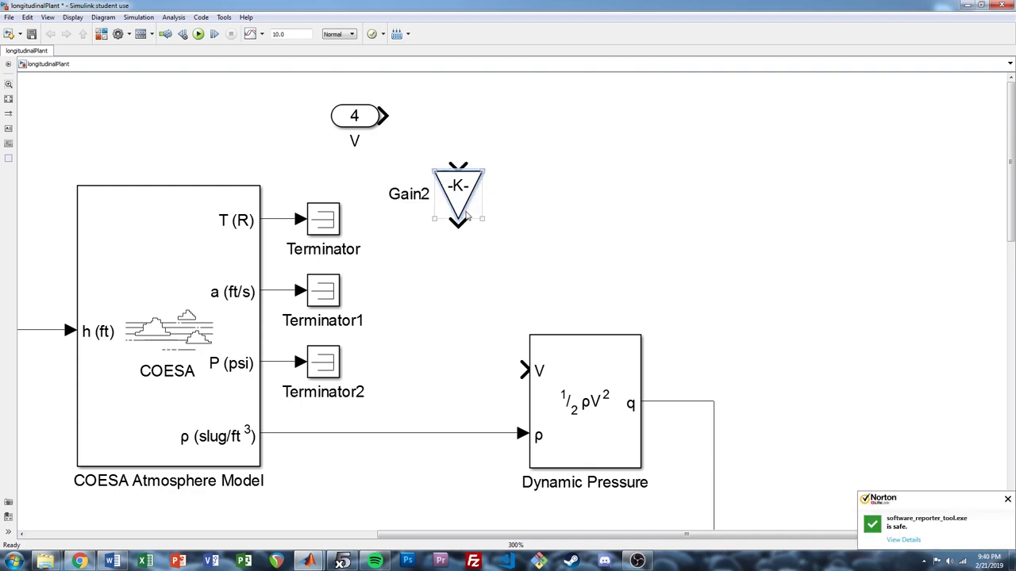
mouse_move(466, 212)
mouse_down()
mouse_move(472, 238)
mouse_move(458, 236)
mouse_move(524, 369)
mouse_up()
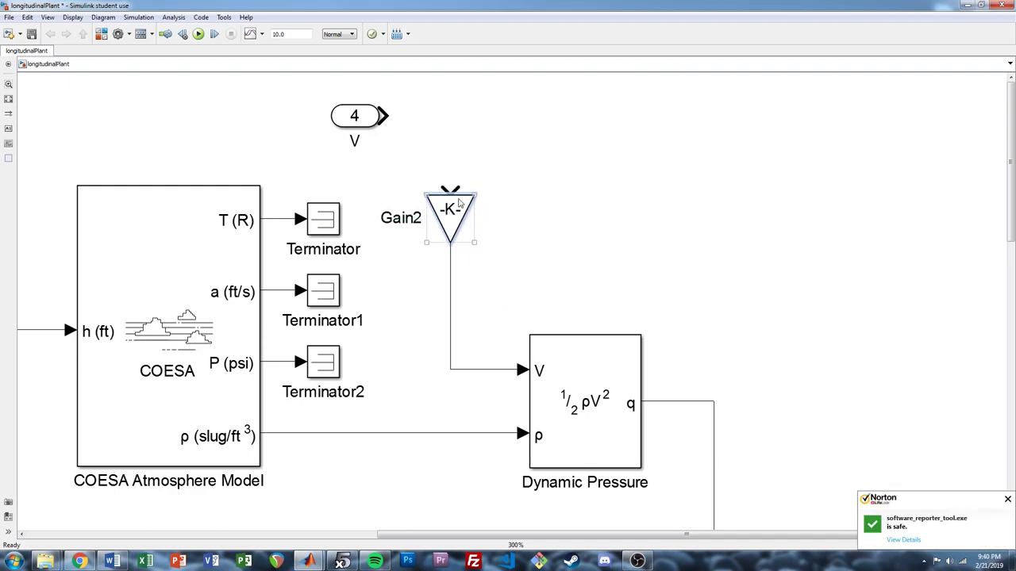
drag(383, 116, 320, 117)
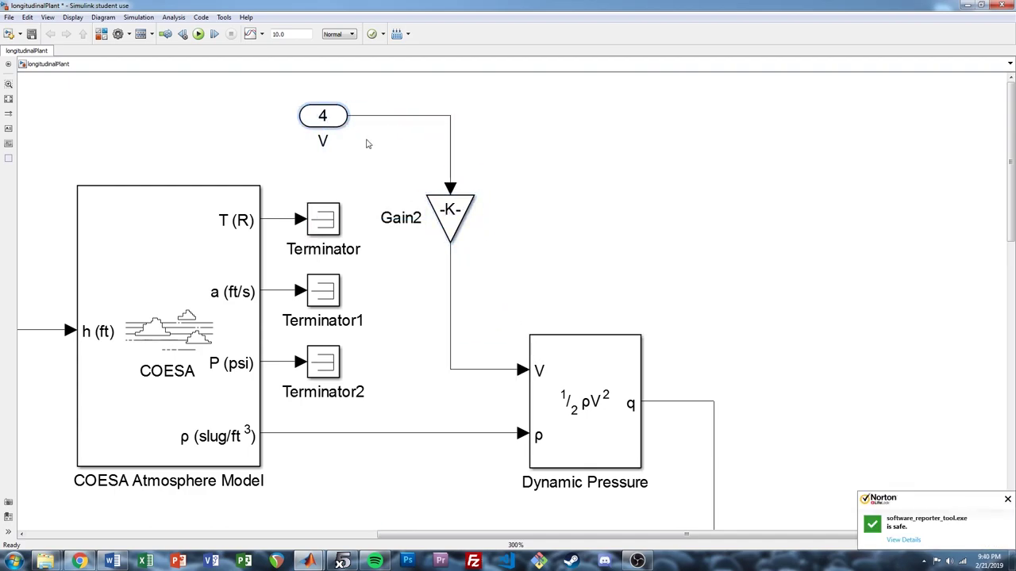
- Add a Demux block with 3 outputs beside the Product block's output
key(space)
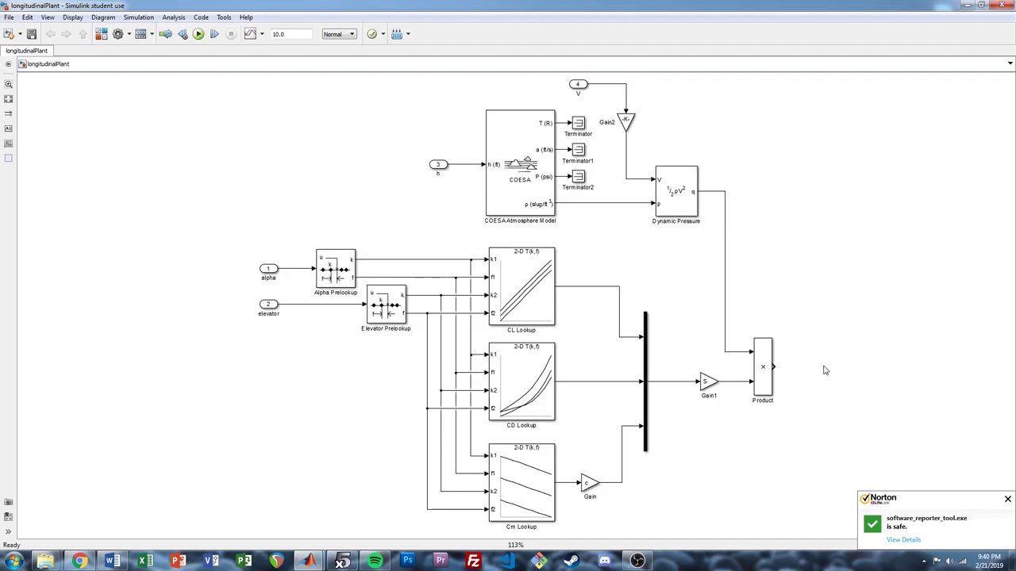
drag(826, 370, 454, 342)
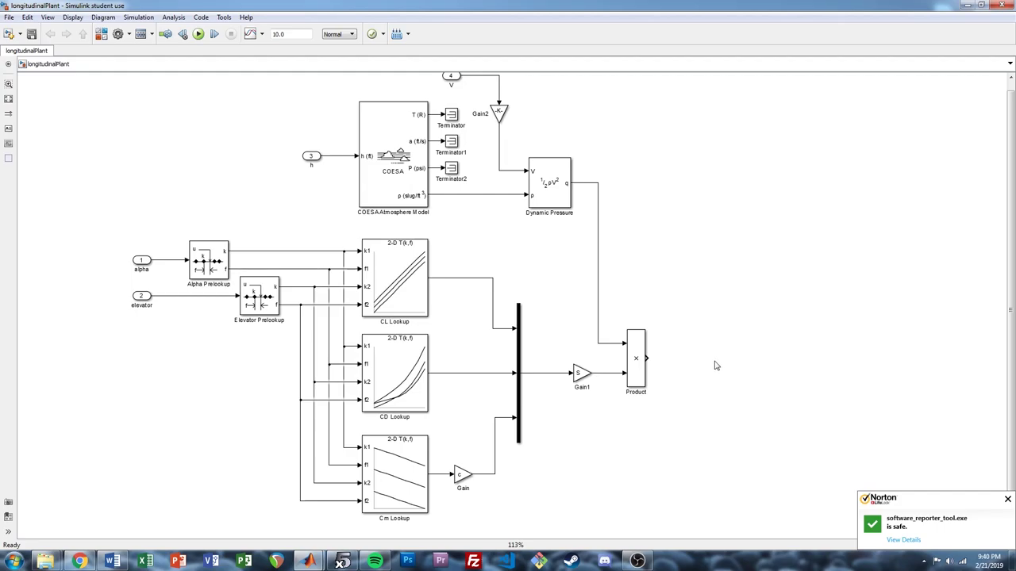
scroll(717, 361, up, 3)
double_click(478, 352)
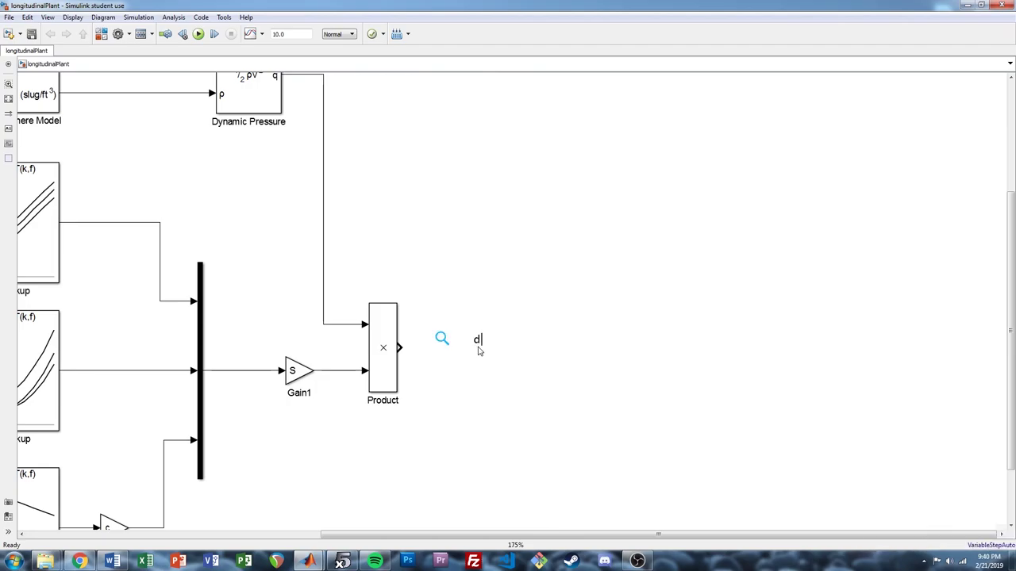
text(dem)
key(Return)
text(3)
key(Return)
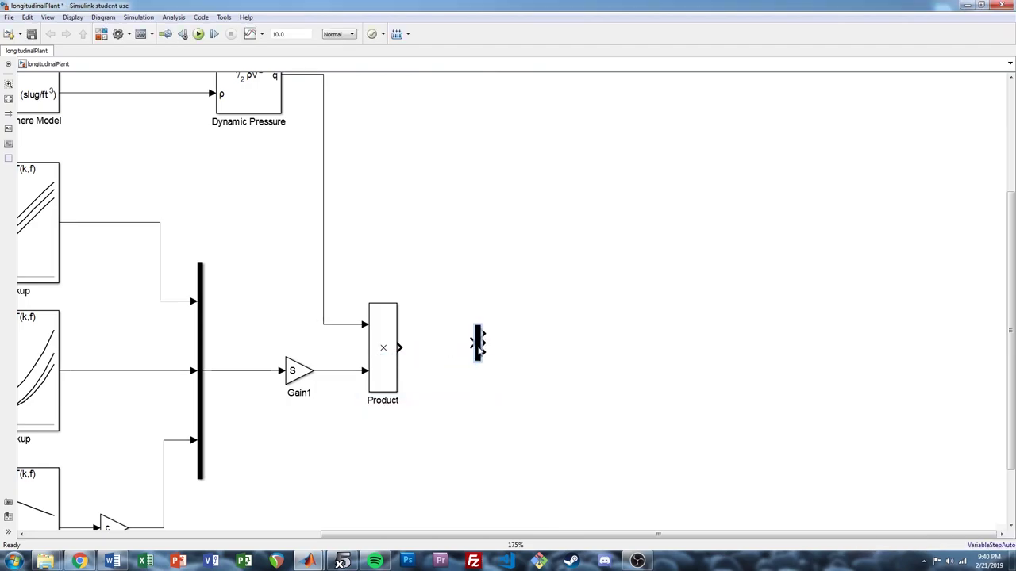
- Stretch the Demux taller, align it with the Product block and connect the Product output to its input
drag(478, 359, 475, 488)
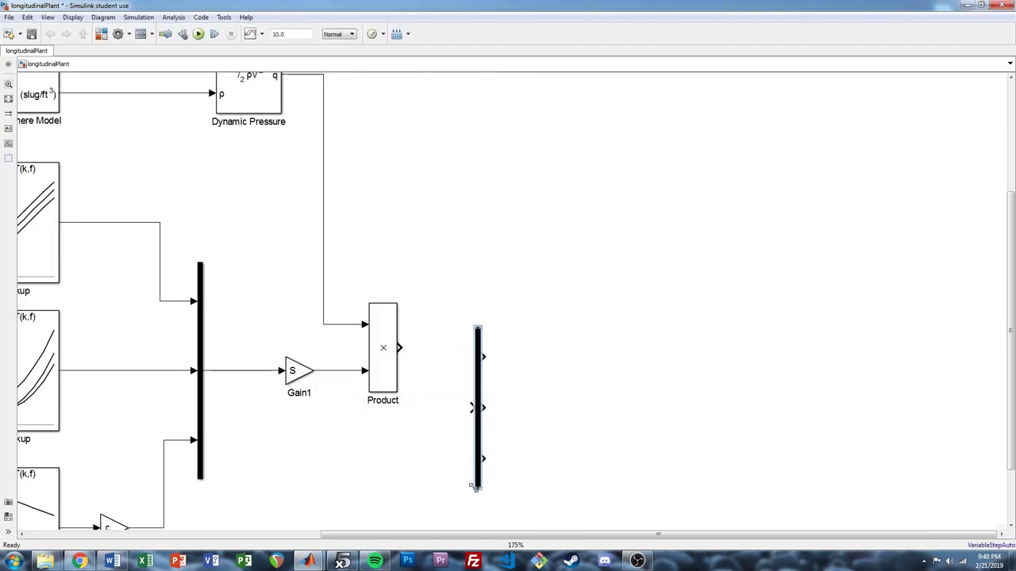
drag(476, 408, 453, 347)
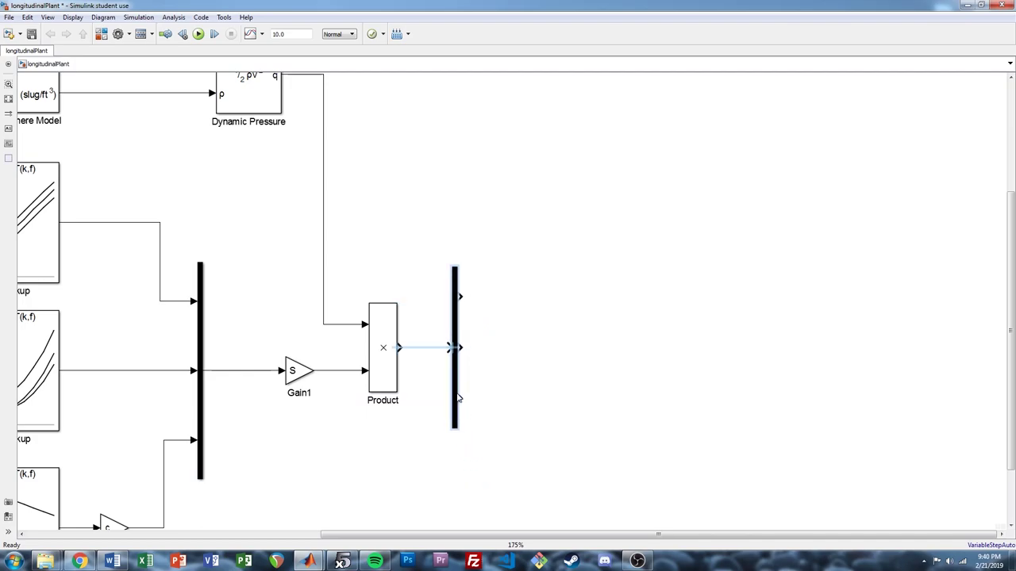
click(428, 347)
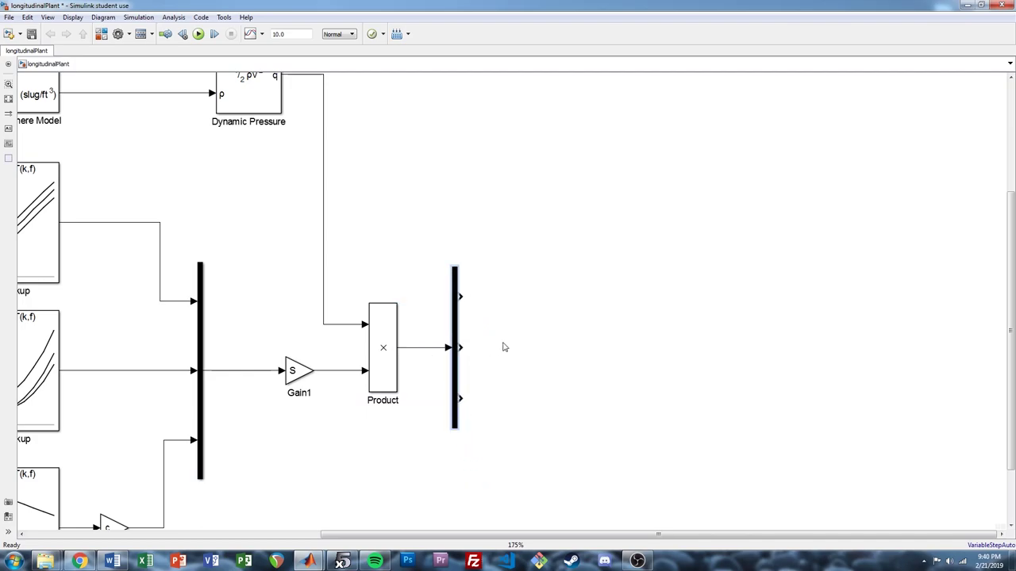
- Add an outport, connect it to the Demux's first output and name it L
click(554, 301)
double_click(553, 301)
text(out1)
key(Return)
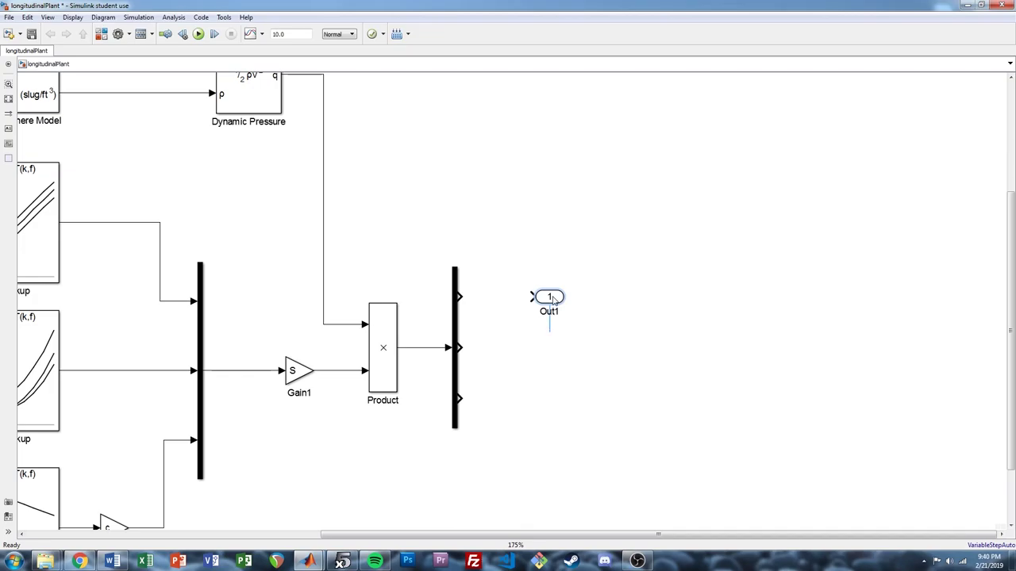
click(572, 296)
click(534, 298)
double_click(572, 312)
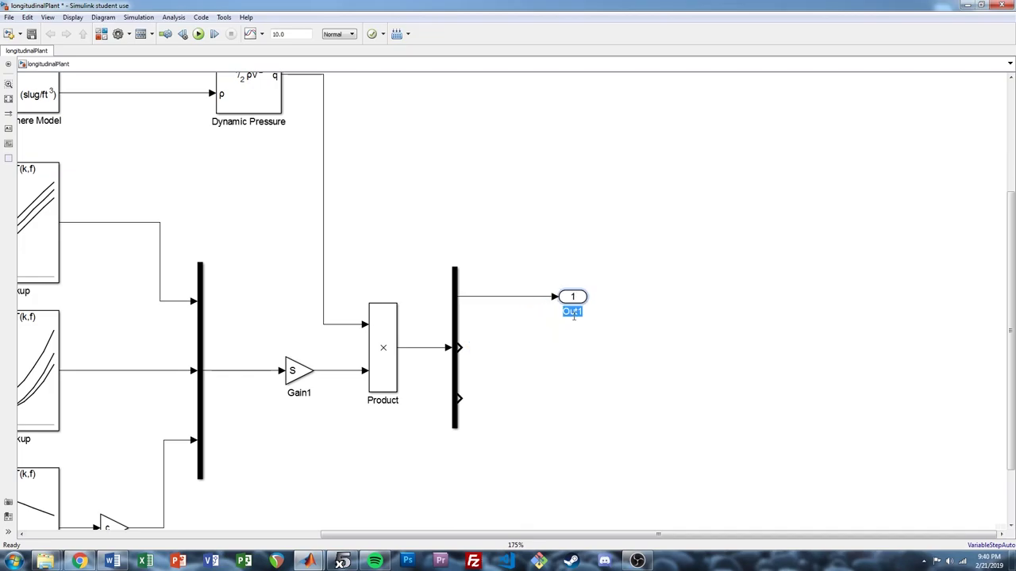
text(L)
click(659, 320)
- Copy outport L below itself, name the copy D and connect it to the Demux's second output
drag(575, 298, 574, 352)
double_click(572, 362)
text(D)
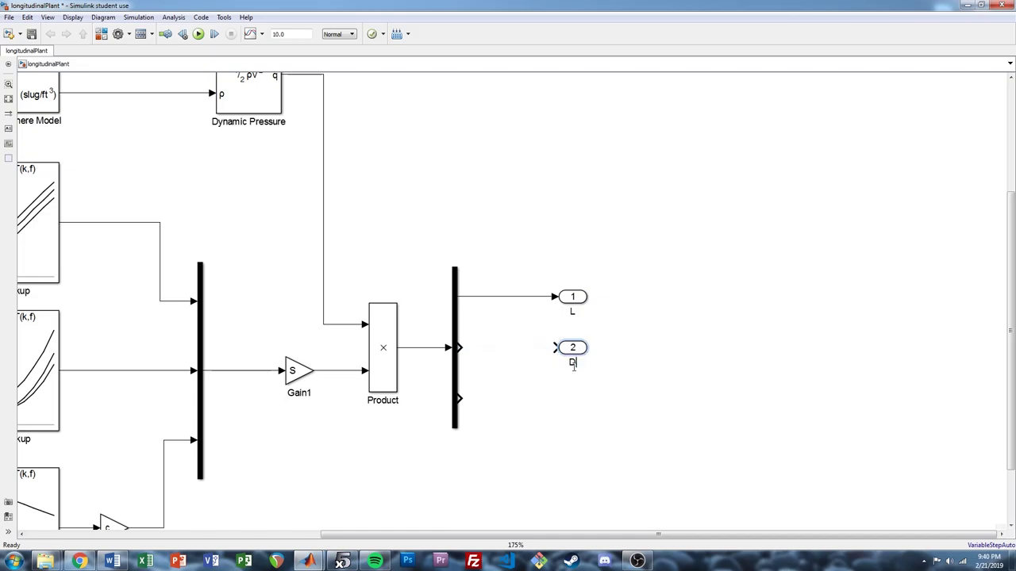
click(617, 373)
mouse_move(460, 348)
mouse_down()
mouse_move(545, 345)
mouse_move(573, 357)
mouse_move(573, 440)
mouse_move(573, 408)
mouse_up()
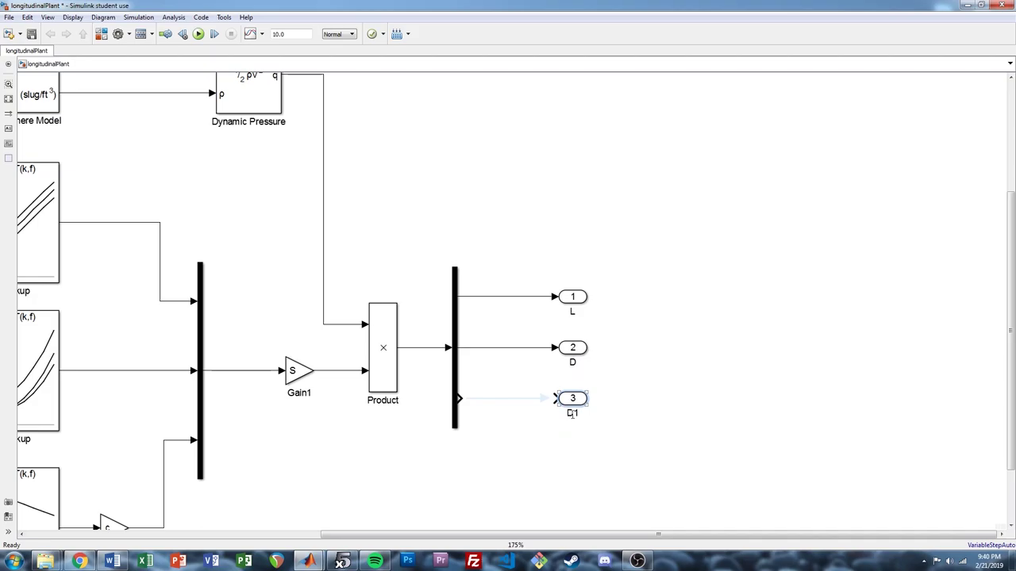
- Name the third outport M and connect it to the Demux's last output
double_click(572, 413)
text(M)
click(615, 398)
drag(460, 397, 570, 398)
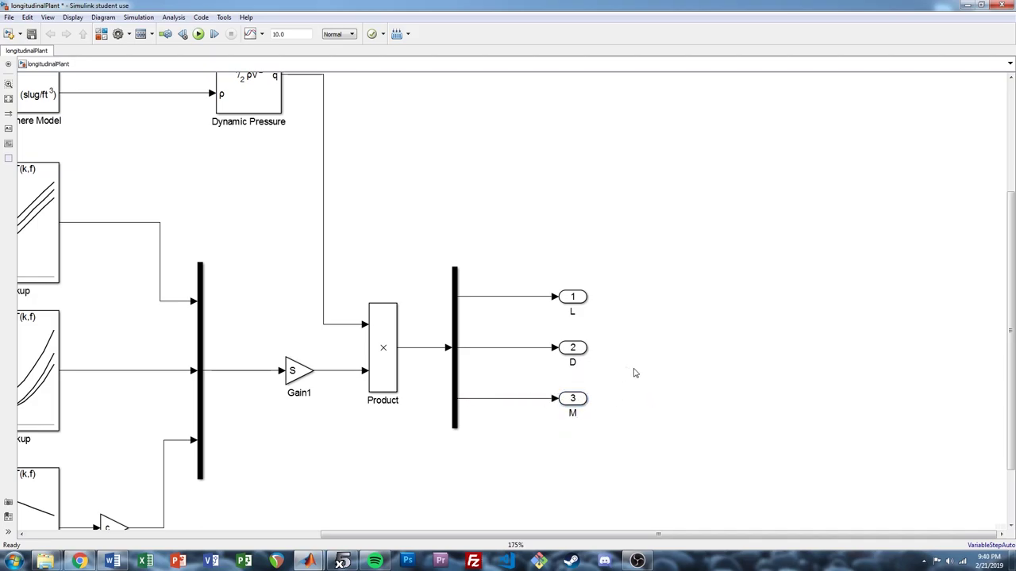
- Save the model and group all of its blocks into a single subsystem
key(space)
key(ctrl+s)
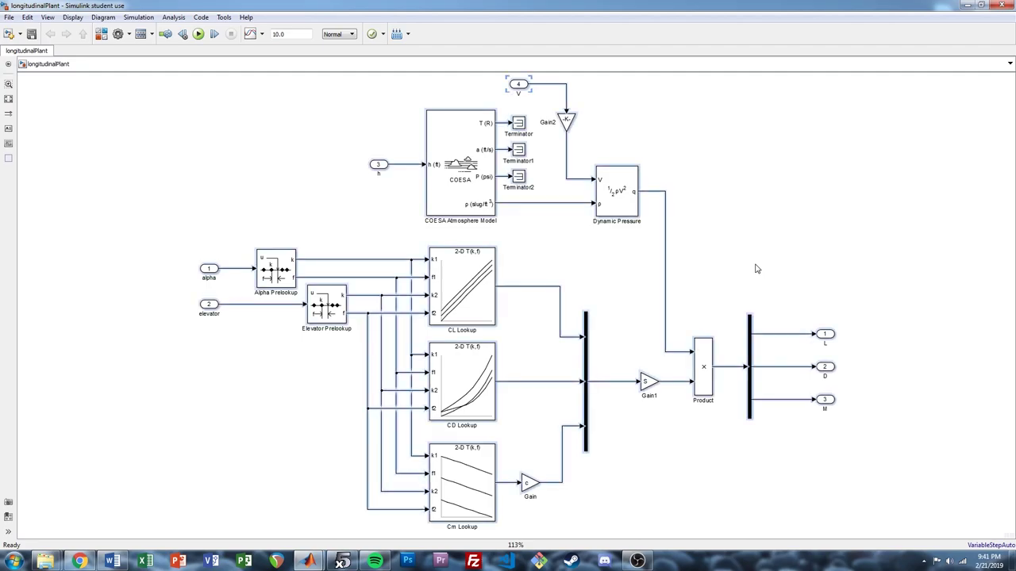
key(ctrl+g)
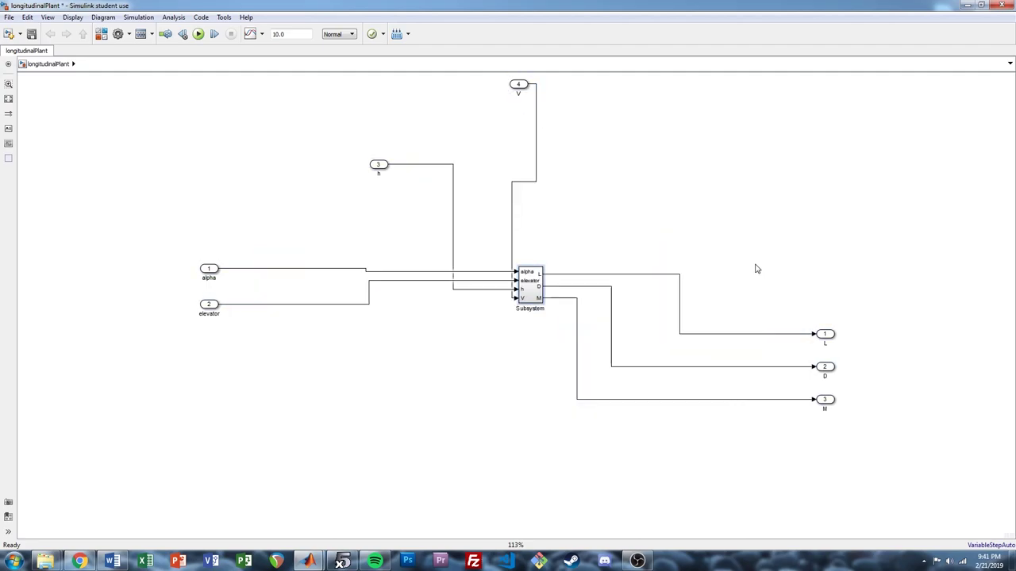
- Delete the leftover inports, outports and signal lines around the new subsystem
drag(164, 352, 412, 135)
key(Delete)
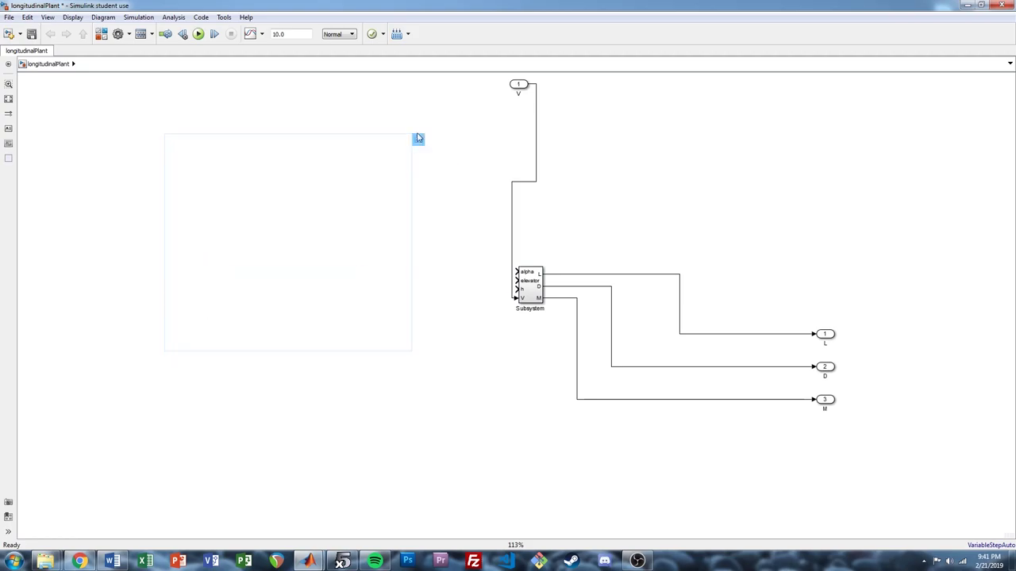
drag(508, 78, 910, 470)
key(Delete)
key(Delete)
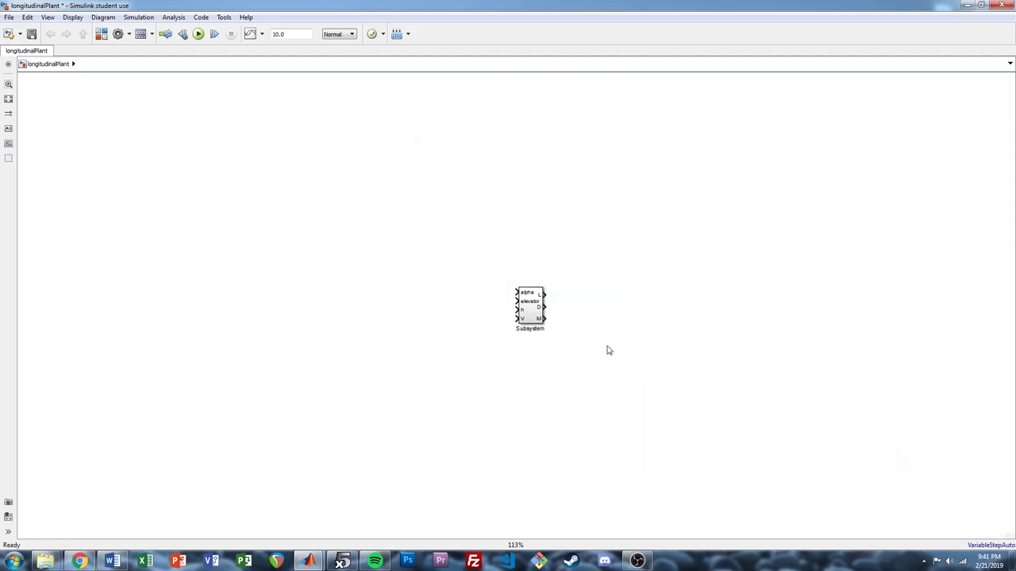
- Enlarge the subsystem block and rename it Aero
drag(545, 325, 567, 356)
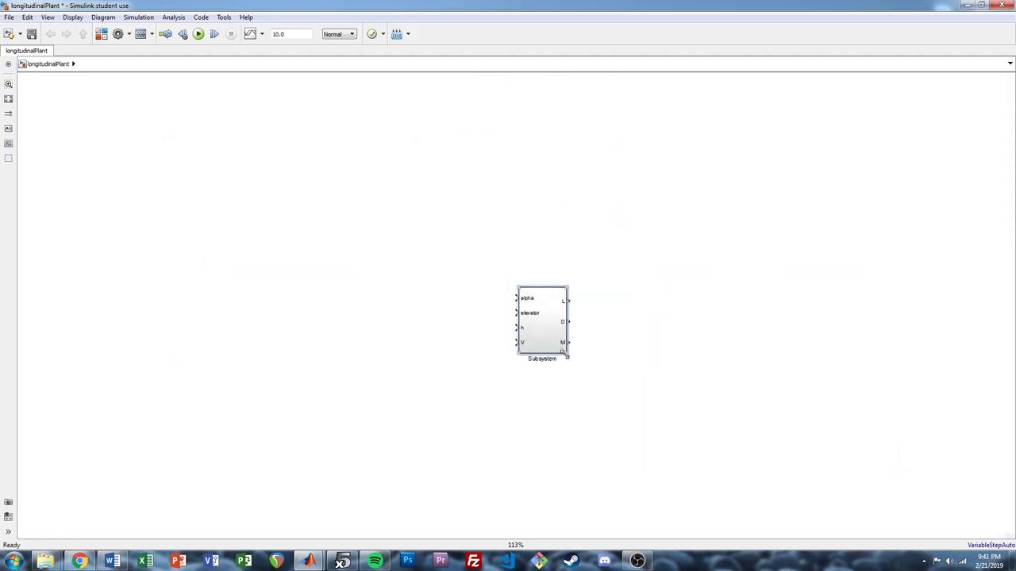
scroll(566, 354, up, 5)
double_click(540, 376)
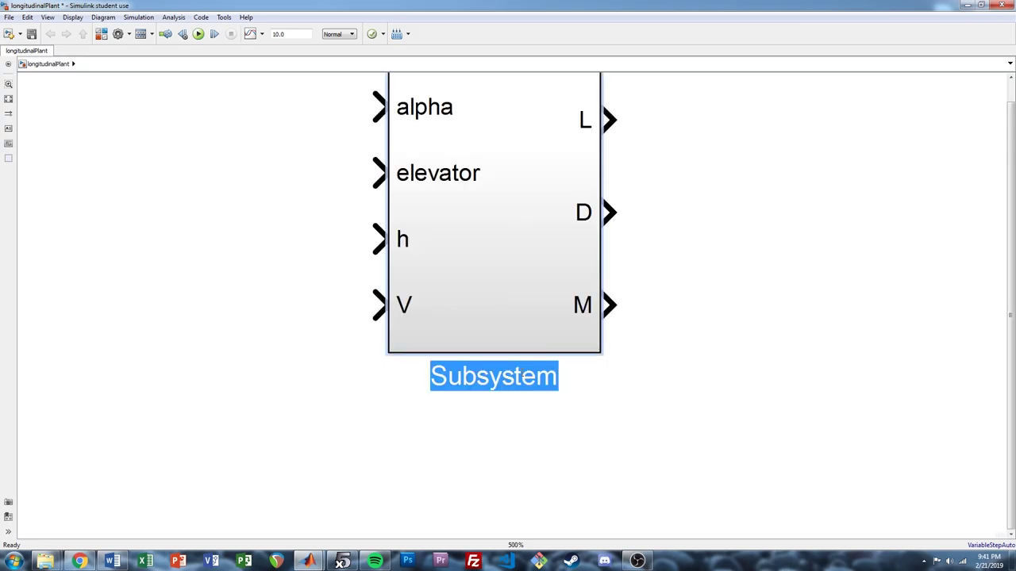
text(Aero)
click(705, 272)
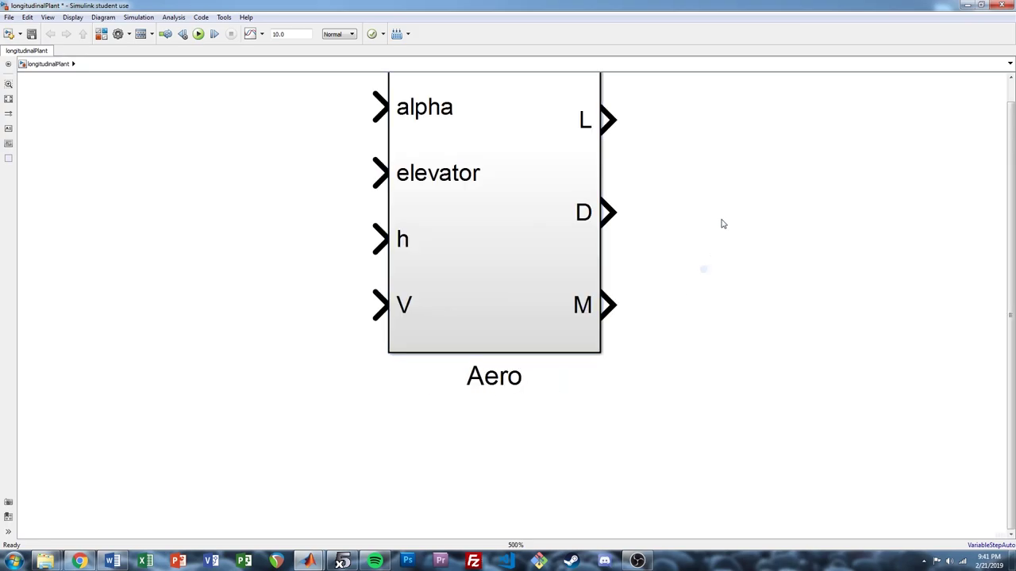
- Add a 3DOF (Wind Axes) block beside the outputs of the Aero subsystem
scroll(722, 224, down, 3)
scroll(595, 274, right, 5)
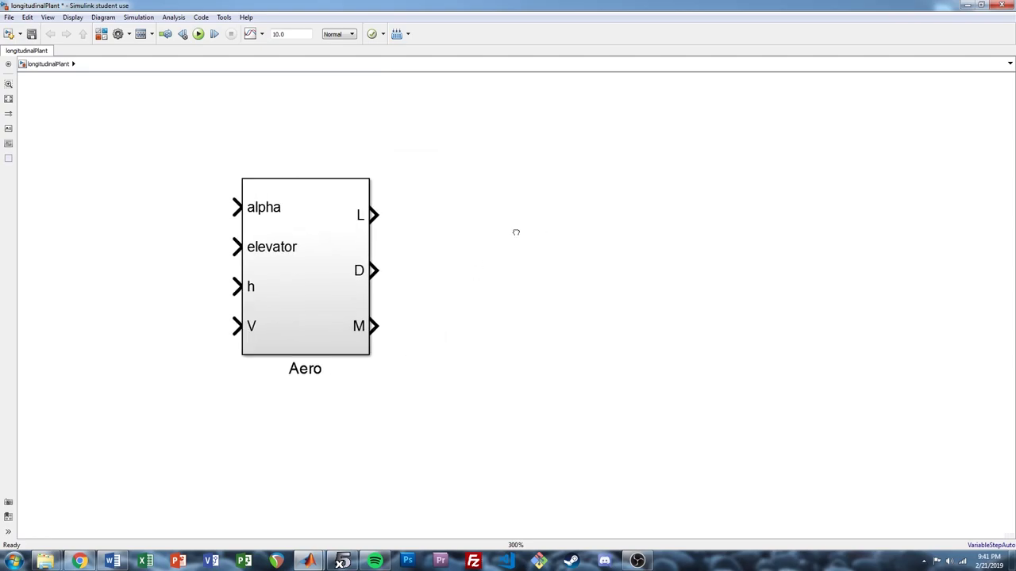
scroll(370, 277, left, 5)
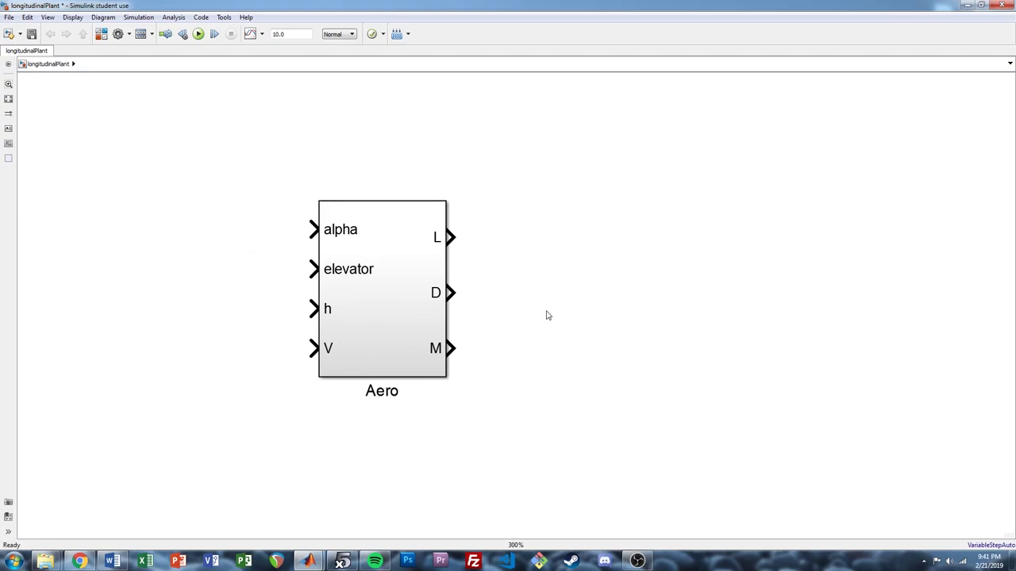
double_click(626, 276)
text(3dof)
key(Down)
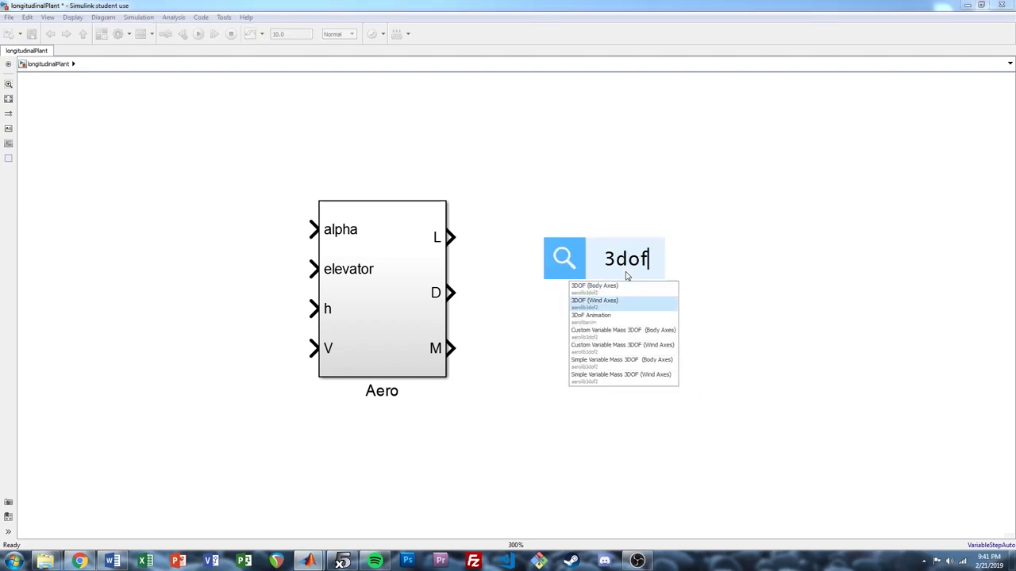
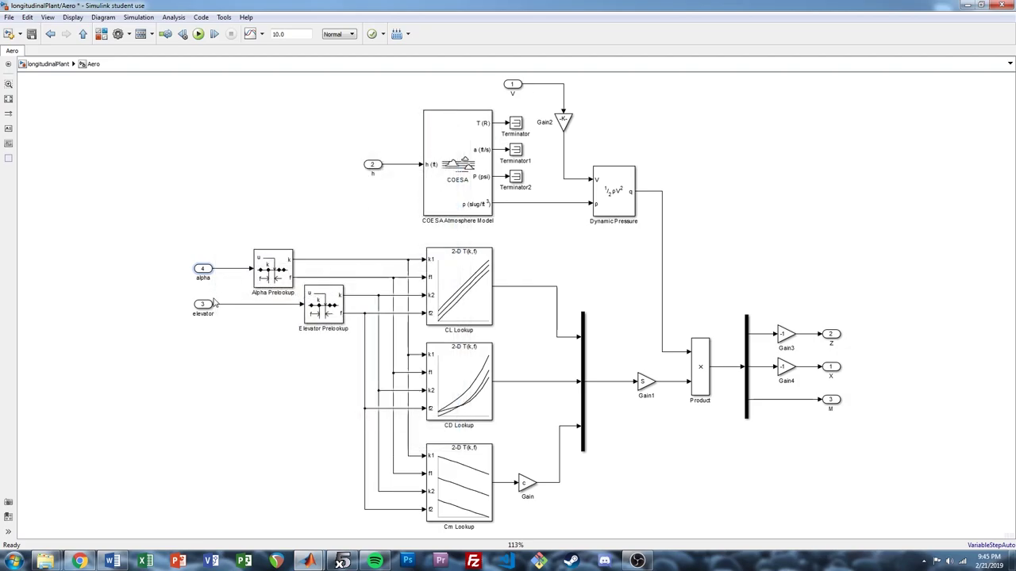
- Return to the top-level model and feed the 3DOF block's α output back to Aero's alpha input, routed beneath both blocks
key(Escape)
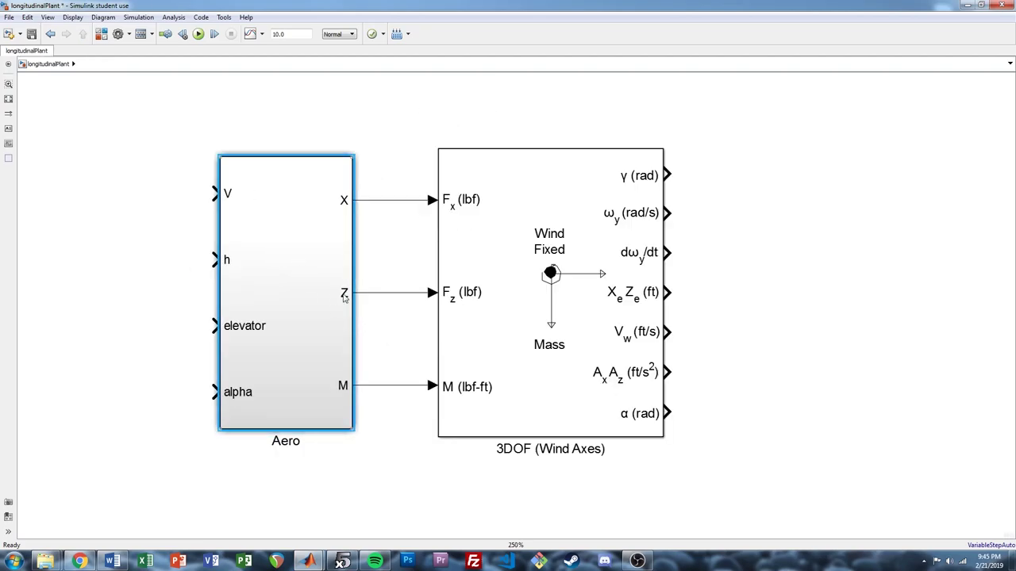
scroll(417, 465, down, 3)
drag(426, 451, 460, 356)
drag(632, 305, 312, 290)
drag(637, 337, 601, 372)
click(583, 366)
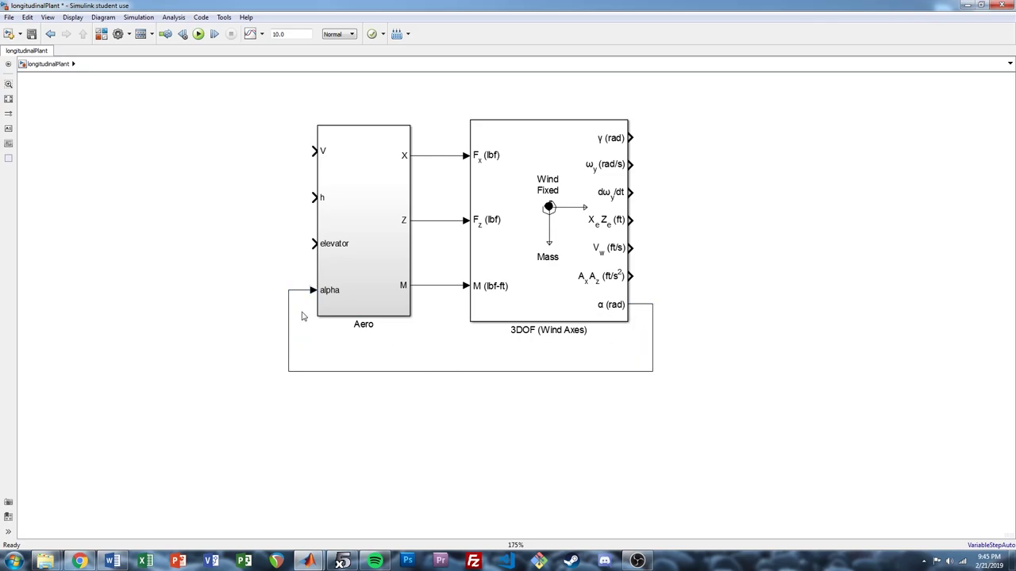
- Add a Radians to Degrees block and insert it into the alpha feedback line beneath the 3DOF block
double_click(451, 350)
text(rad)
key(Return)
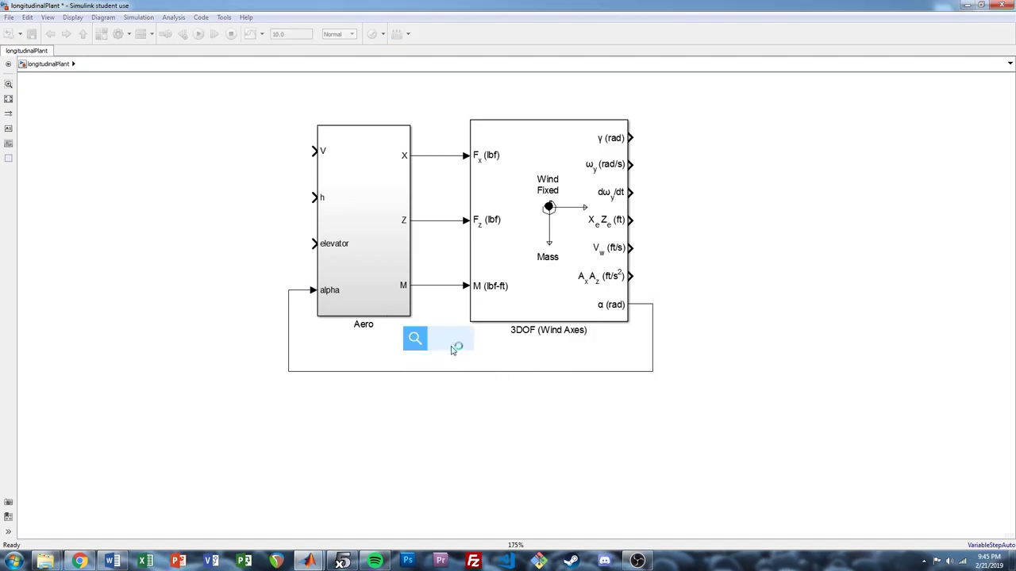
drag(452, 351, 462, 406)
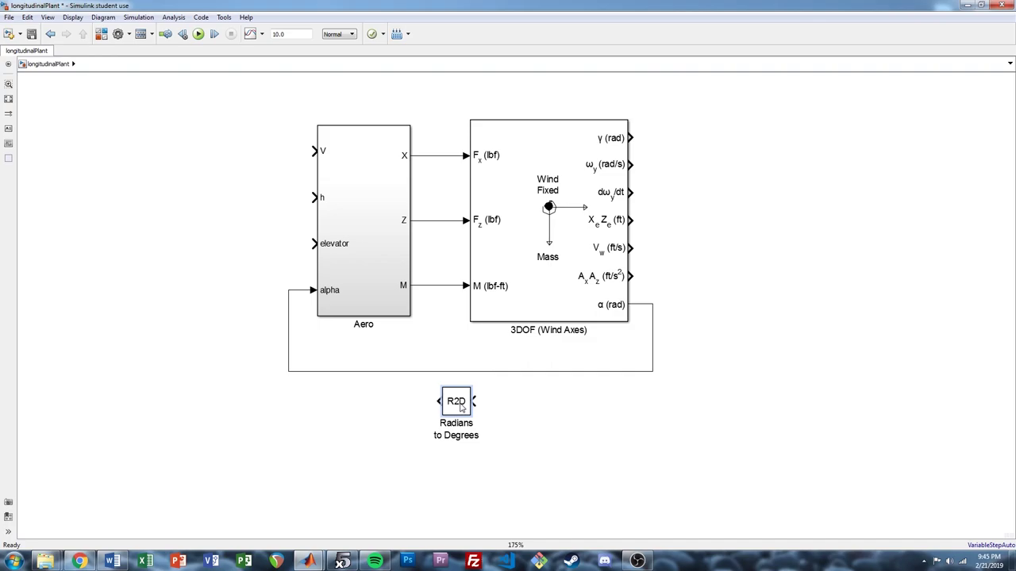
drag(469, 405, 561, 378)
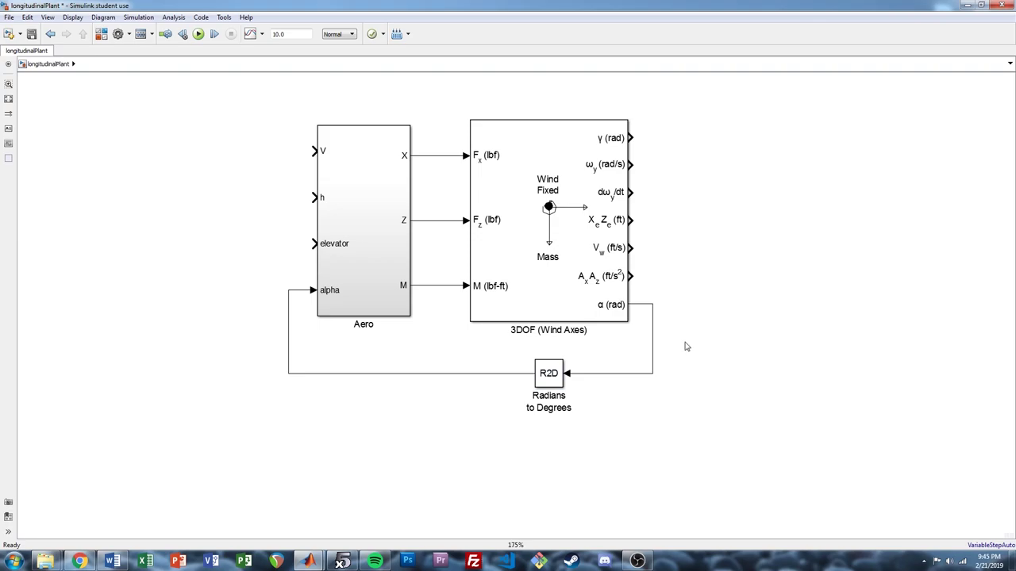
- Add an inport, connect it to Aero's elevator input and name it elevator
drag(234, 263, 290, 290)
double_click(316, 298)
text(in1)
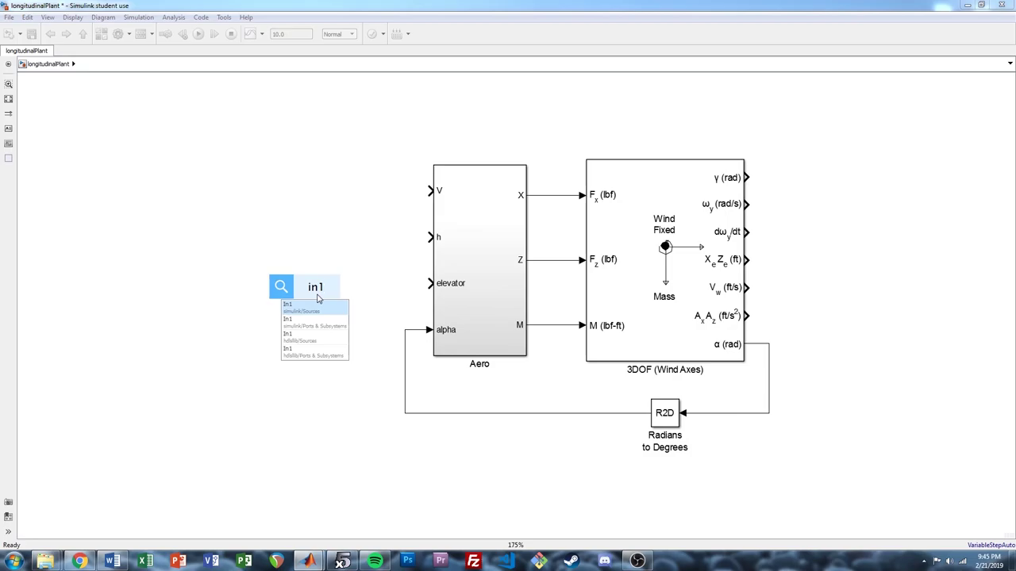
key(Return)
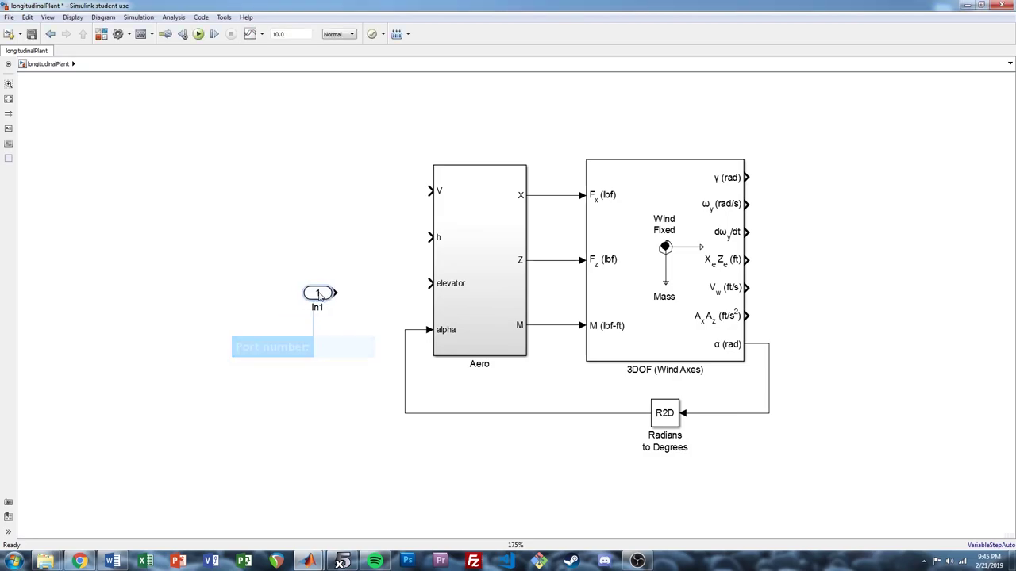
drag(319, 298, 328, 288)
double_click(322, 299)
text(elevator)
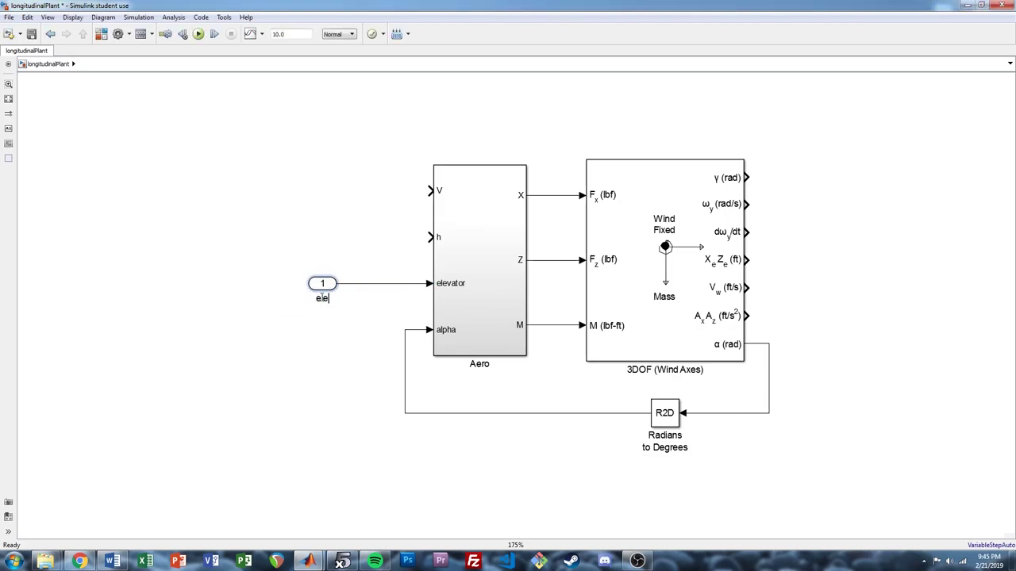
click(347, 354)
- Add a Dot Product block above the 3DOF (Wind Axes) block, keeping its default output minimum
key(alt+Tab)
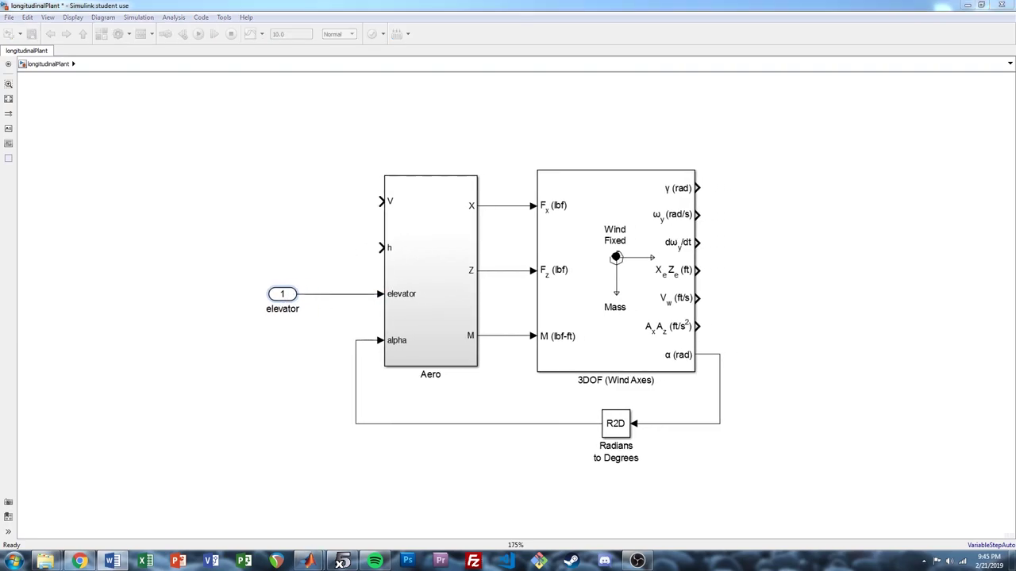
click(689, 140)
drag(655, 113, 615, 189)
scroll(492, 138, up, 1)
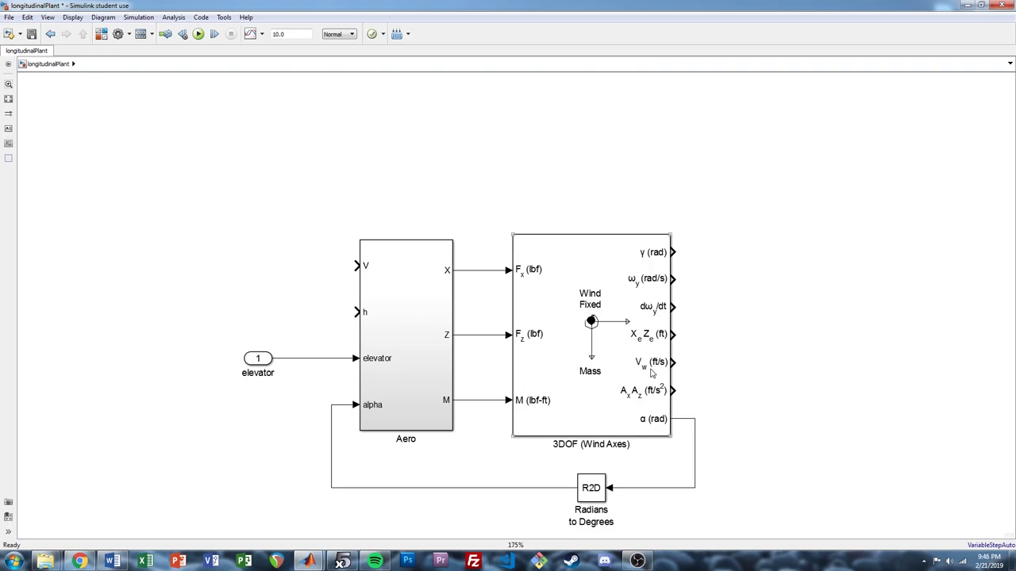
double_click(526, 207)
text(dot)
key(Return)
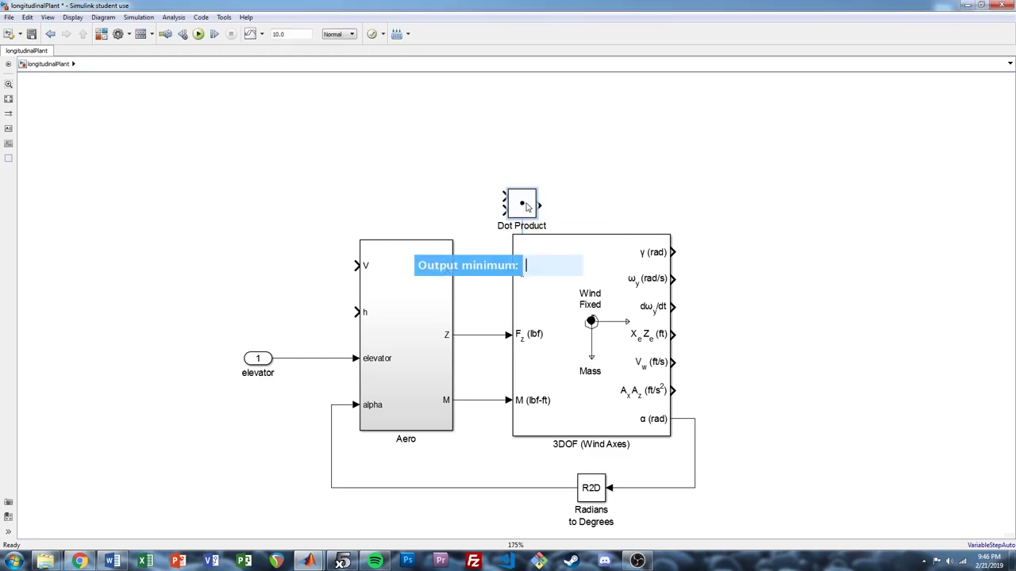
key(Return)
click(603, 307)
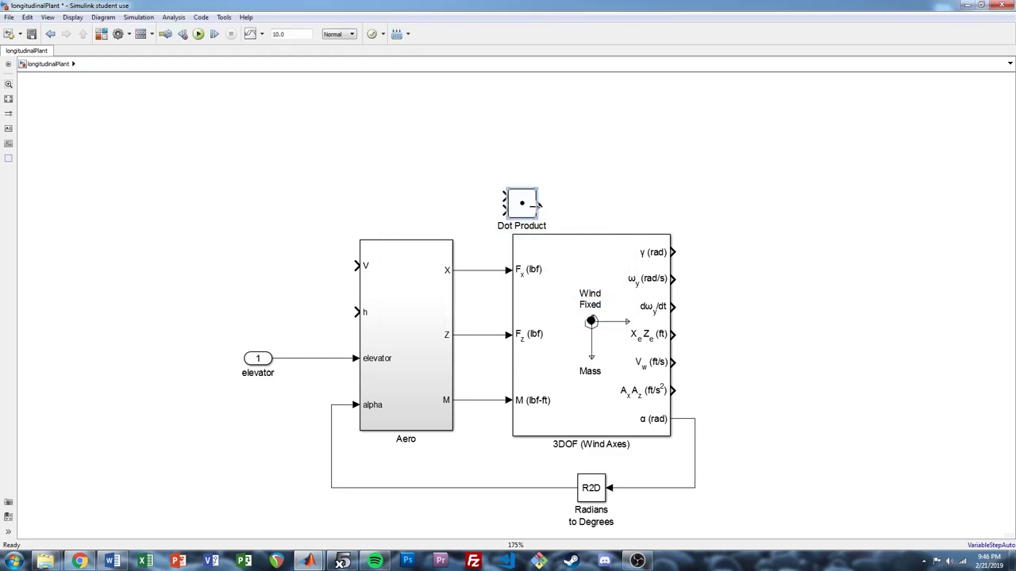
- Flip the Dot Product, feed V_w into both its inputs, and route its output through a flipped Sqrt block to Aero's V input
drag(532, 215, 700, 336)
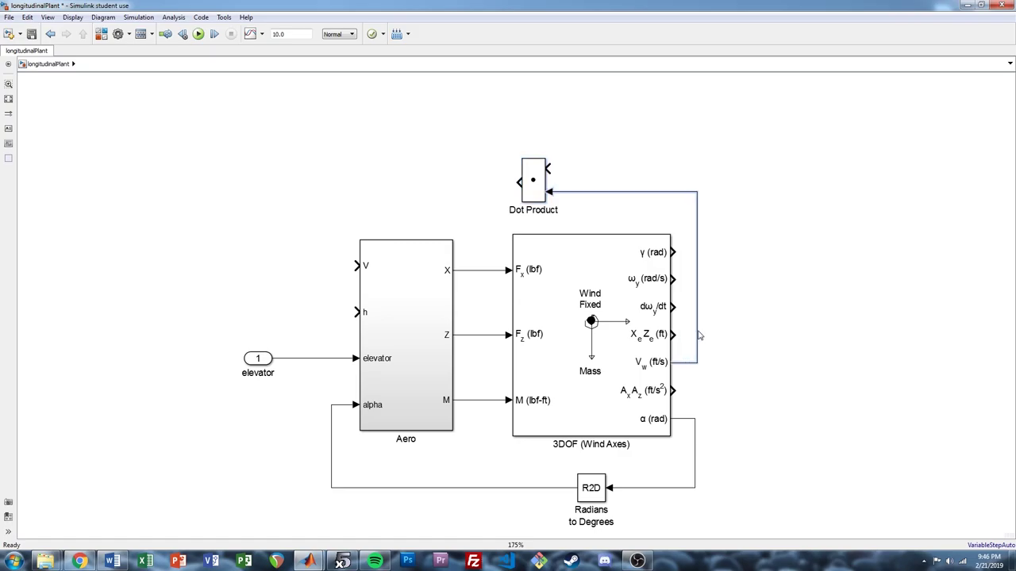
drag(535, 194, 628, 191)
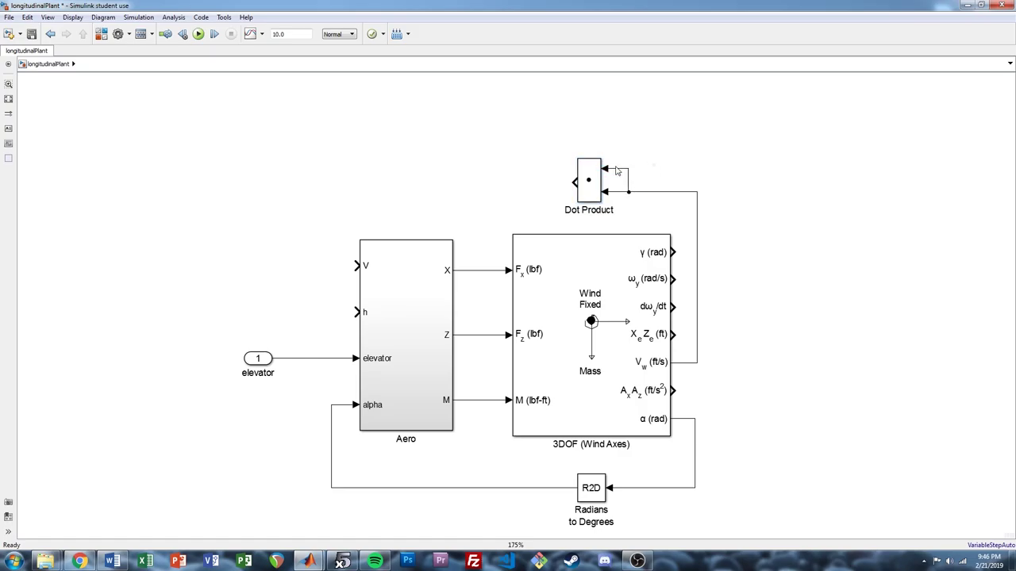
double_click(510, 182)
text(sqrt)
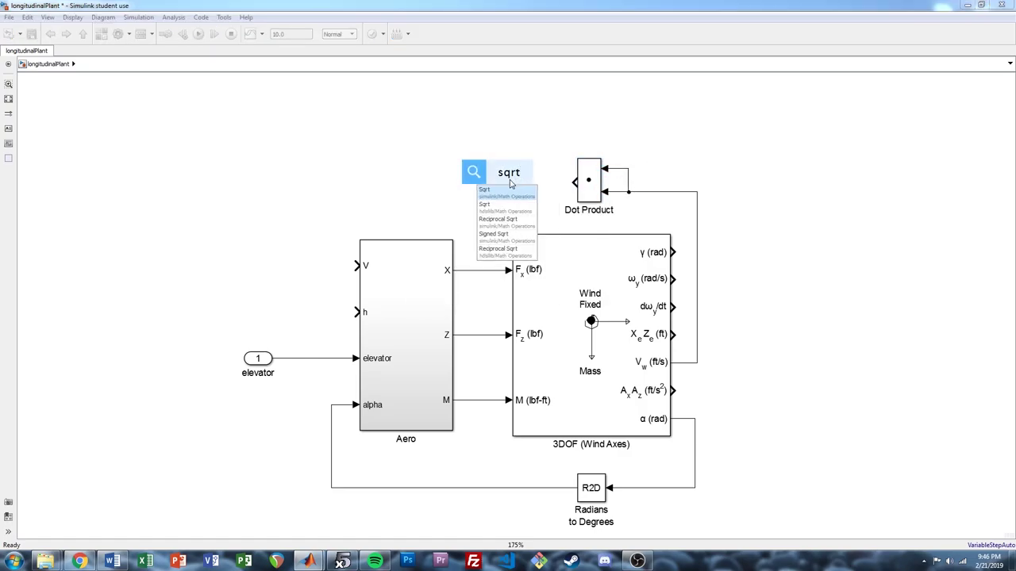
key(Return)
key(ctrl+i)
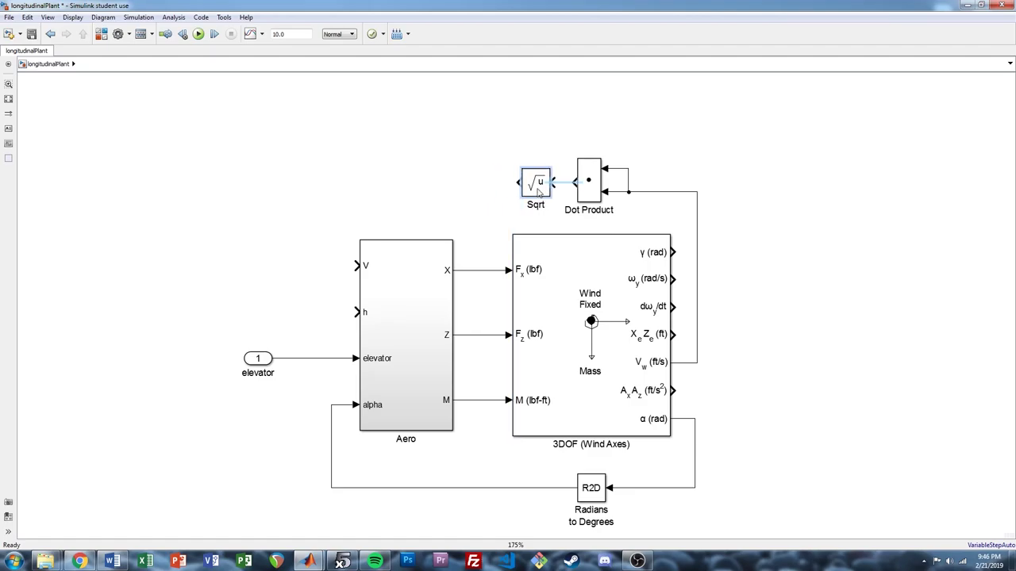
mouse_move(575, 182)
mouse_down()
mouse_move(390, 185)
mouse_move(329, 227)
mouse_move(356, 265)
mouse_move(331, 236)
mouse_up()
click(492, 189)
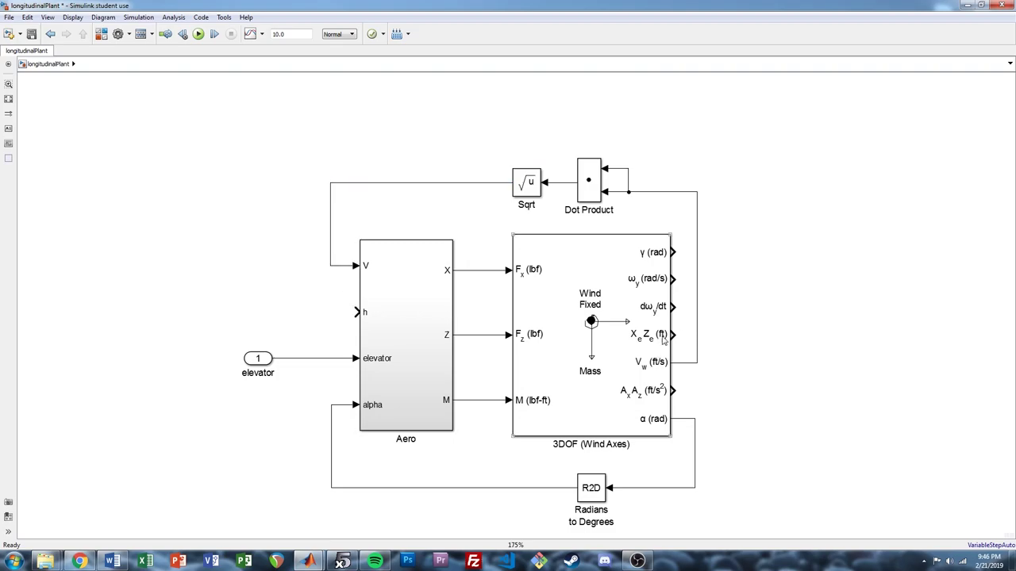
- Add a Selector block above the Dot Product with input port size 2 and index 2
scroll(564, 146, up, 3)
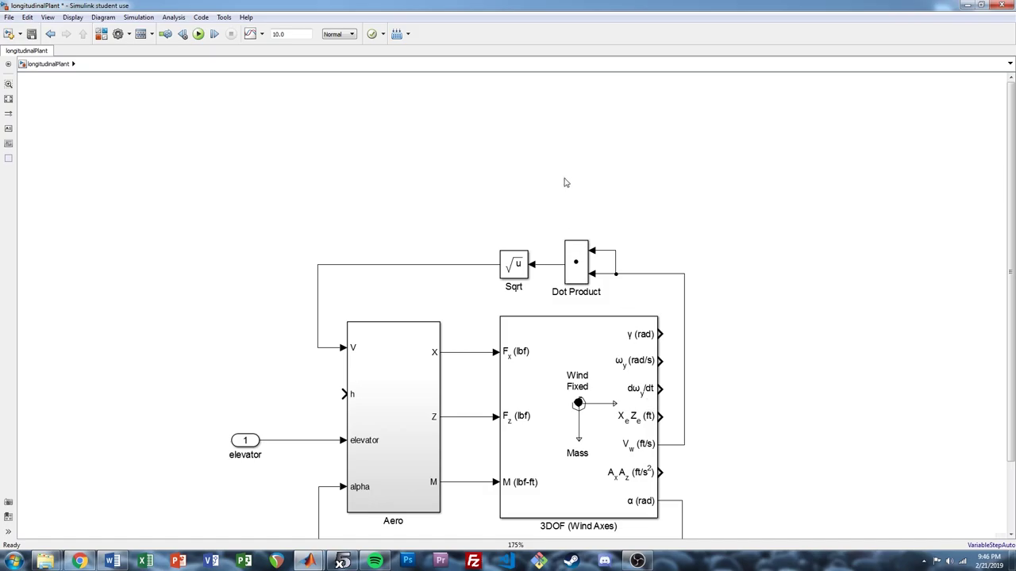
double_click(564, 182)
text(sel)
key(Return)
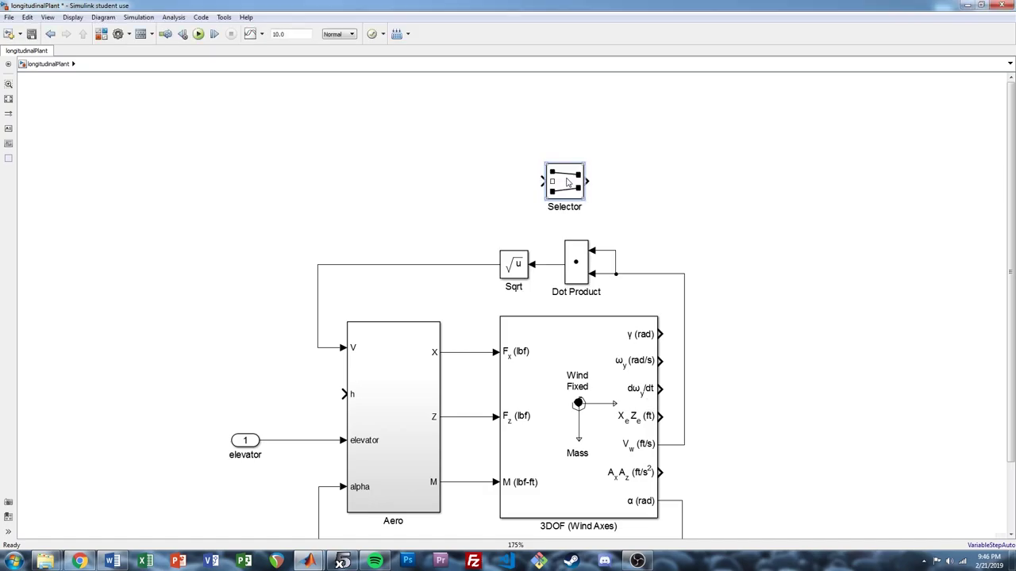
double_click(567, 182)
click(679, 289)
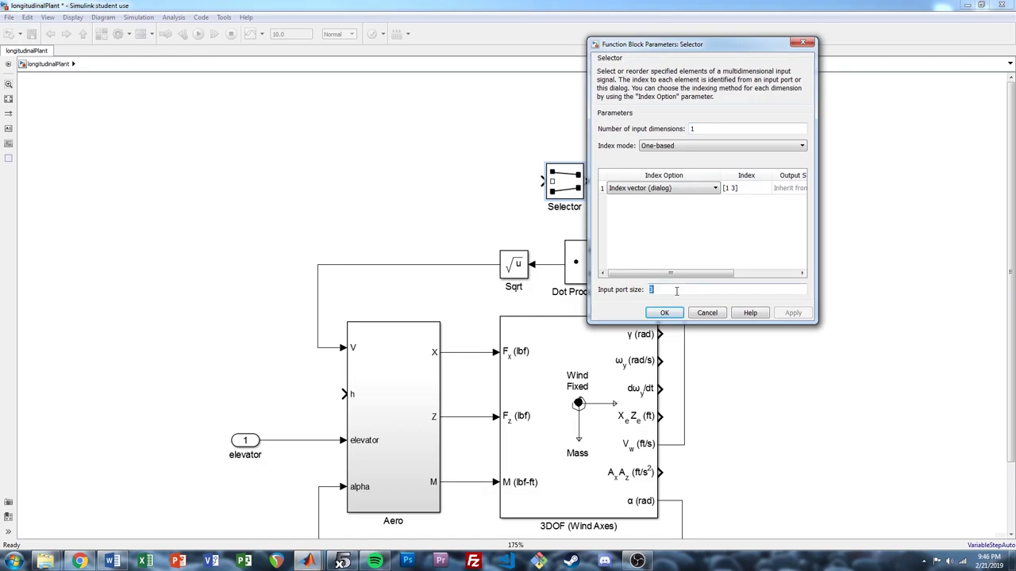
key(BackSpace)
text(2)
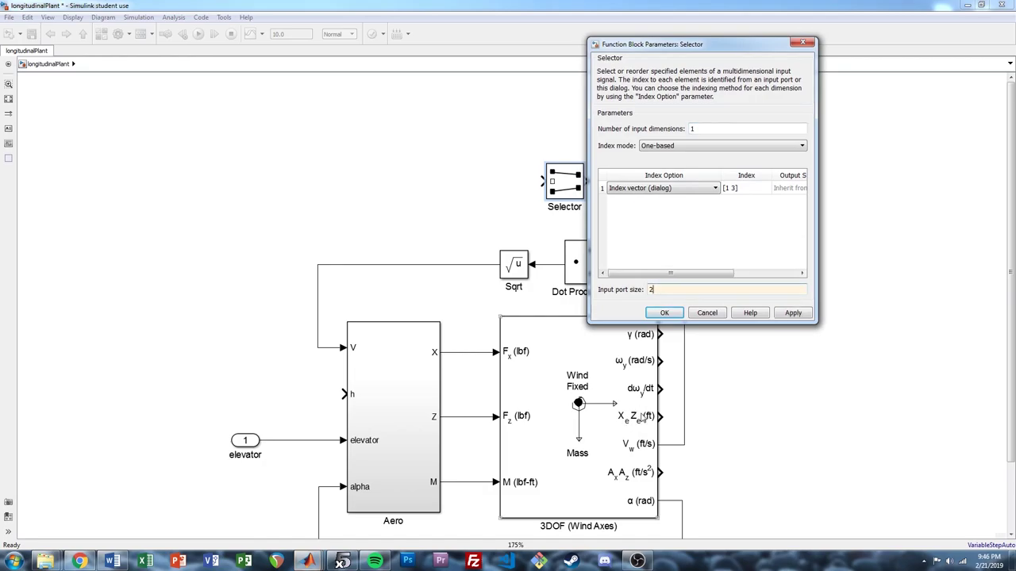
double_click(746, 188)
text(2)
click(664, 314)
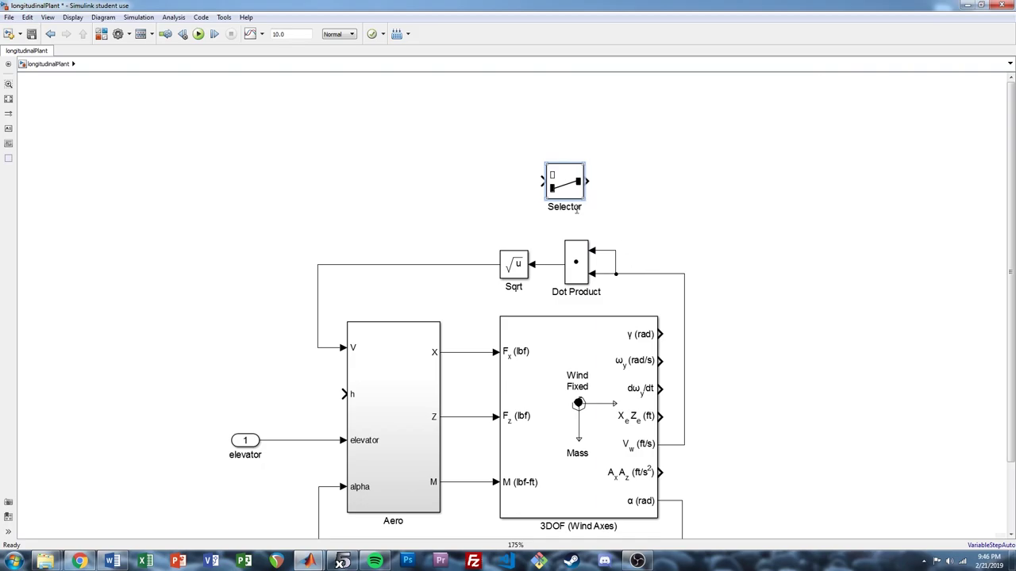
- Flip the Selector and connect its input to the 3DOF block's XeZe output, routed outside the V_w line
key(ctrl+i)
drag(564, 188, 663, 416)
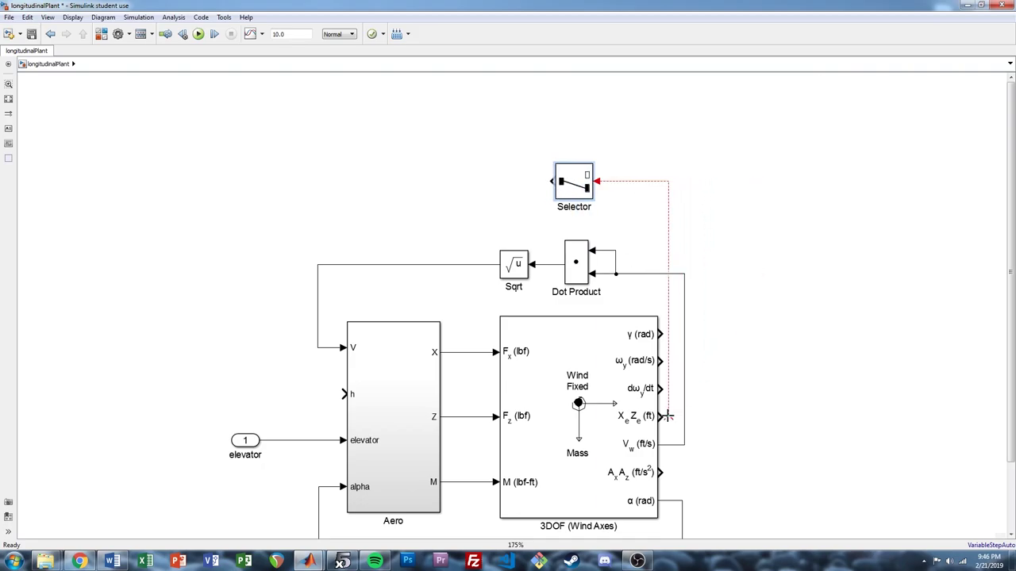
drag(672, 319, 714, 322)
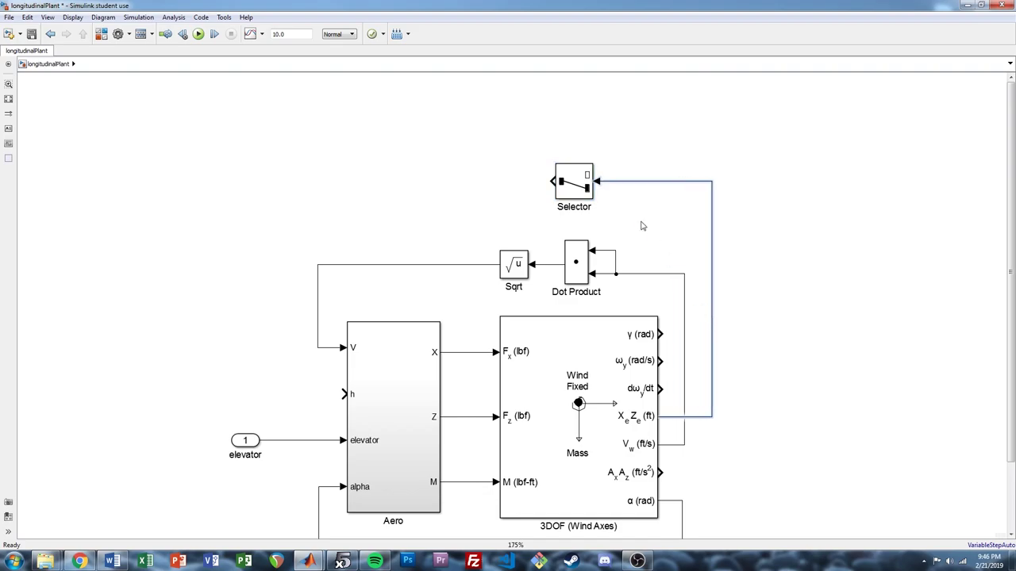
click(560, 204)
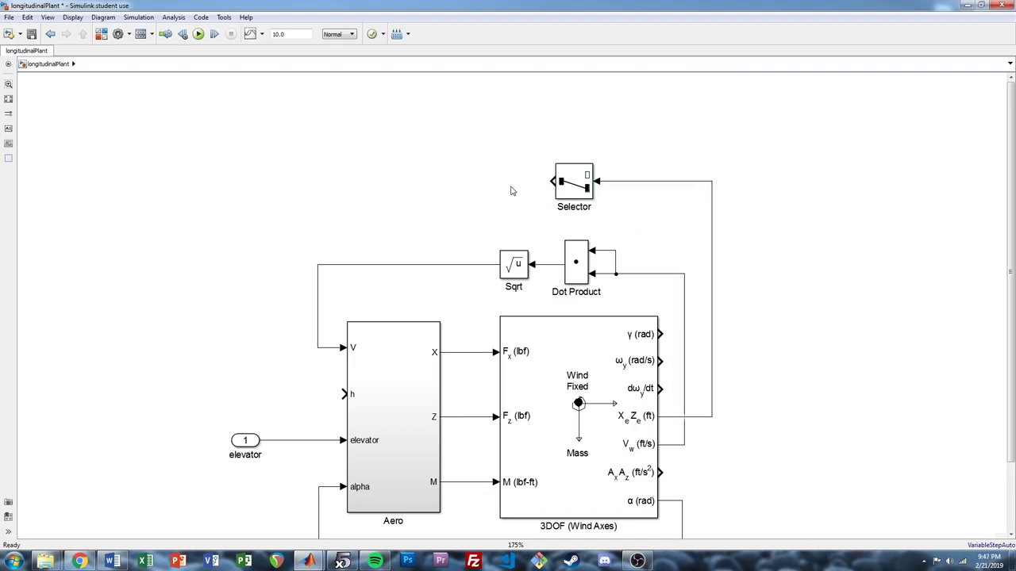
- Add a flipped Gain block of -1 after the Selector and route its output to Aero's h input, outside the V feedback line
double_click(511, 190)
text(gain)
key(Return)
text(-1)
key(Return)
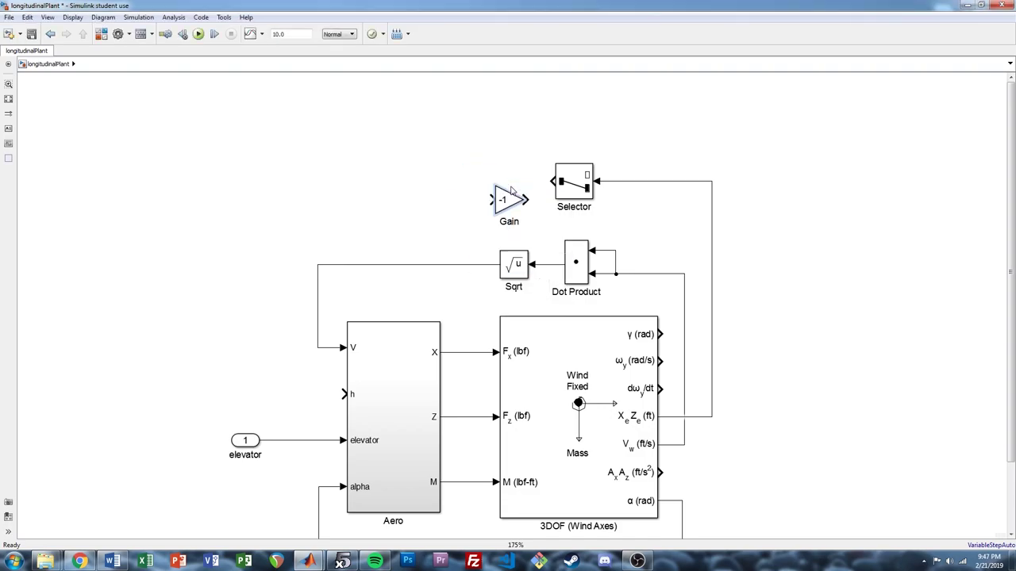
key(ctrl+i)
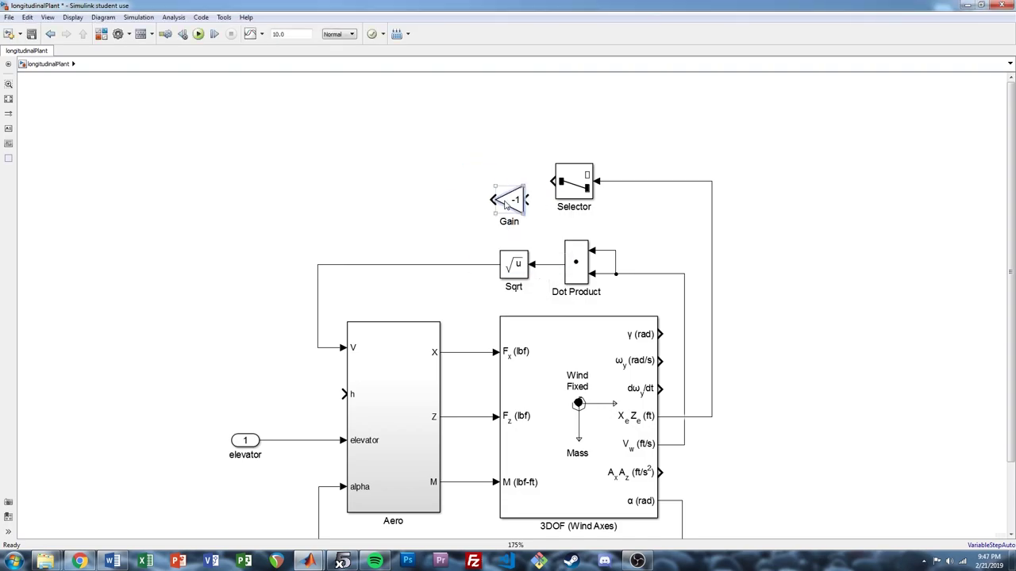
mouse_move(516, 204)
mouse_down()
mouse_move(522, 186)
mouse_move(445, 187)
mouse_move(381, 208)
mouse_move(343, 245)
mouse_move(429, 386)
mouse_up()
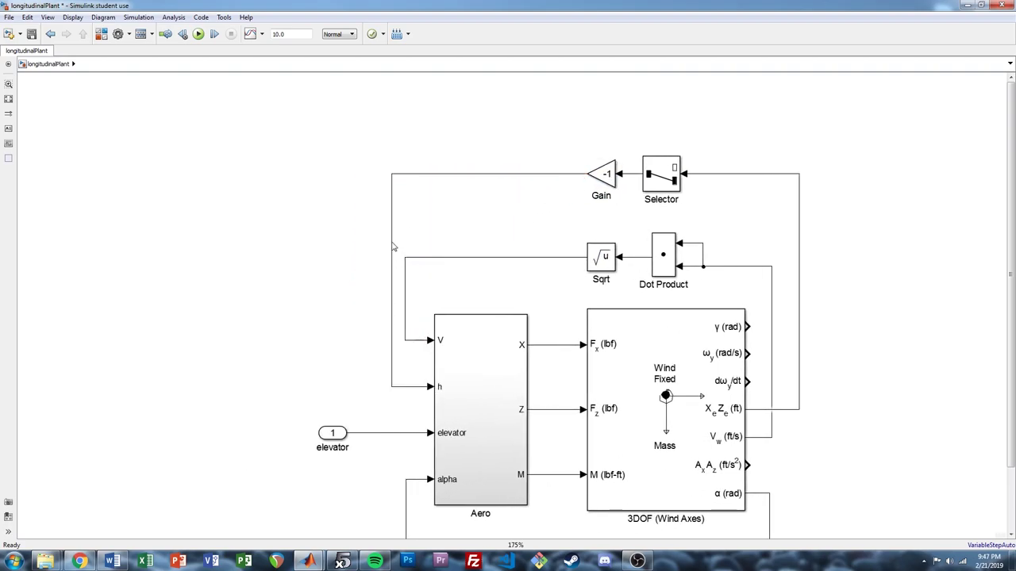
drag(393, 248, 365, 246)
click(438, 231)
key(space)
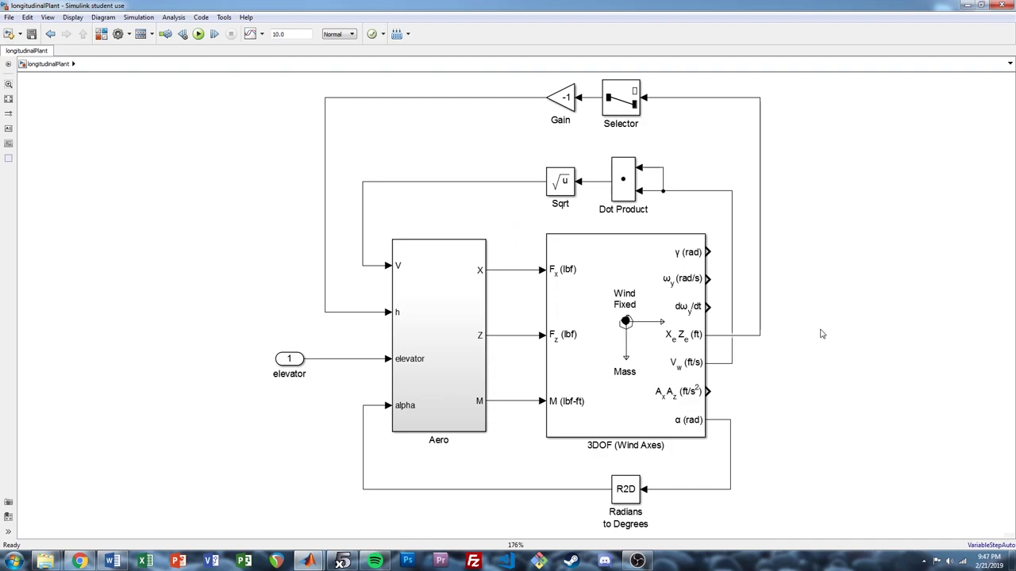
- Add an outport named q and connect it to the 3DOF block's ω_y output
drag(866, 359, 687, 353)
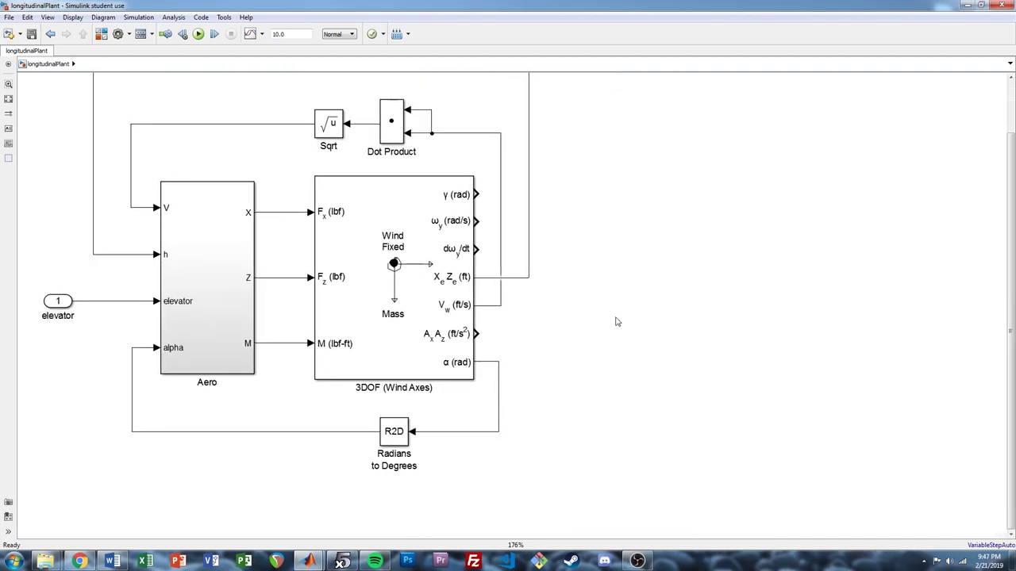
double_click(657, 227)
text(ou)
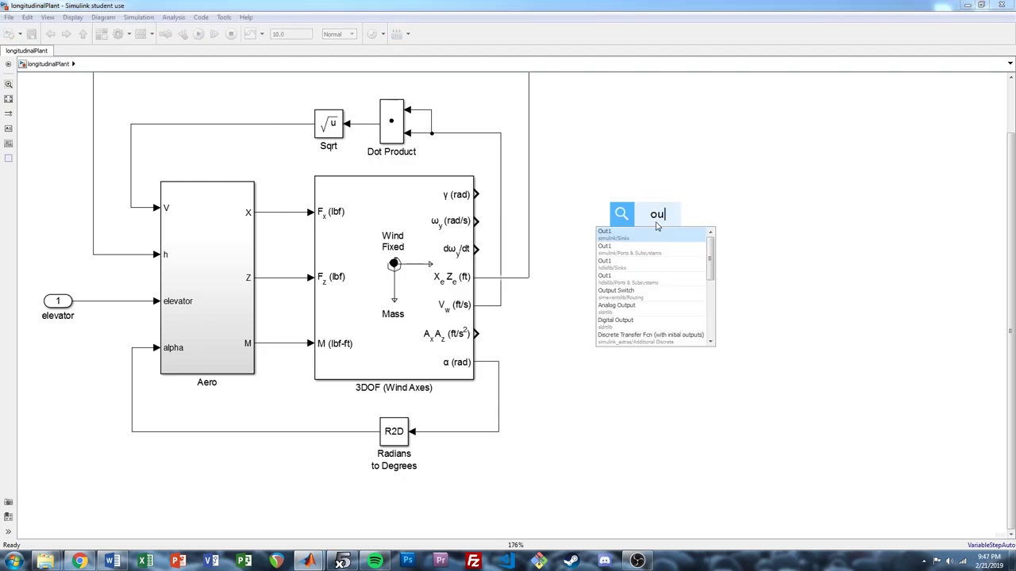
key(Return)
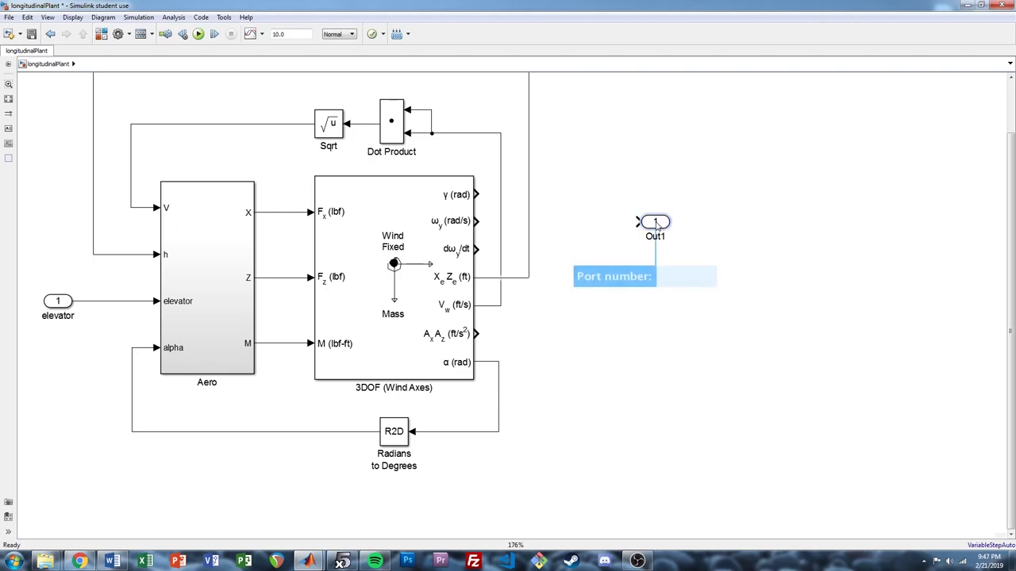
double_click(654, 237)
text(q)
click(665, 292)
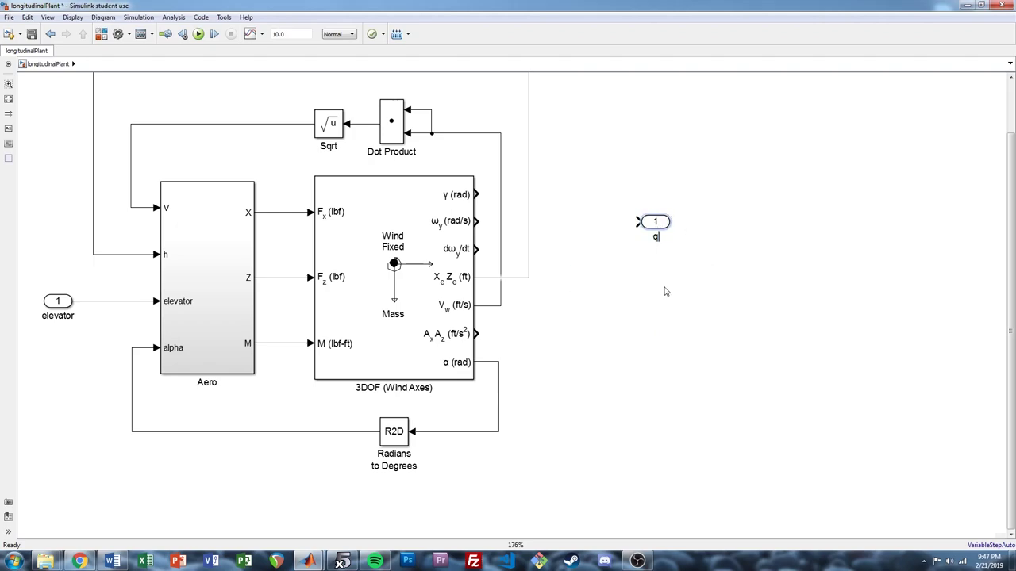
drag(639, 222, 707, 221)
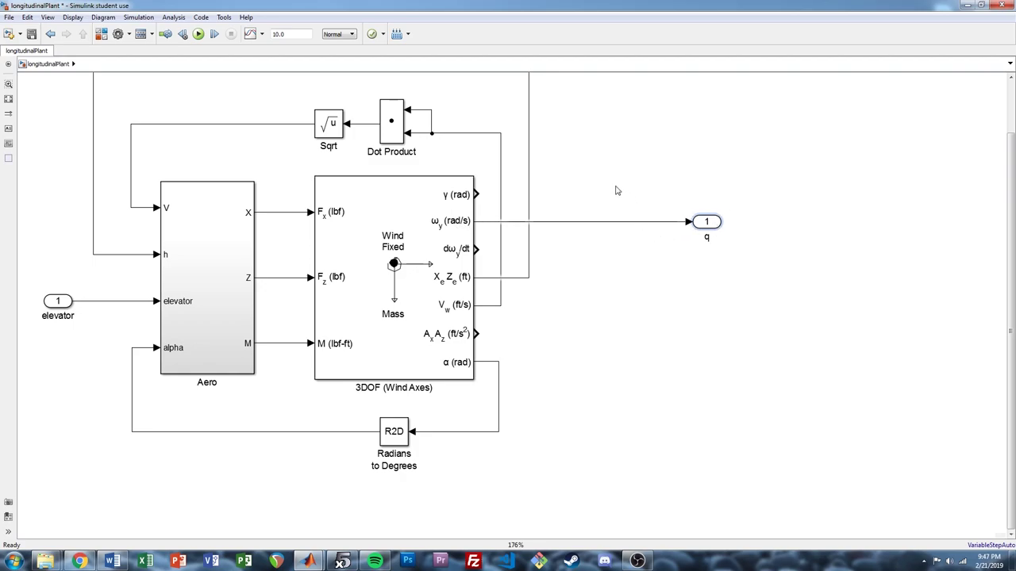
- Insert a Radians to Degrees block into the ω_y line ahead of the q outport and shift both blocks away from the 3DOF block
click(618, 191)
double_click(617, 191)
text(rad)
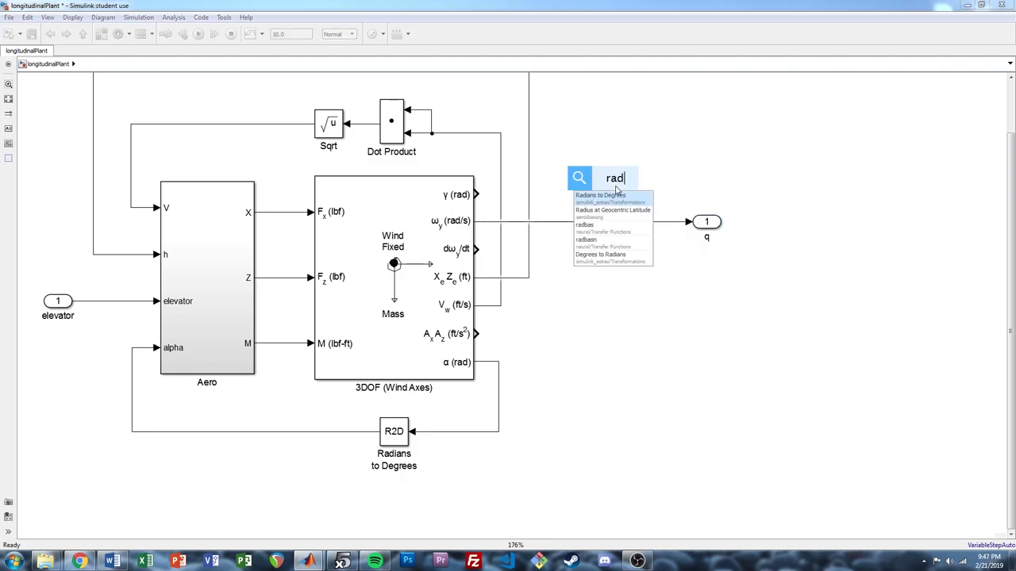
key(Return)
drag(617, 190, 612, 223)
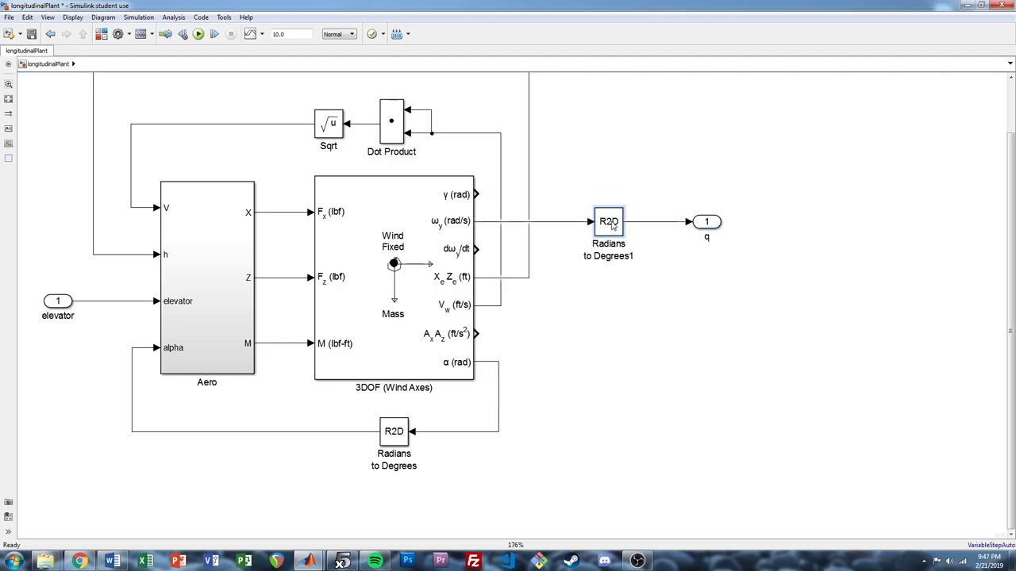
drag(781, 263, 564, 179)
drag(615, 222, 666, 222)
click(760, 226)
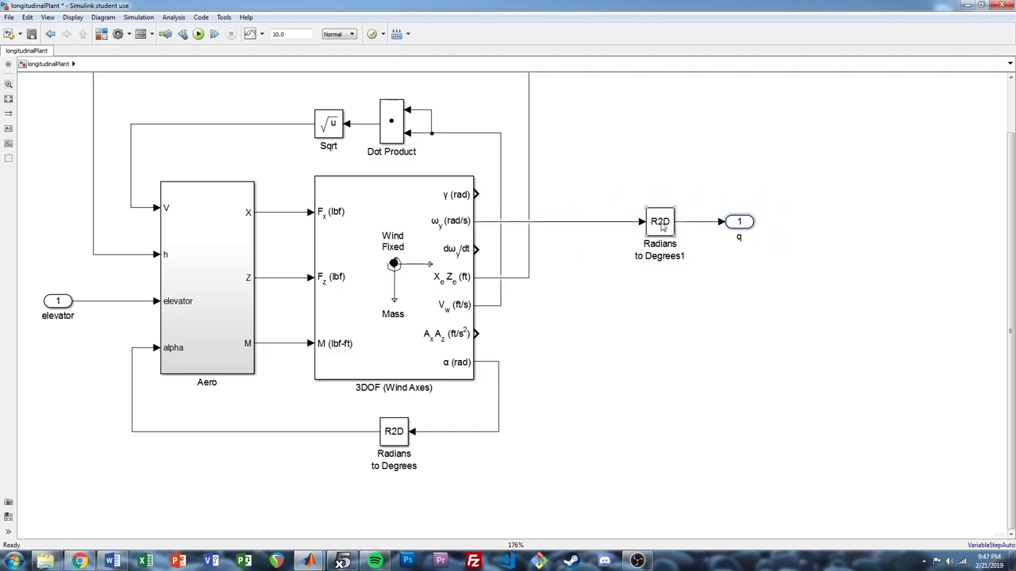
mouse_move(760, 226)
mouse_down()
mouse_move(736, 225)
mouse_move(755, 221)
mouse_up()
click(757, 197)
- Terminate the 3DOF block's dω_y/dt and AxAz outputs with Terminator blocks
double_click(559, 340)
text(termin)
key(Return)
drag(561, 339, 571, 252)
click(585, 290)
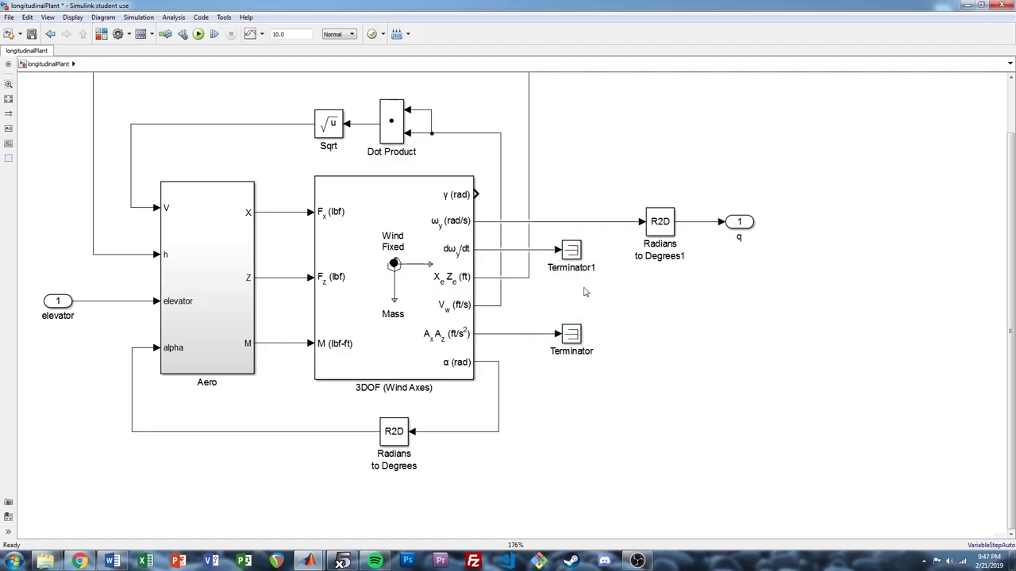
- Move the Radians to Degrees block and the q outport together slightly farther from the terminators
drag(810, 272, 632, 173)
drag(660, 223, 679, 224)
click(710, 295)
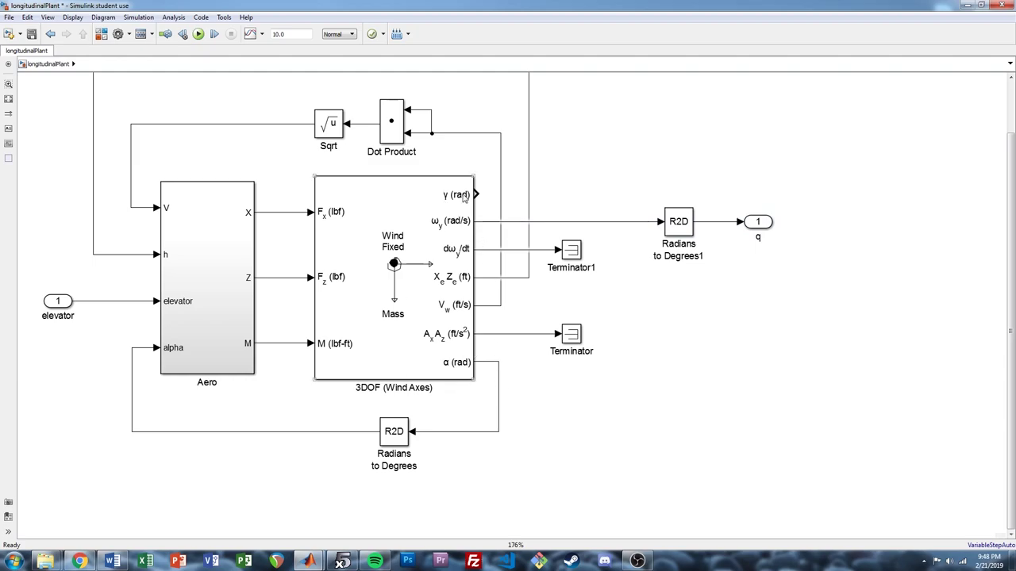
- Add a round Sum block in line with the α output and set its list of signs to ++
double_click(625, 366)
text(sum)
key(Return)
key(Return)
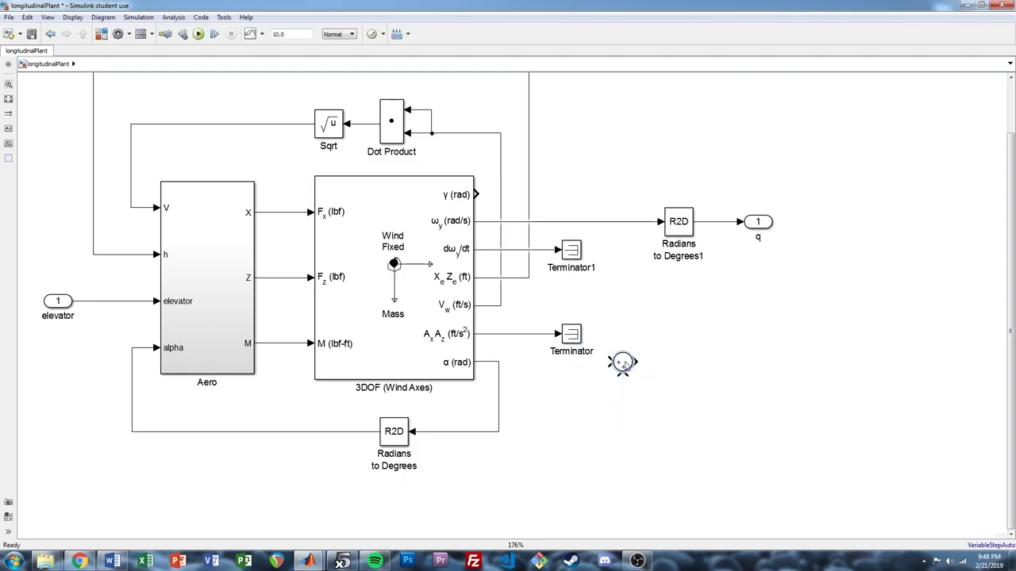
double_click(623, 363)
double_click(701, 385)
text(+)
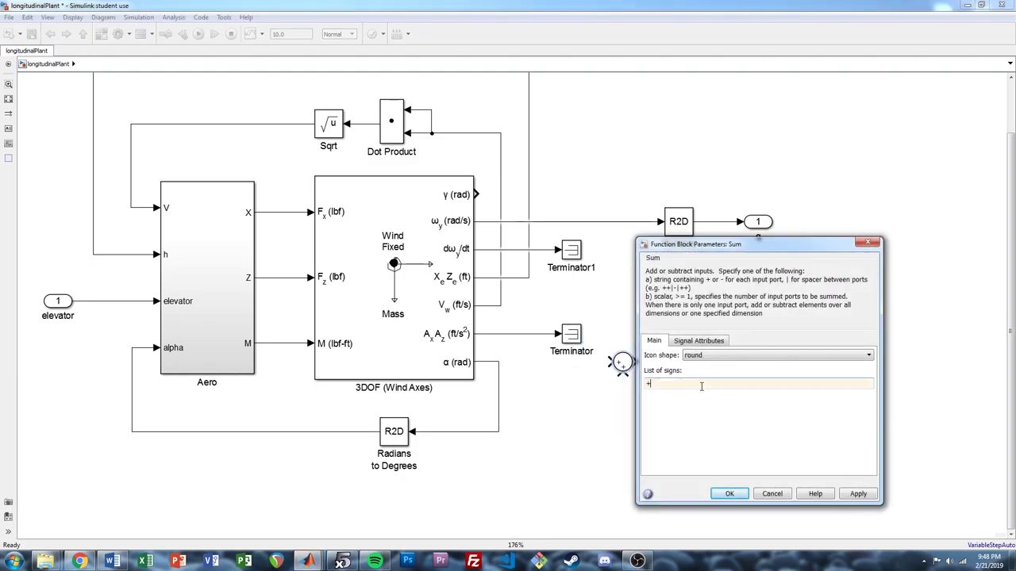
text(+)
key(Return)
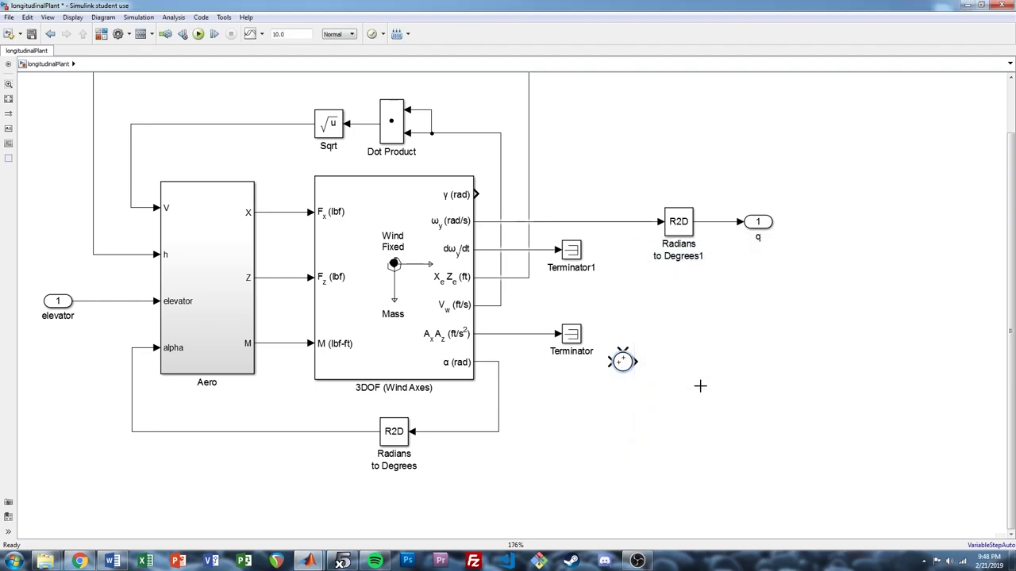
- Connect the α line and the γ output to the Sum block's two inputs
drag(616, 367, 498, 362)
drag(620, 350, 475, 195)
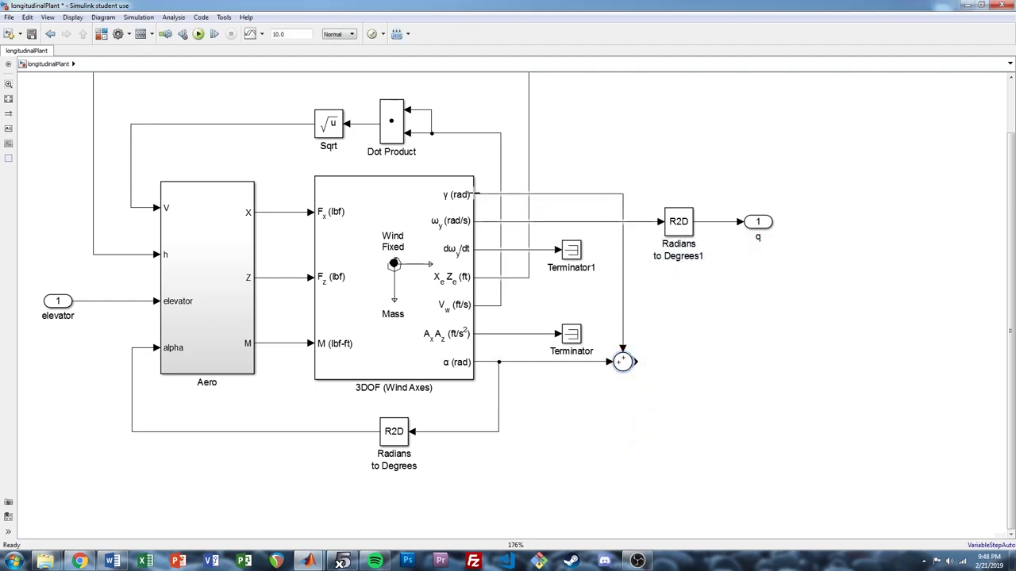
click(624, 365)
drag(625, 364, 628, 363)
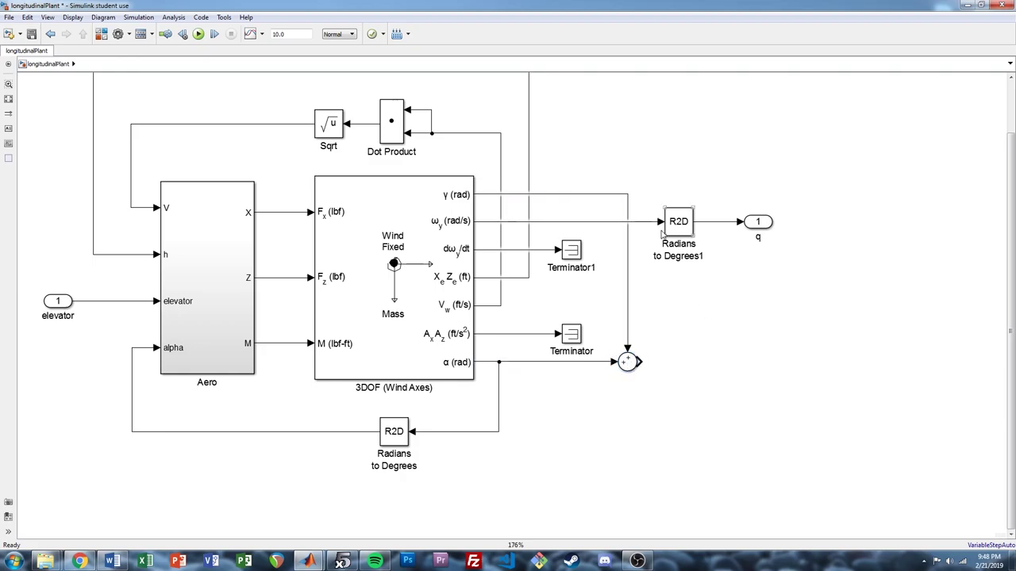
- Copy the Radians to Degrees block and q outport onto the Sum output, align both output rows, and name the new outport theta
drag(673, 218, 674, 359)
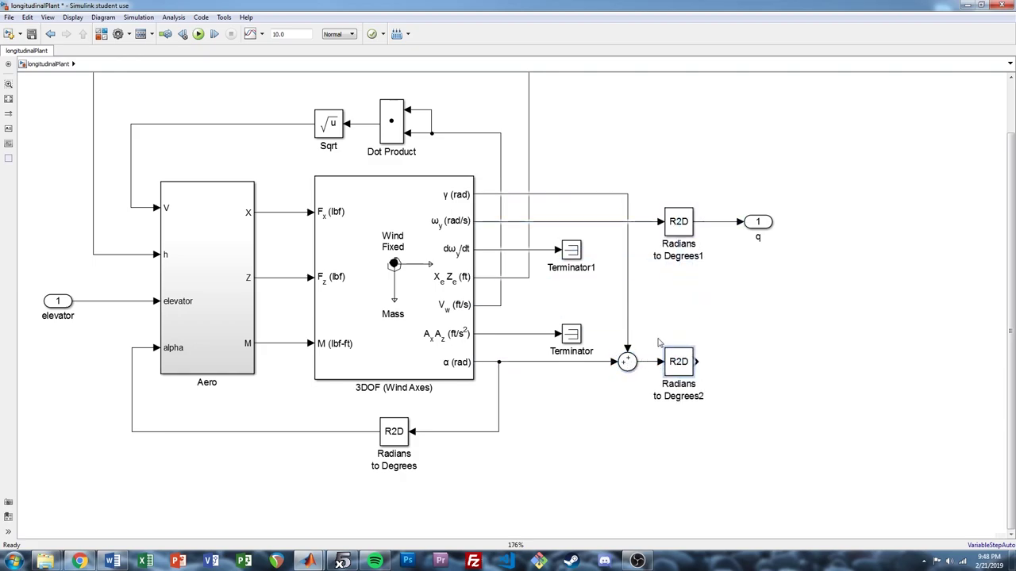
drag(830, 438, 697, 222)
drag(811, 286, 768, 369)
click(744, 366)
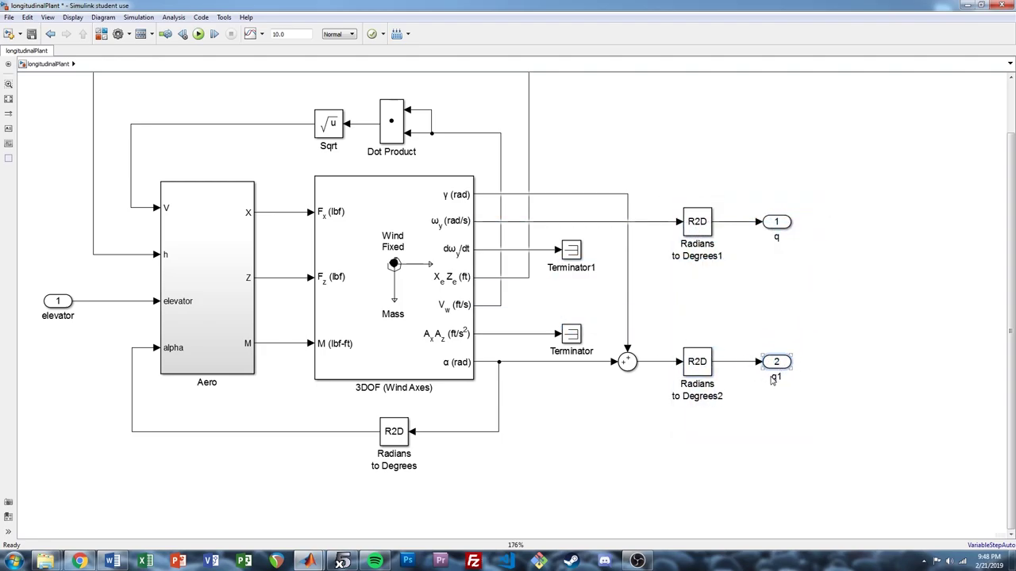
text(theta)
scroll(862, 323, up, 2)
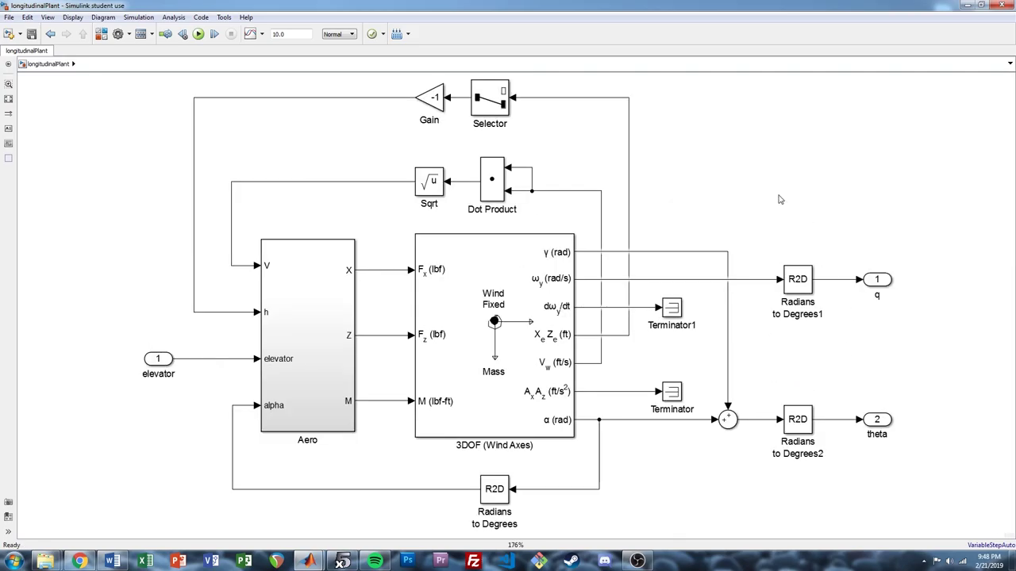
- Label the four signal lines feeding the Aero subsystem elevator, alpha, V and h to match its input ports
click(530, 333)
click(345, 322)
double_click(225, 364)
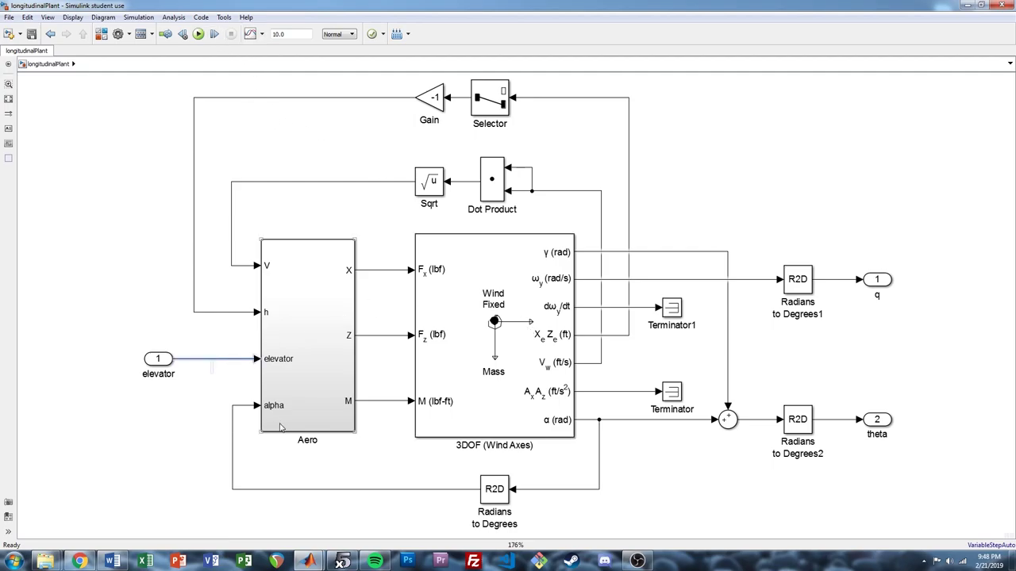
text(elevator)
click(213, 418)
double_click(326, 489)
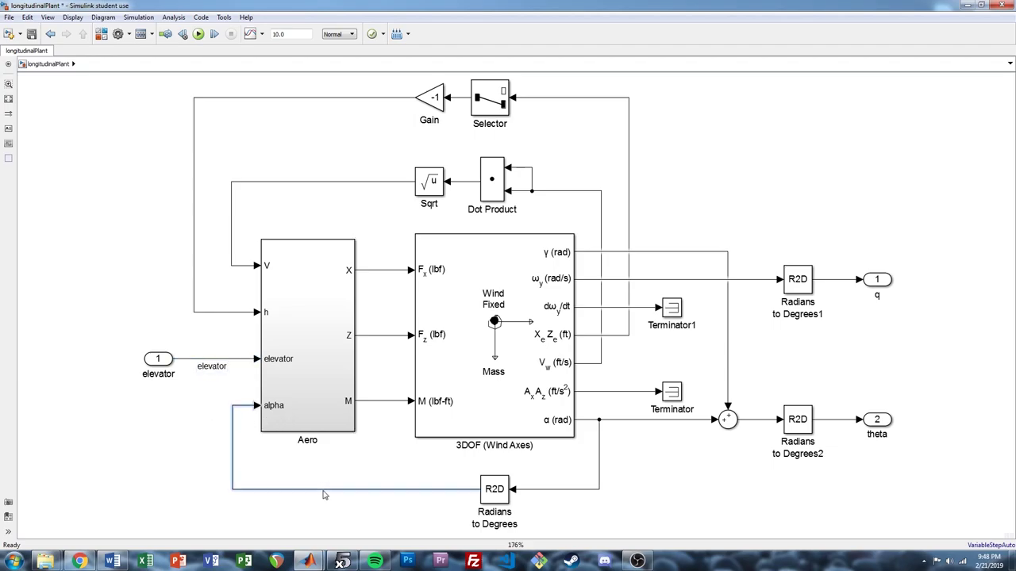
text(alpha)
double_click(339, 182)
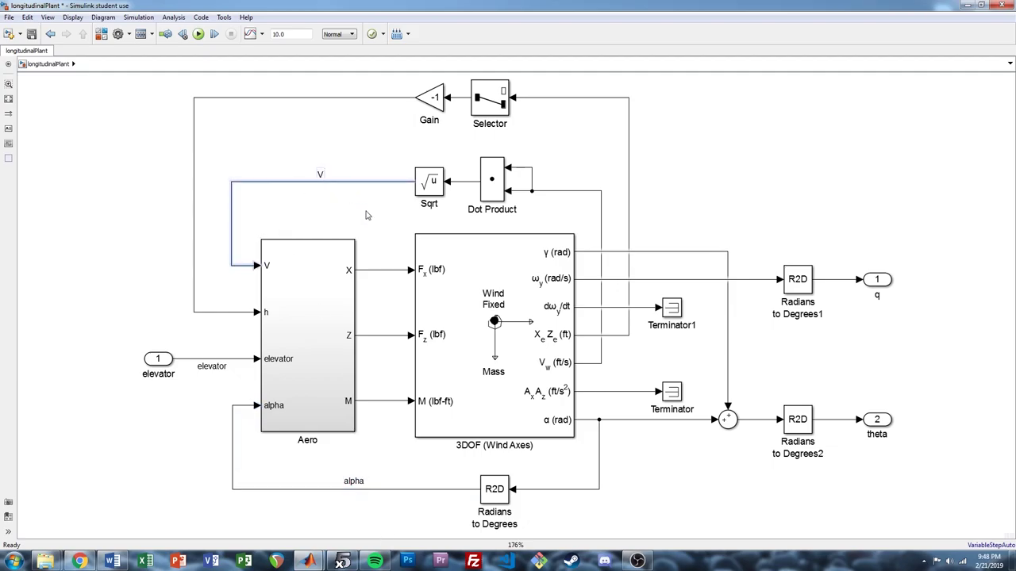
double_click(326, 98)
text(h)
click(365, 157)
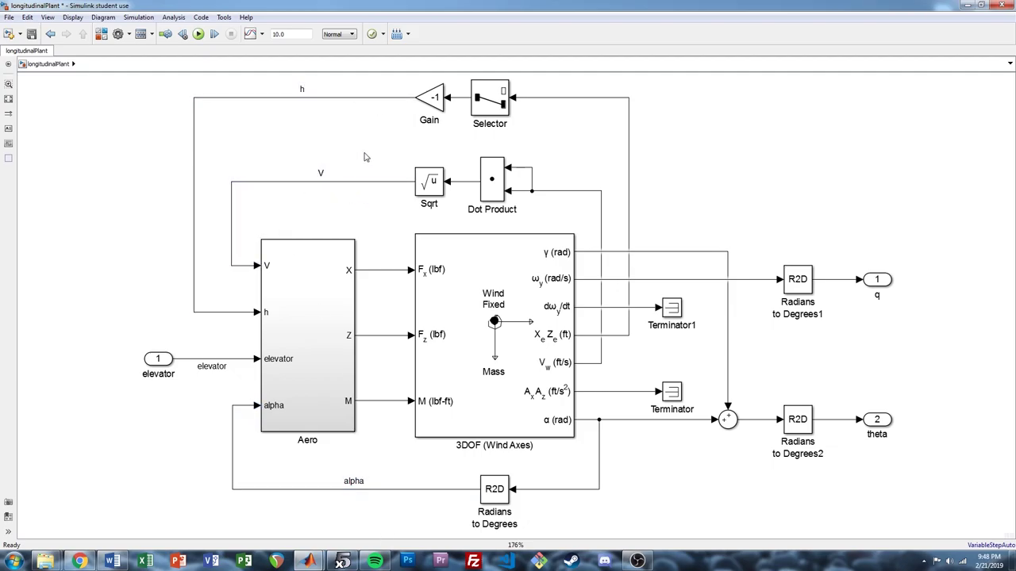
- Label the signal lines entering the two outports q and theta
double_click(834, 280)
text(q)
double_click(835, 420)
text(theta)
click(911, 375)
- Select the six named signals q, theta, alpha, elevator, V and h, and stream them to the Data Inspector
drag(836, 232, 860, 445)
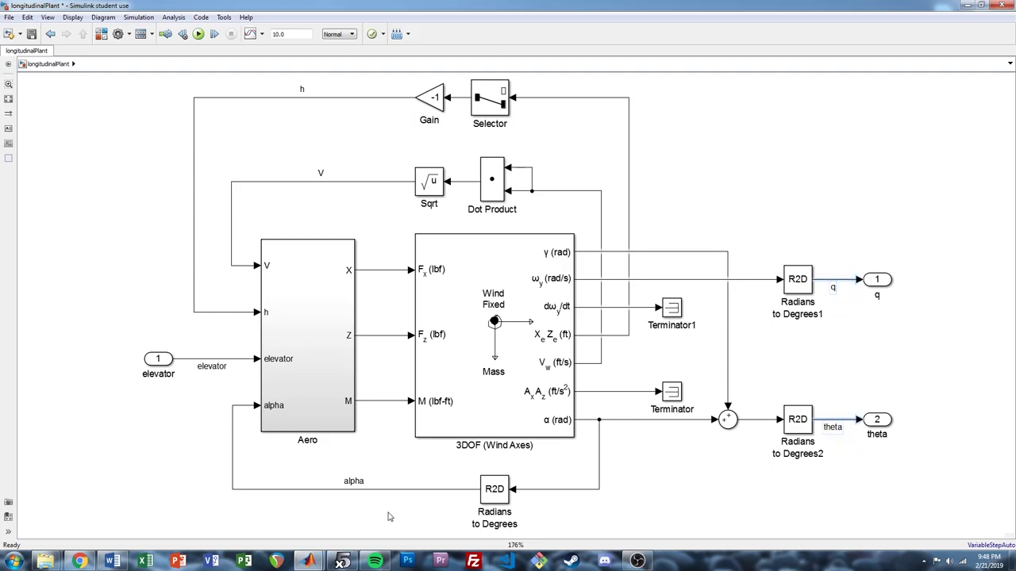
drag(389, 517, 410, 475)
drag(209, 394, 226, 356)
drag(302, 203, 359, 96)
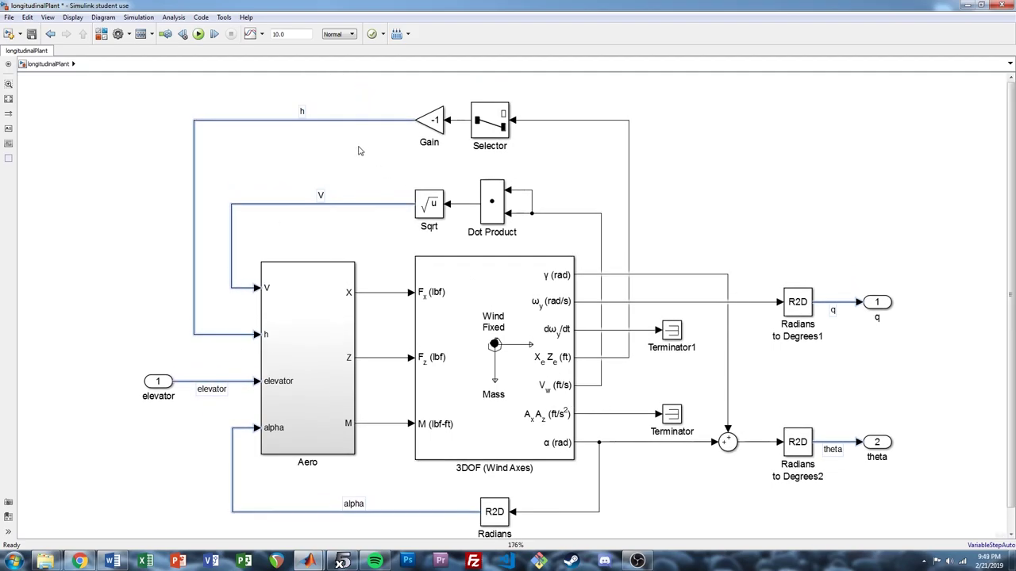
click(262, 34)
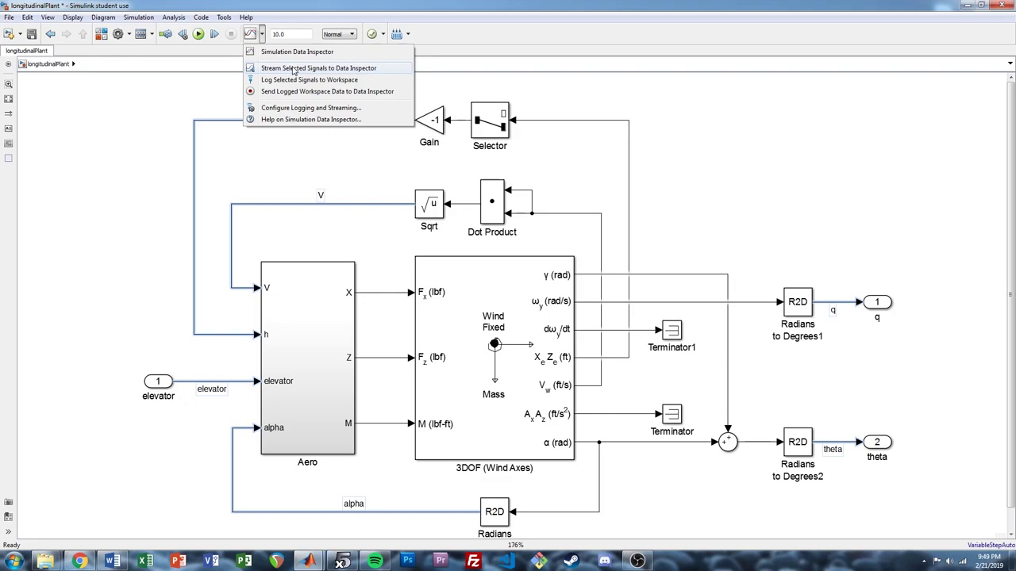
click(293, 71)
click(357, 159)
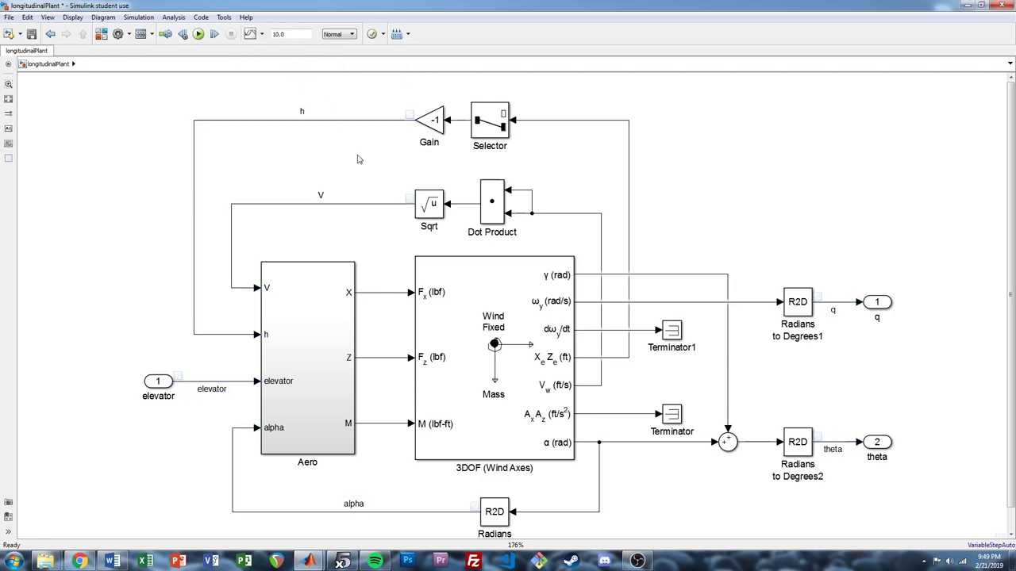
- Update the diagram and review the errors reported in the Diagnostic Viewer
scroll(357, 159, down, 1)
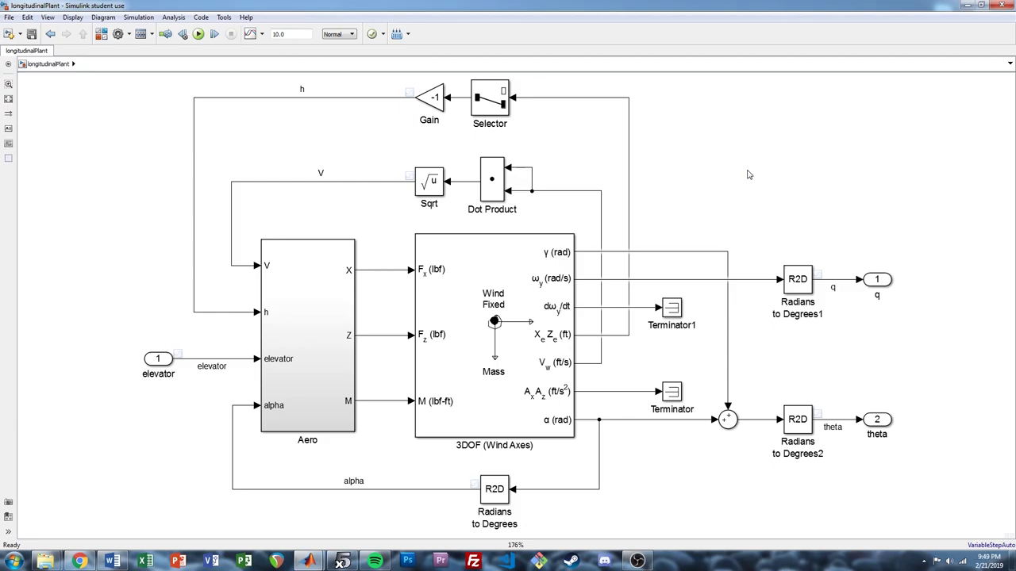
key(ctrl+d)
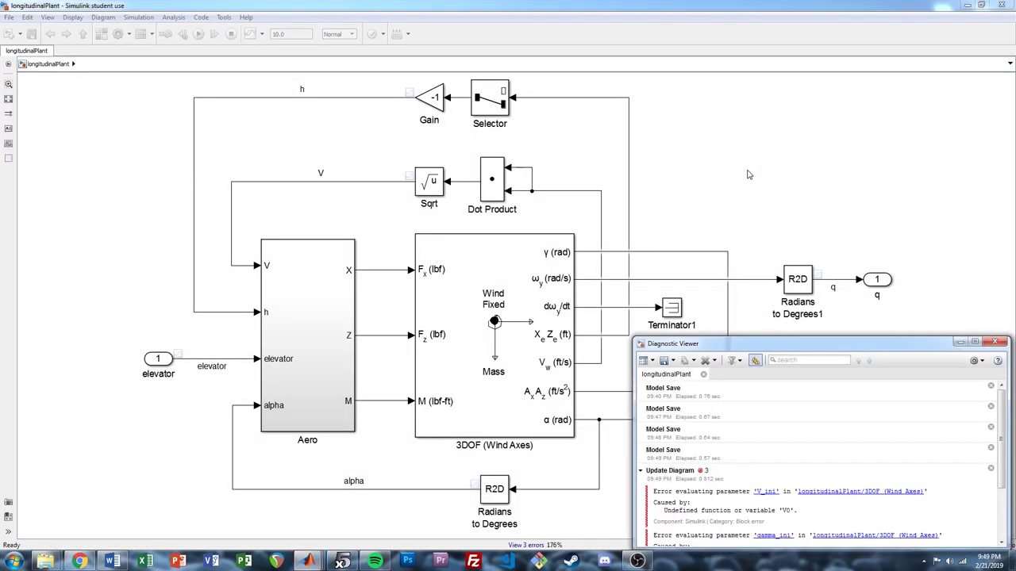
drag(745, 346, 677, 148)
scroll(712, 227, down, 2)
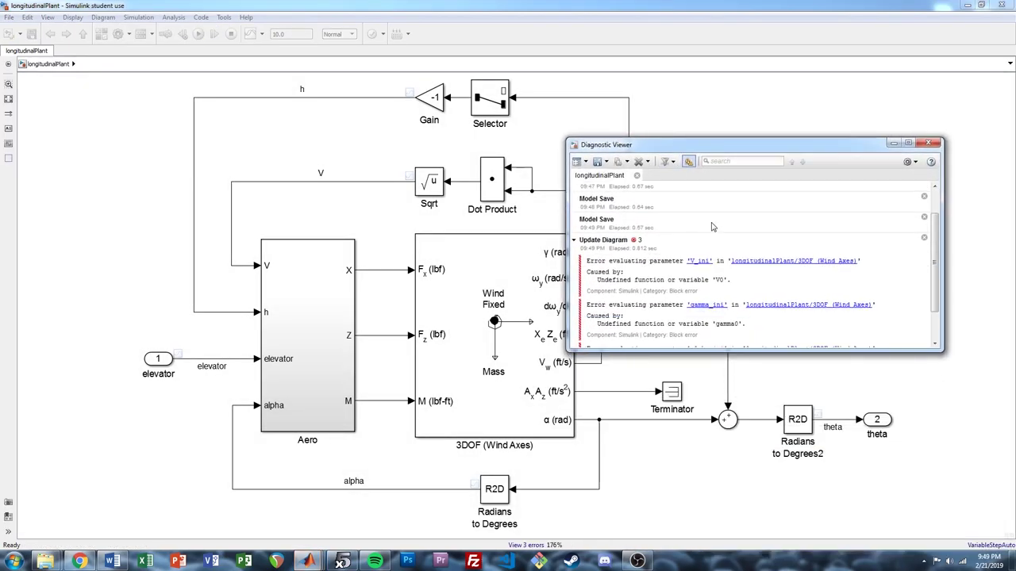
scroll(712, 227, down, 2)
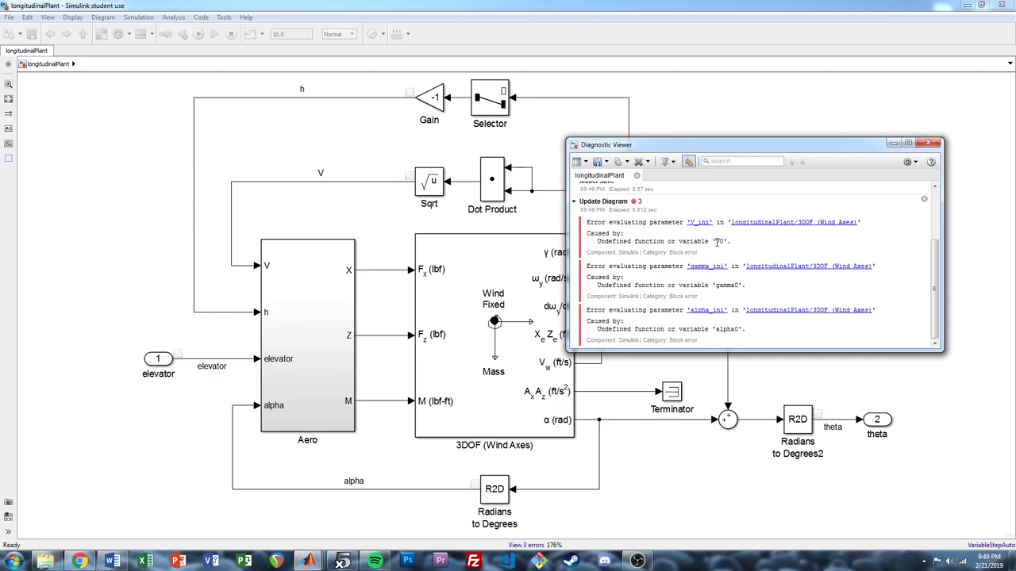
- Switch to the MATLAB Command Window and define V0 = 30, alpha0 = 2 and gamma0 = 0
mouse_move(308, 561)
click(189, 503)
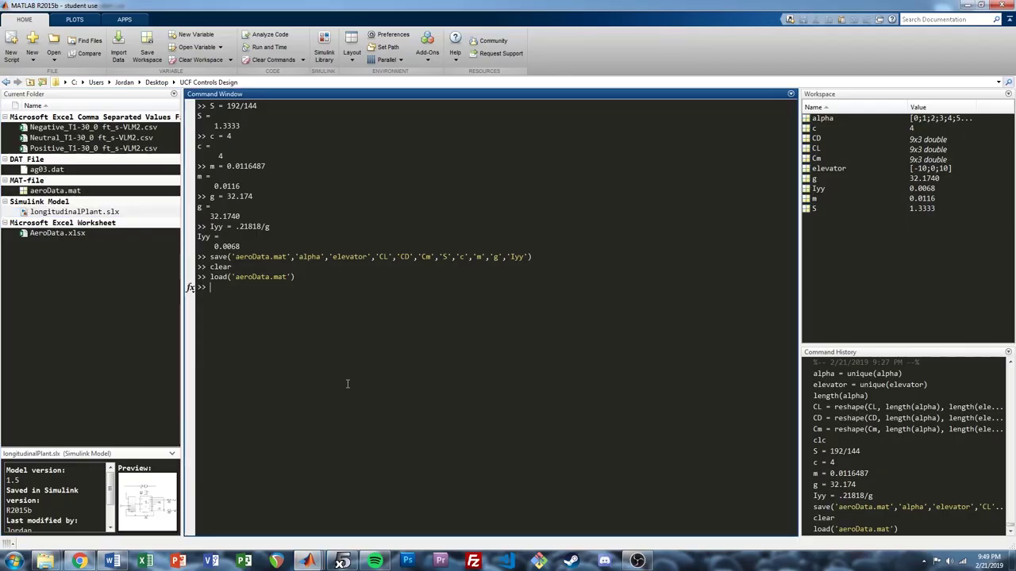
text(V0 = 30)
key(Return)
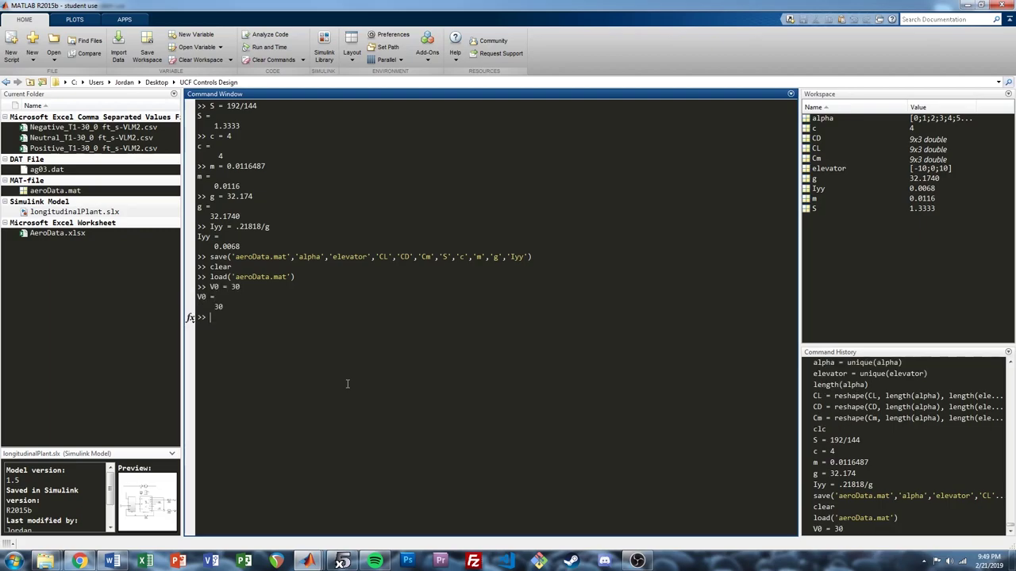
text(alpha0 = 2)
key(Return)
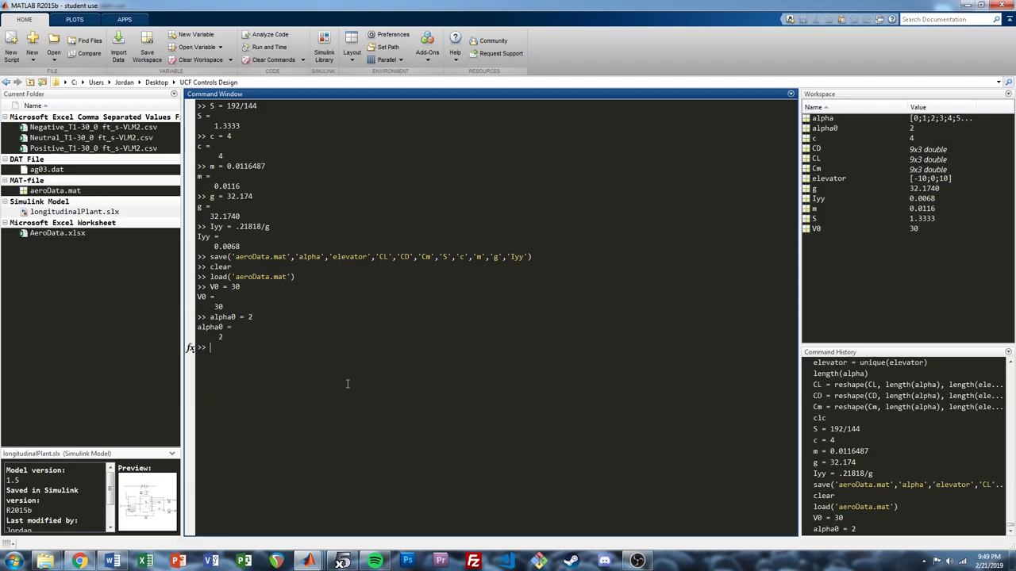
text(gamma0 = 0)
key(Return)
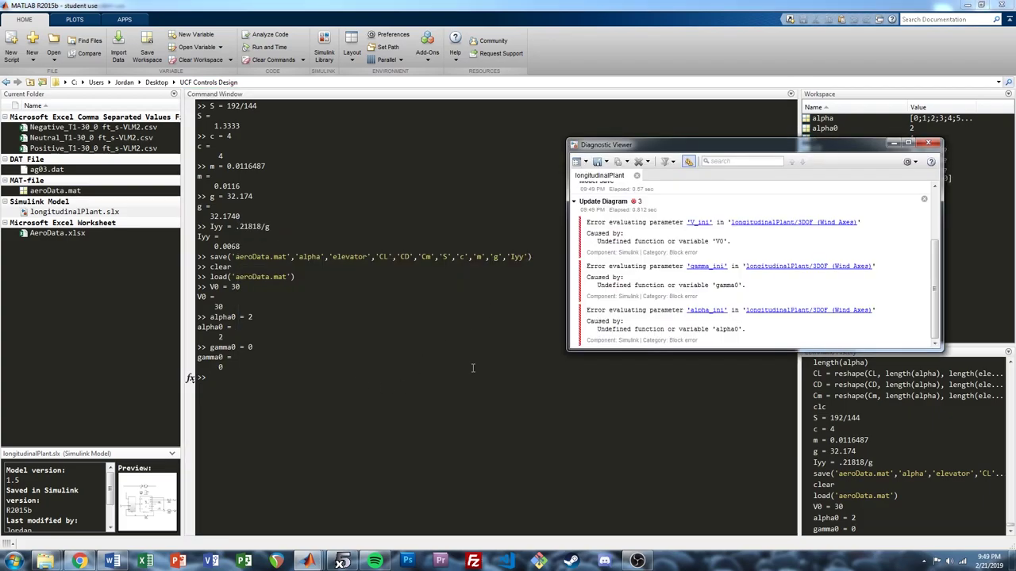
- Return to the longitudinalPlant model in Simulink, update and simulate it, and open the Simulation Data Inspector
mouse_move(323, 562)
click(311, 500)
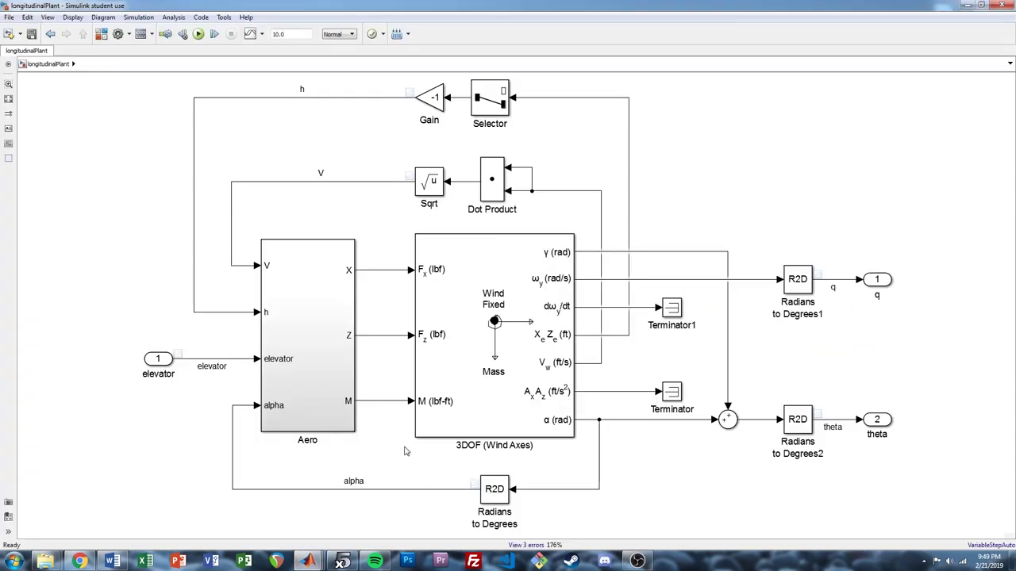
key(ctrl+d)
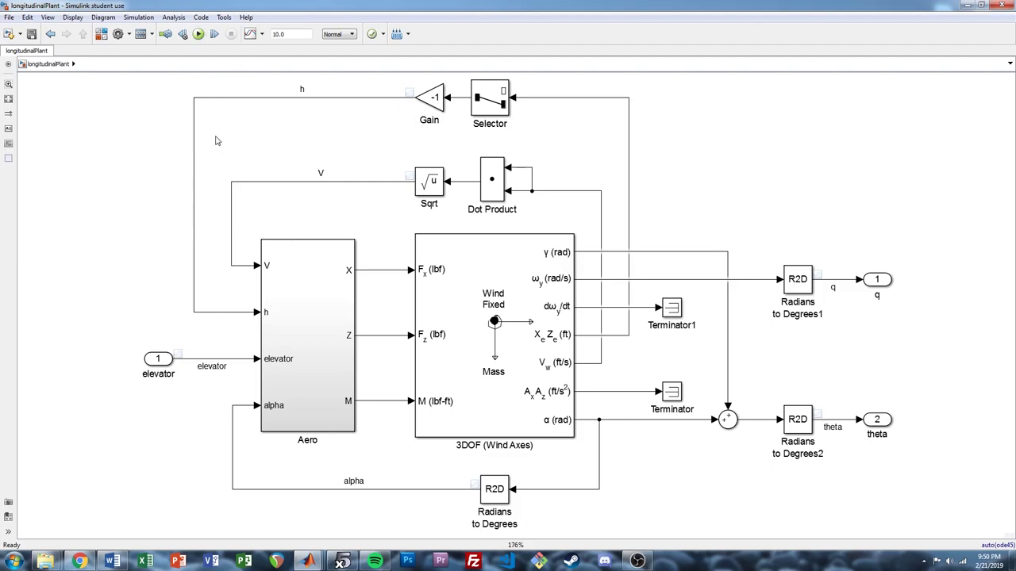
key(ctrl+t)
click(250, 35)
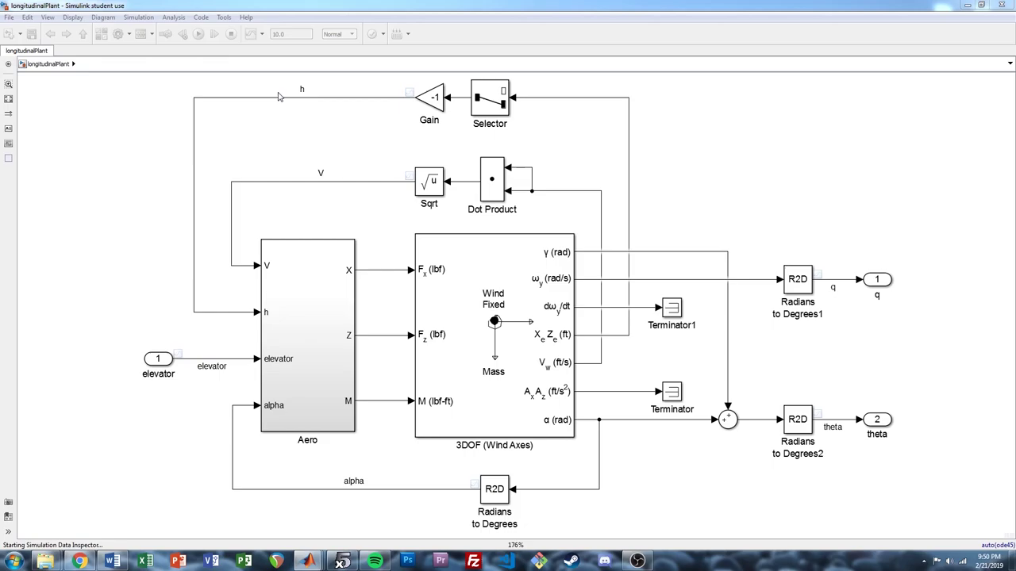
double_click(377, 71)
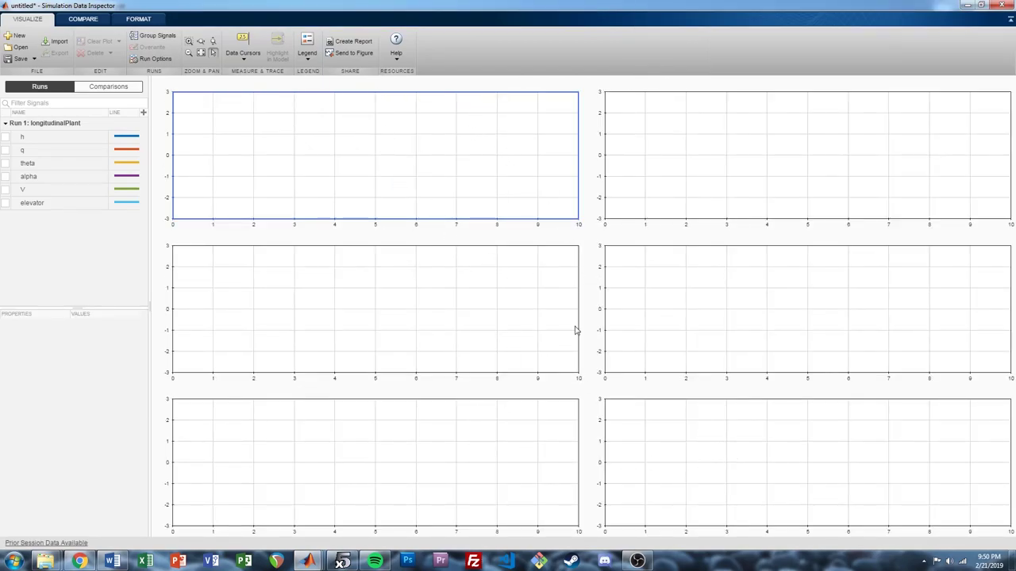
- Switch the subplot layout to 1x1 and back to a 3x2 grid
click(145, 20)
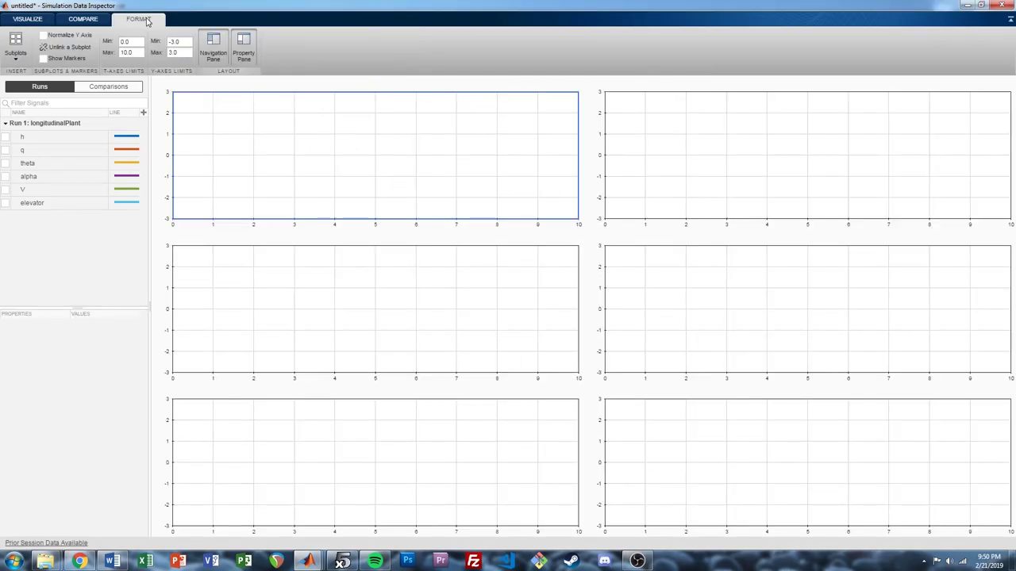
click(16, 57)
click(21, 75)
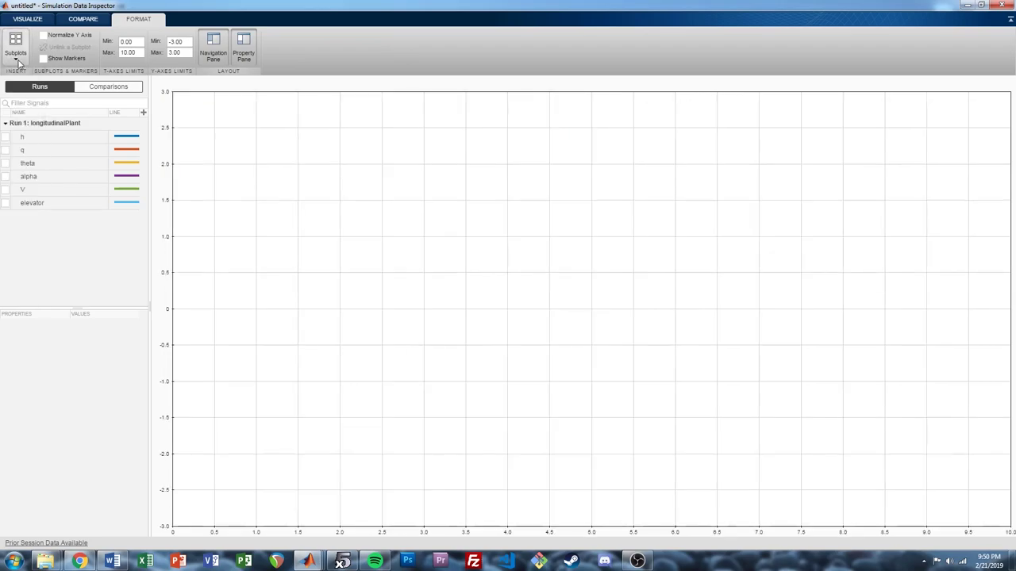
click(16, 58)
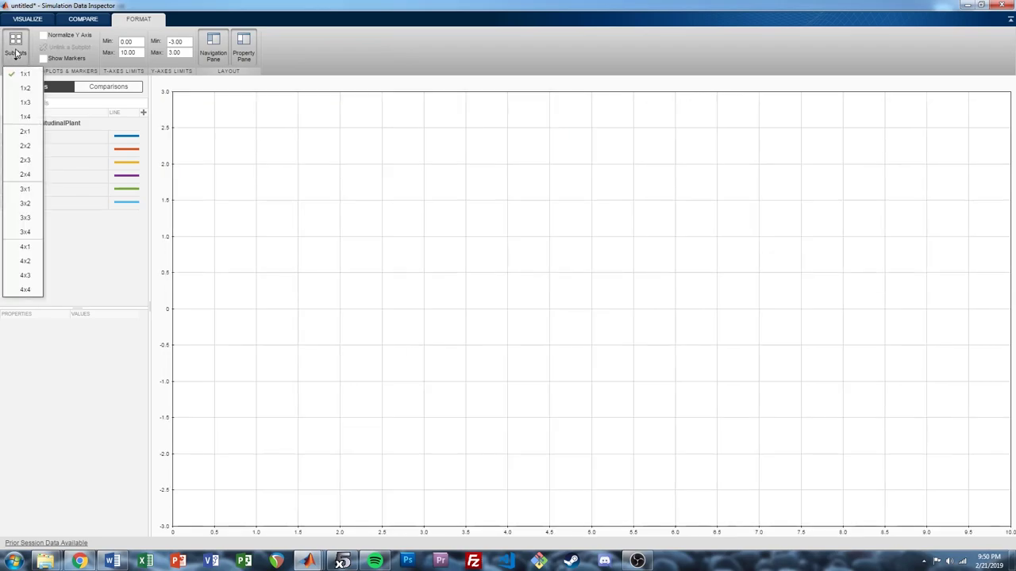
click(24, 205)
click(30, 21)
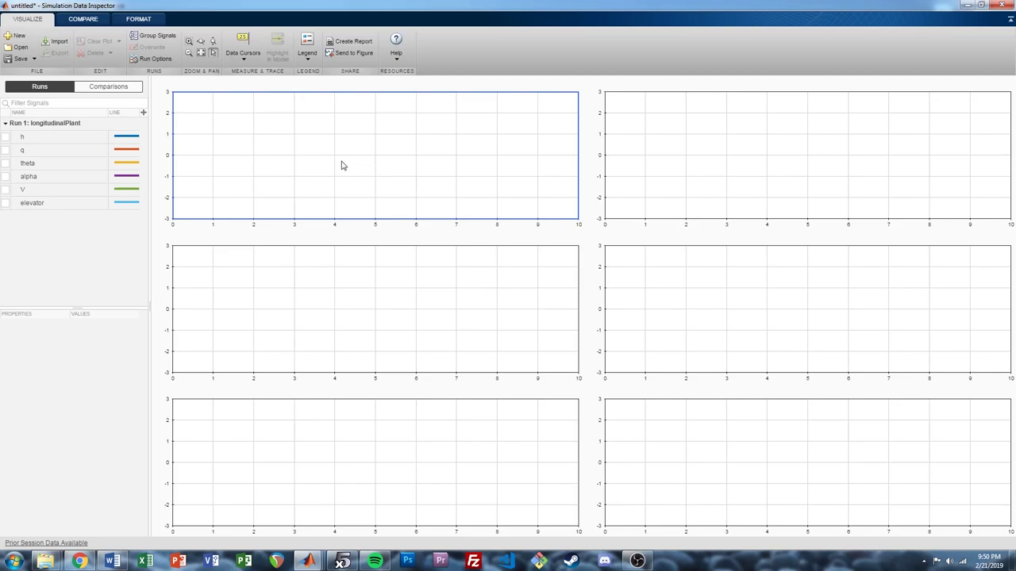
- Plot alpha and q in the first column's upper two subplots, and V and theta in the second column's upper two
click(6, 177)
click(266, 295)
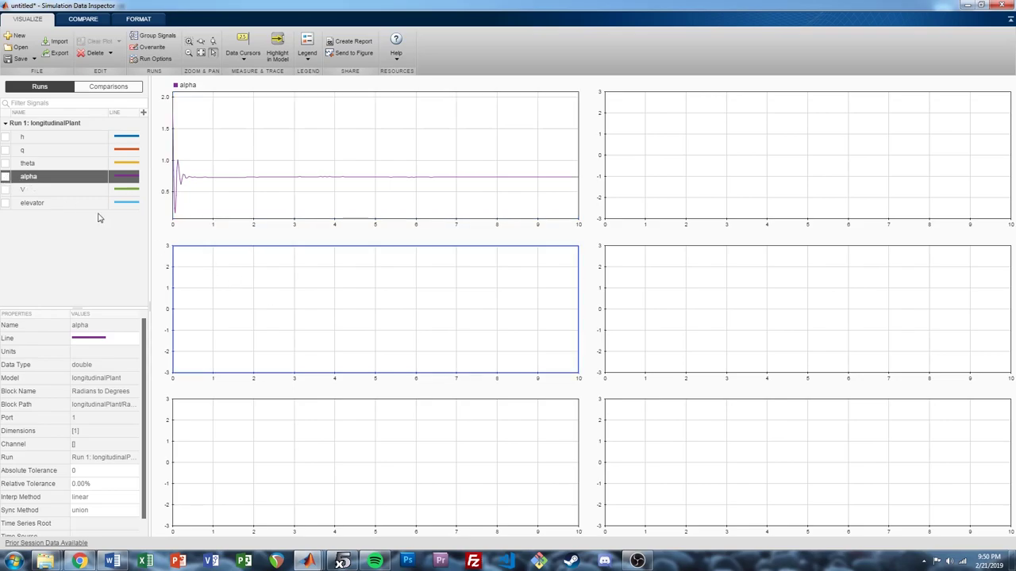
click(5, 150)
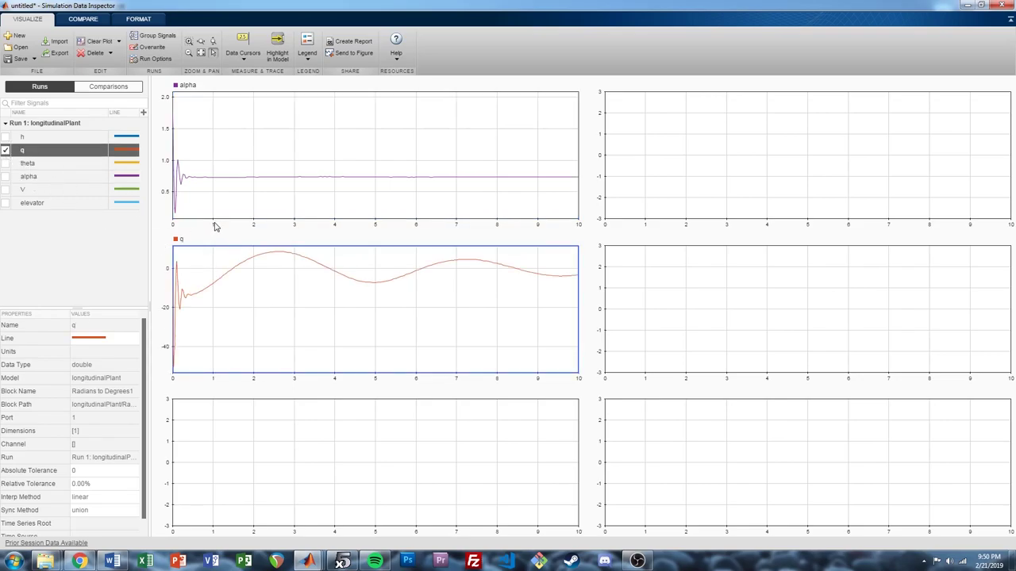
click(698, 167)
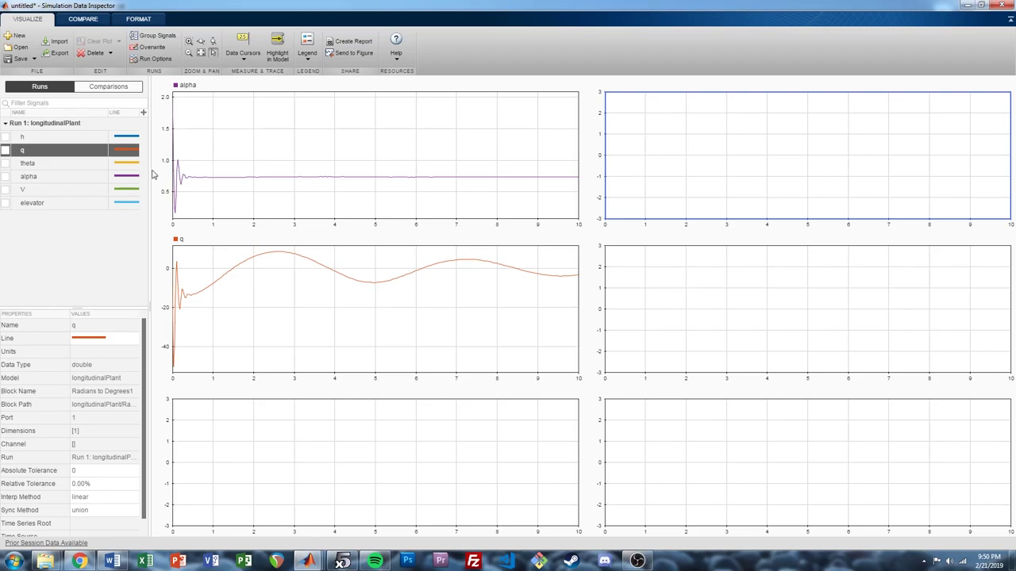
click(5, 189)
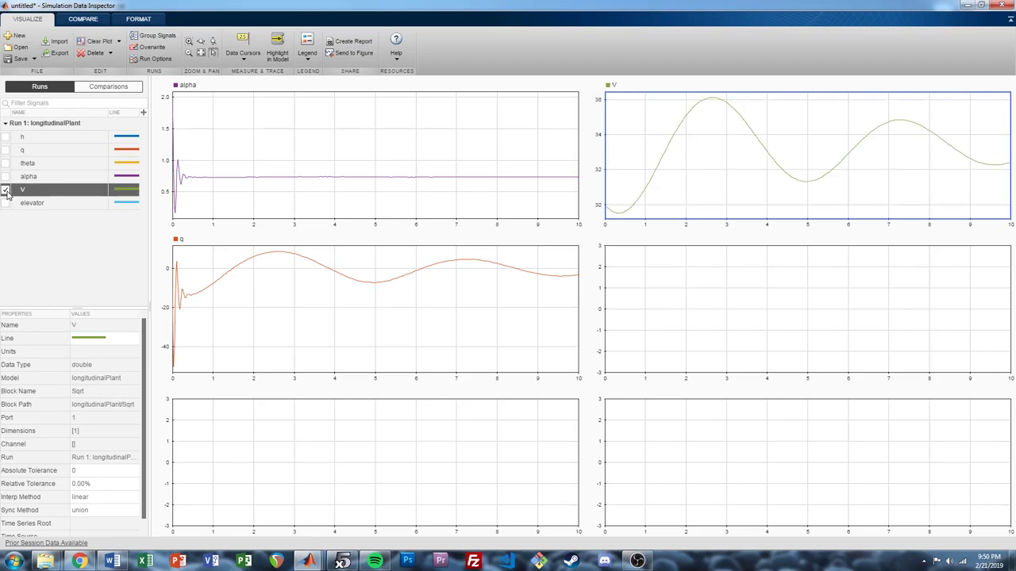
click(635, 300)
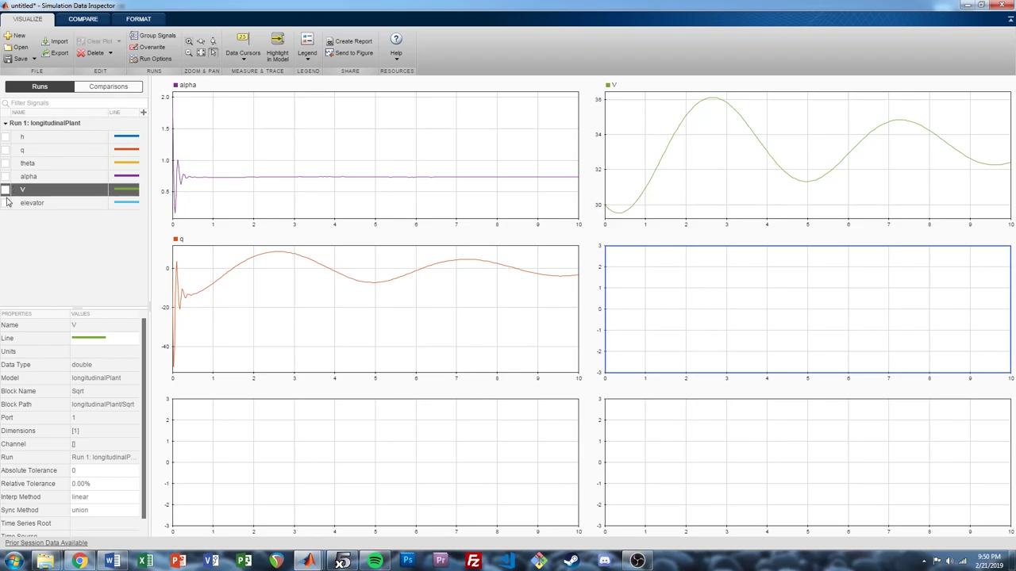
click(5, 163)
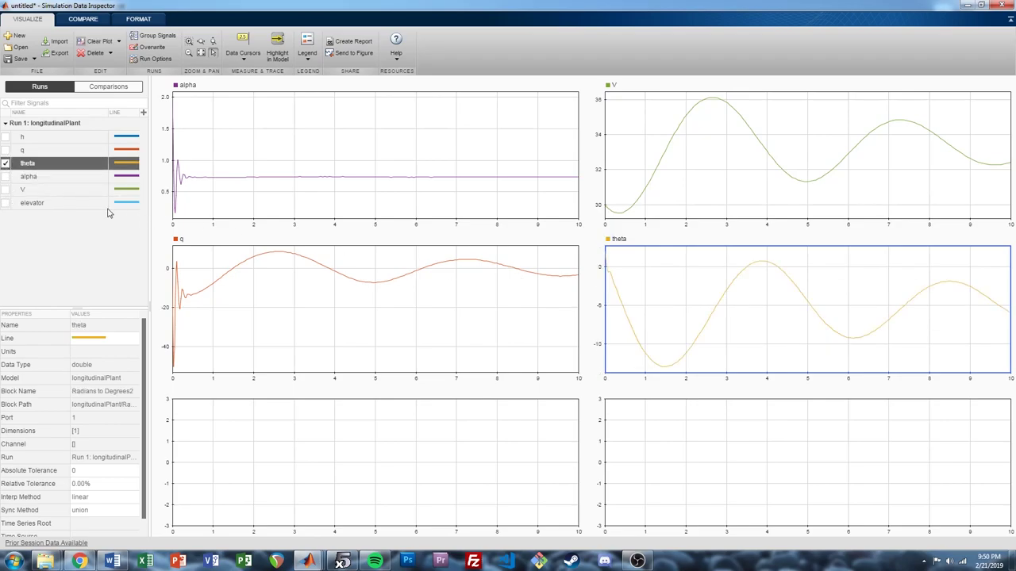
- Plot elevator and h in the two third-row subplots, and minimize the Data Inspector to return to the Simulink model
click(366, 458)
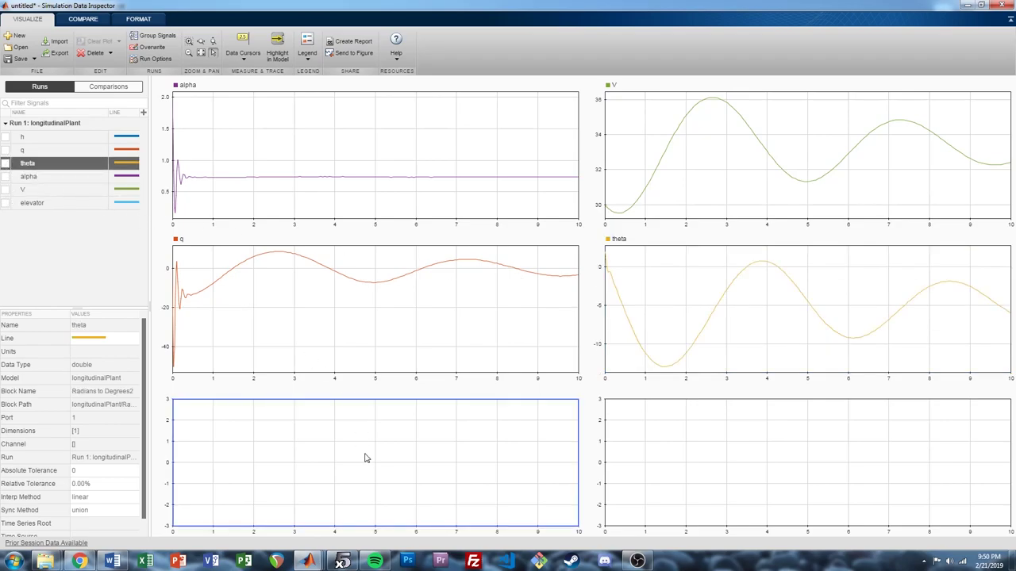
click(5, 203)
click(662, 442)
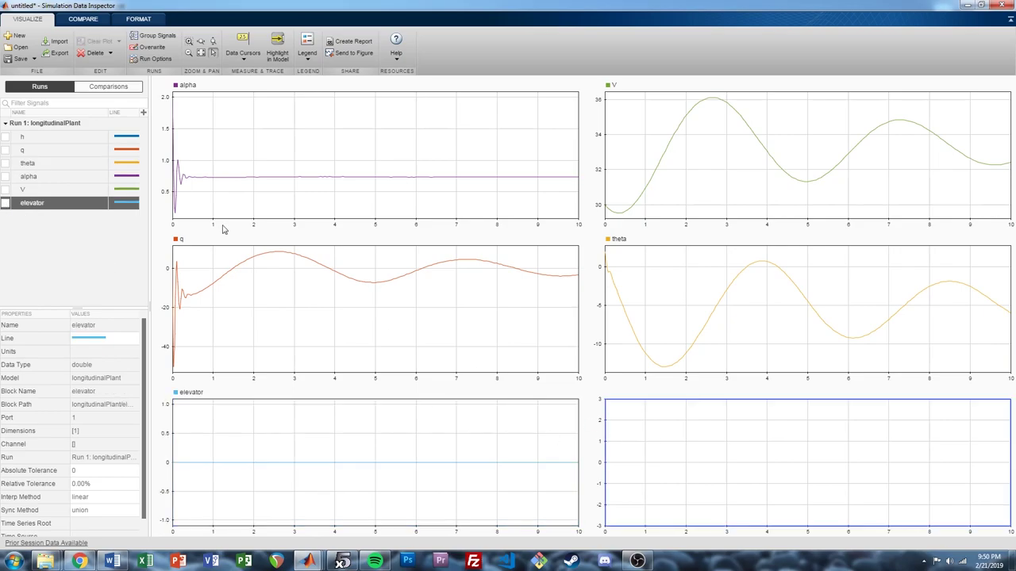
click(6, 137)
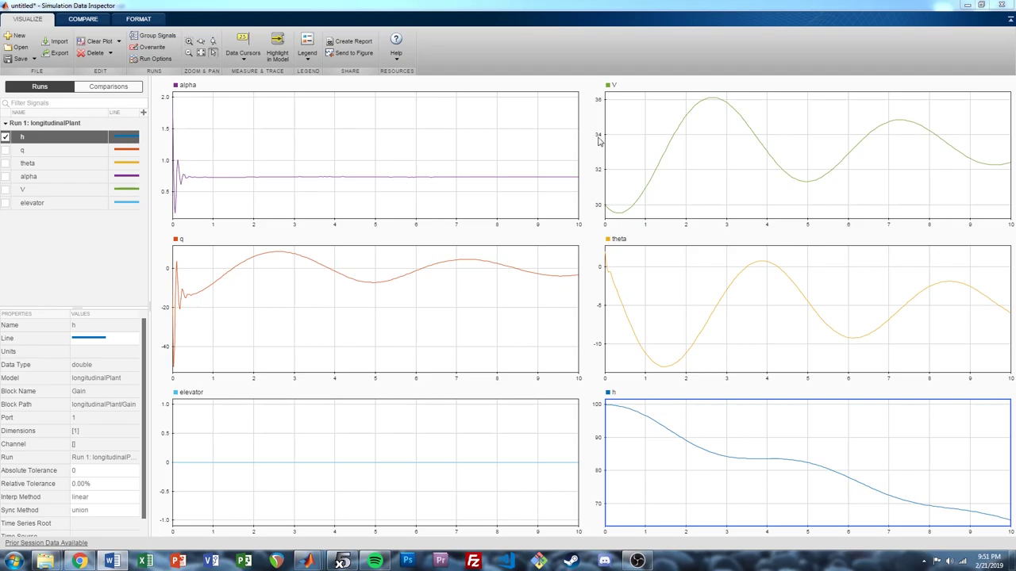
click(513, 5)
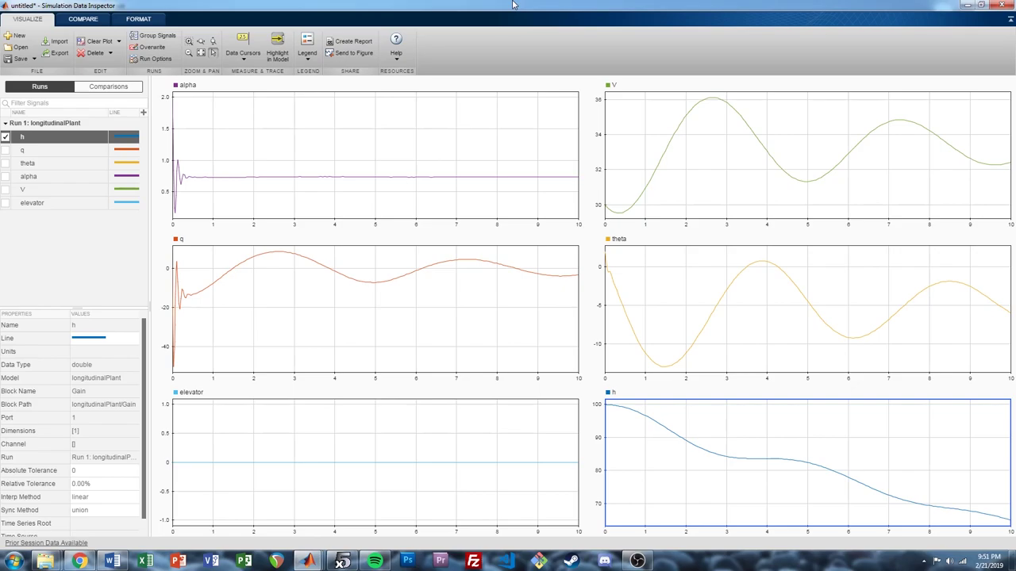
click(967, 6)
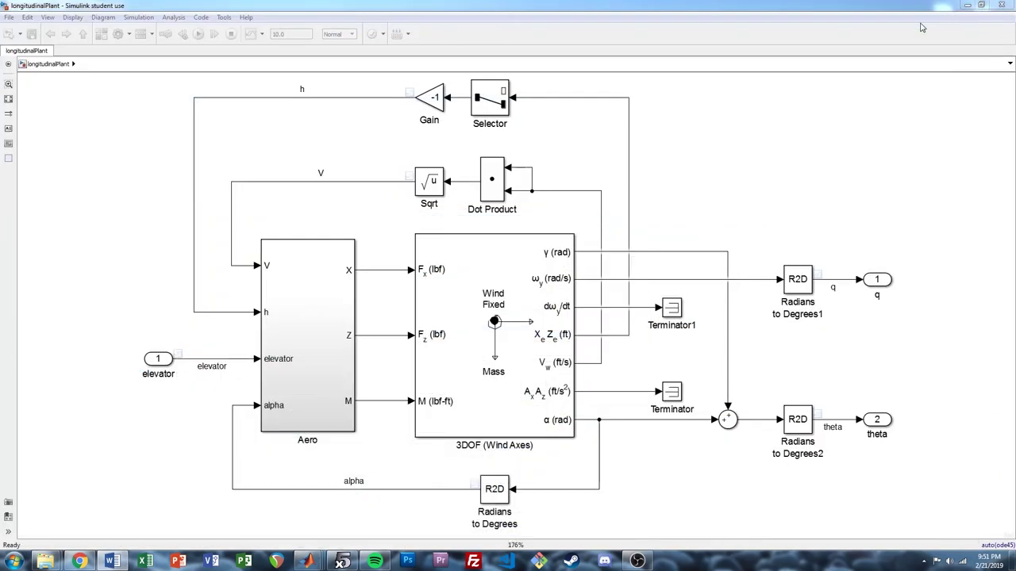
- Open the Linear Analysis Tool for the longitudinalPlant model, maximize its window and narrow the Data Browser
click(174, 18)
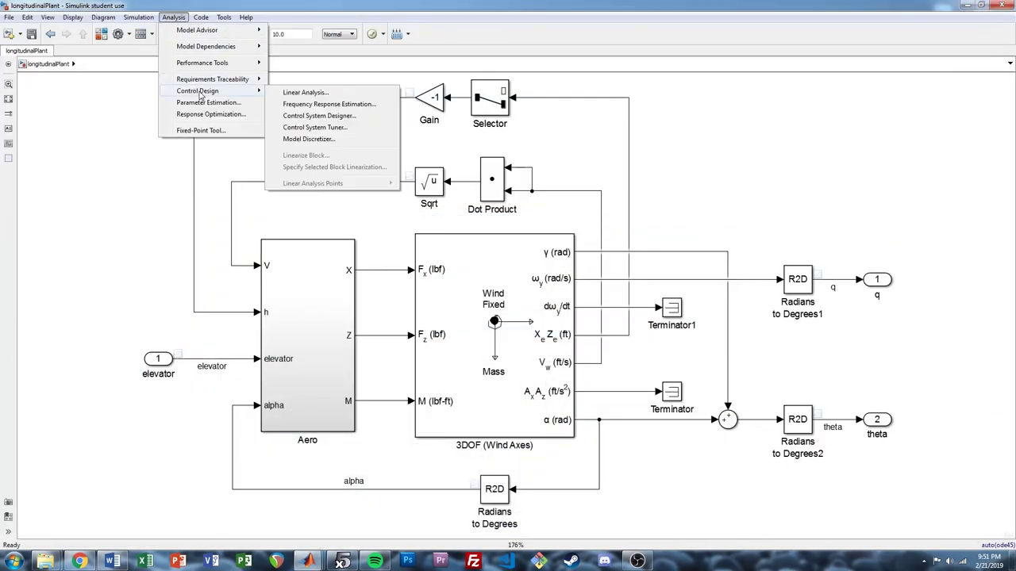
click(311, 94)
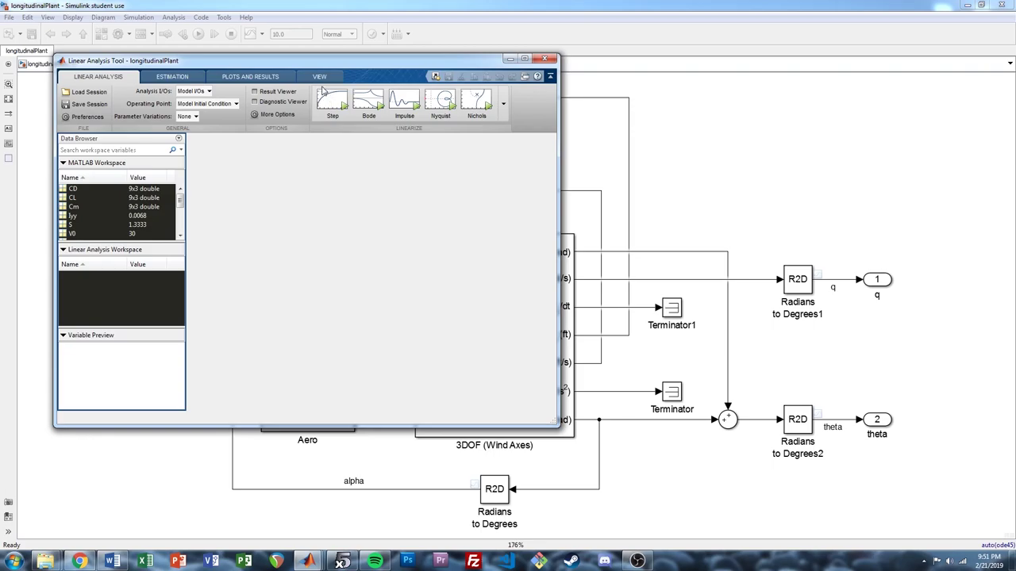
double_click(342, 60)
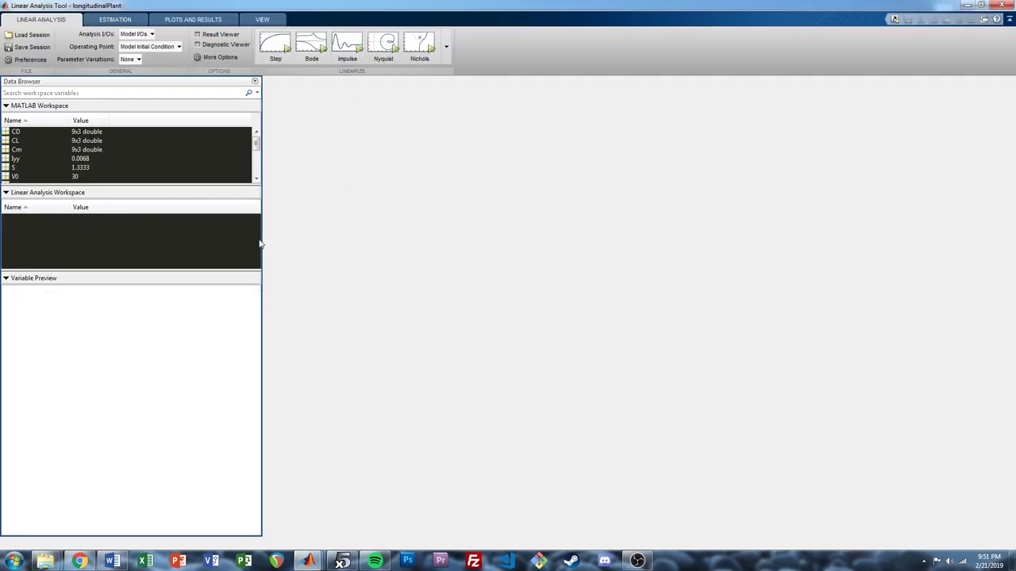
drag(263, 244, 186, 238)
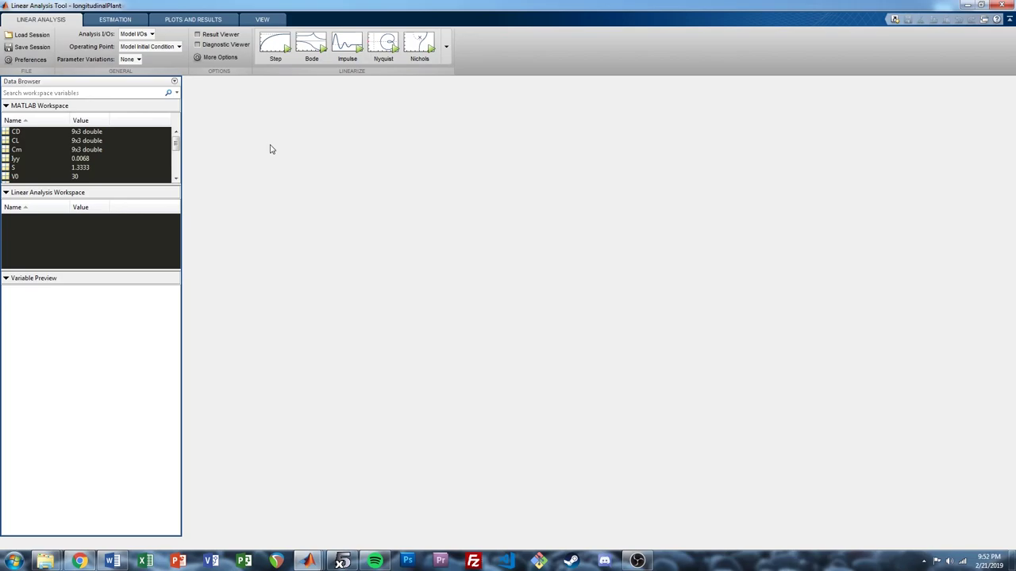
- Set up a model trim with the v and q states marked as known and both Position states released from steady state
click(164, 49)
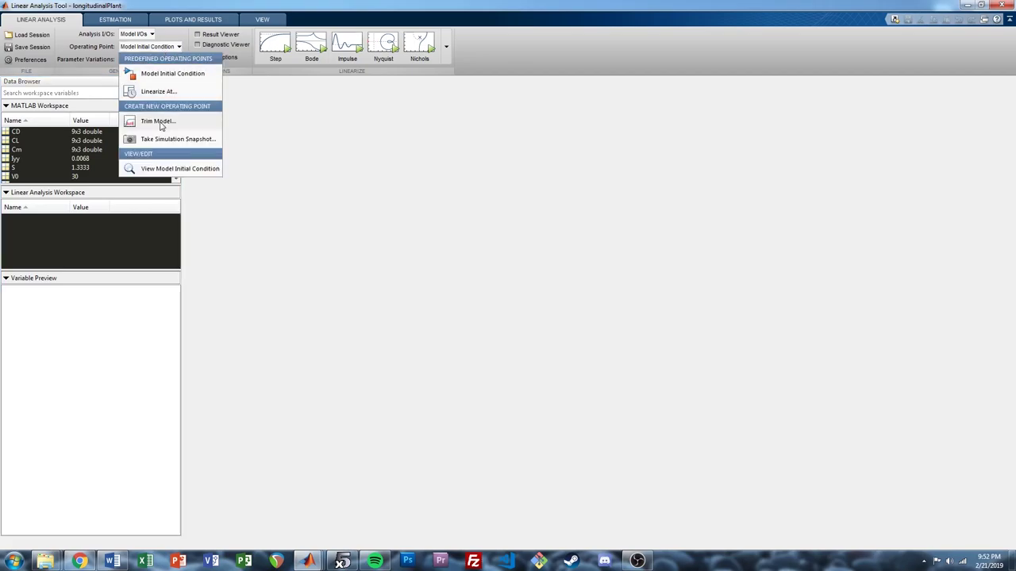
click(174, 125)
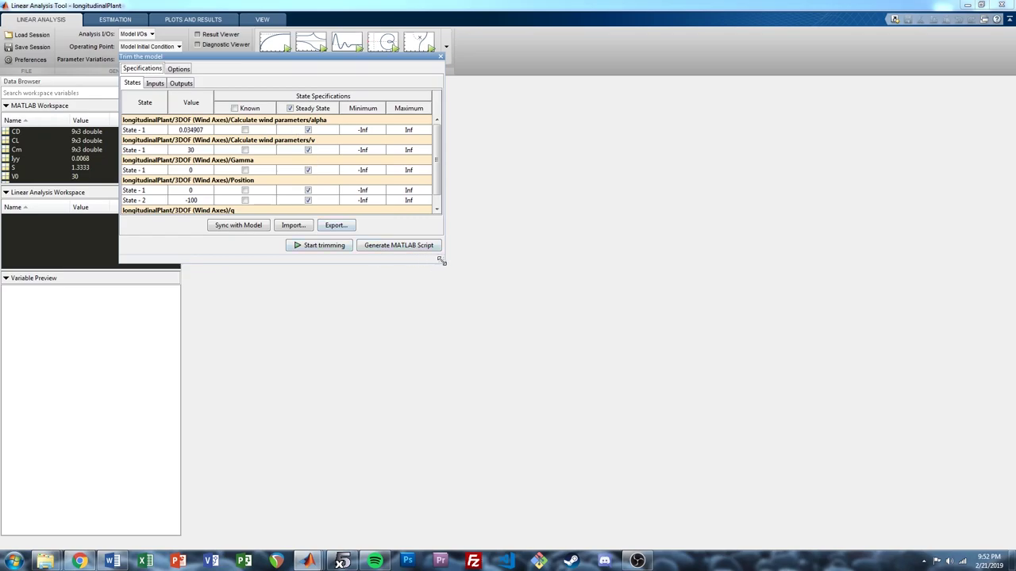
drag(442, 263, 420, 335)
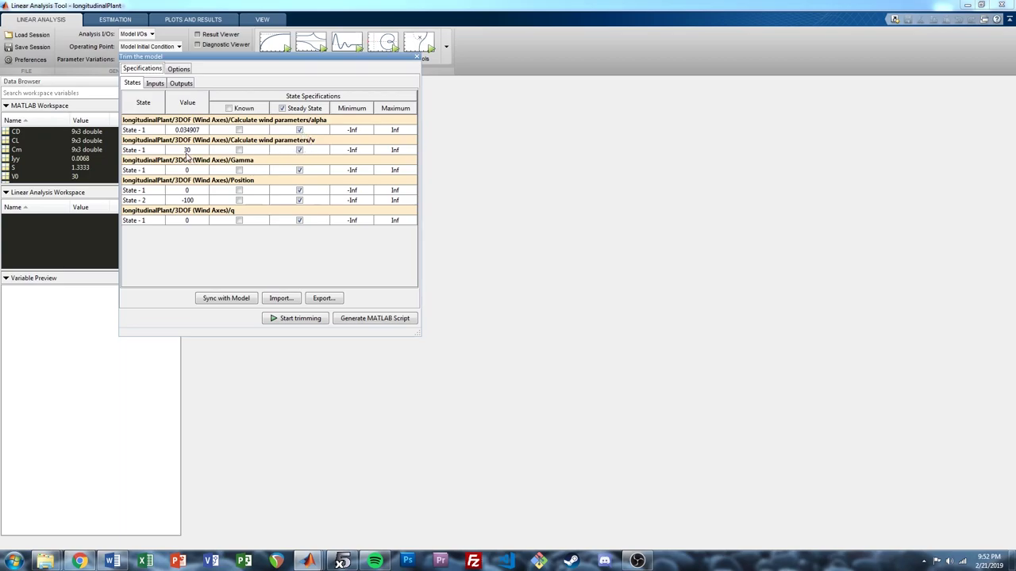
click(238, 150)
click(299, 190)
click(299, 200)
click(239, 220)
- Review the trim's input and output specifications, return to the states, and trim the model
click(155, 83)
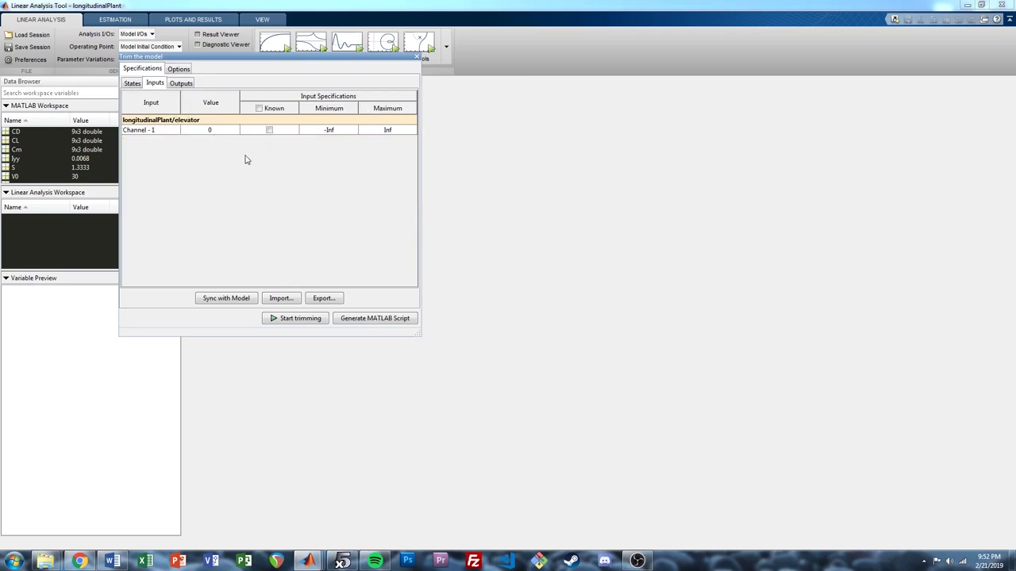
click(190, 83)
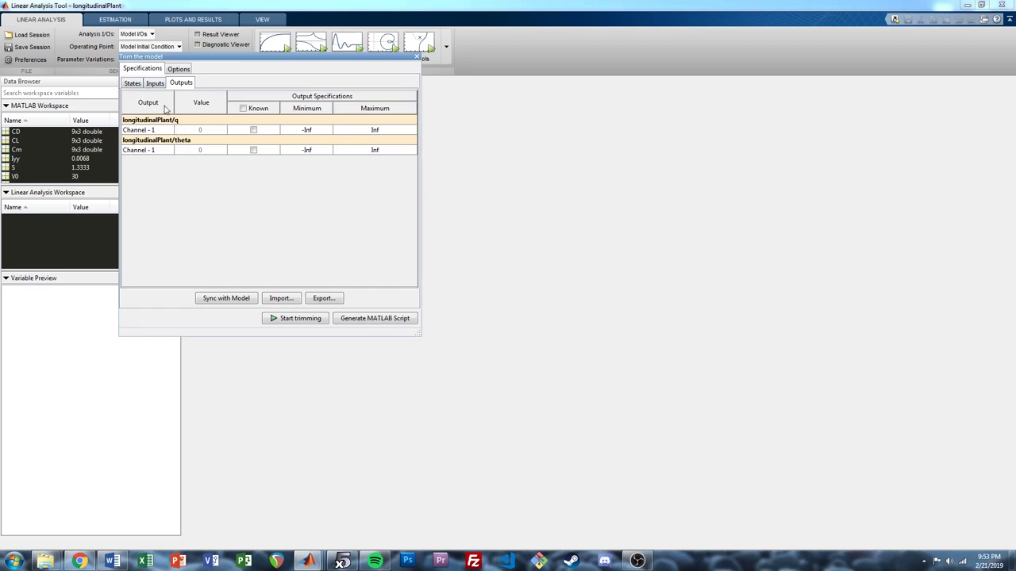
click(132, 84)
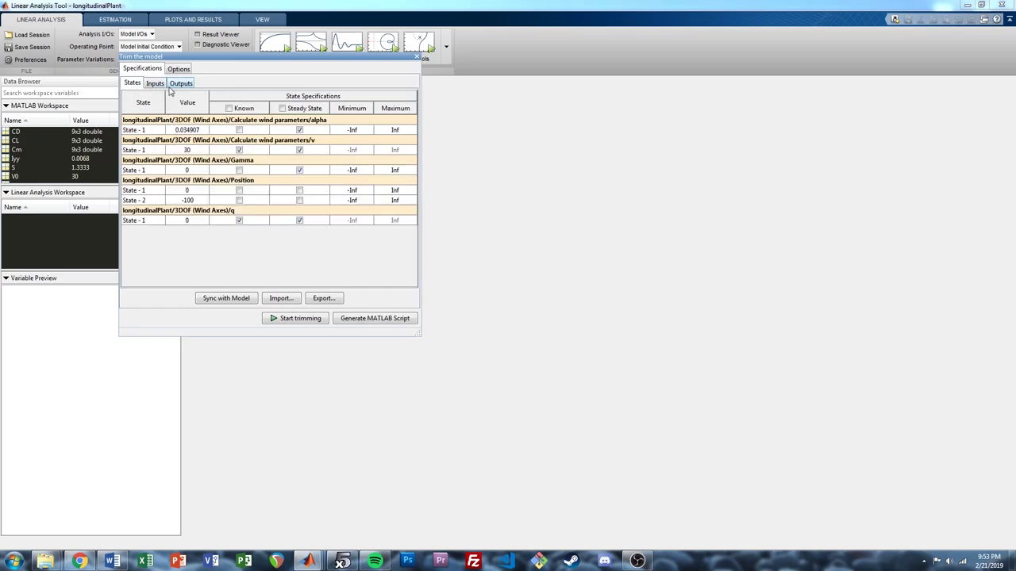
click(294, 321)
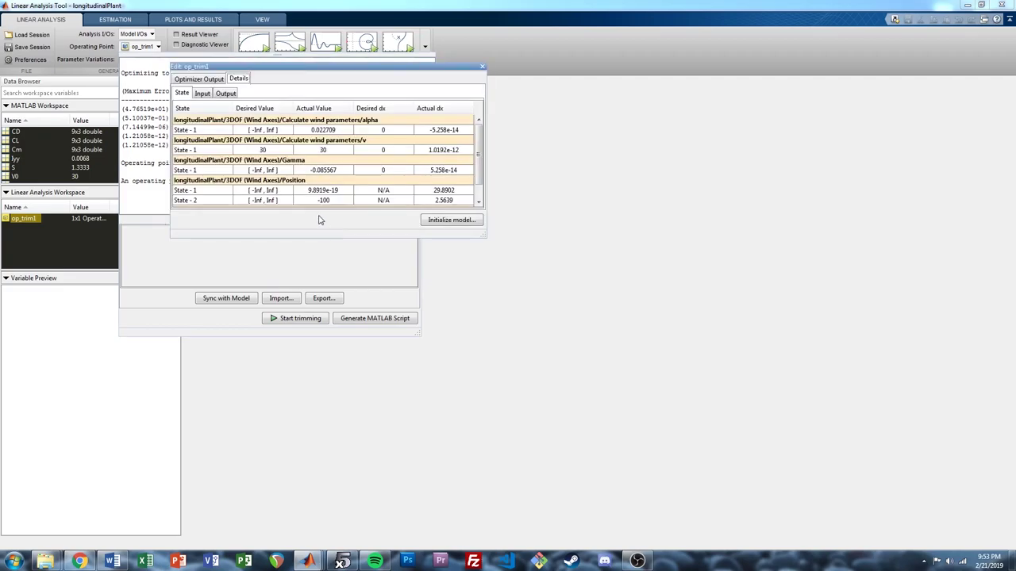
- Examine the trimmed state values and elevator input of op_trim1, and close the trim windows
drag(481, 235, 492, 316)
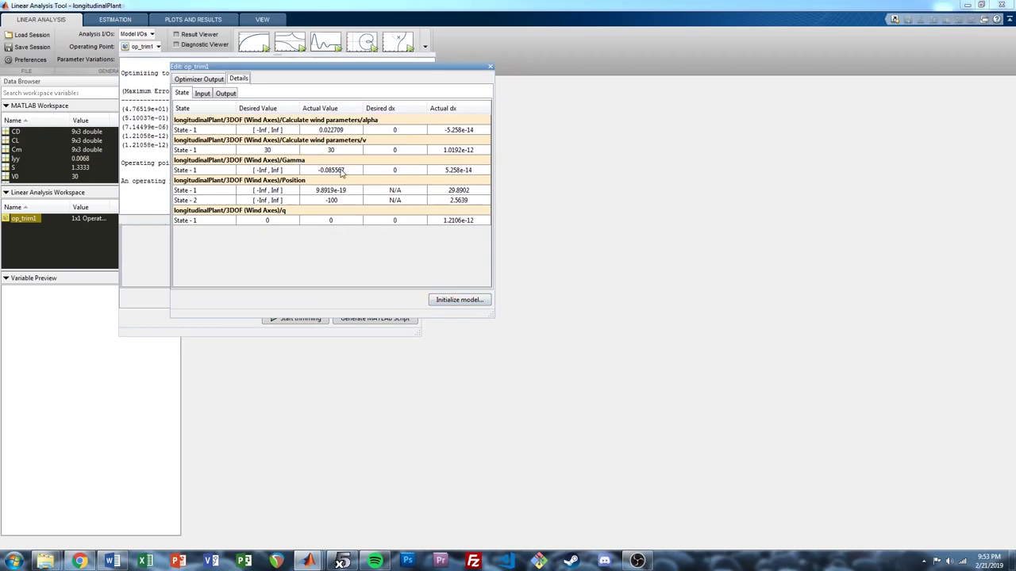
click(202, 93)
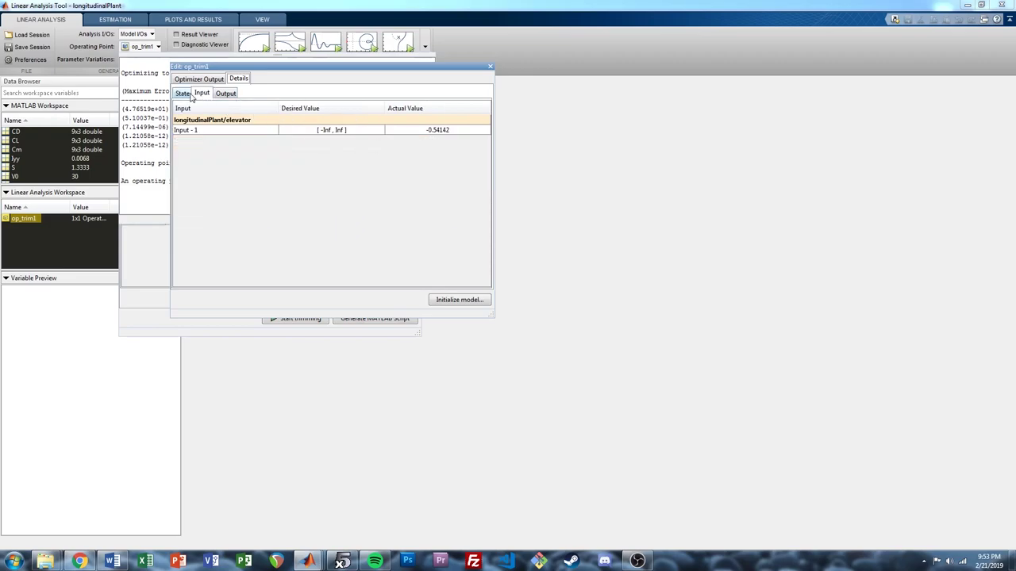
click(189, 93)
click(490, 67)
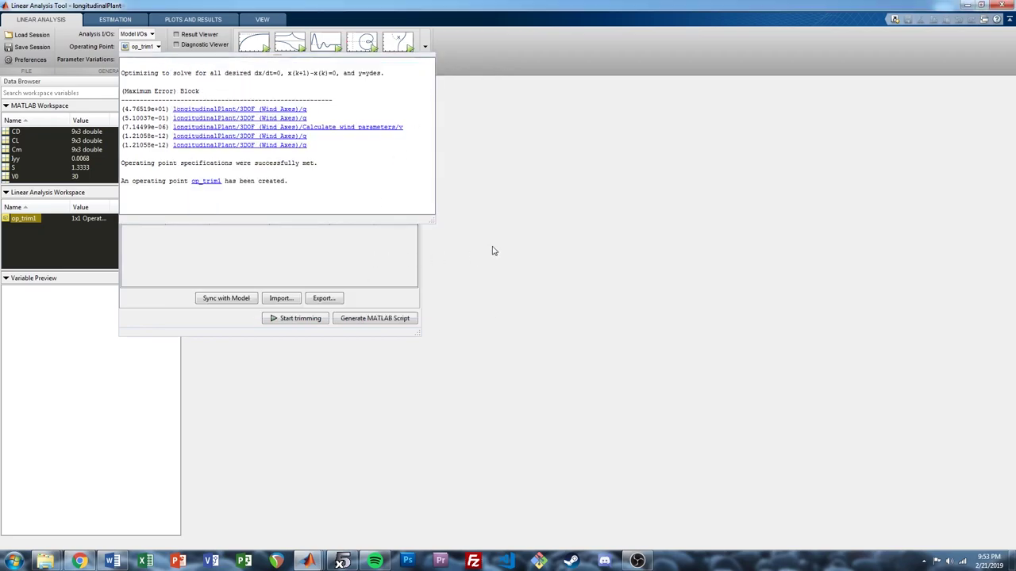
click(101, 239)
click(416, 55)
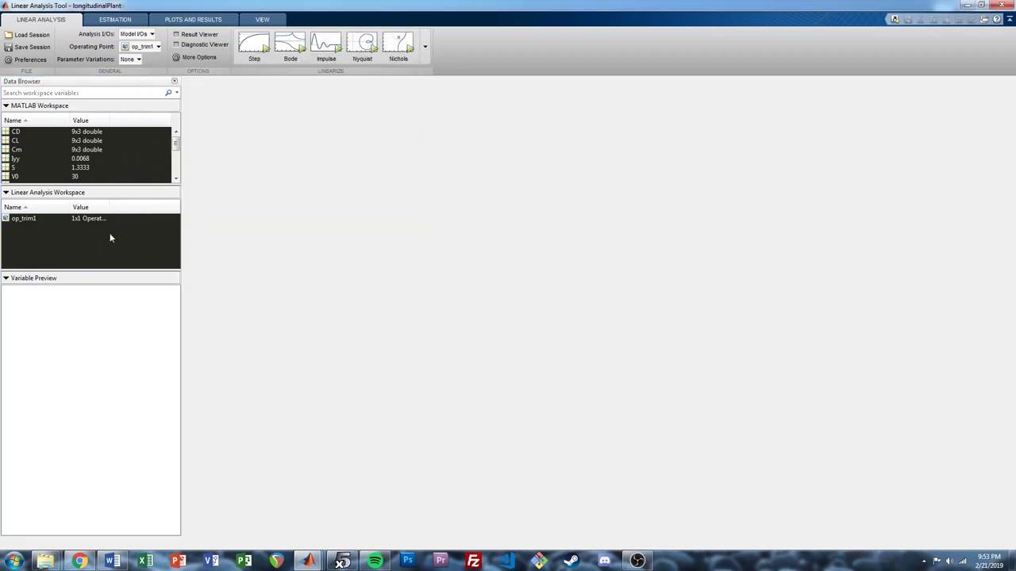
- Copy the op_trim1 operating point from the Linear Analysis Workspace to the MATLAB Workspace
click(24, 219)
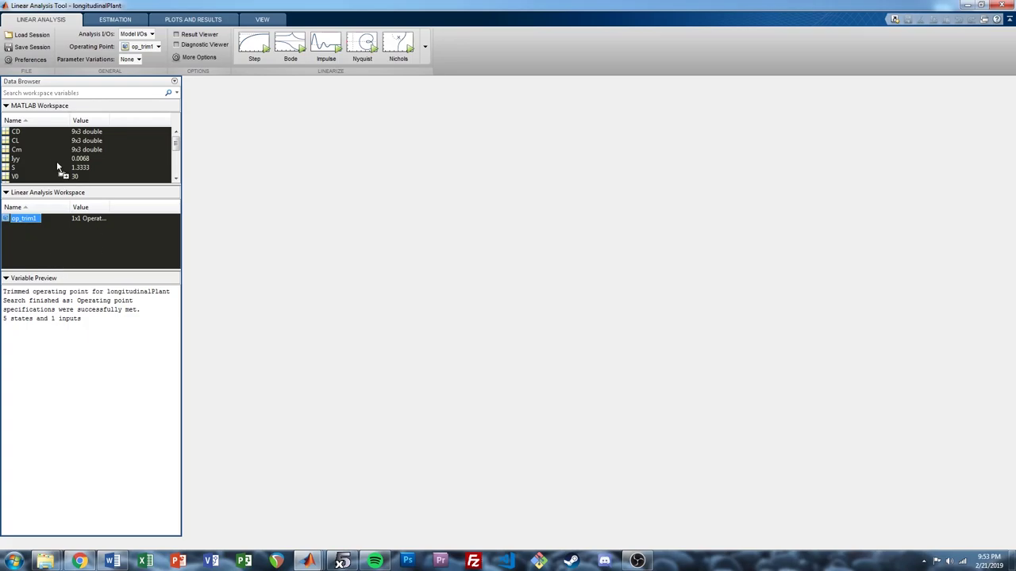
click(88, 249)
mouse_move(176, 145)
mouse_down()
mouse_move(177, 176)
mouse_move(177, 133)
mouse_up()
- Try to linearize the model at op_trim1 with a pole/zero map using Model I/Os, and close the Diagnostic Viewer
click(426, 49)
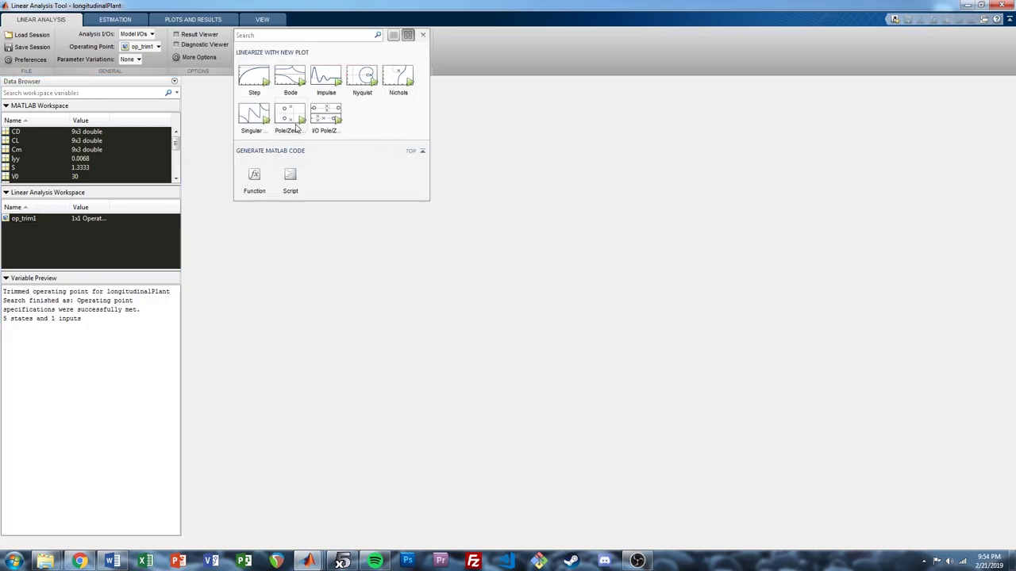
click(433, 48)
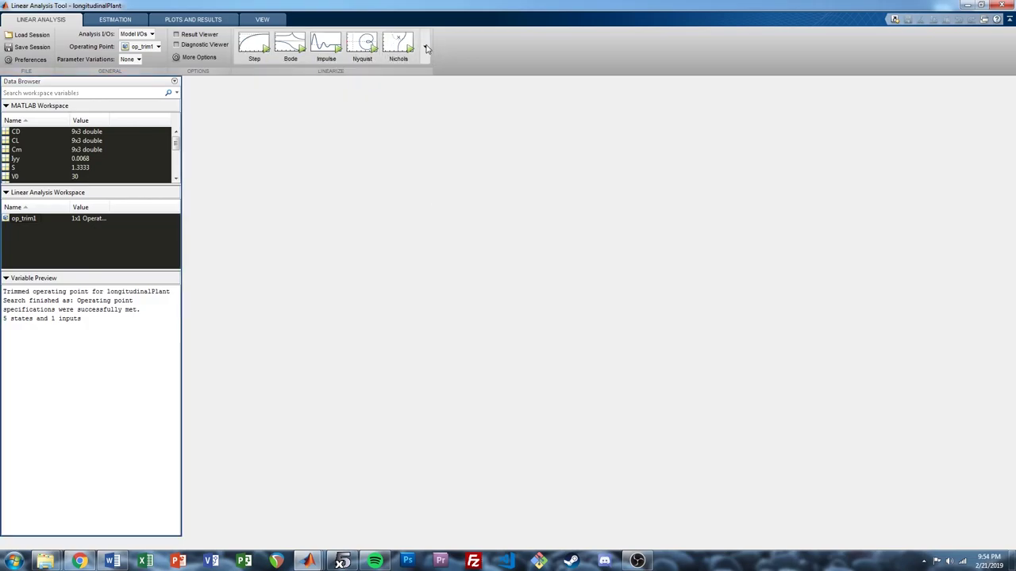
click(425, 49)
click(289, 120)
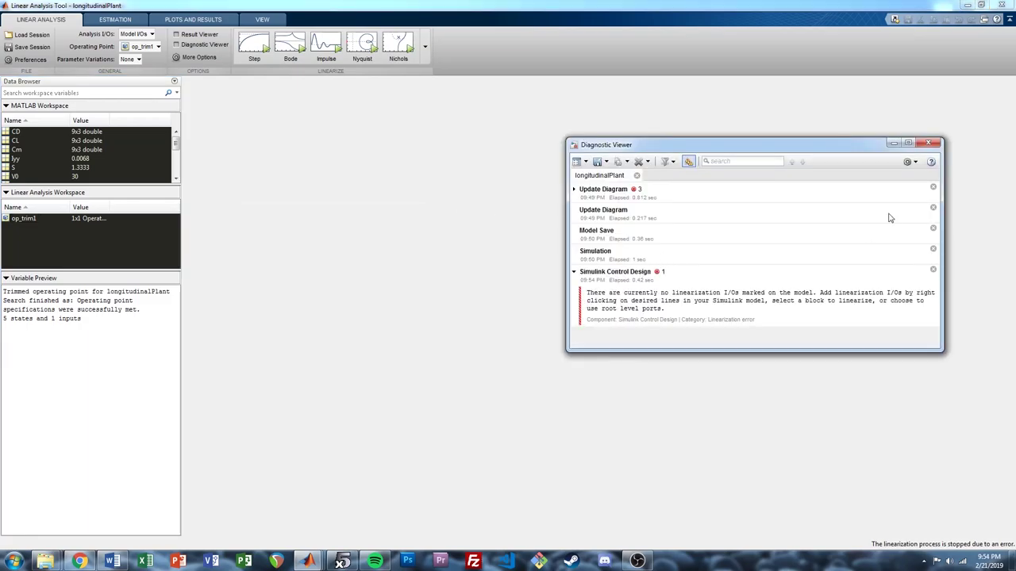
click(928, 145)
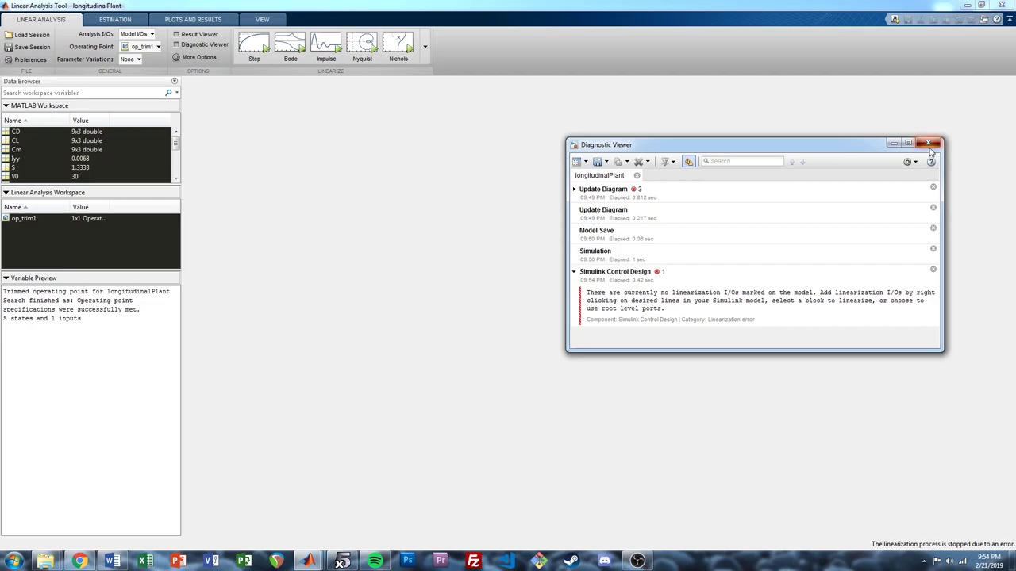
- Set the analysis I/Os to Root Level Inports and Outports, and check the ports in the Simulink model behind
click(138, 36)
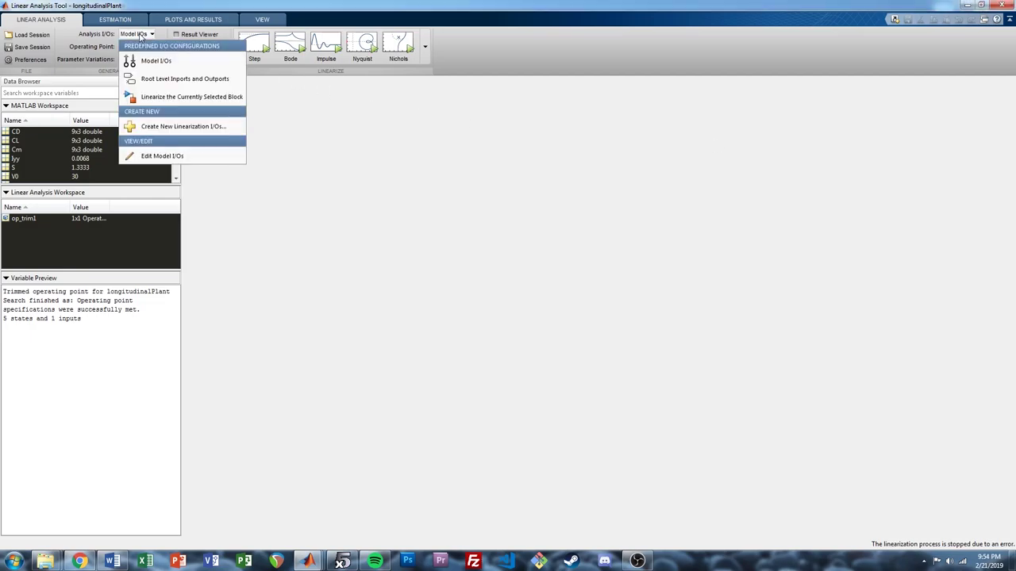
click(176, 86)
drag(282, 6, 264, 448)
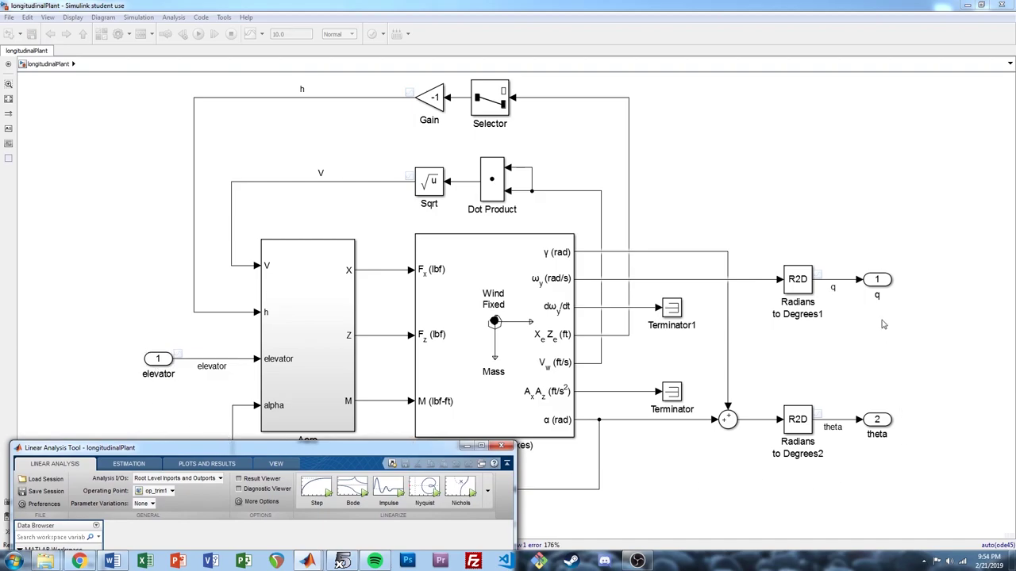
double_click(393, 443)
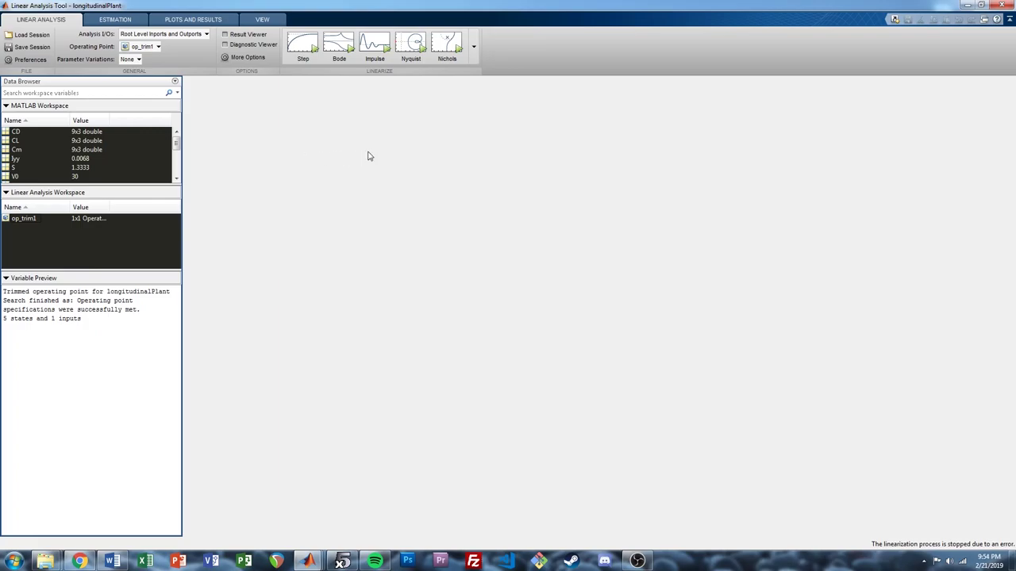
- Linearize the model at op_trim1 with a new pole/zero map and show the grid on the plot
click(474, 47)
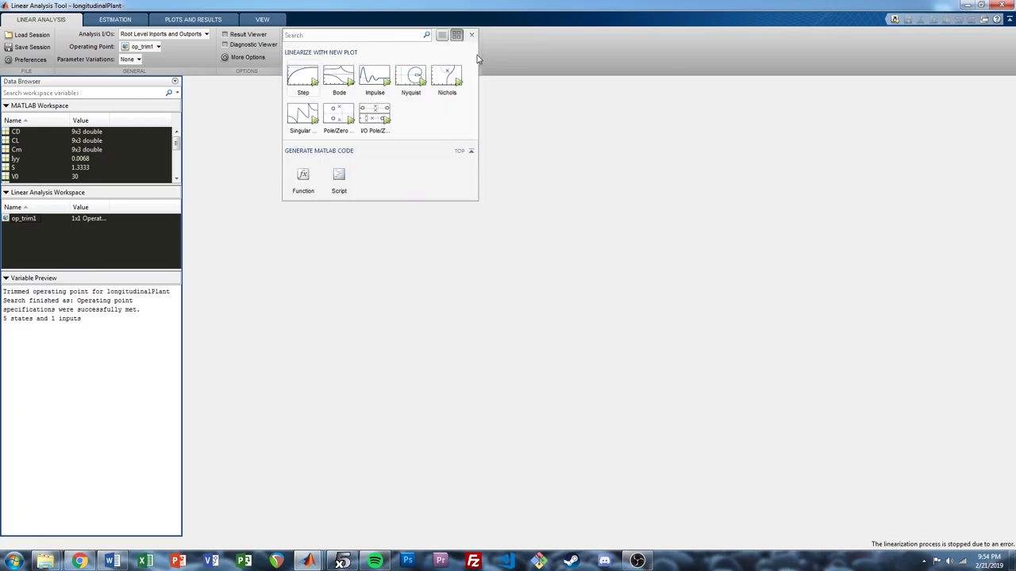
click(337, 120)
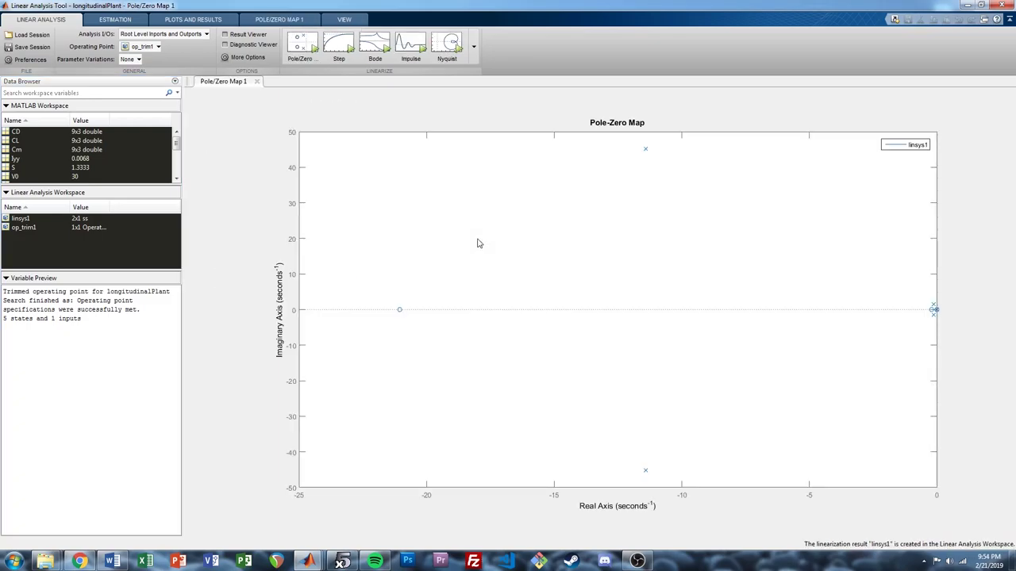
right_click(415, 225)
click(446, 242)
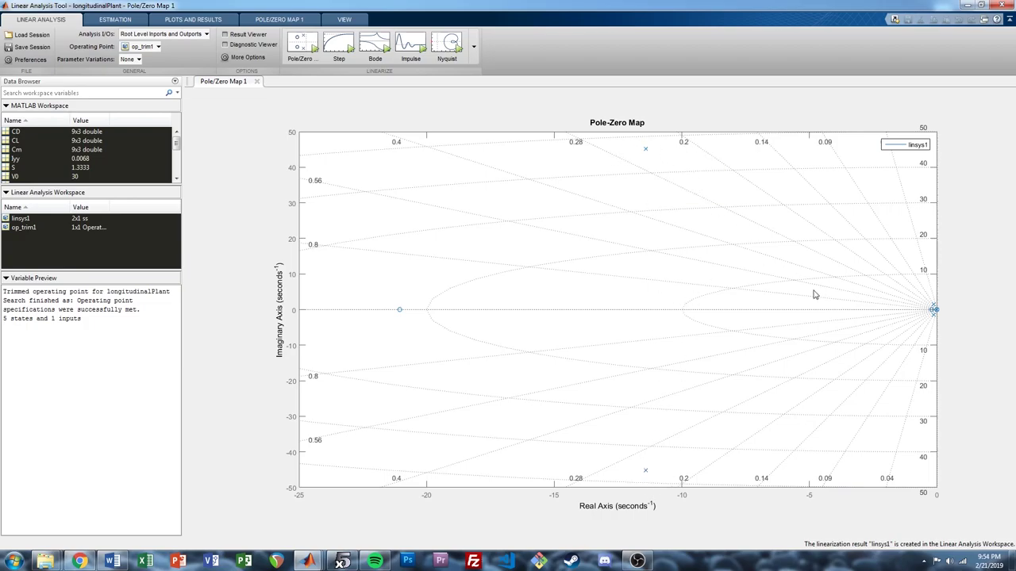
- Examine the poles and zeros near the origin of the pole/zero map up close, and restore the full view
click(279, 21)
click(168, 47)
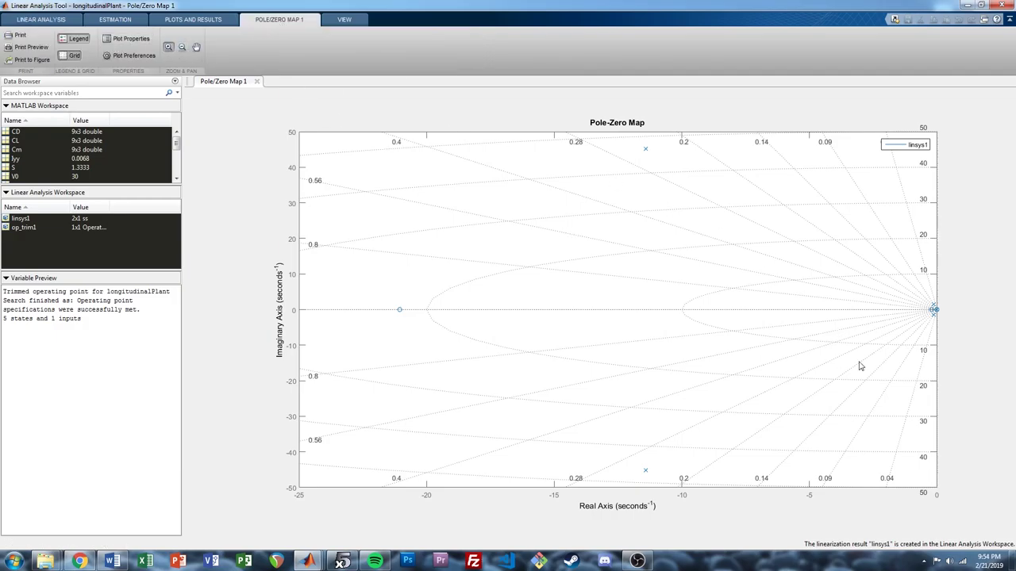
drag(916, 291, 954, 328)
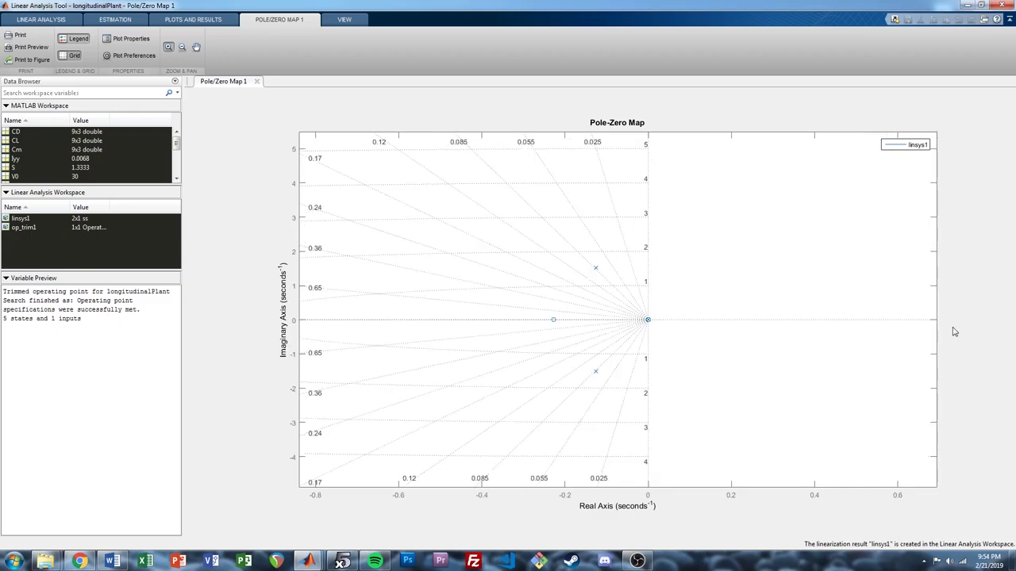
click(170, 48)
click(596, 269)
mouse_move(597, 376)
click(171, 49)
click(439, 240)
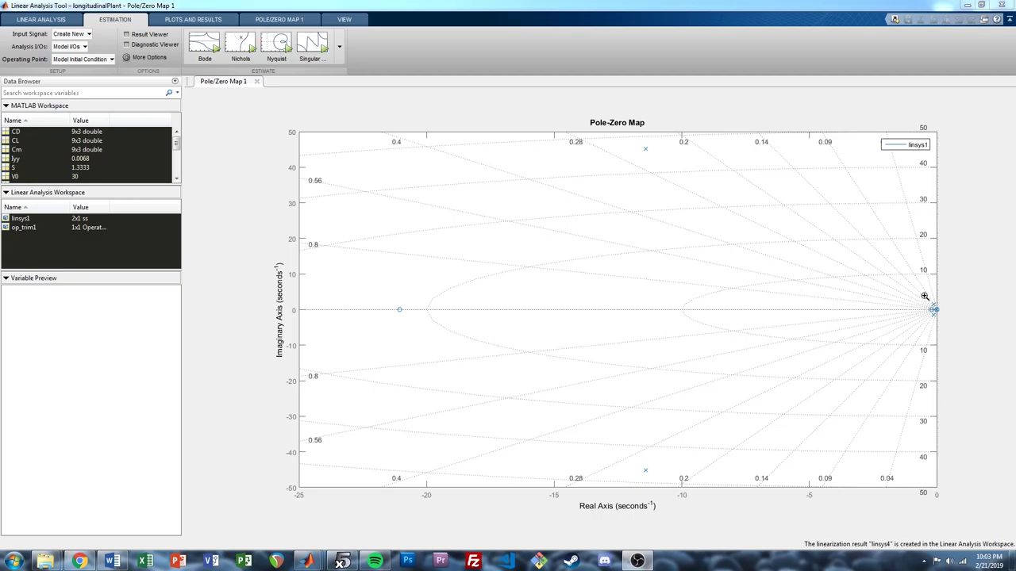
drag(925, 292, 946, 336)
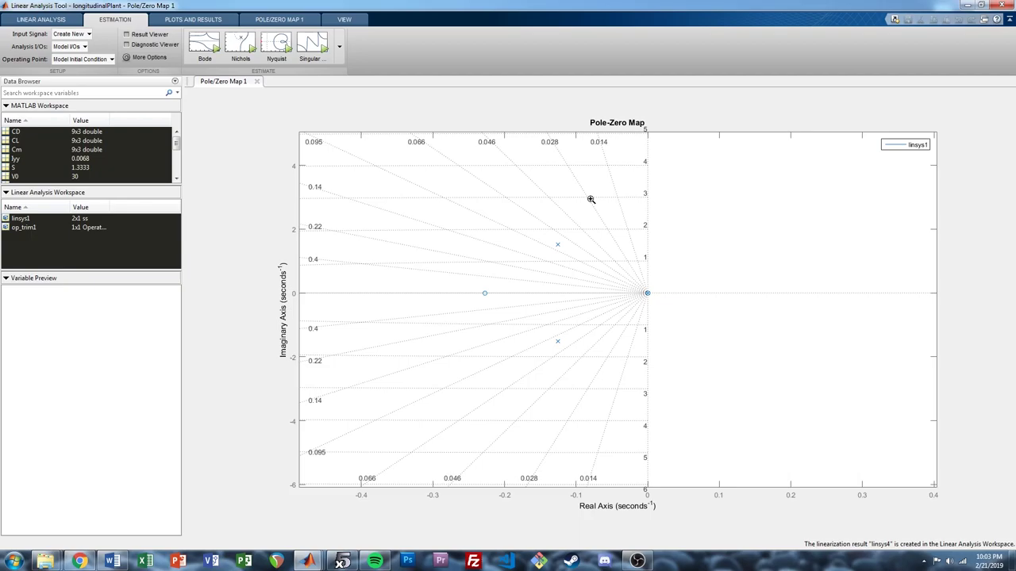
scroll(546, 242, down, 4)
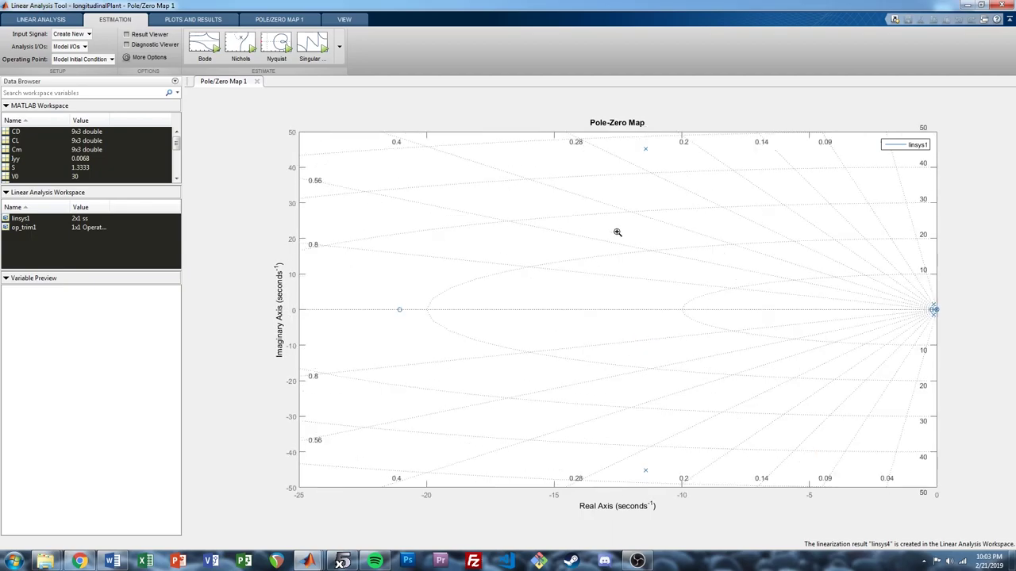
- Set the variable c to 4/12 in the MATLAB Command Window and return to the Linear Analysis Tool
mouse_move(310, 560)
click(184, 474)
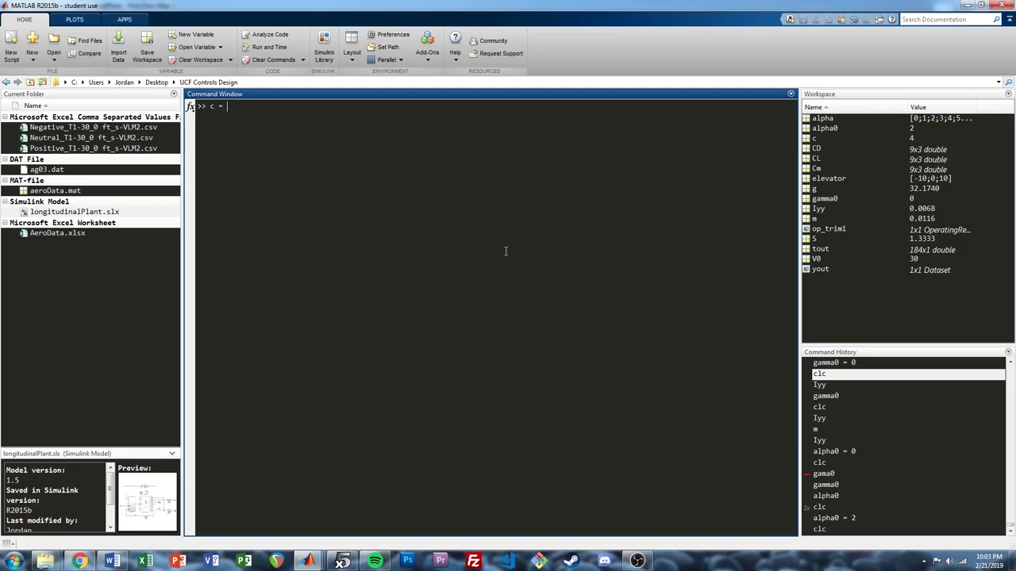
text(4/12)
key(Return)
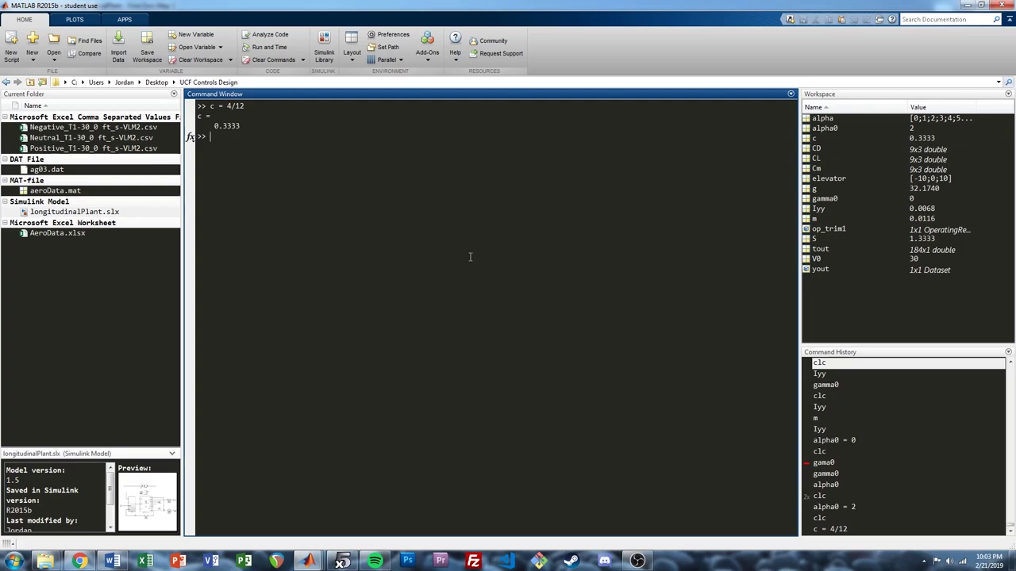
mouse_move(308, 561)
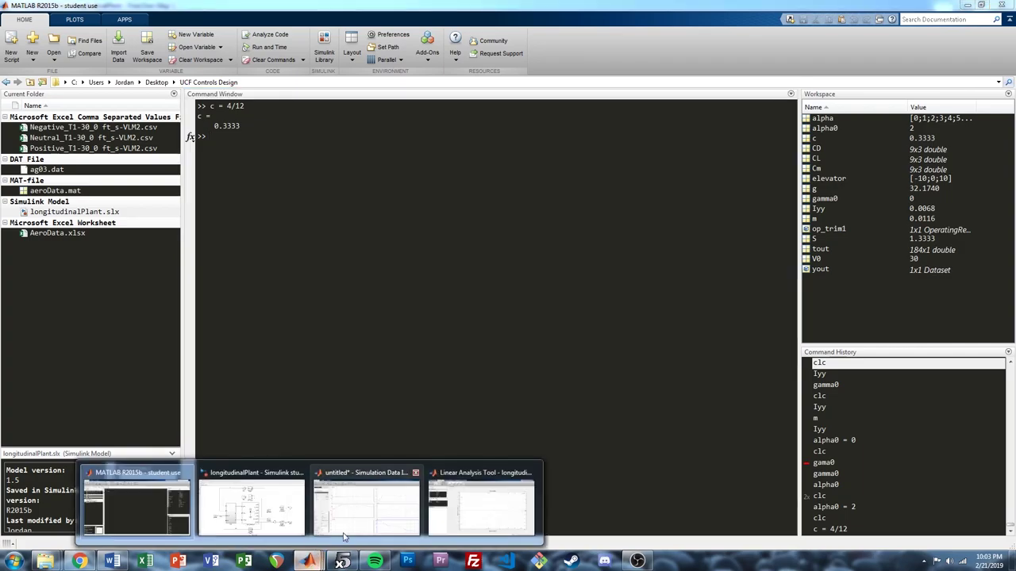
mouse_move(362, 507)
click(481, 508)
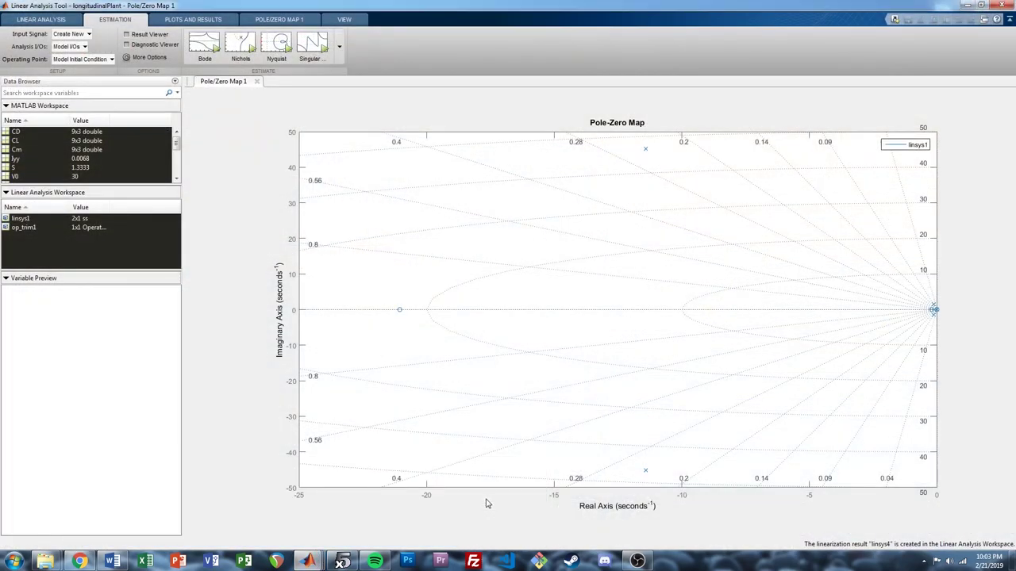
- Close the current Linear Analysis Tool session and start a new maximized Linear Analysis session from the longitudinalPlant Simulink model
double_click(13, 5)
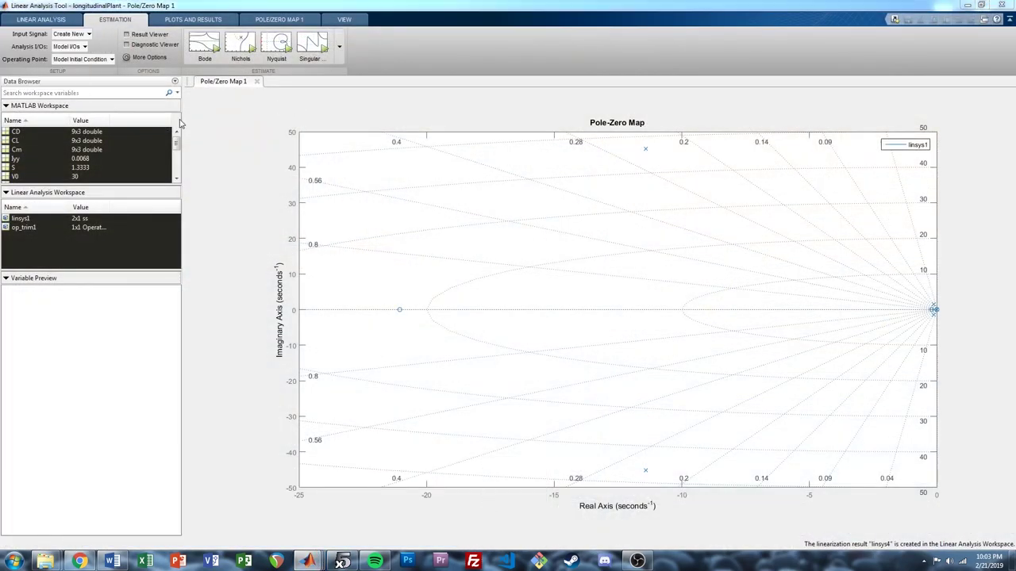
click(508, 219)
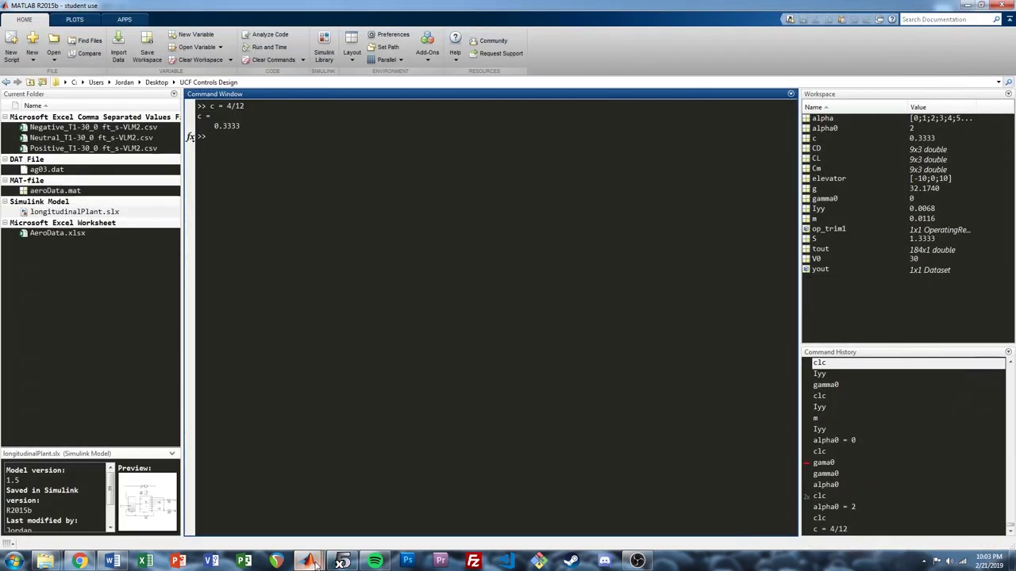
mouse_move(311, 562)
click(316, 508)
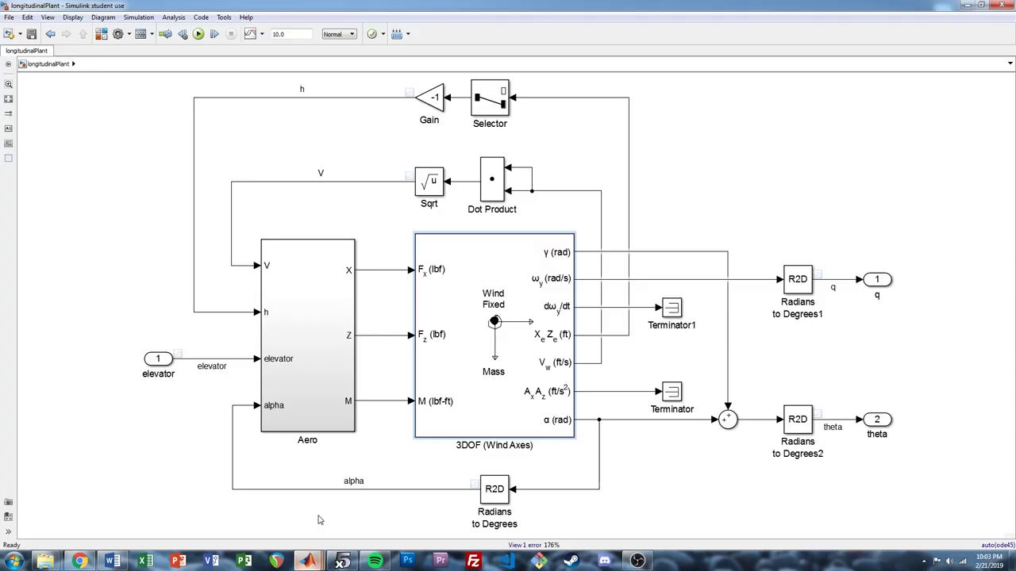
click(173, 17)
mouse_move(228, 91)
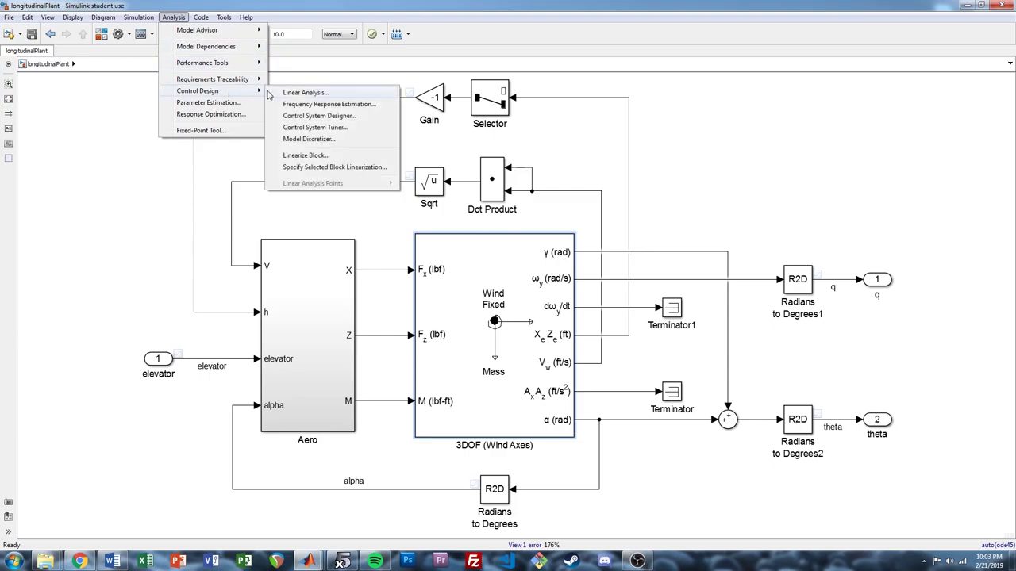
click(303, 92)
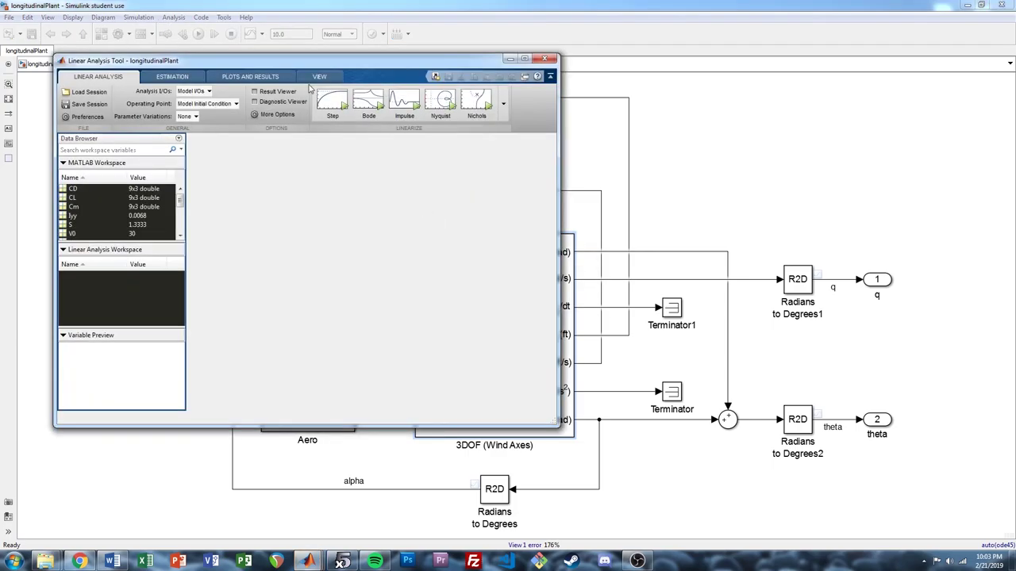
double_click(302, 62)
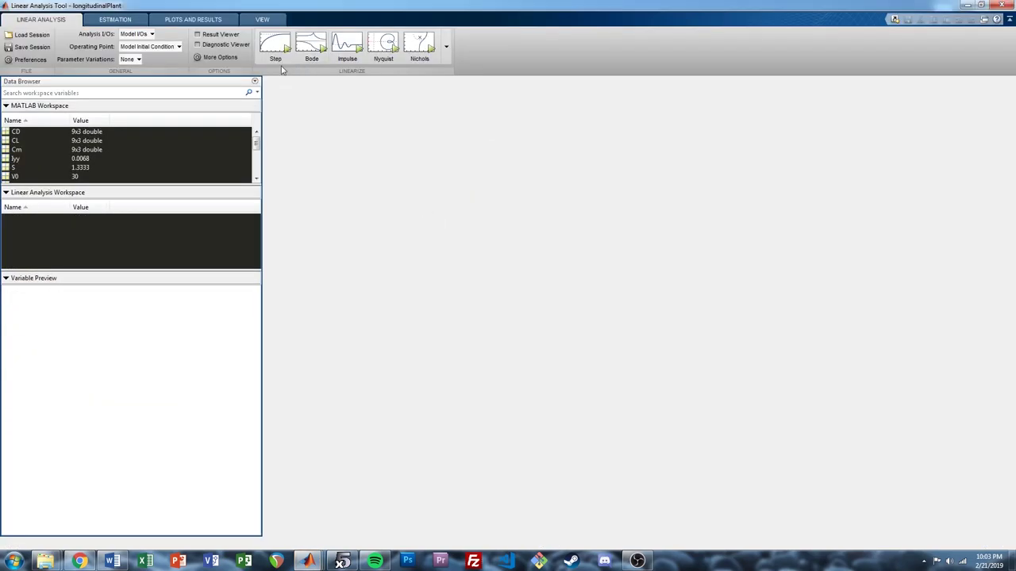
- Check the available operating points, switch to MATLAB and clear op_trim1 from the workspace
click(151, 48)
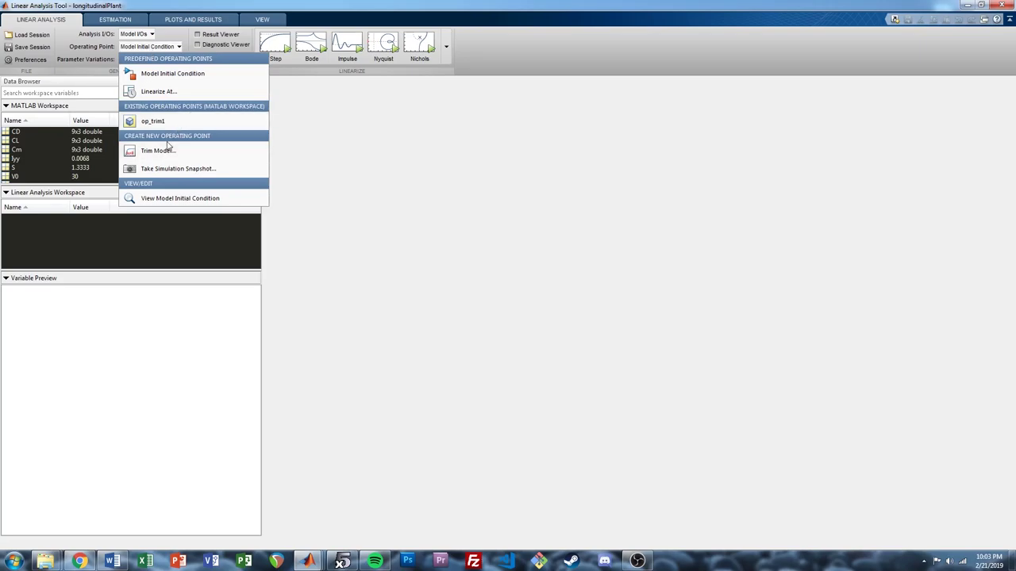
click(113, 236)
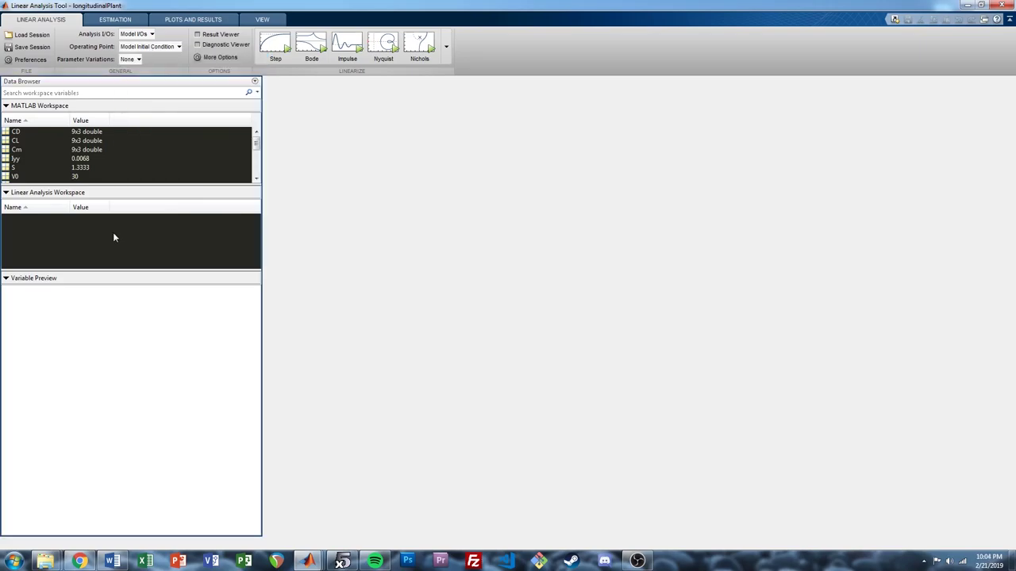
click(967, 6)
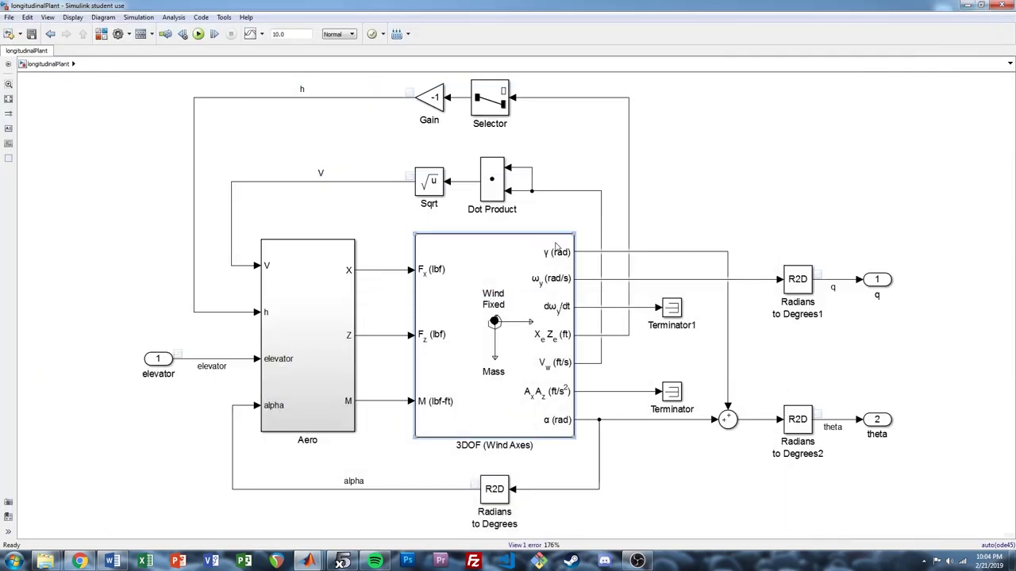
click(308, 561)
click(151, 496)
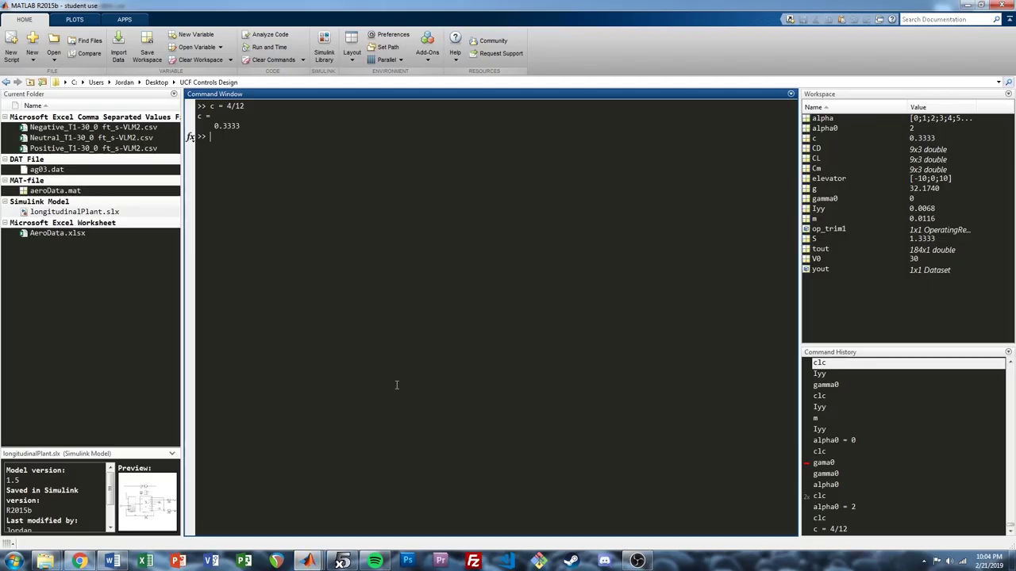
text(clear op_trim1)
key(Return)
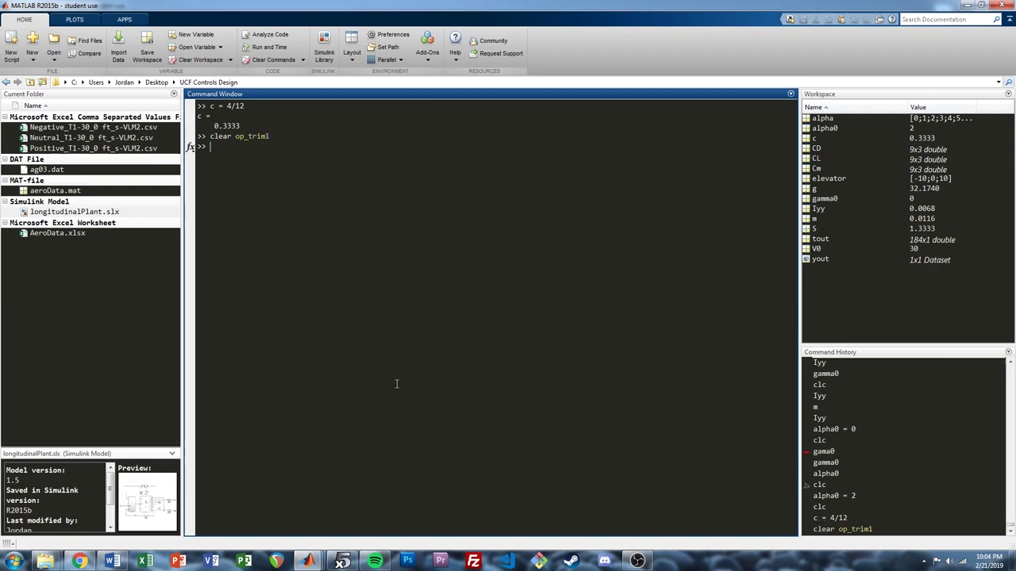
- Back in the Linear Analysis Tool, trim the model with v and q as known states and steady state off for both Position states
key(alt+Tab)
click(308, 561)
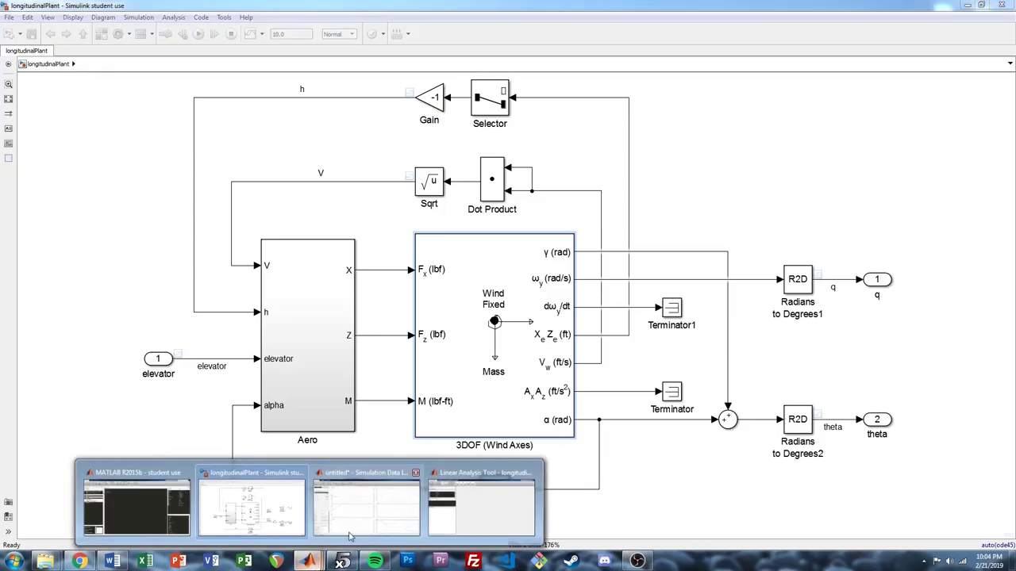
click(492, 508)
click(143, 47)
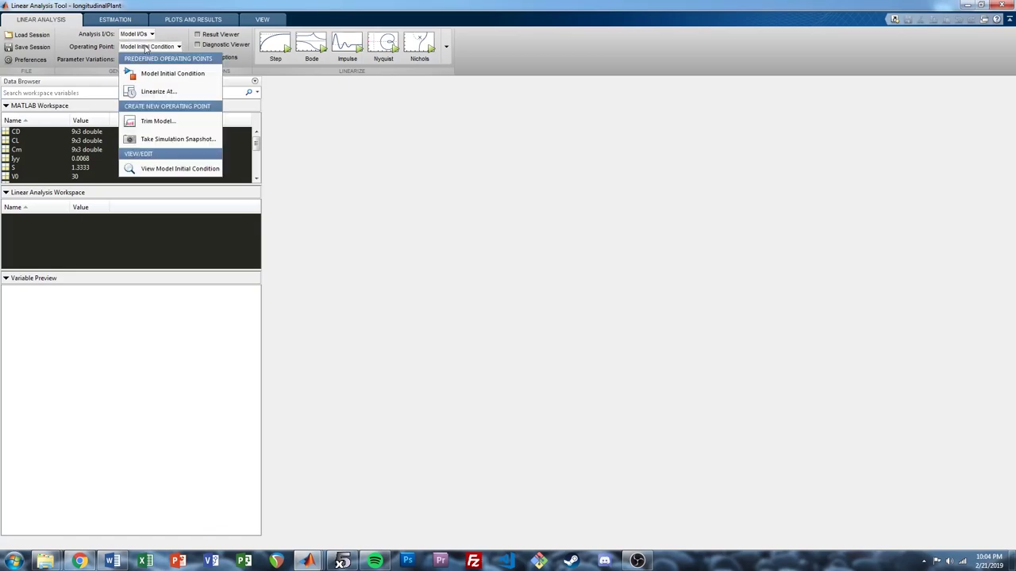
click(163, 122)
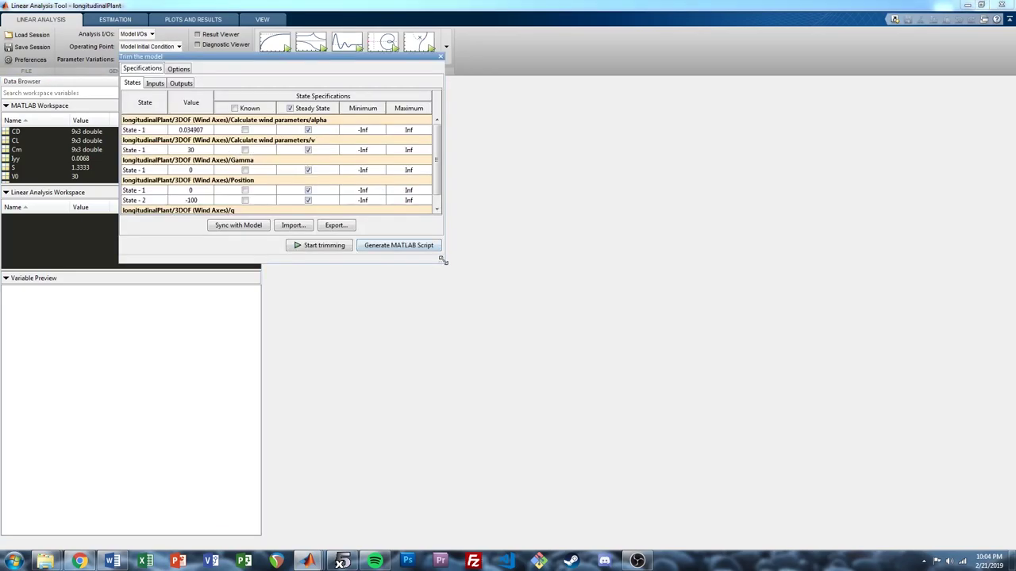
drag(442, 260, 444, 344)
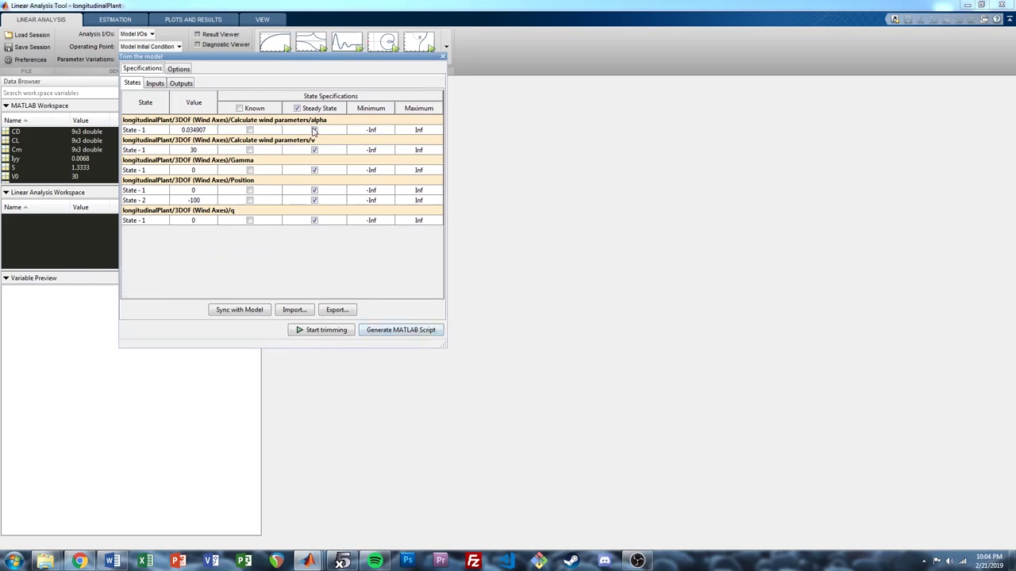
click(249, 150)
click(314, 190)
click(249, 220)
click(321, 331)
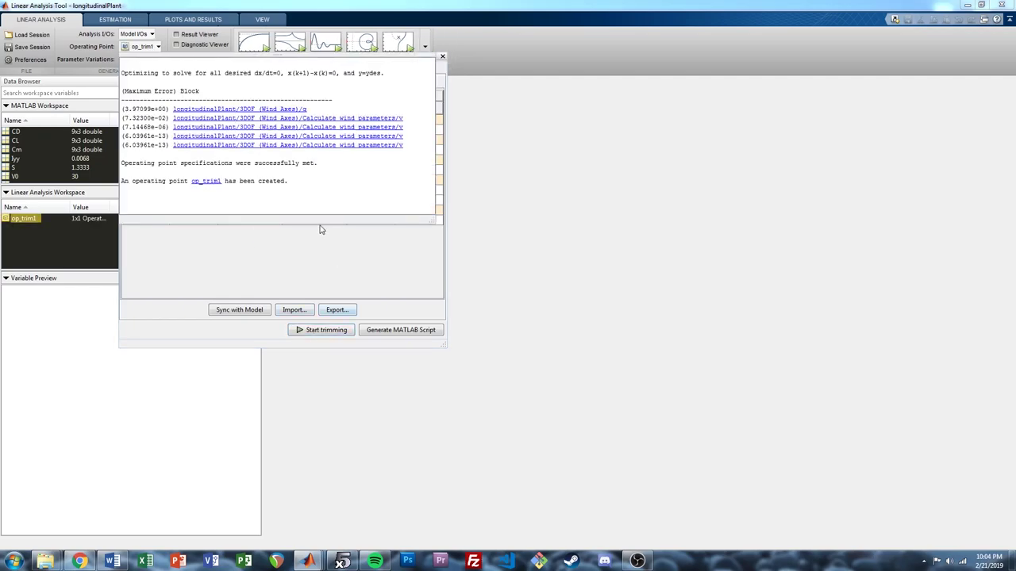
- Review the state and elevator input values of the new op_trim1 operating point, and close its report and the trimming windows
click(208, 182)
scroll(327, 163, down, 1)
scroll(373, 165, up, 1)
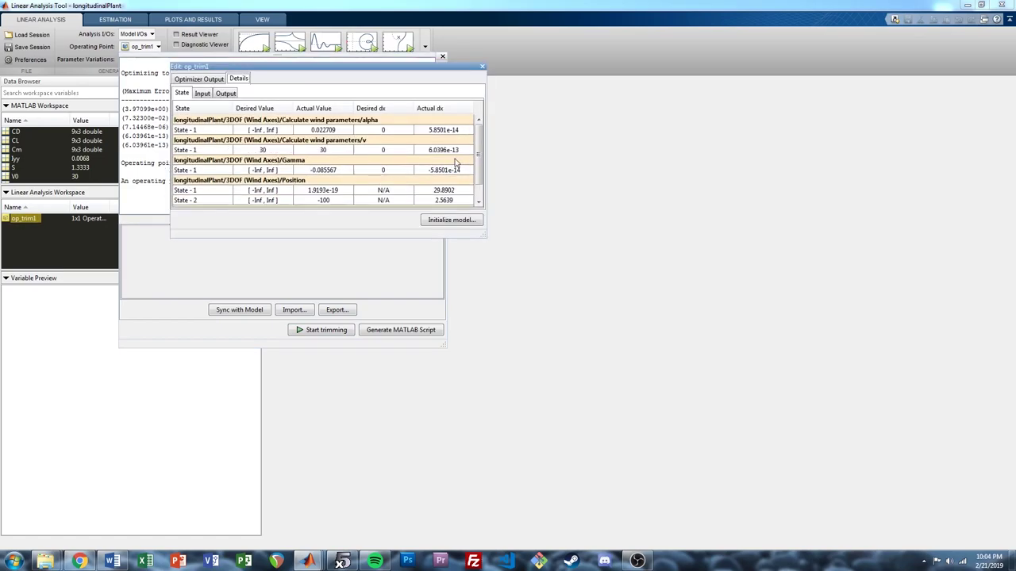
scroll(481, 155, down, 2)
scroll(481, 153, up, 2)
click(210, 94)
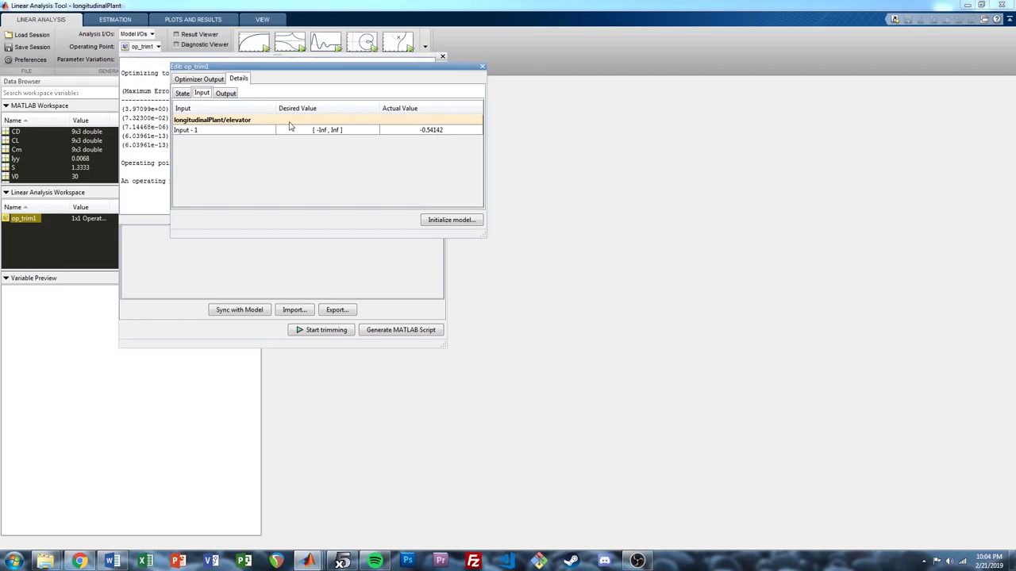
click(182, 94)
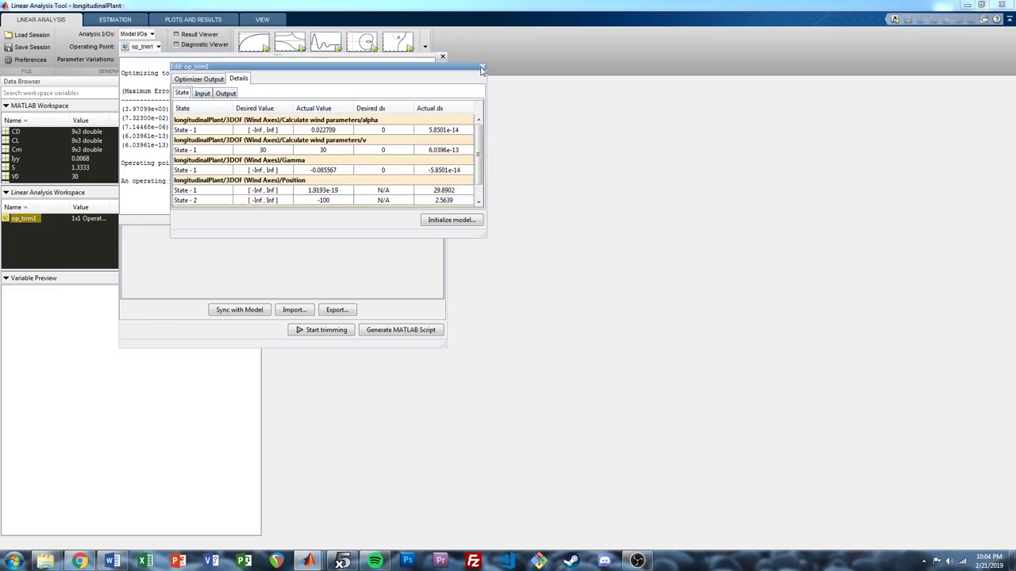
click(482, 68)
click(443, 58)
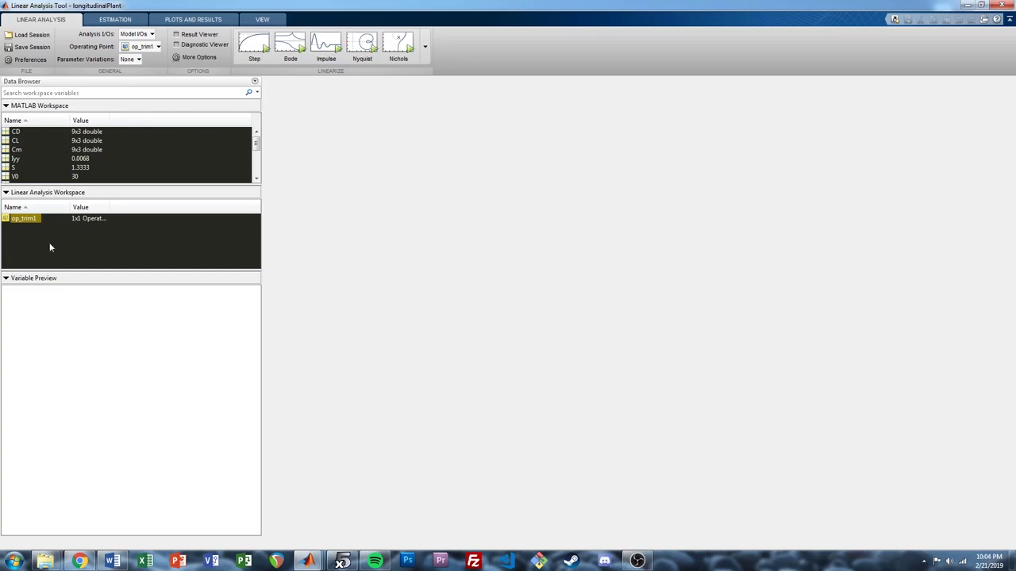
- Copy op_trim1 to the MATLAB workspace and set the analysis I/Os to Root Level Inports and Outports
drag(22, 221, 46, 161)
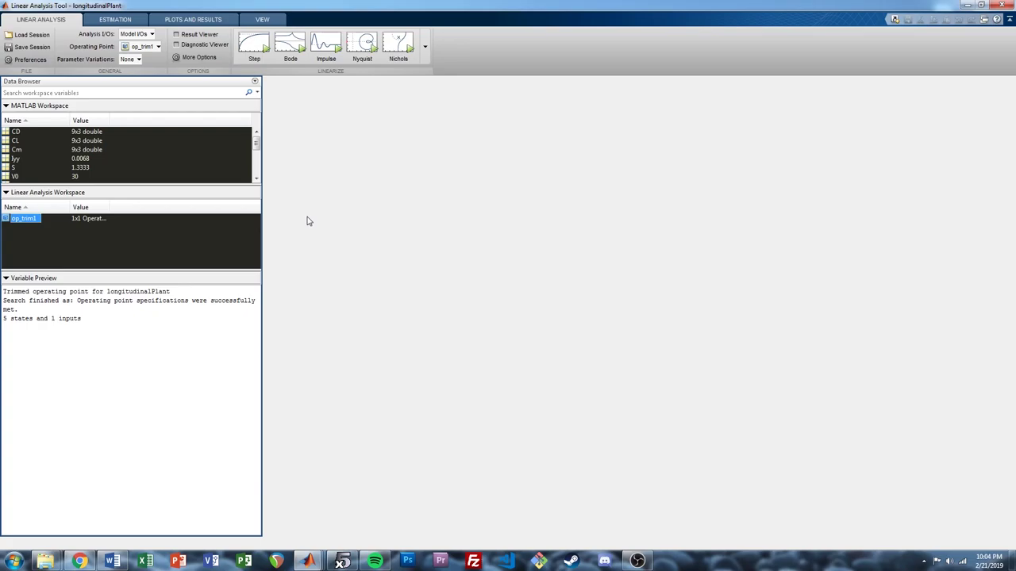
click(147, 230)
click(141, 35)
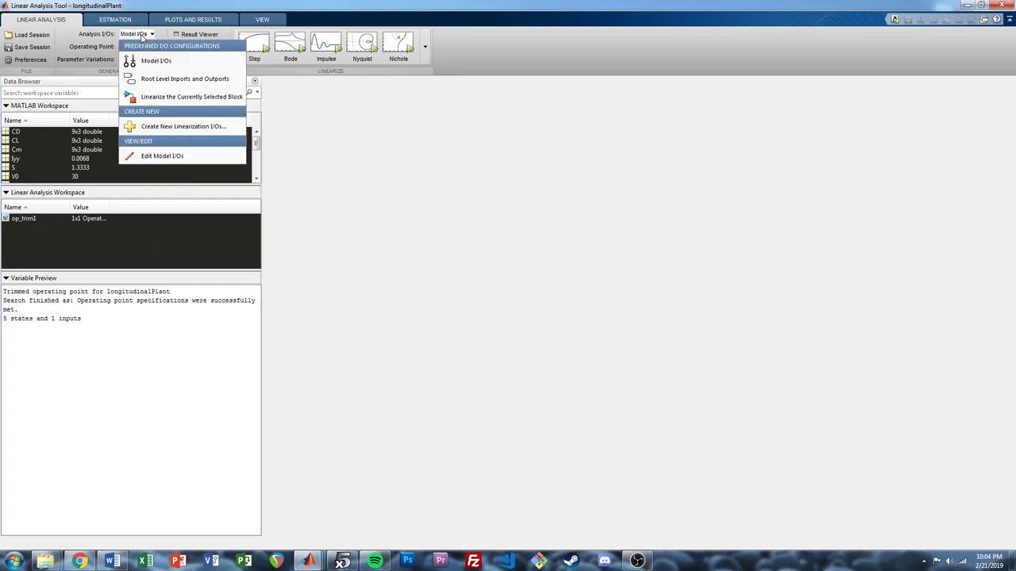
click(205, 81)
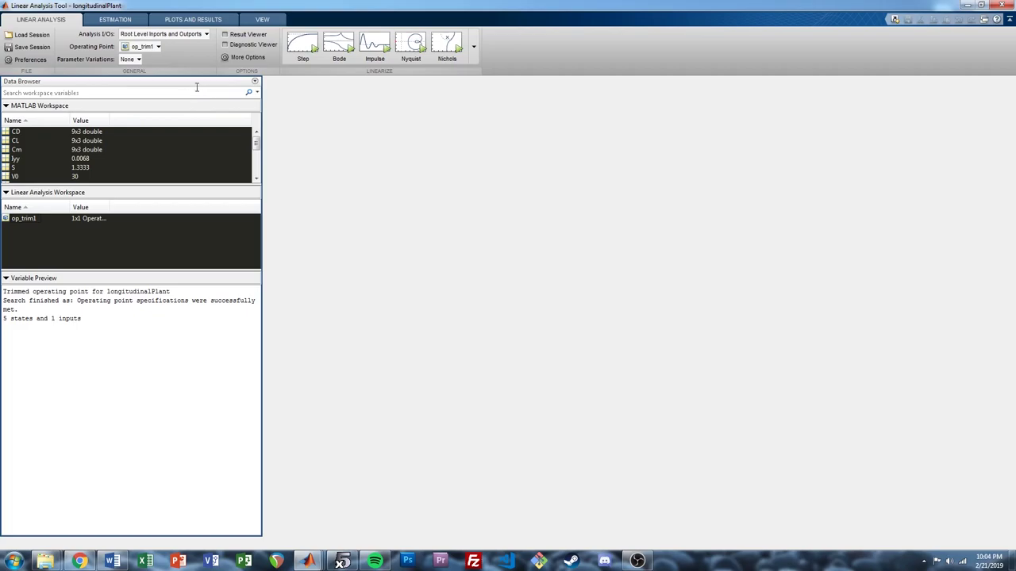
- Linearize the model at the new op_trim1 with a pole/zero map and turn on the plot's grid
click(473, 47)
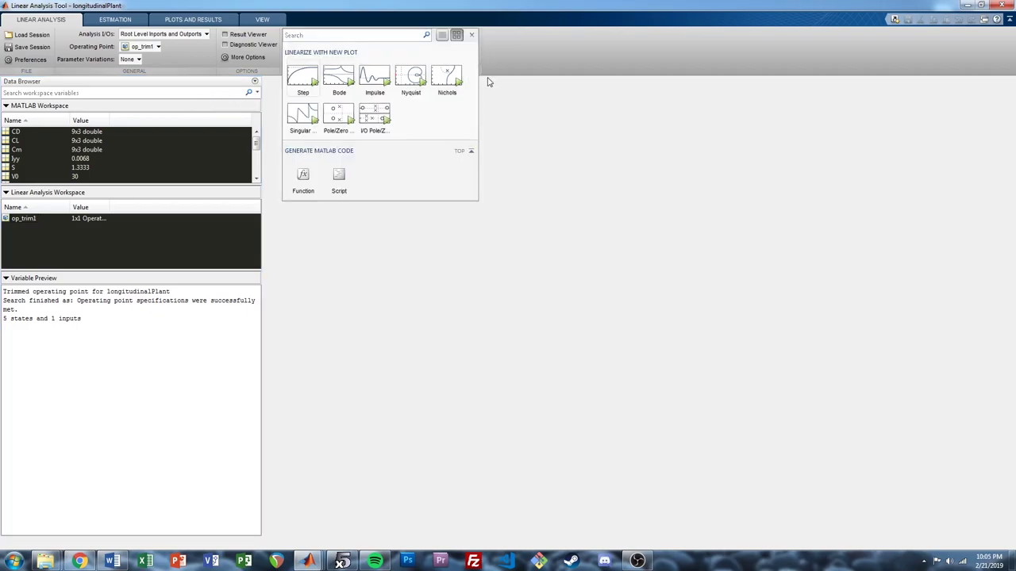
click(349, 132)
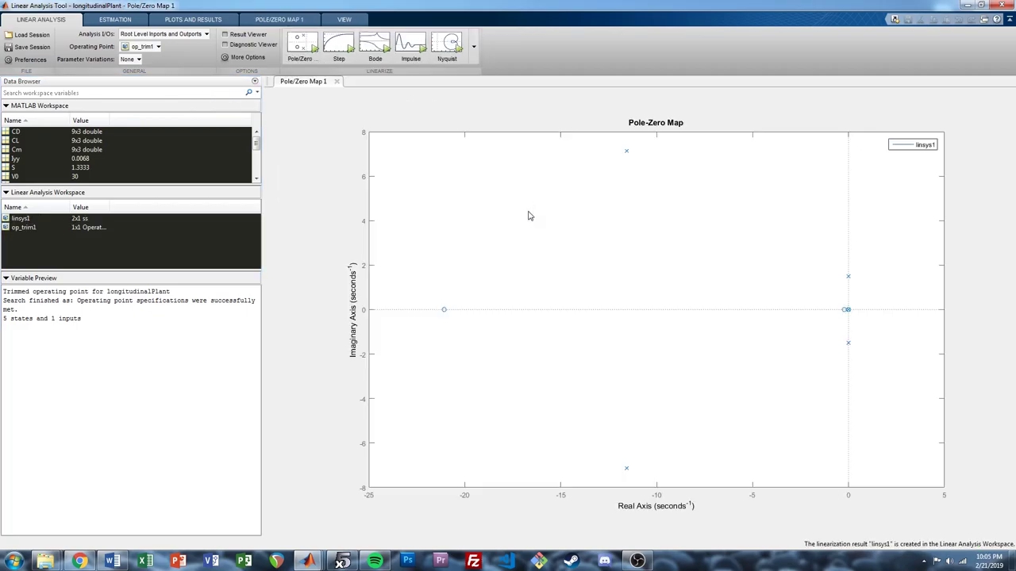
right_click(539, 219)
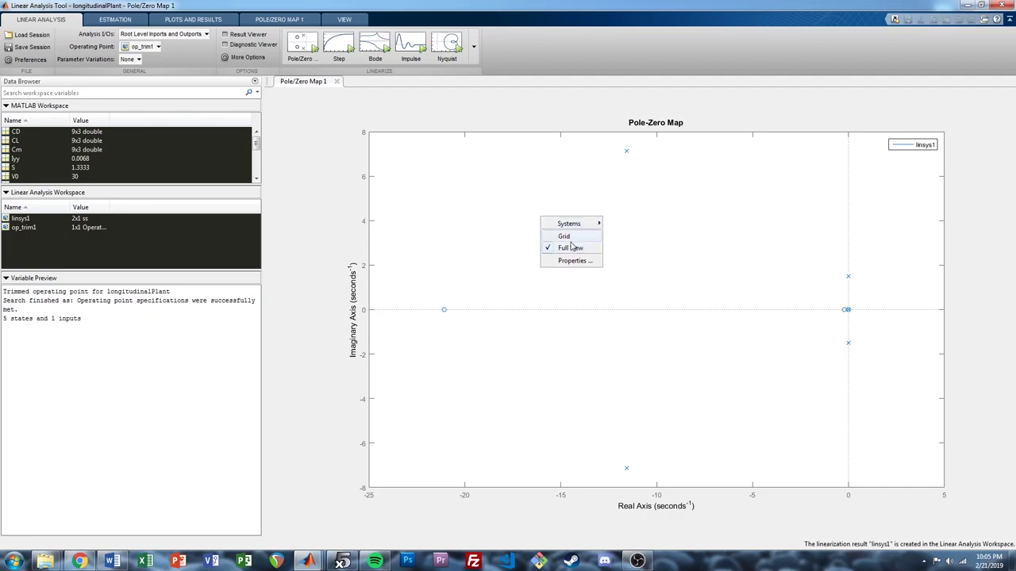
click(571, 233)
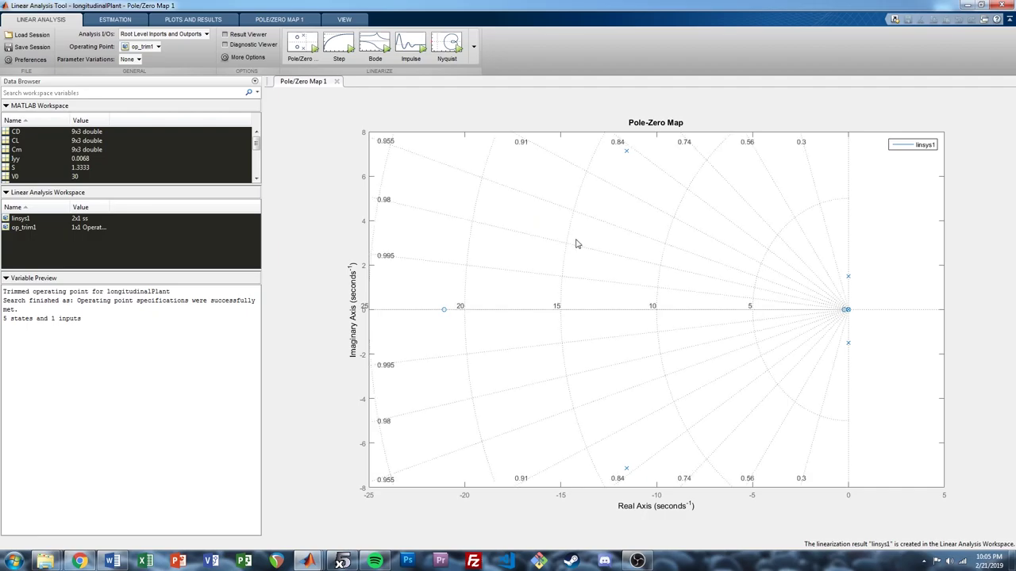
- Examine the complex pole pair and the poles and zeros near the origin up close, and return to the full map
click(626, 153)
click(280, 19)
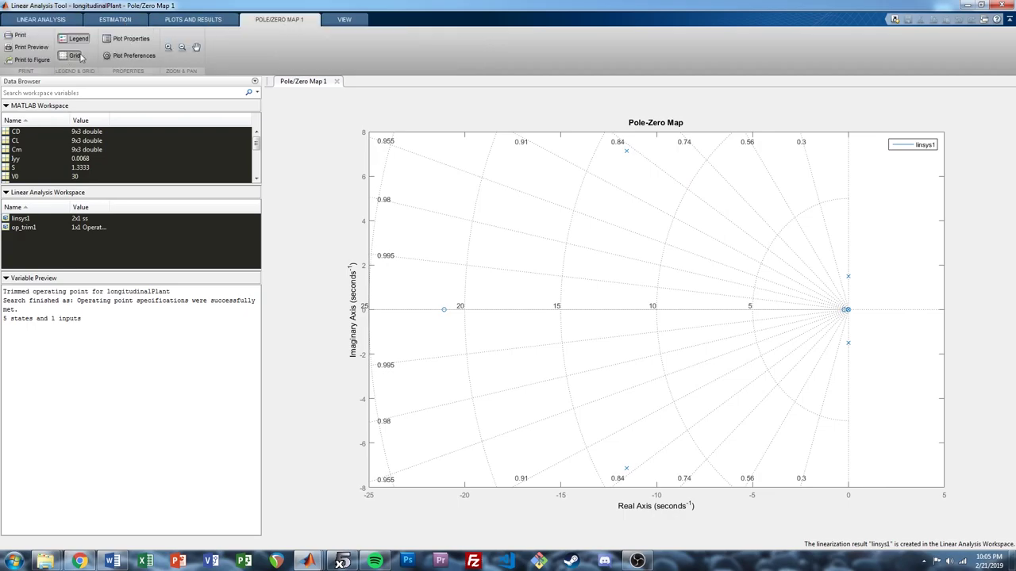
click(168, 46)
drag(823, 256, 869, 364)
drag(578, 174, 741, 451)
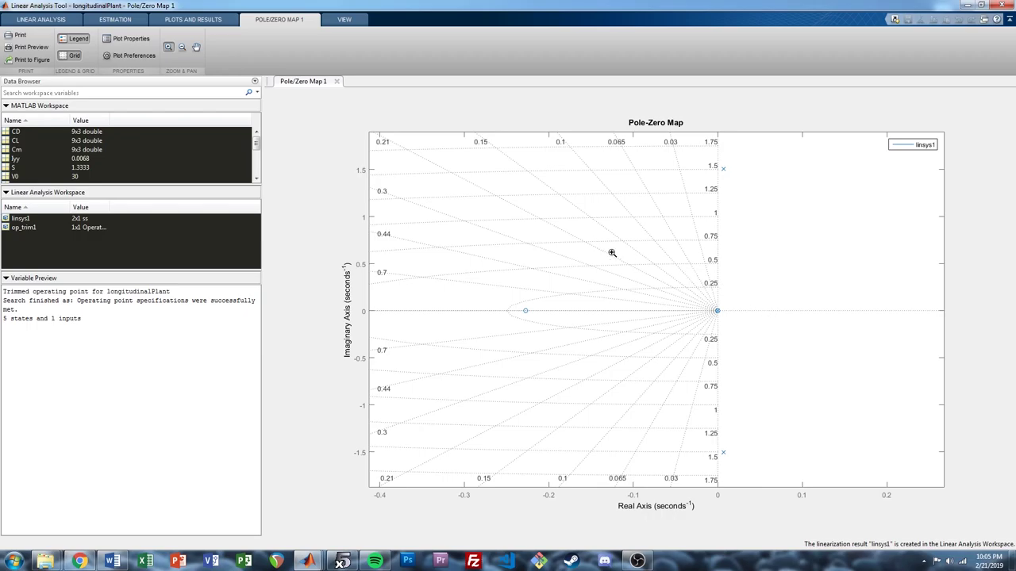
scroll(610, 256, down, 4)
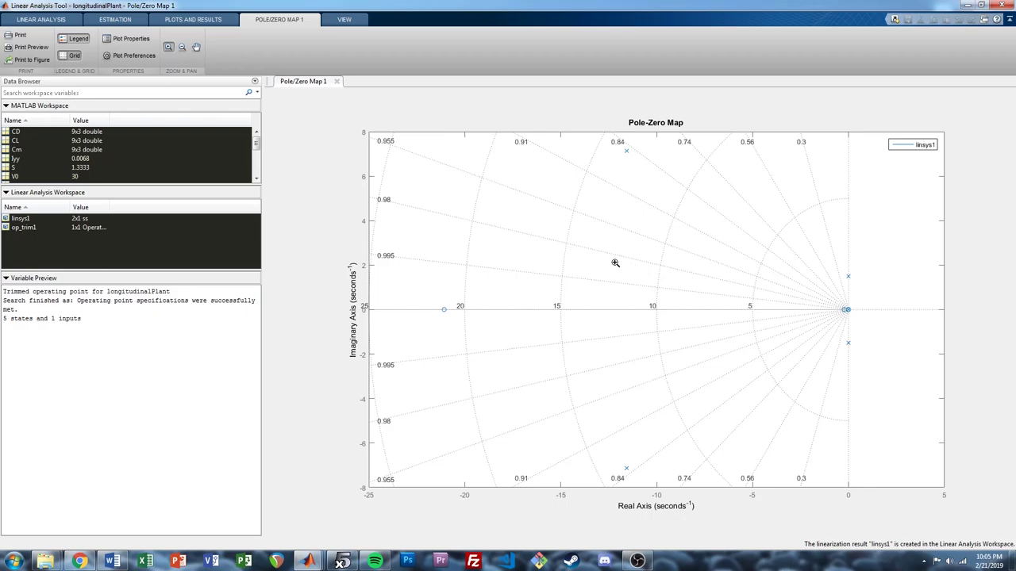
- Linearize the model at op_trim1 with a Bode plot, keeping the root-level inports and outports as analysis I/Os
click(42, 19)
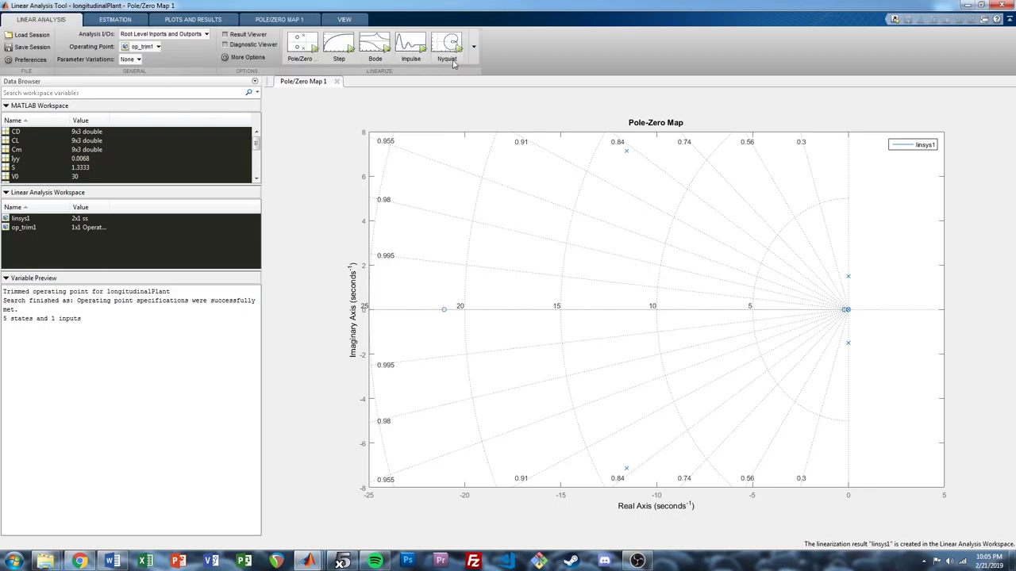
click(376, 46)
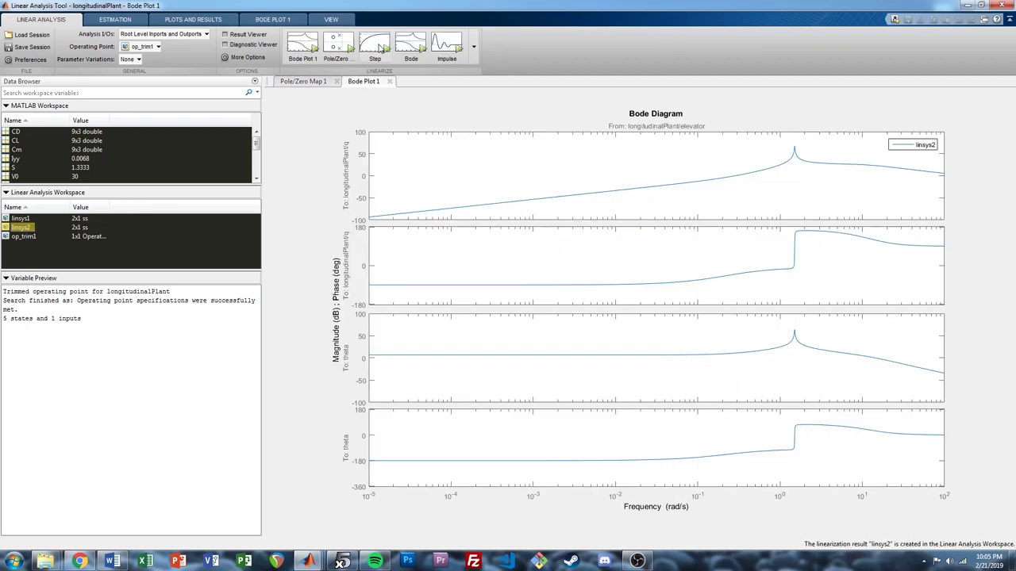
right_click(480, 170)
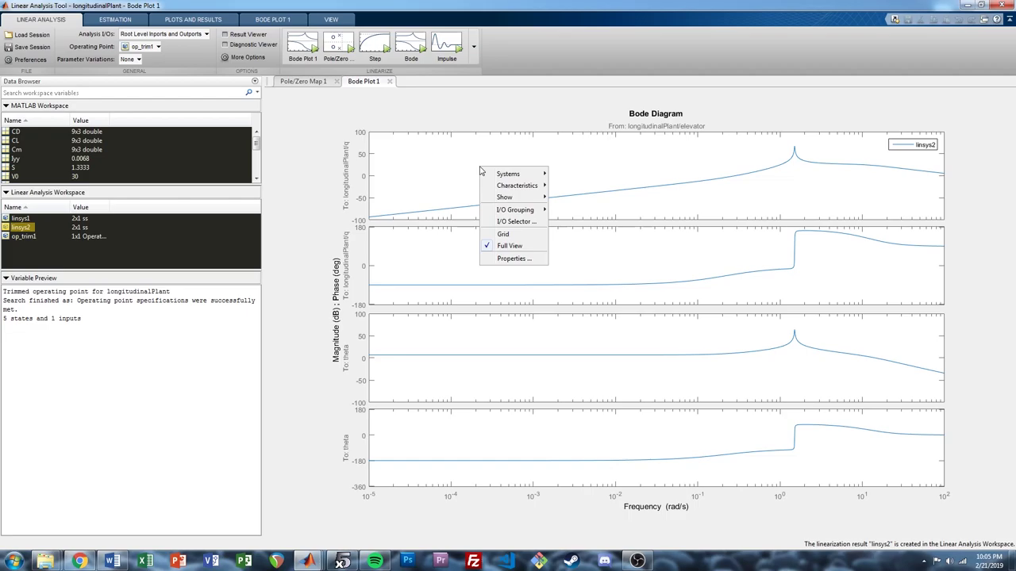
click(518, 222)
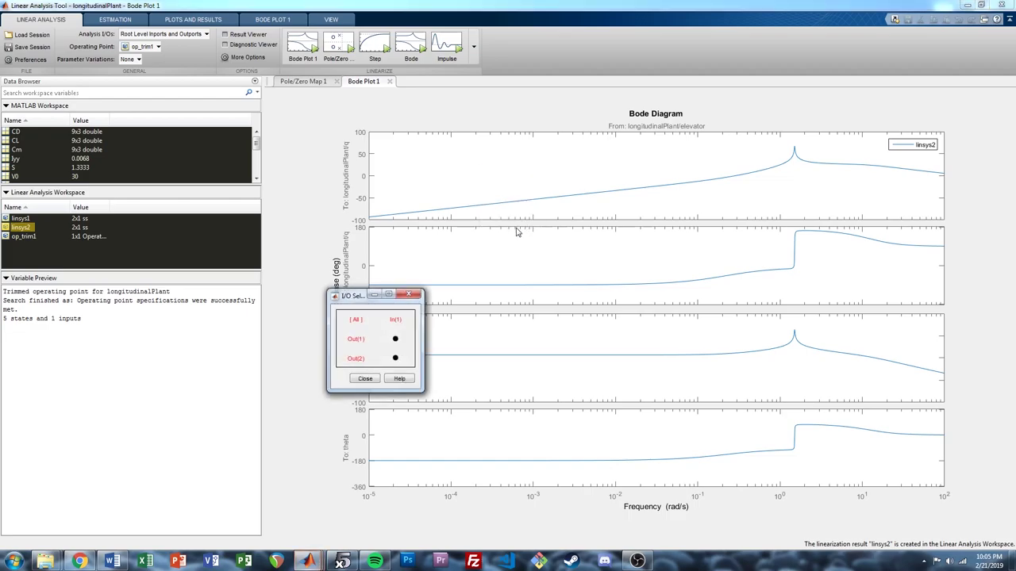
drag(358, 297, 508, 291)
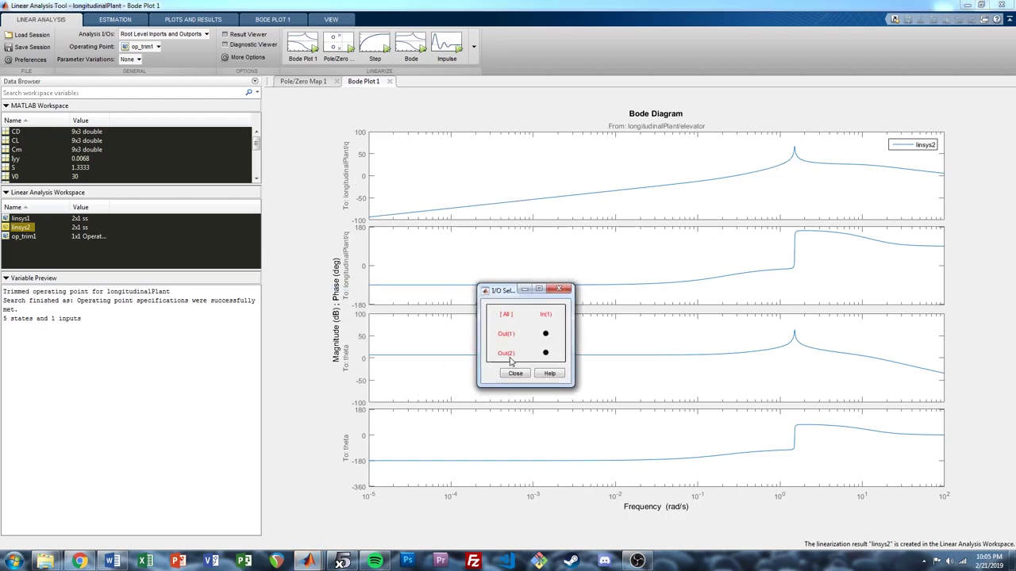
click(560, 290)
- Restrict the Bode diagram to the elevator-to-q response by selecting only Out(1) in the I/O Selector
right_click(456, 175)
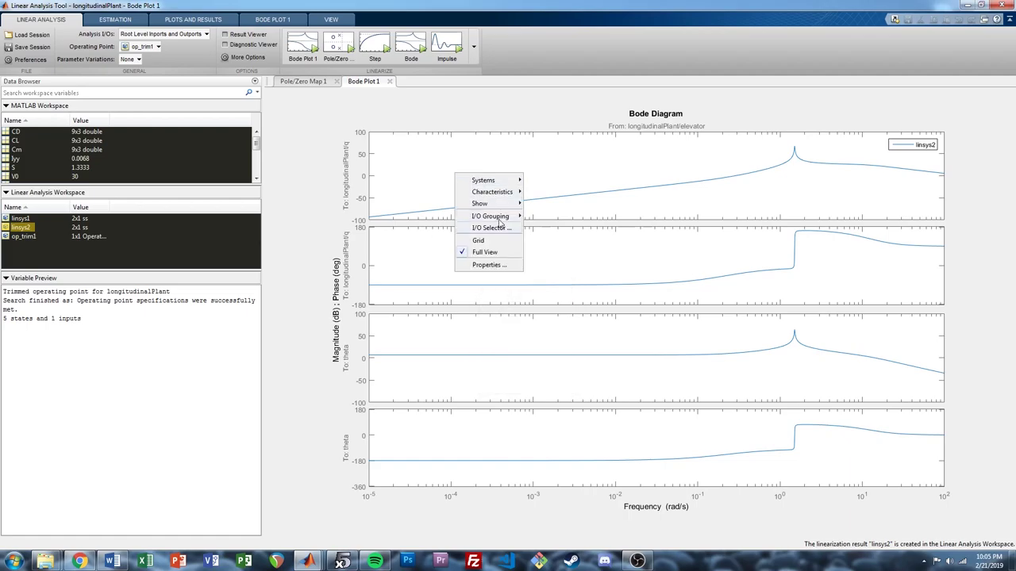
click(498, 231)
click(510, 356)
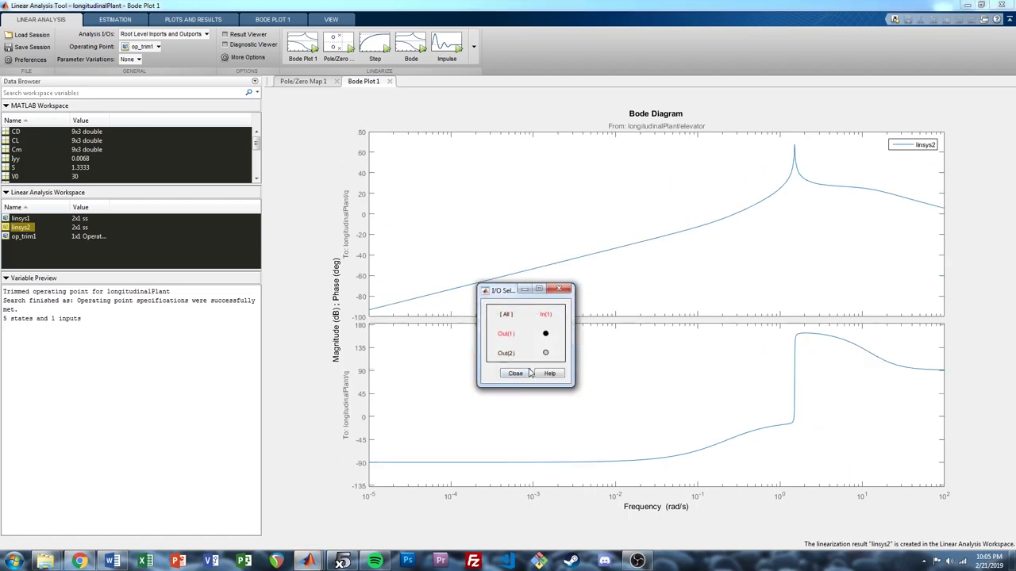
click(515, 374)
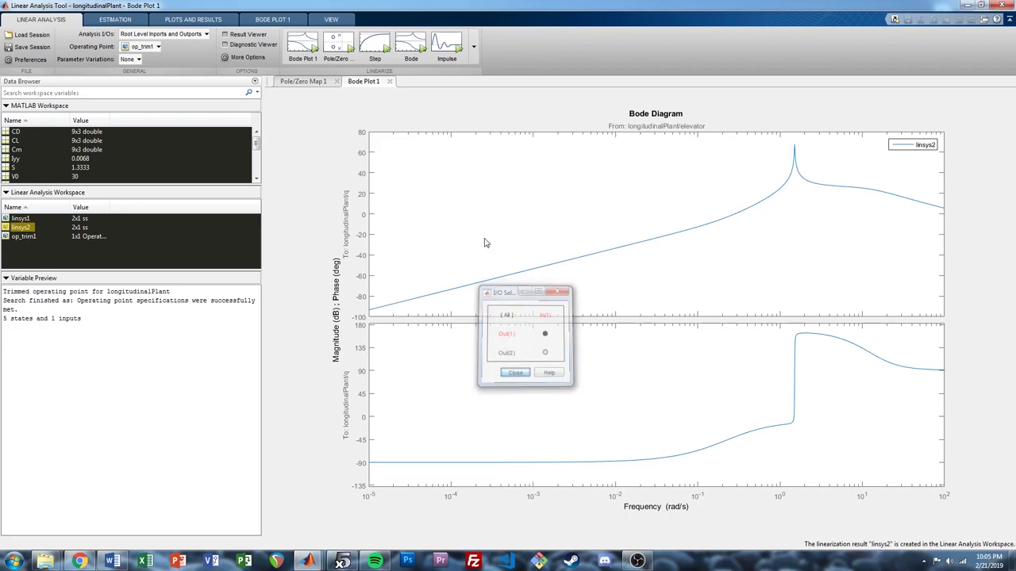
right_click(478, 210)
click(515, 300)
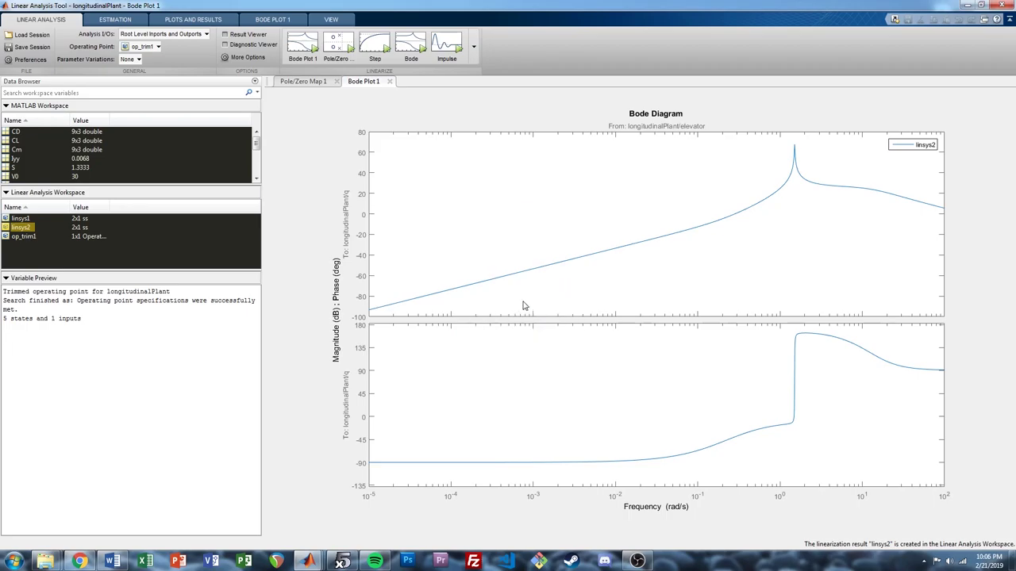
drag(498, 220, 527, 216)
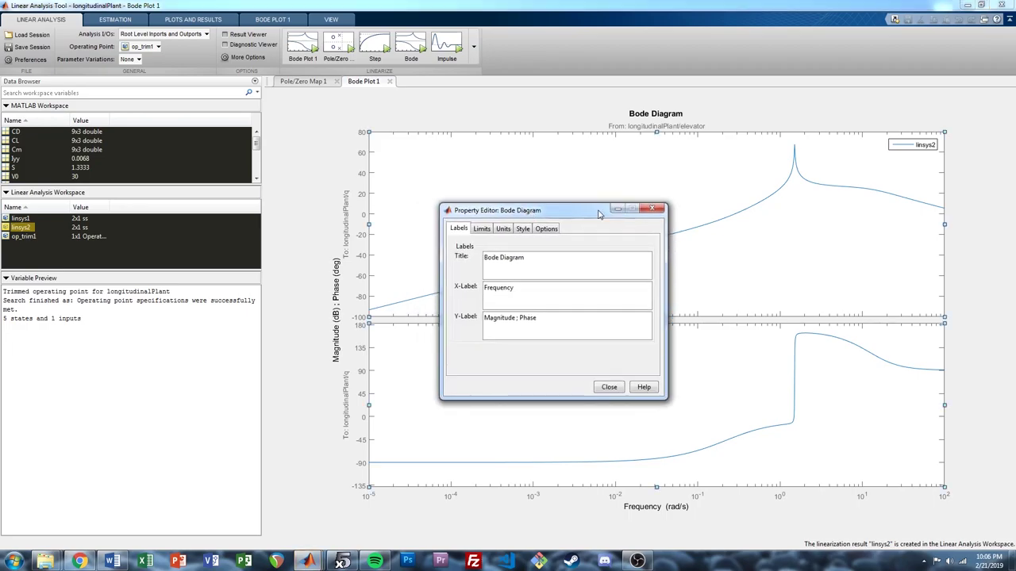
click(653, 211)
- Set the Bode diagram's frequency limits to 0.01 to 1000 rad/s and turn on its grid
right_click(487, 207)
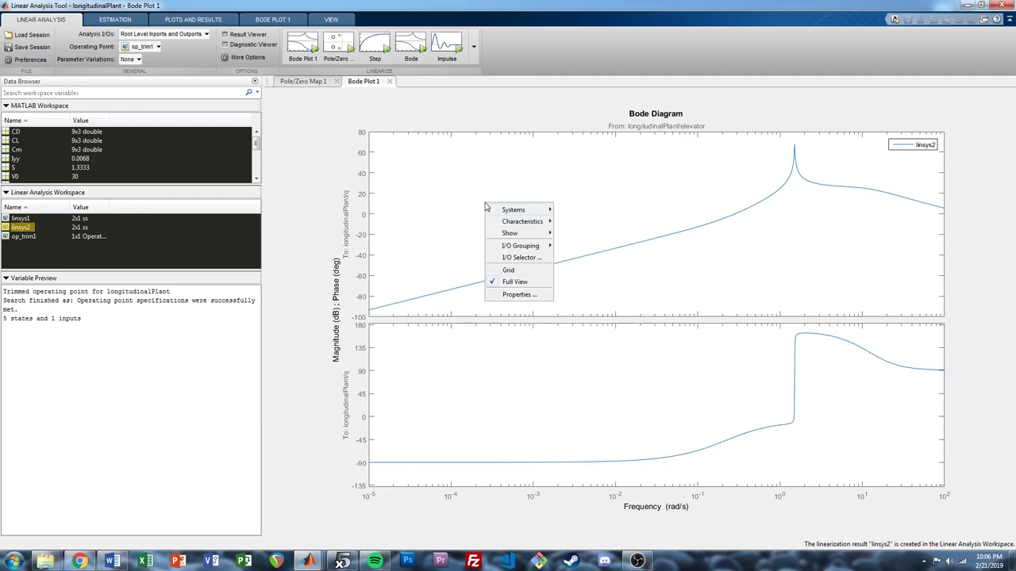
click(515, 300)
click(481, 230)
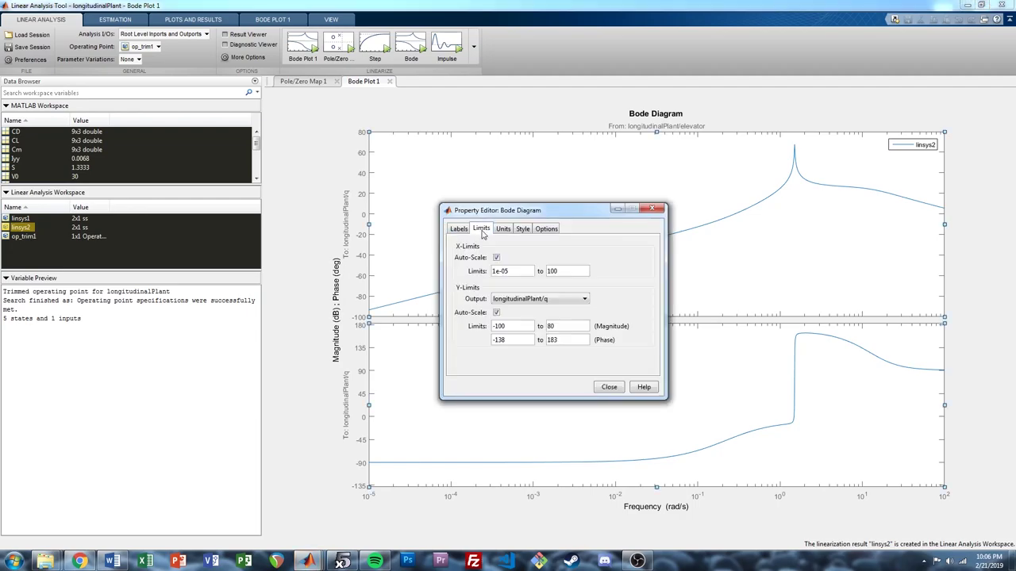
drag(517, 271, 432, 273)
text(0.01)
key(Return)
key(Tab)
text(1)
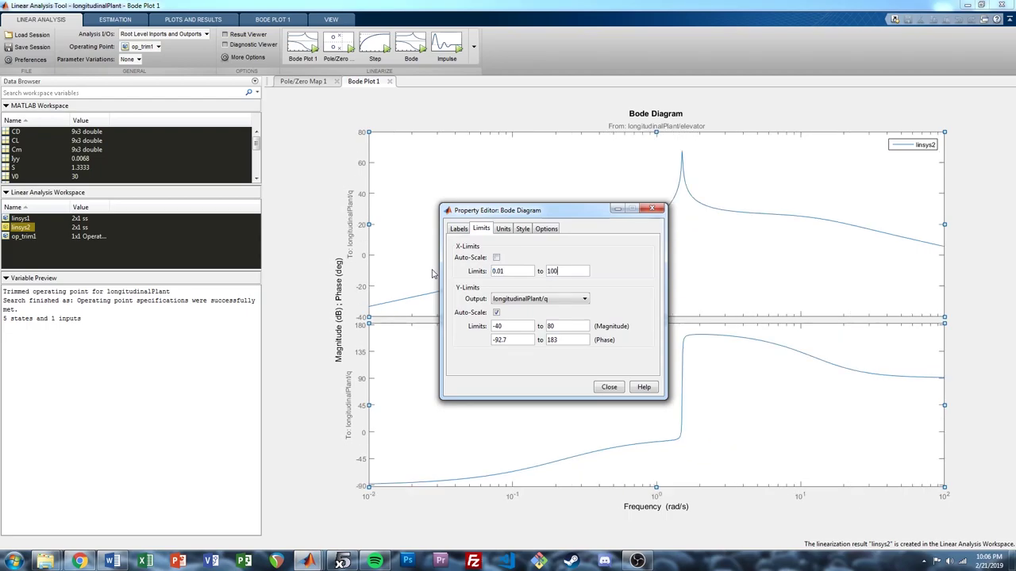
text(0)
key(Return)
click(609, 387)
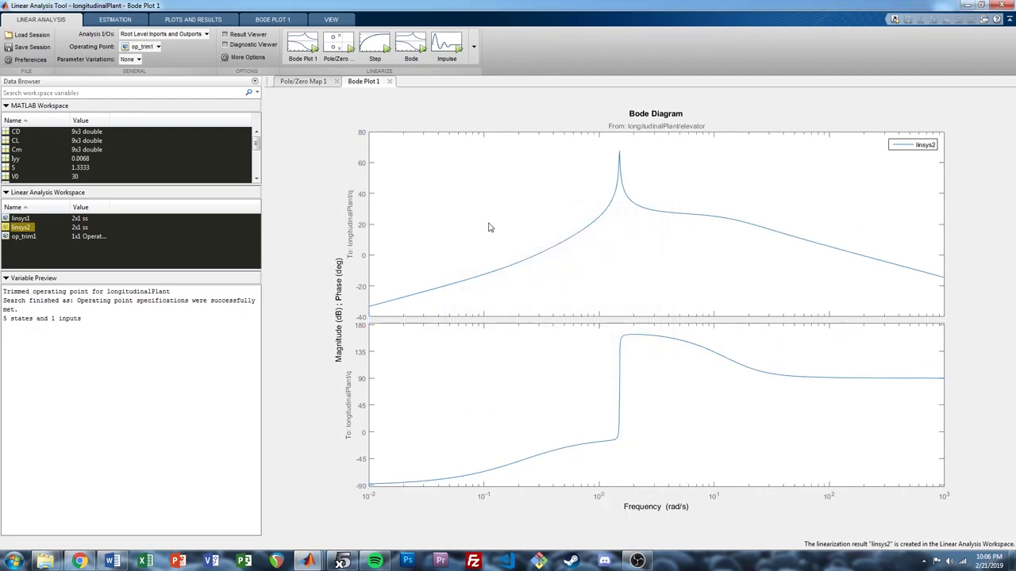
right_click(488, 228)
click(536, 299)
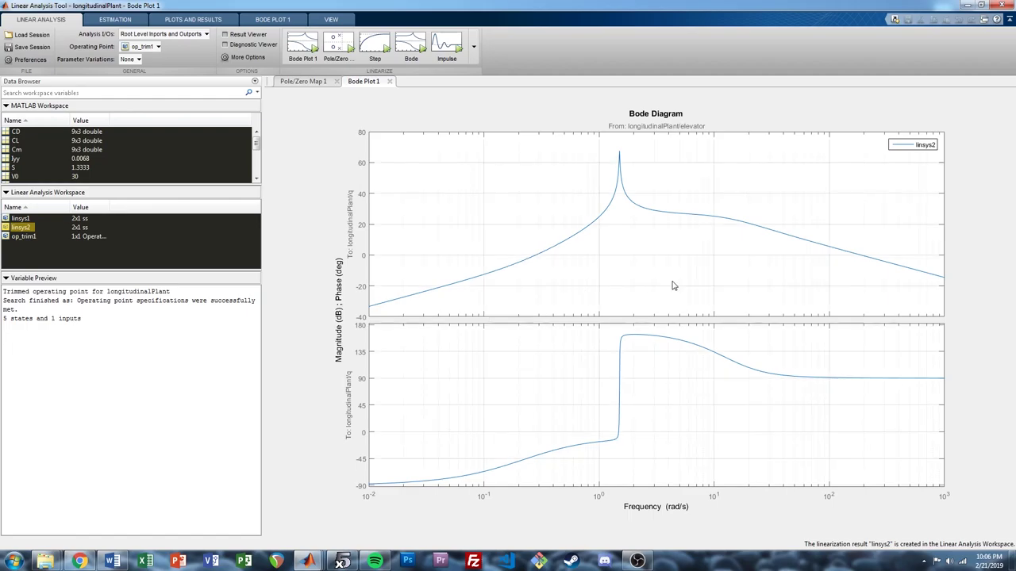